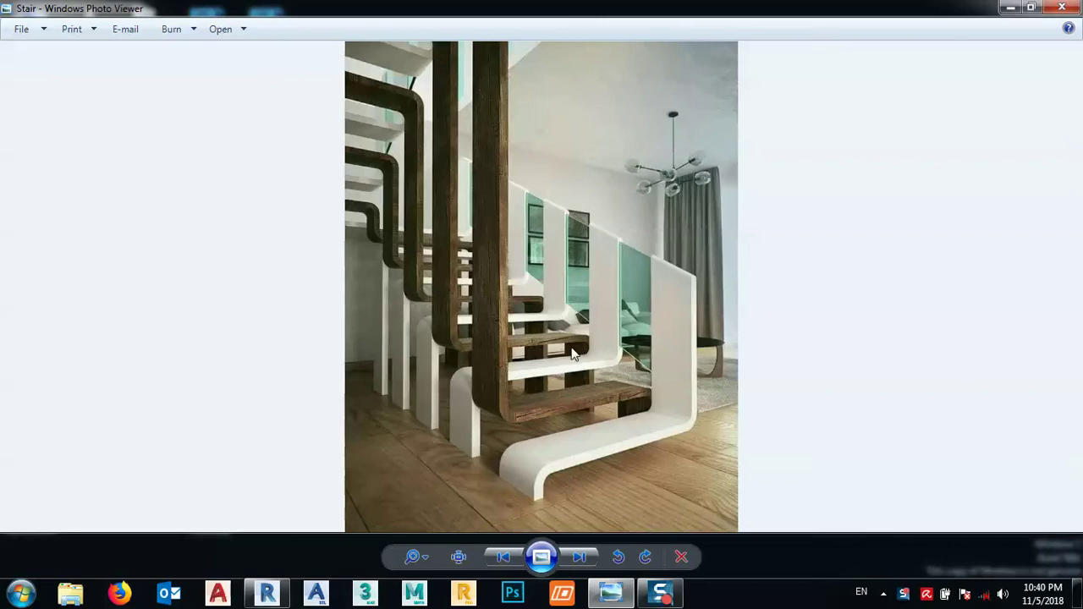
Minimize the reference stair photo and restore Revit's Recent Files start screen
left_click(1008, 10)
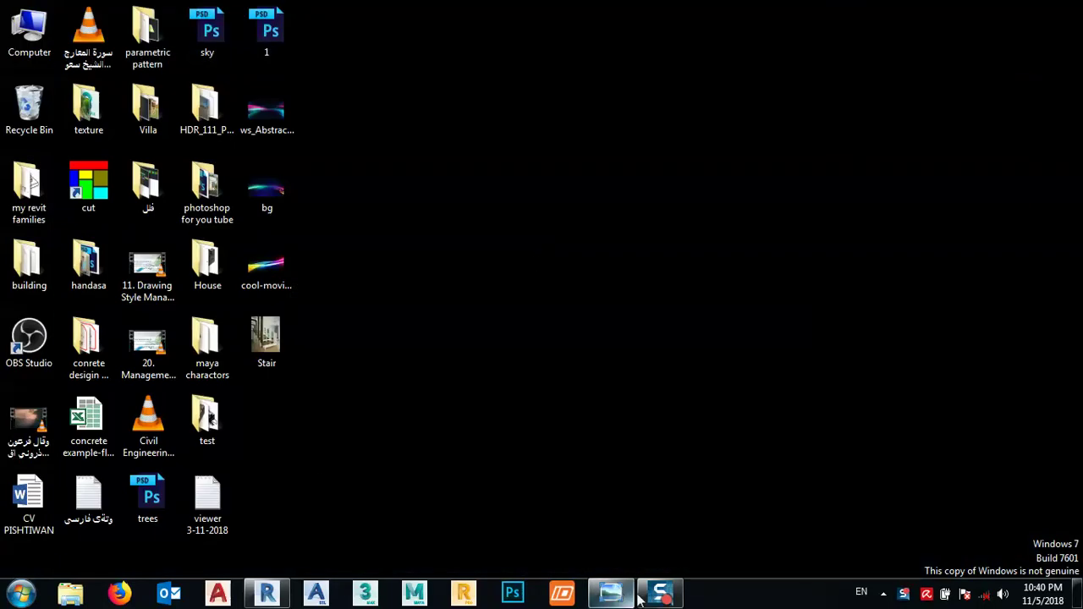
left_click(268, 592)
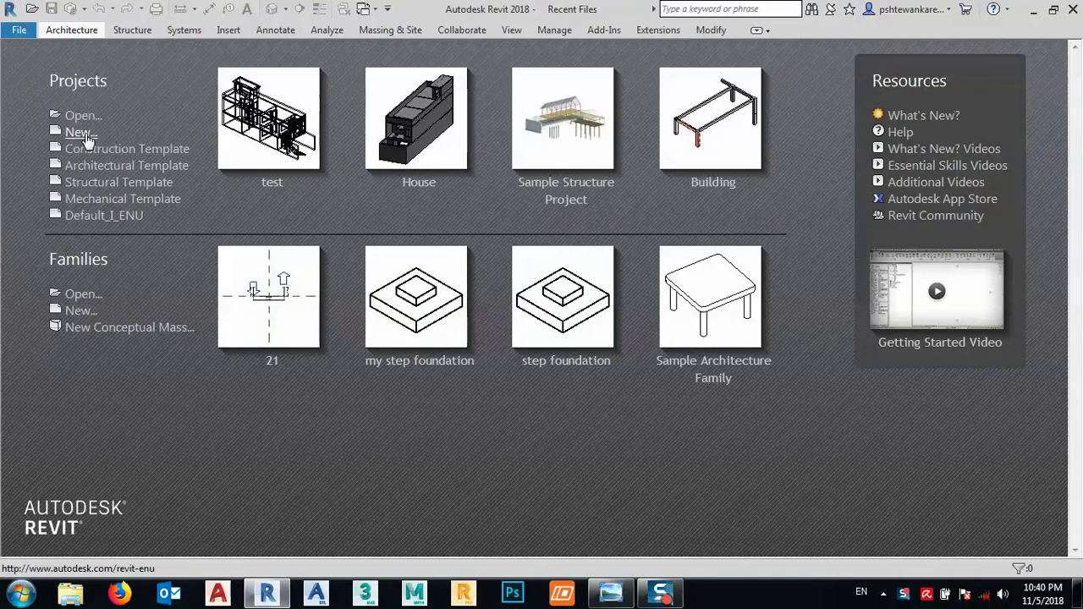
Create a new project from the Construction Template
left_click(81, 133)
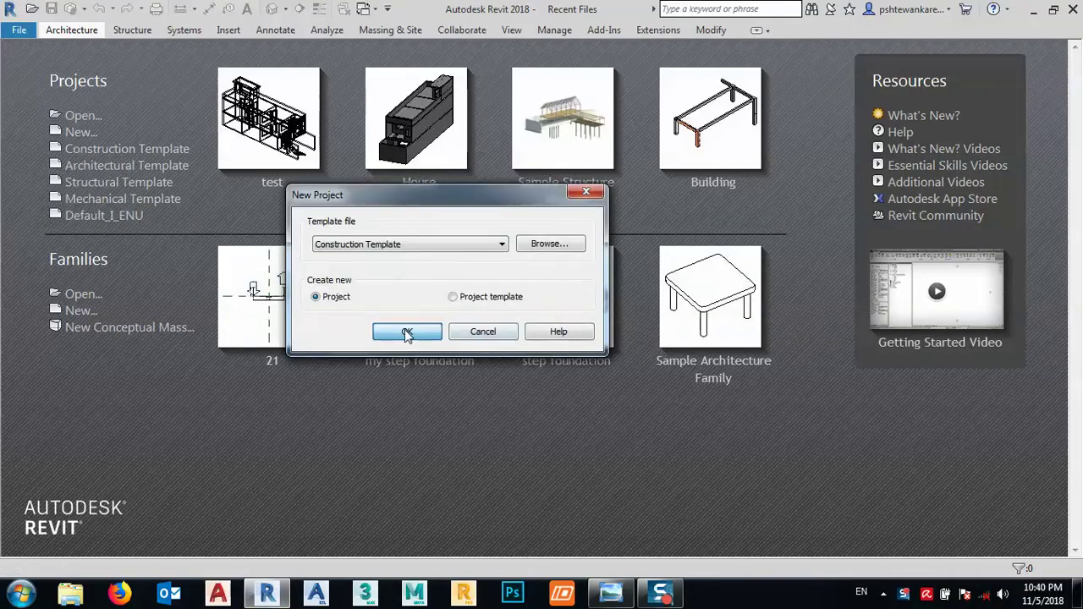
left_click(406, 331)
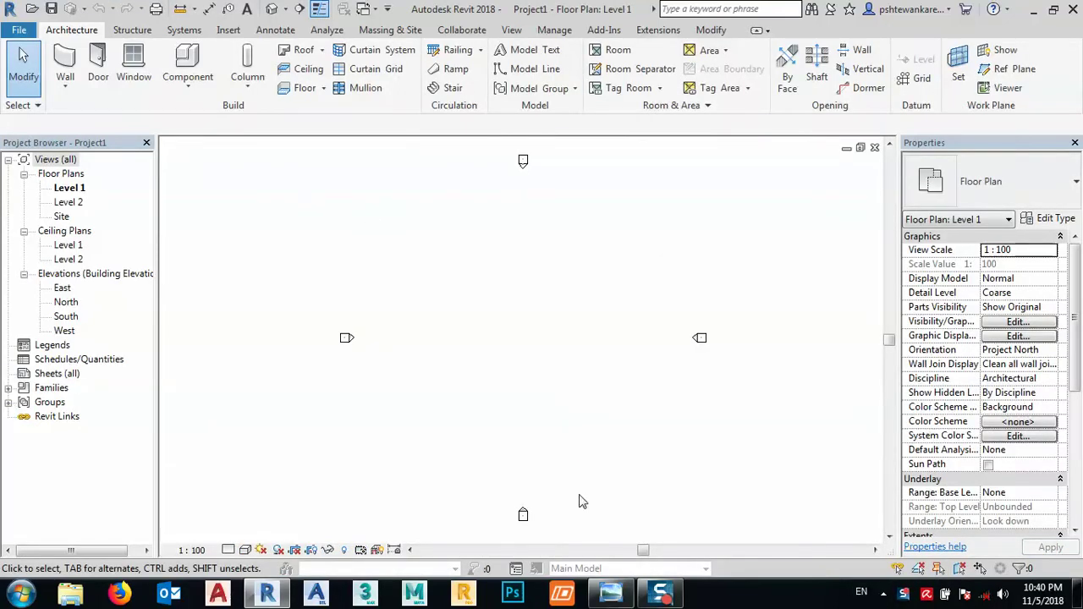
Start the Stair tool in the Level 1 plan after checking the reference photo
left_click(450, 90)
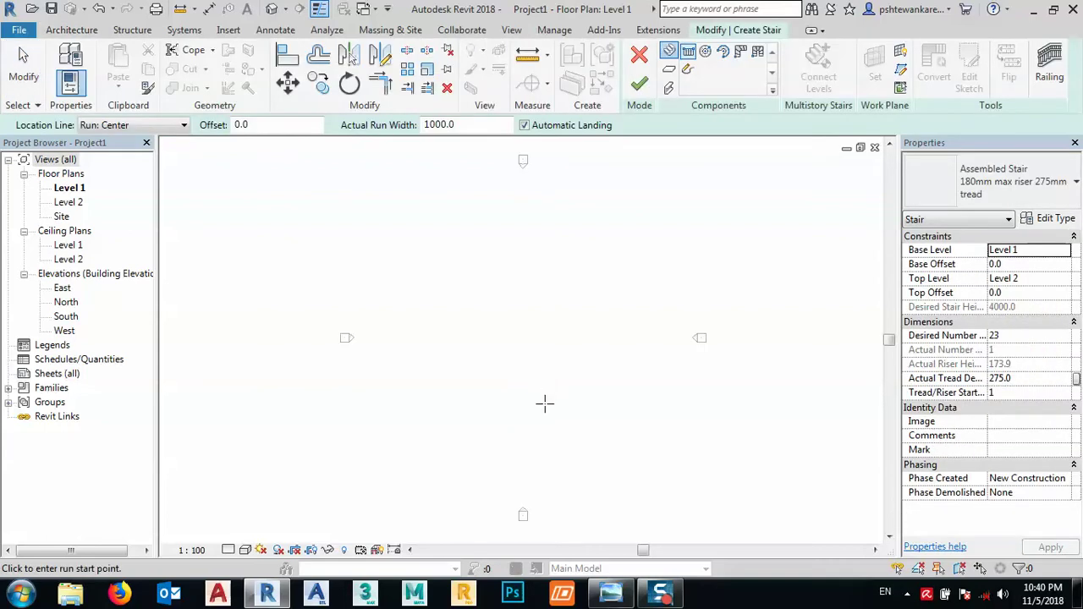
scroll(522, 369, "up", 4)
middle_click_drag(538, 347, 548, 370)
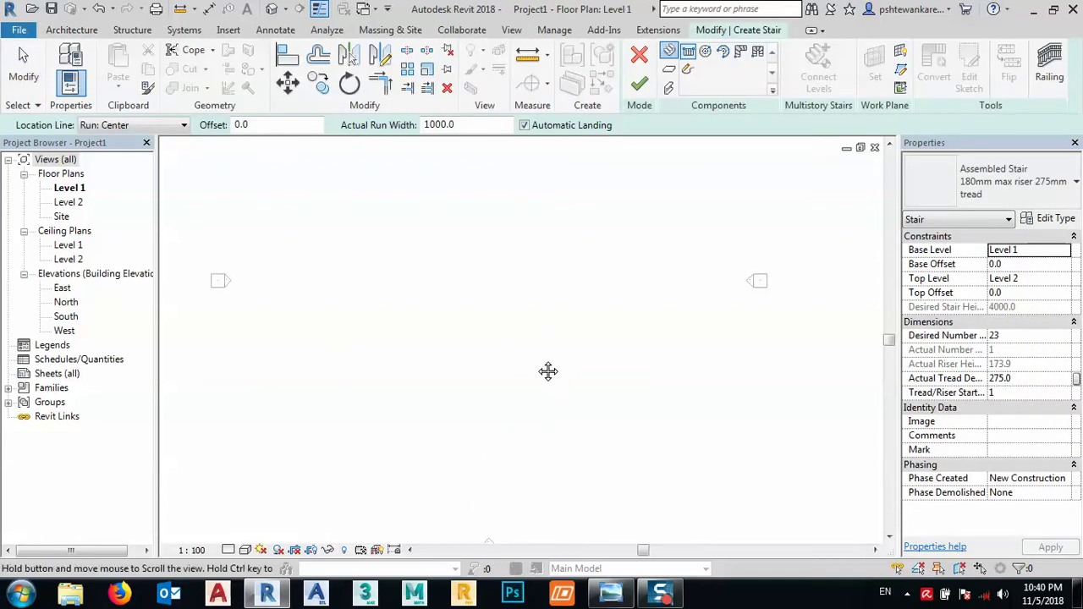
left_click(611, 592)
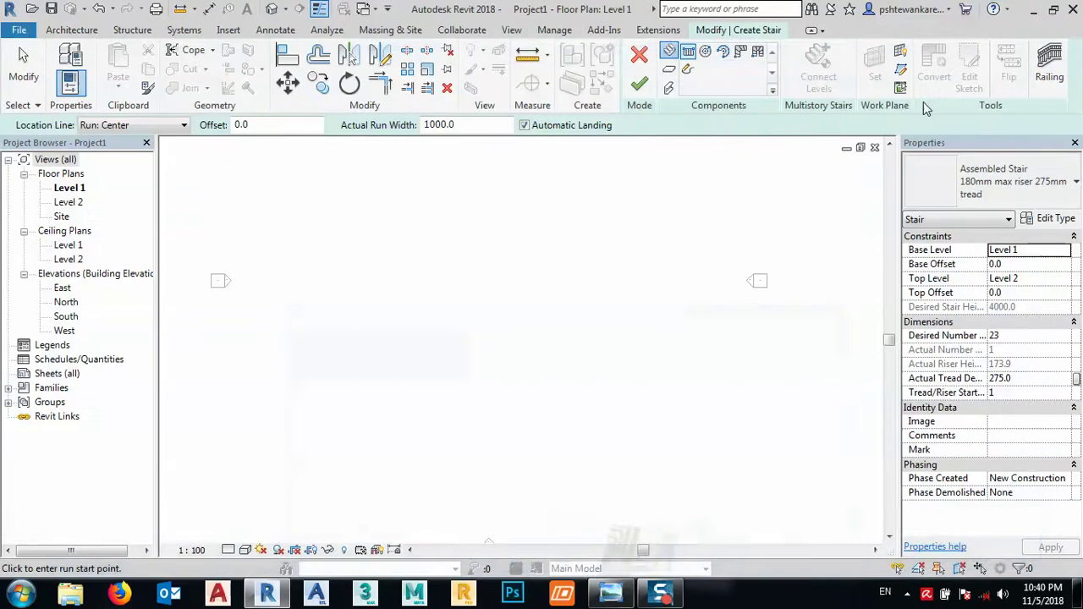
left_click(1010, 8)
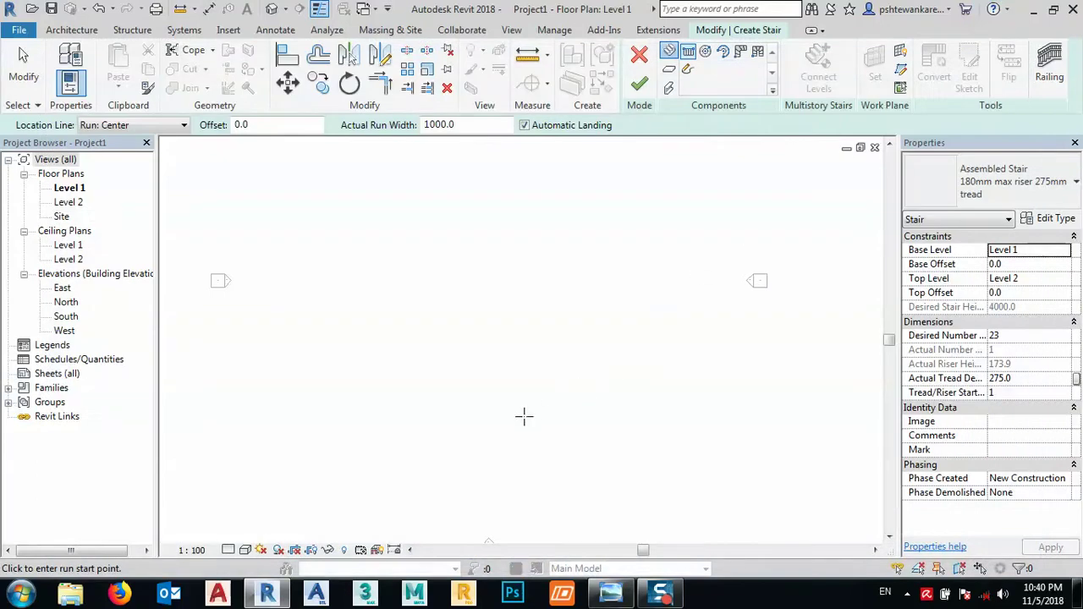
Sketch a 7-riser first run, then a parallel second run beside it
left_click(527, 459)
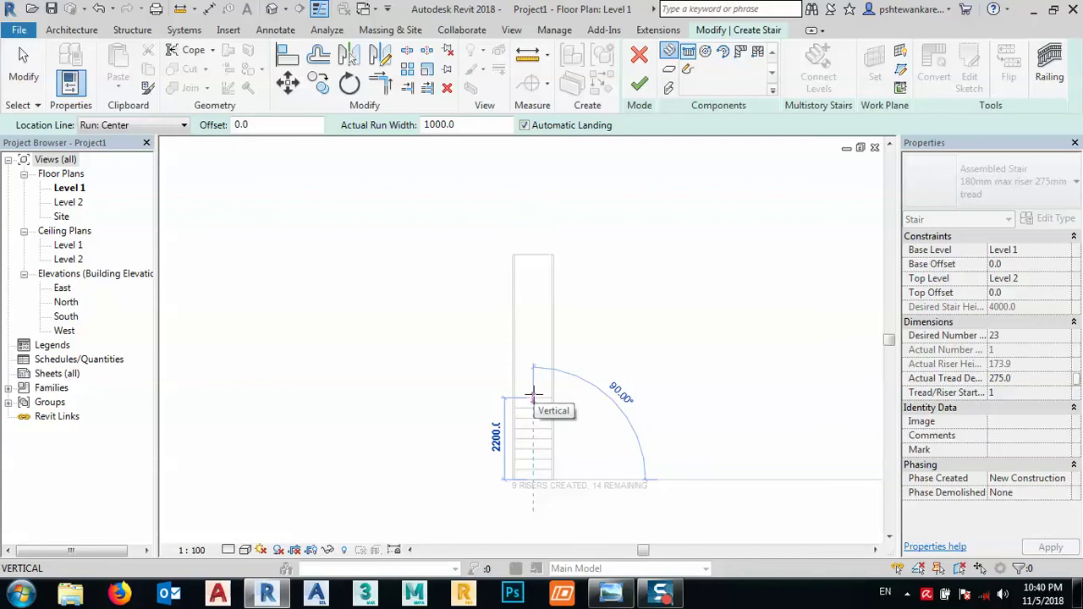
middle_click_drag(536, 394, 537, 324)
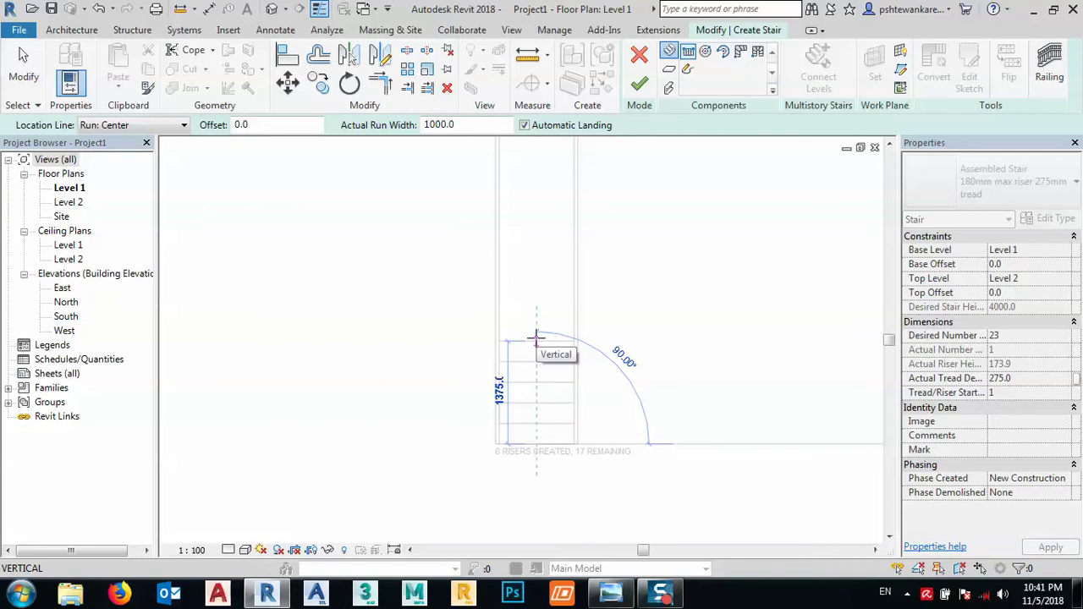
left_click(536, 318)
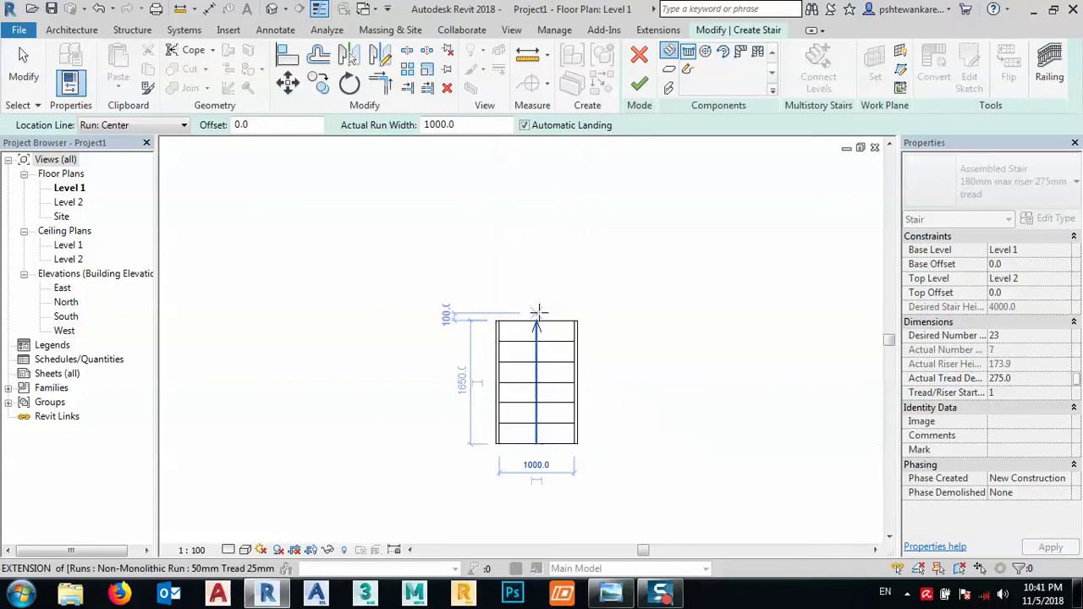
left_click(426, 292)
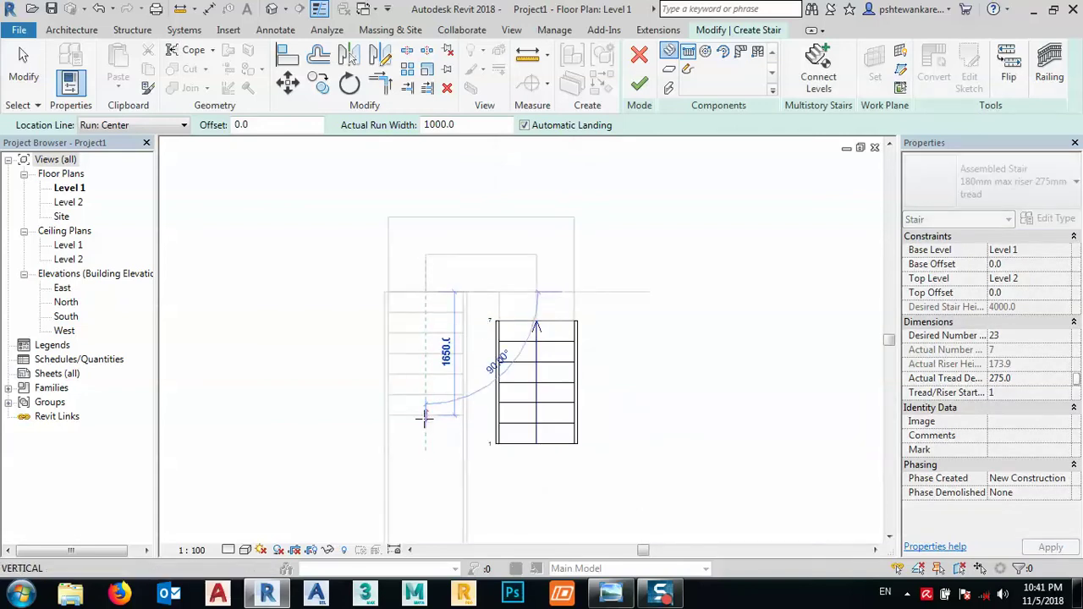
left_click(426, 414)
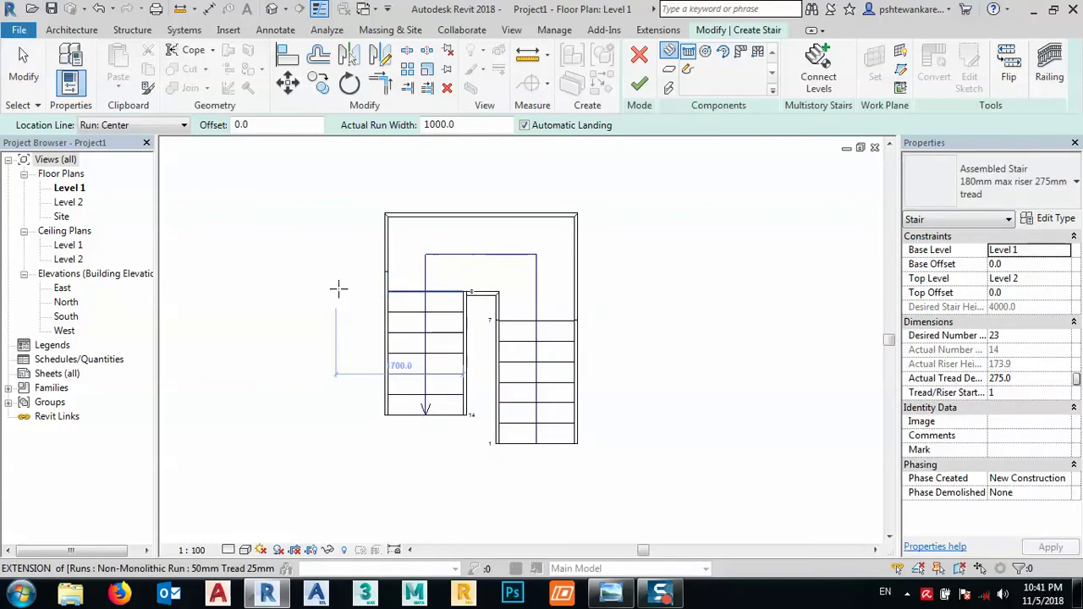
key("Escape")
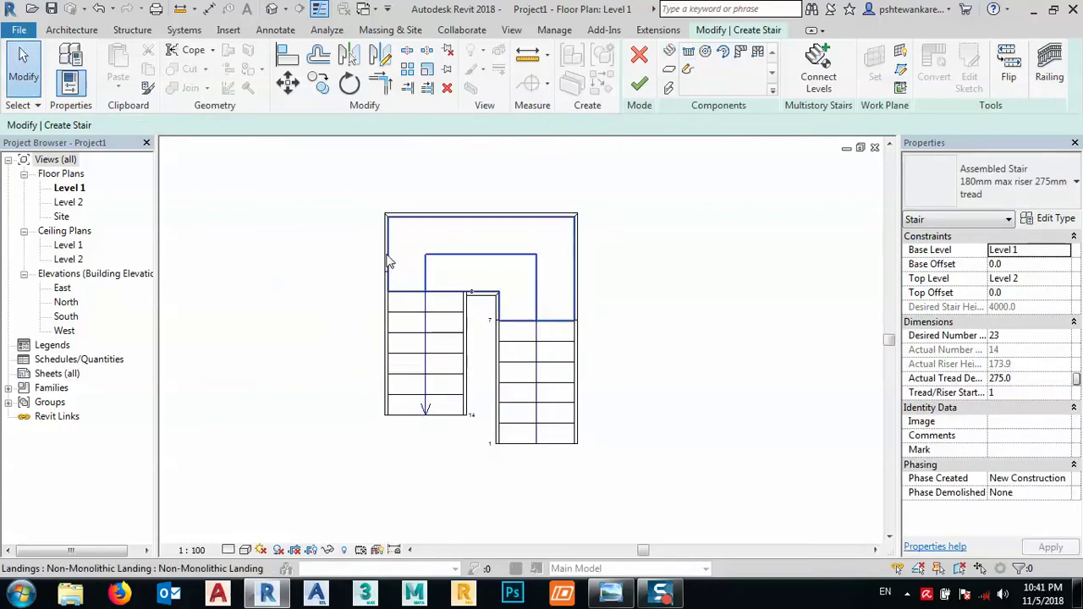
Set the left run's offset from the landing to 0
left_click(391, 263)
left_click(419, 312)
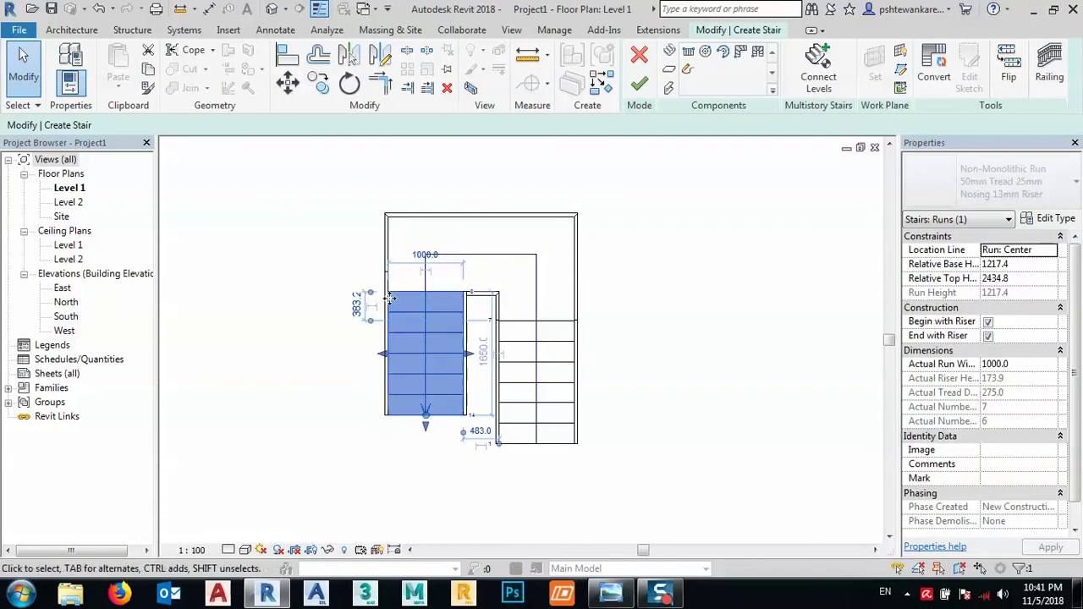
left_click(358, 305)
type("0")
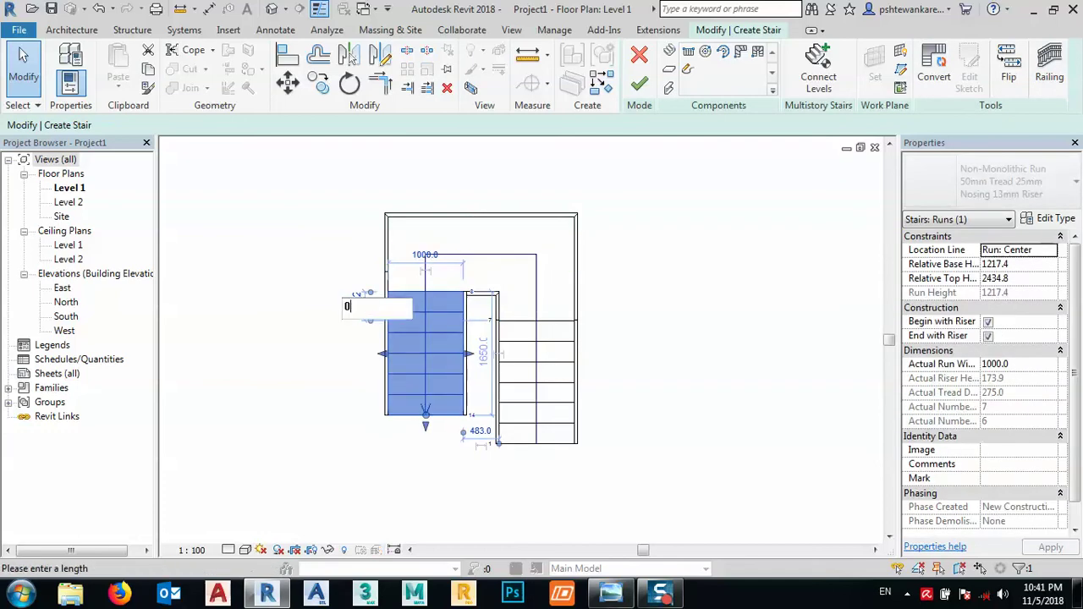
key("Return")
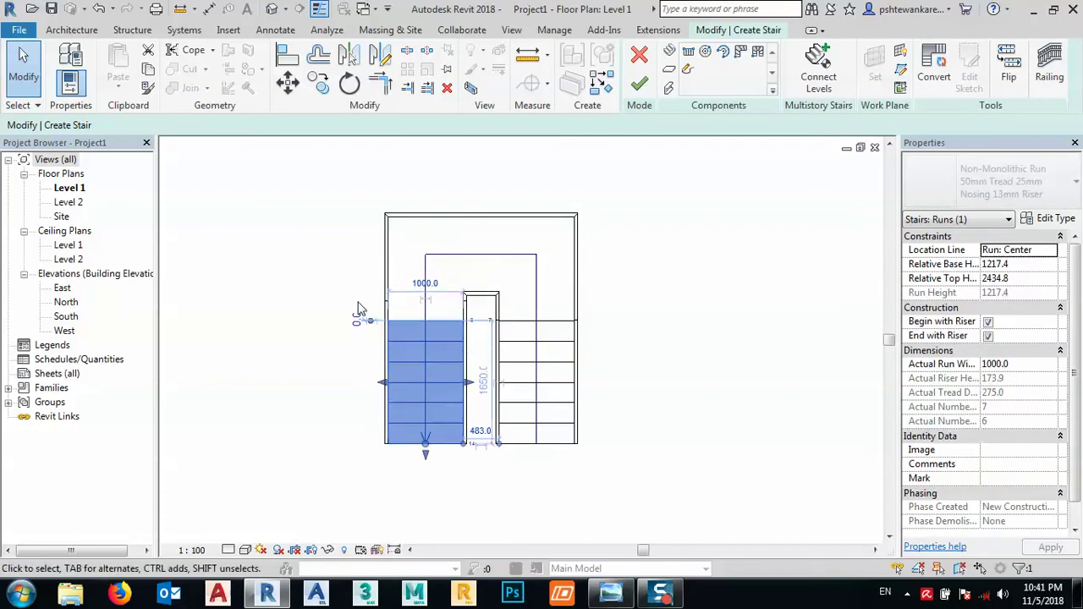
left_click(322, 348)
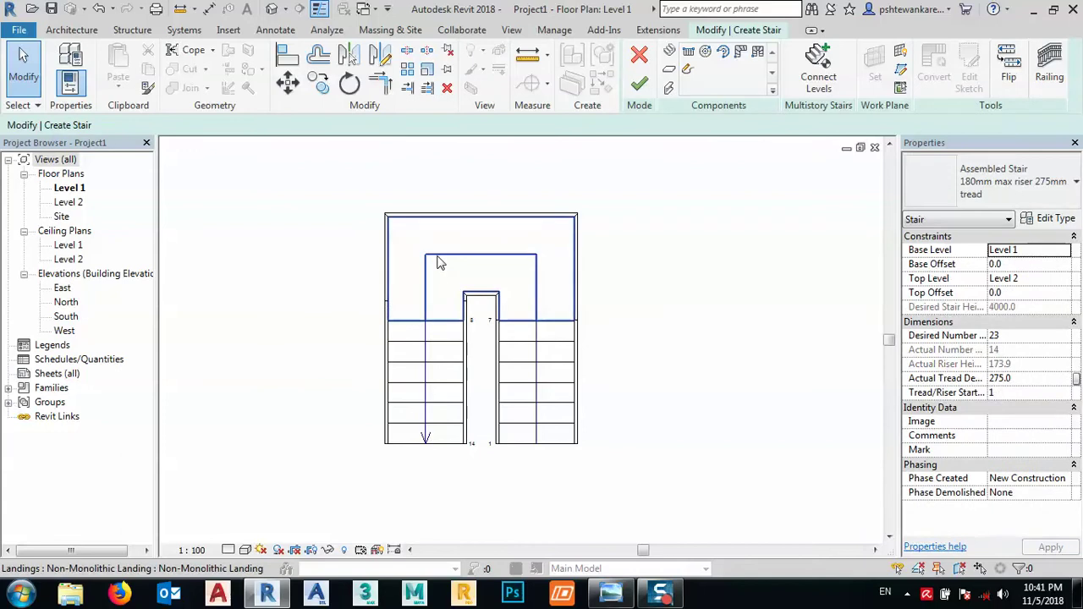
Select the whole stair and review its type properties without changes
left_click_drag(561, 198, 530, 450)
key("Escape")
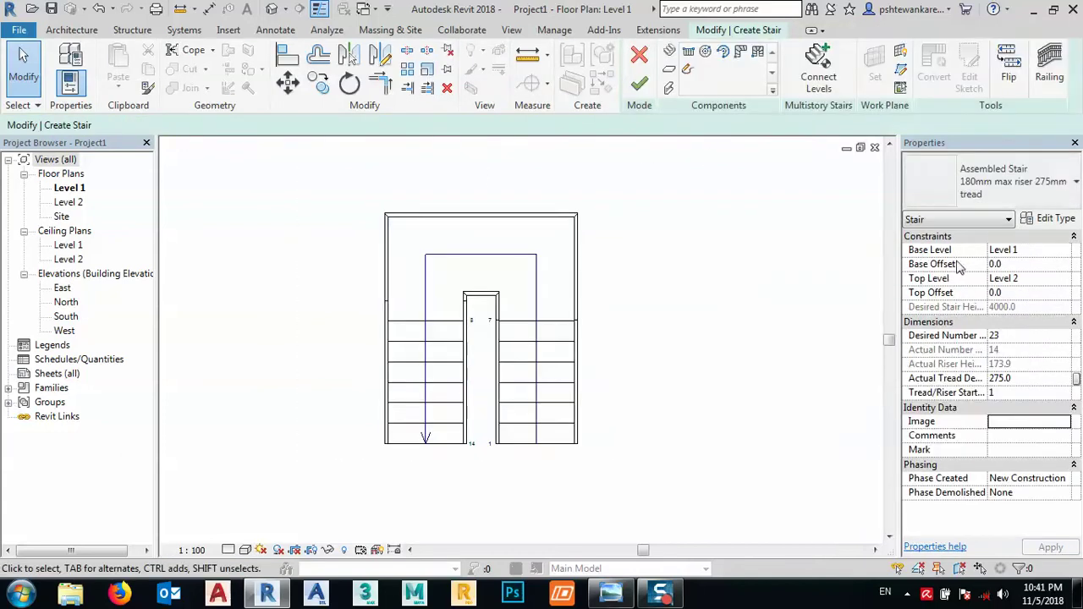
left_click(1047, 222)
key("Escape")
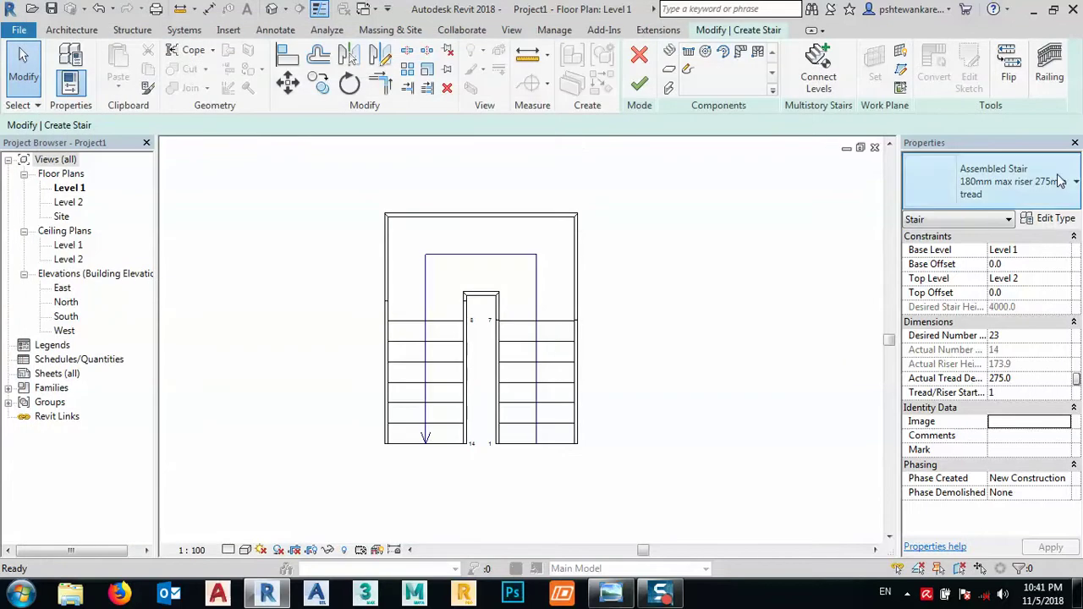
Switch the stair to Cast-In-Place Stair: Monolithic Stair and view it in default 3D
left_click(1070, 184)
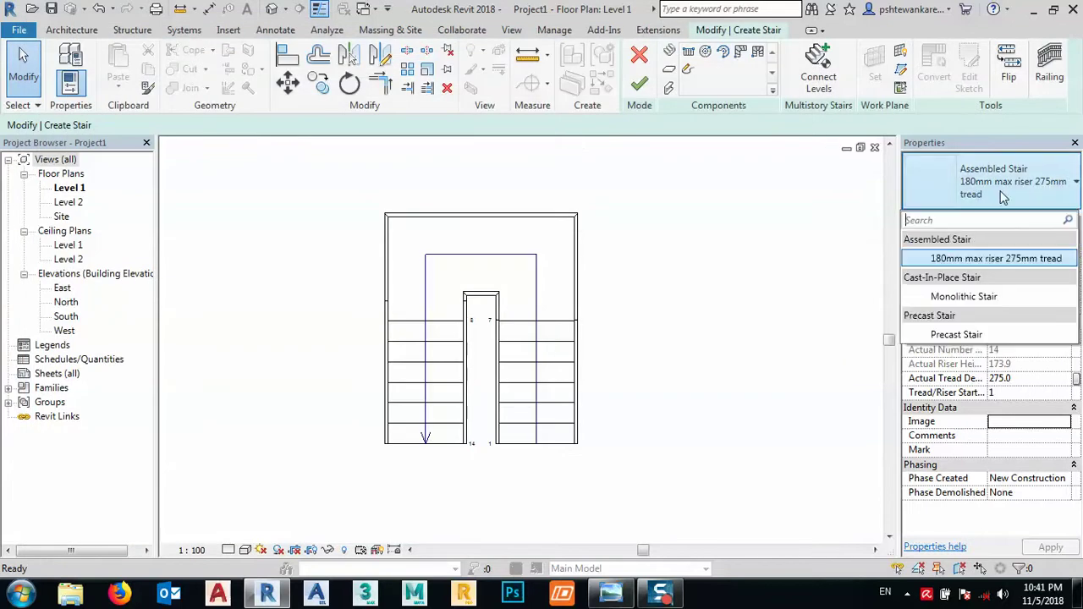
left_click(948, 298)
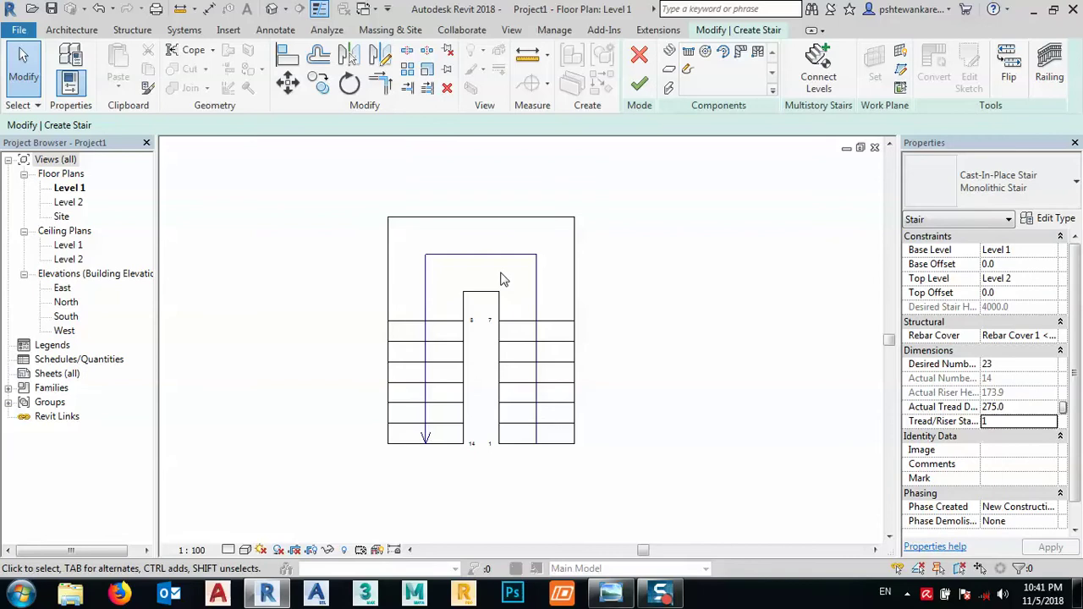
left_click(272, 8)
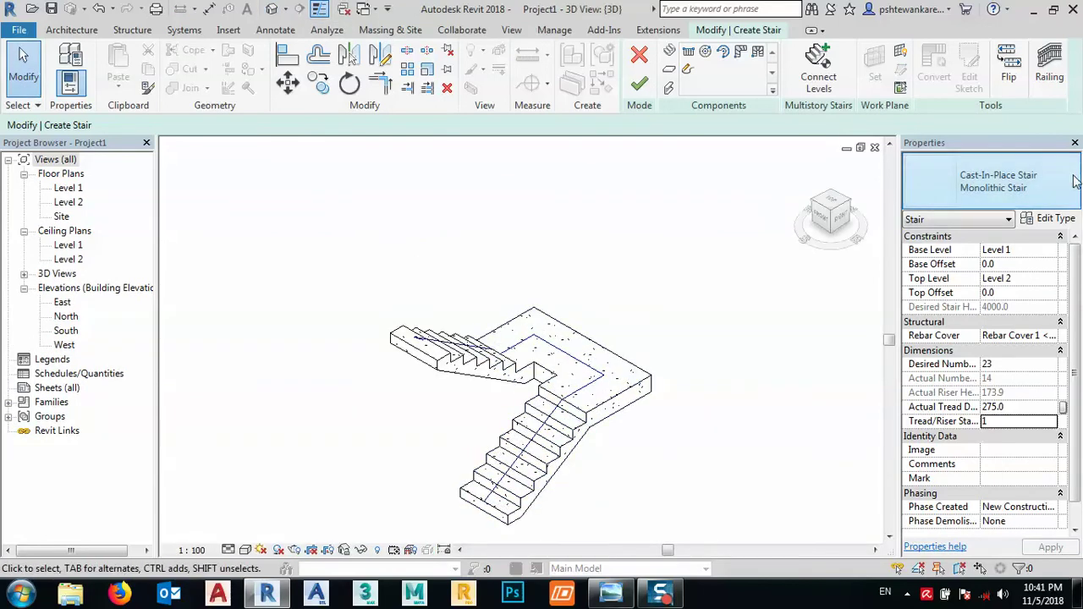
Toggle the stair type to assembled and back to Monolithic Stair, then view from the top
left_click(1025, 188)
left_click(984, 258)
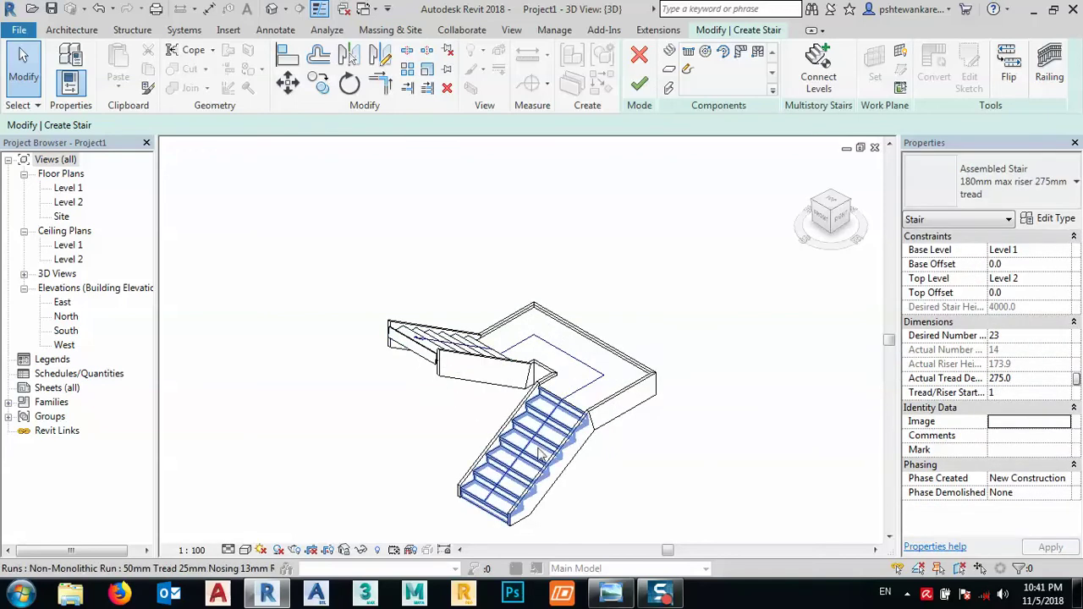
left_click(1062, 169)
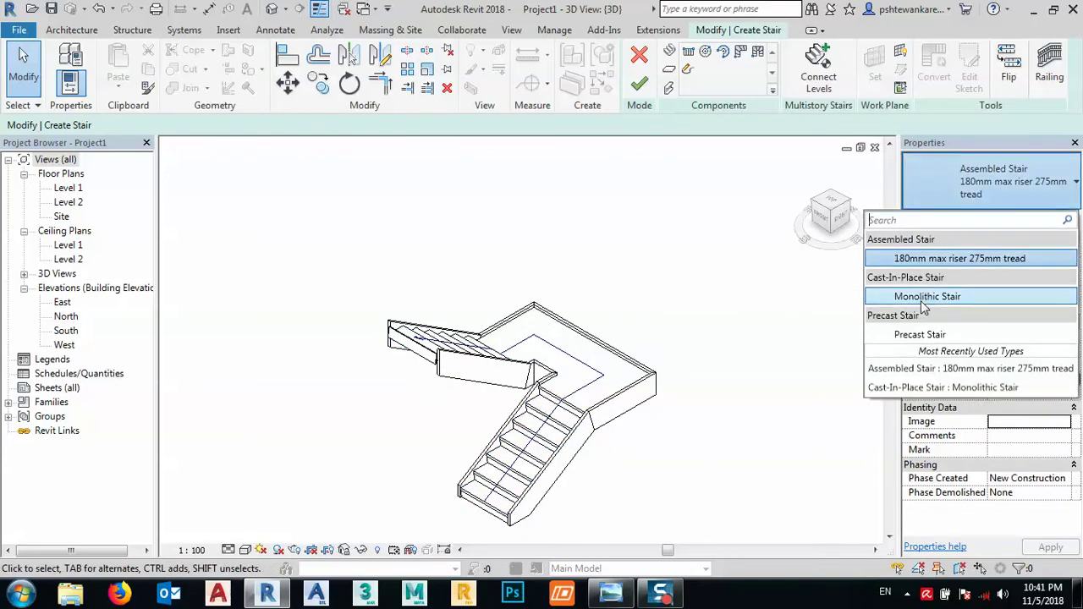
left_click(927, 296)
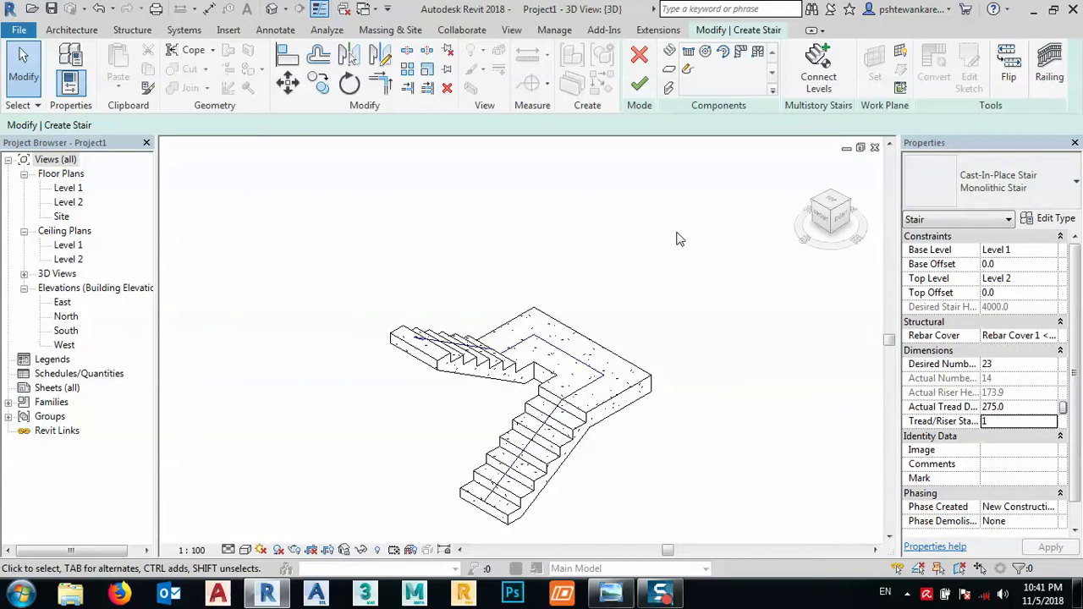
left_click(834, 205)
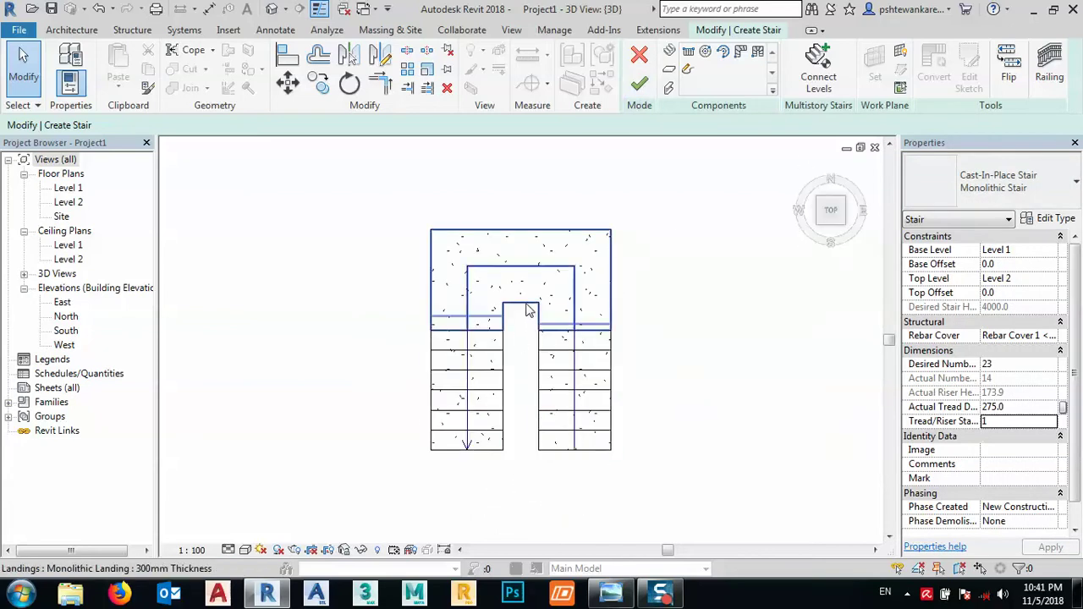
Change the landing depth from 1383.2 to 1000
left_click(526, 311)
scroll(523, 307, "up", 3)
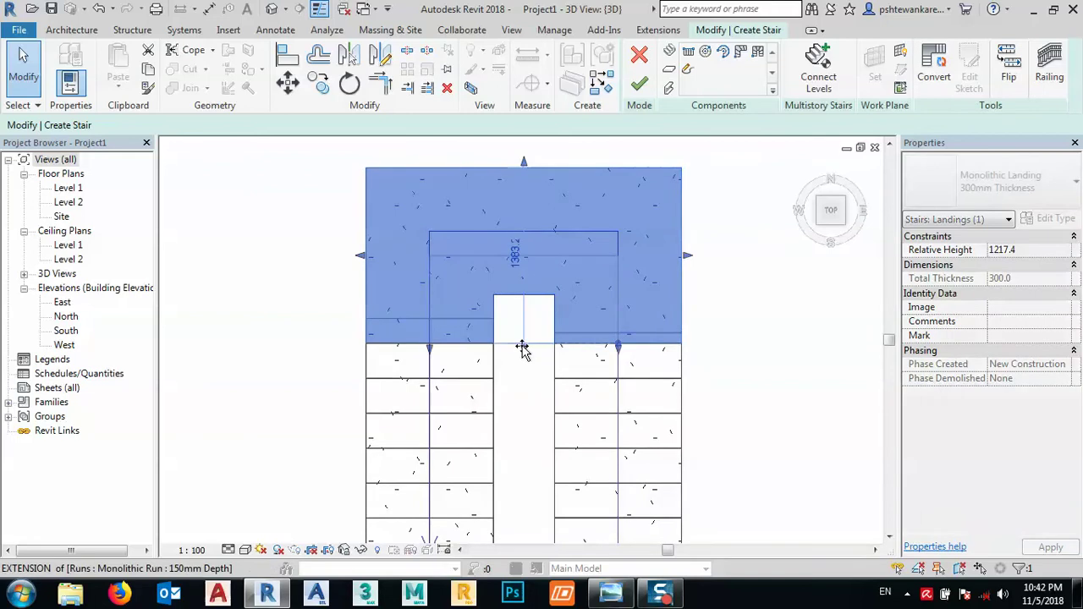
left_click_drag(523, 348, 524, 369)
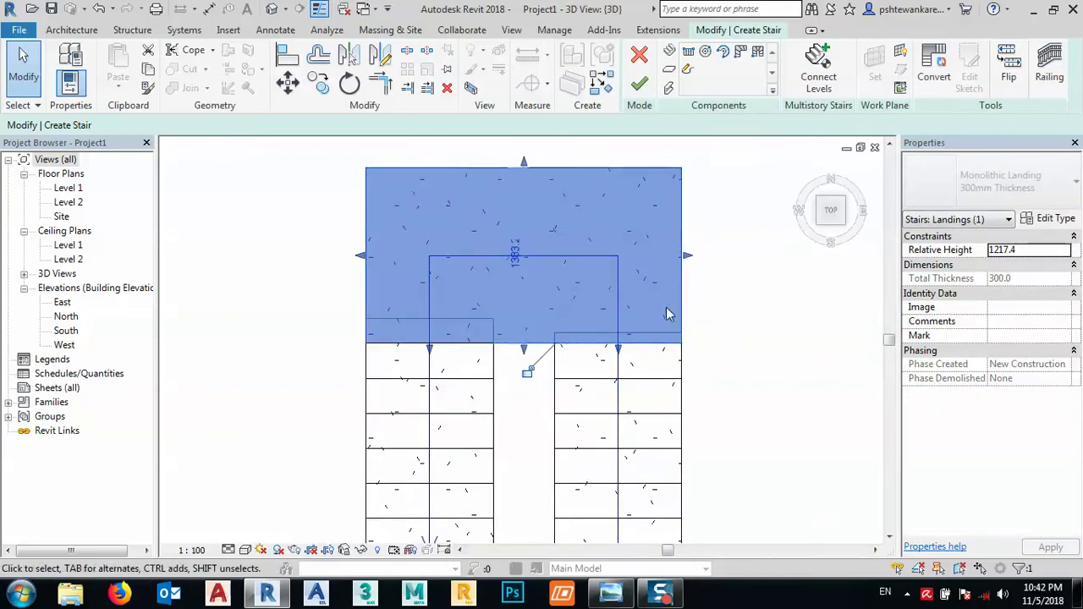
left_click(518, 256)
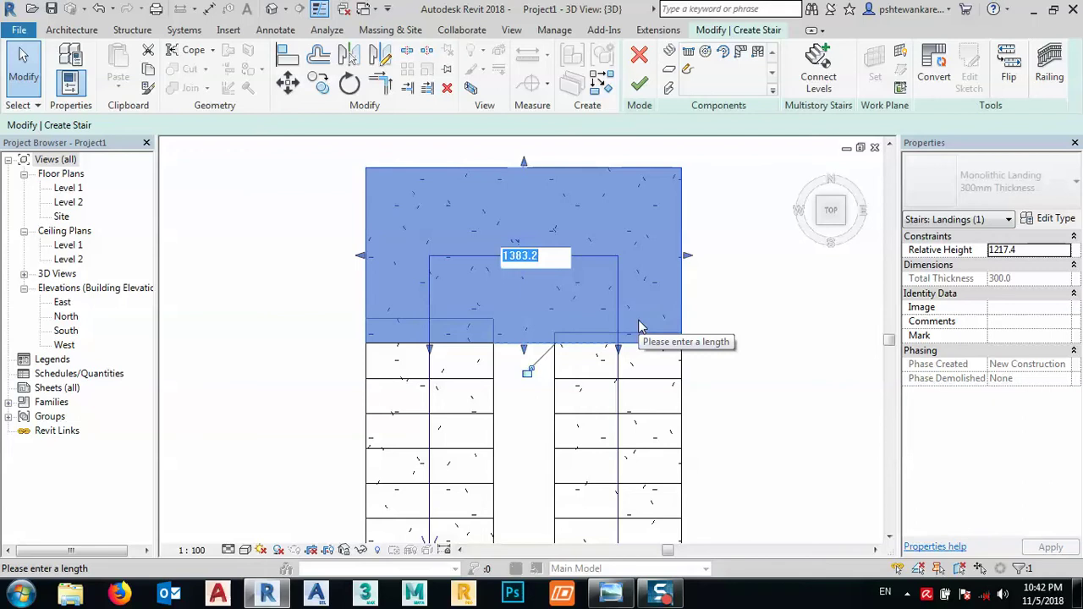
type("1000")
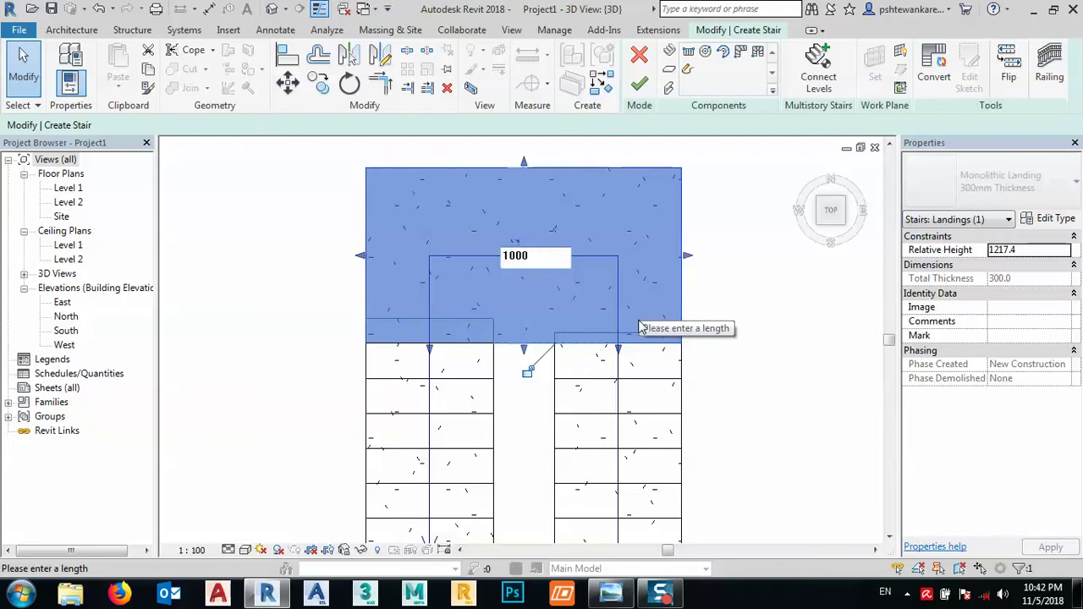
key("Return")
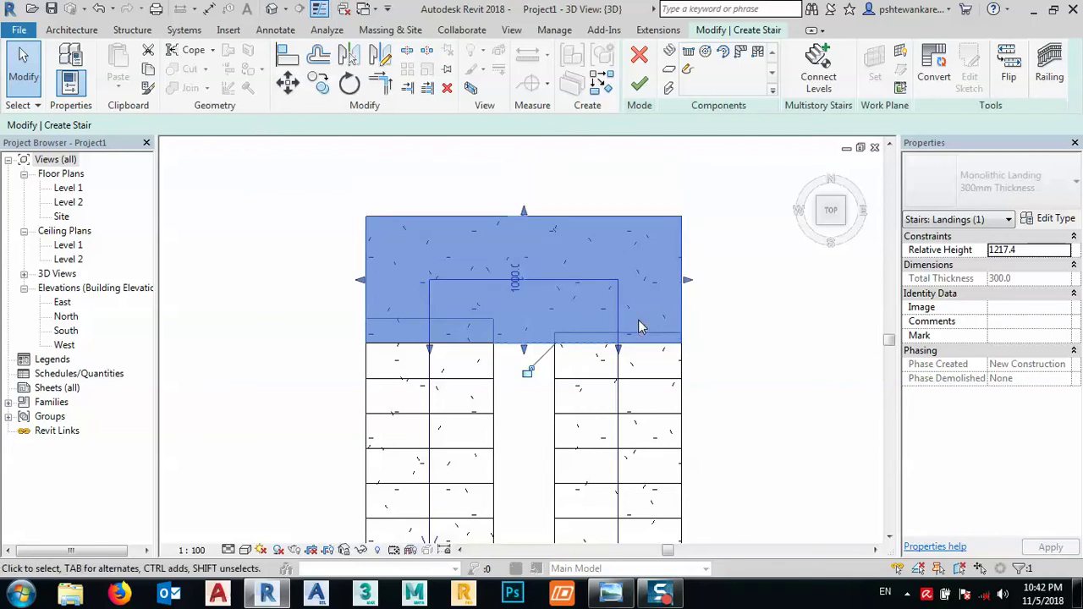
left_click(490, 403)
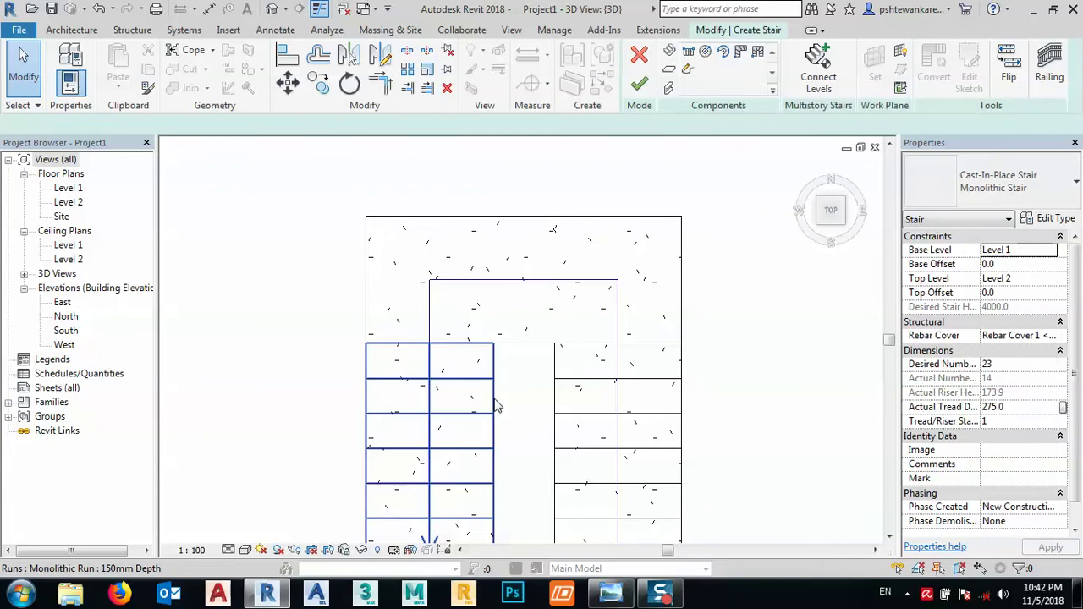
Change the left run's 483.0 offset to 0, then bring up the reference stair photo
scroll(484, 287, "down", 2)
left_click(509, 468)
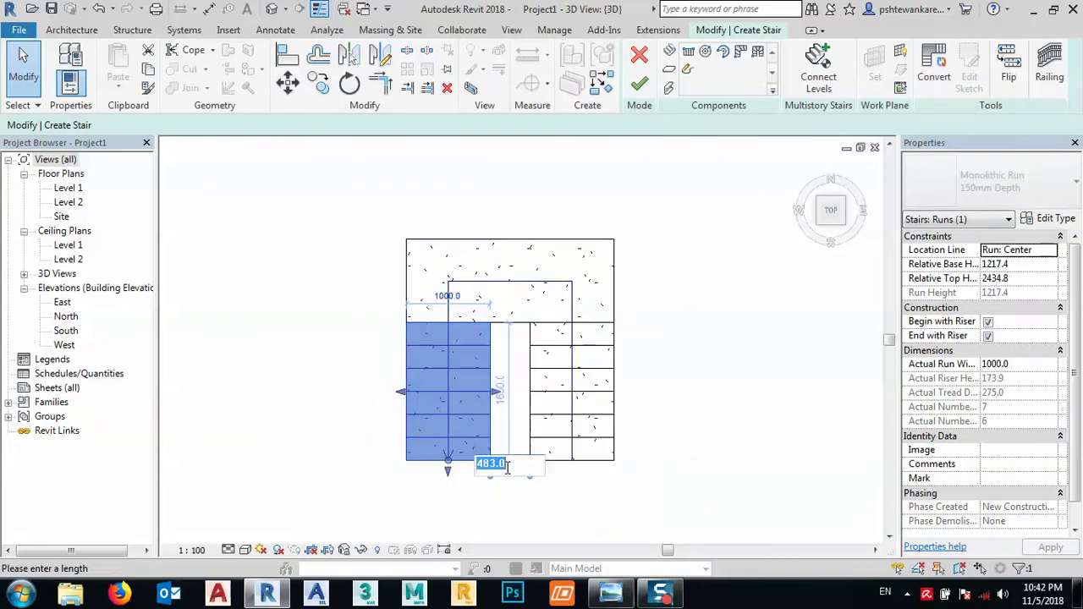
type("0")
key("Return")
left_click(352, 453)
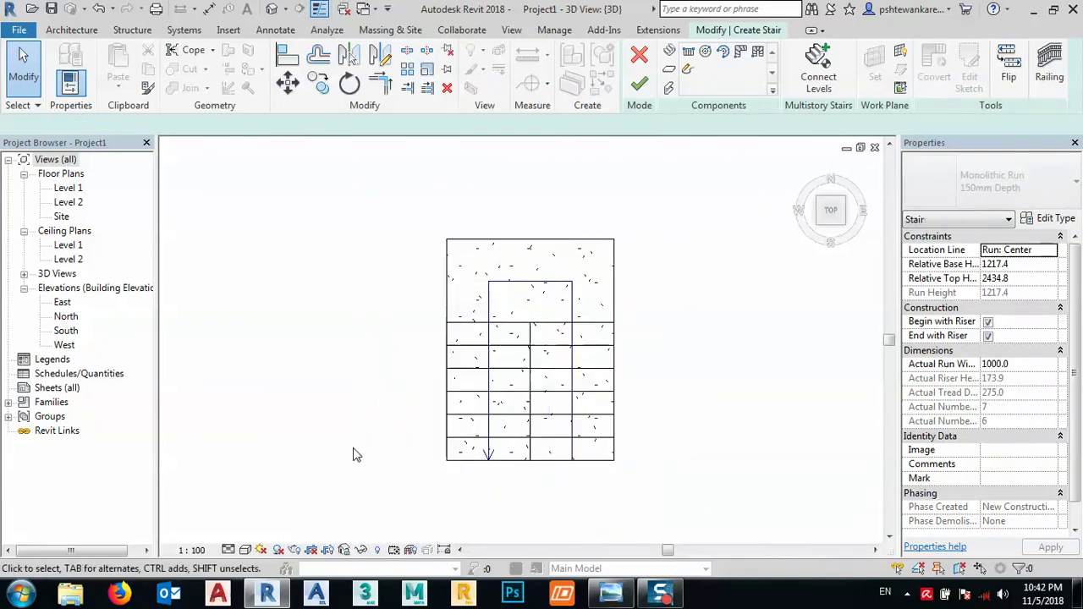
mouse_move(610, 592)
left_click(602, 448)
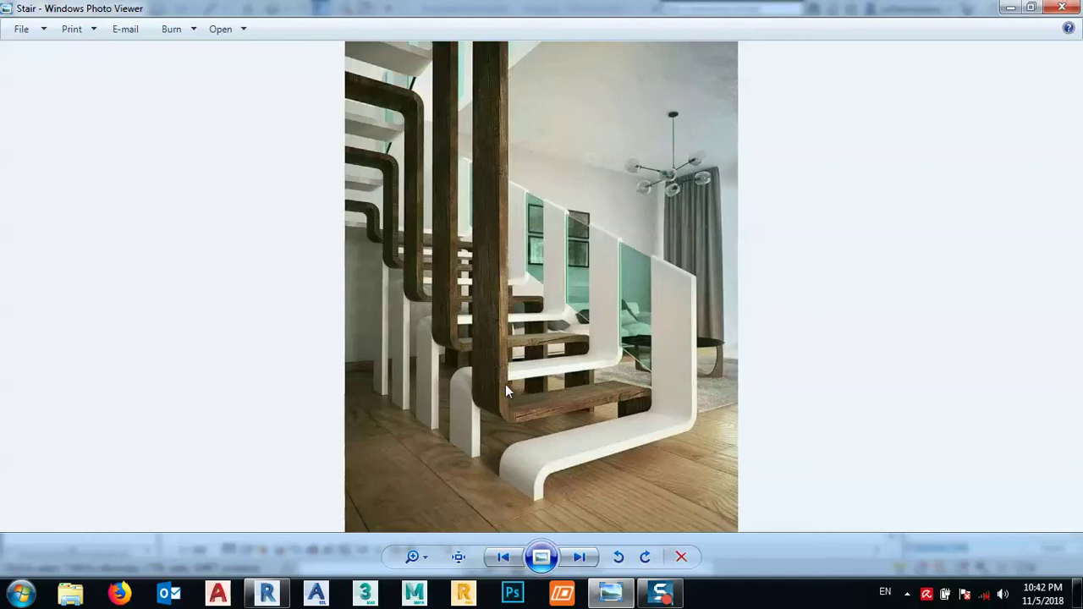
Hide the photo and finish the stair edit mode
left_click(1010, 8)
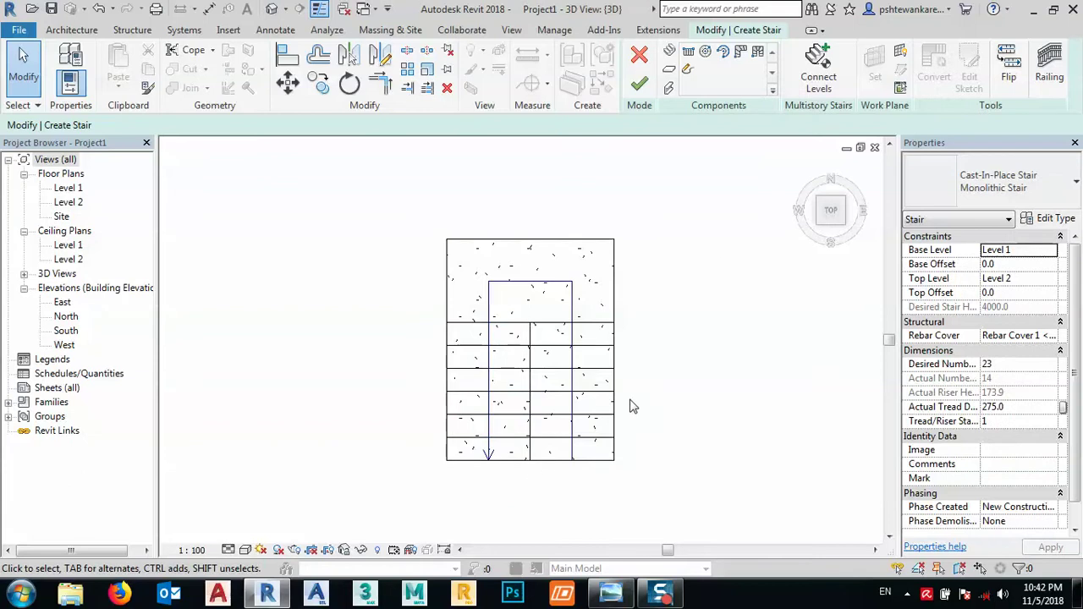
middle_click_drag(631, 404, 677, 207, "shift")
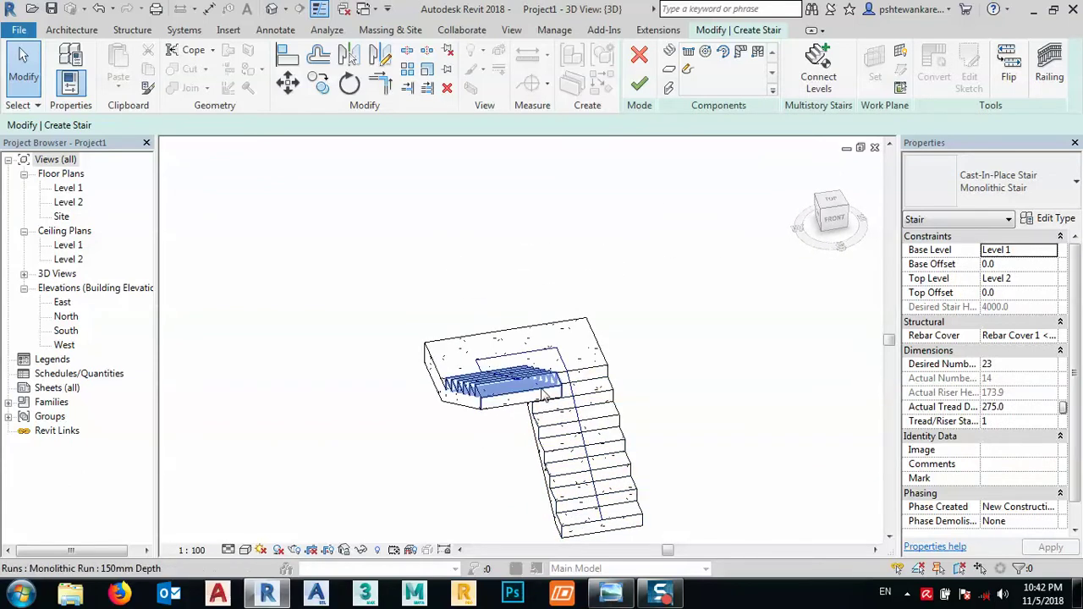
middle_click_drag(555, 484, 580, 398)
left_click(639, 83)
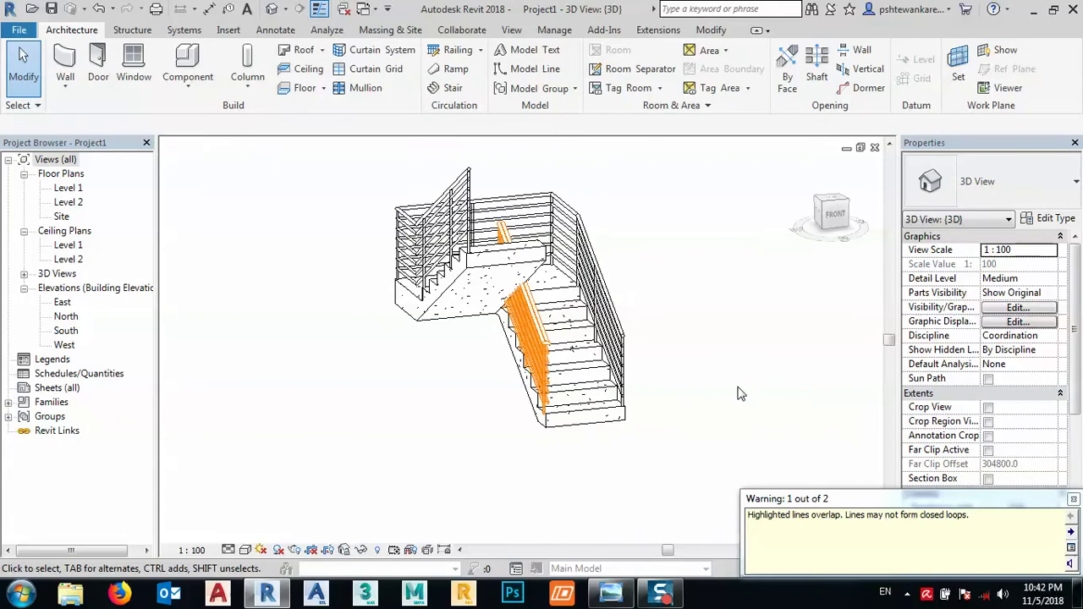
Delete the stair's outer railing
middle_click_drag(751, 344, 598, 265, "shift")
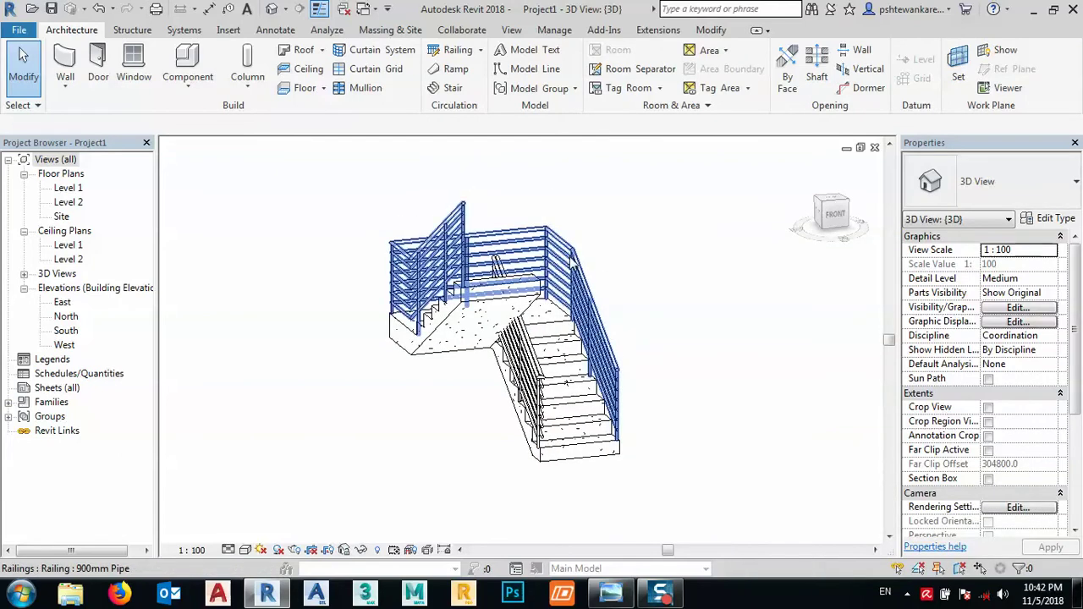
left_click(575, 267)
key("Delete")
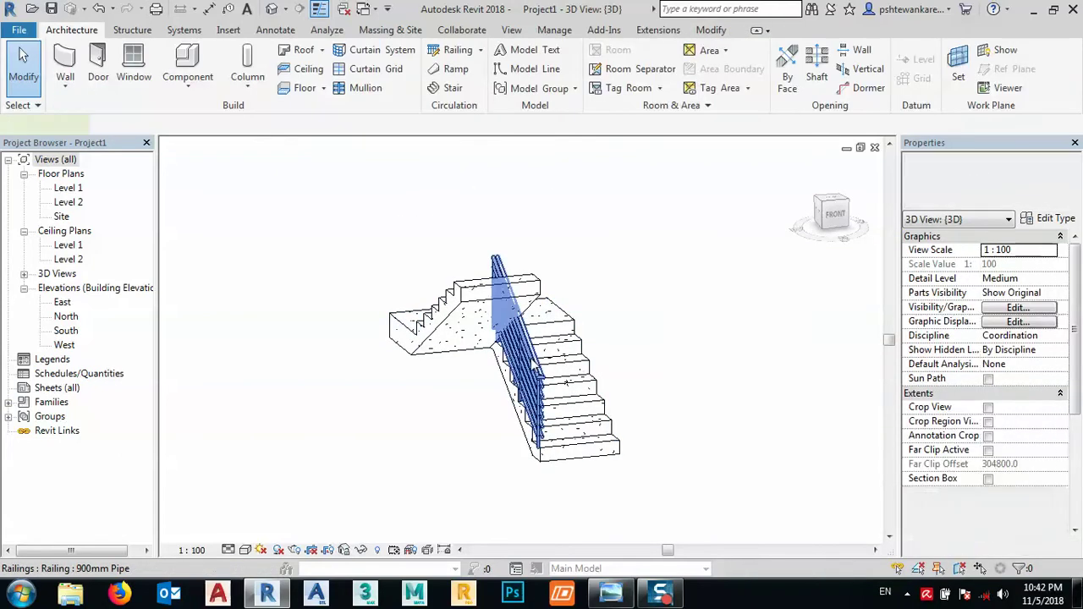
Show the stair from the FRONT view in the Realistic visual style
middle_click_drag(576, 376, 668, 381, "shift")
left_click(842, 207)
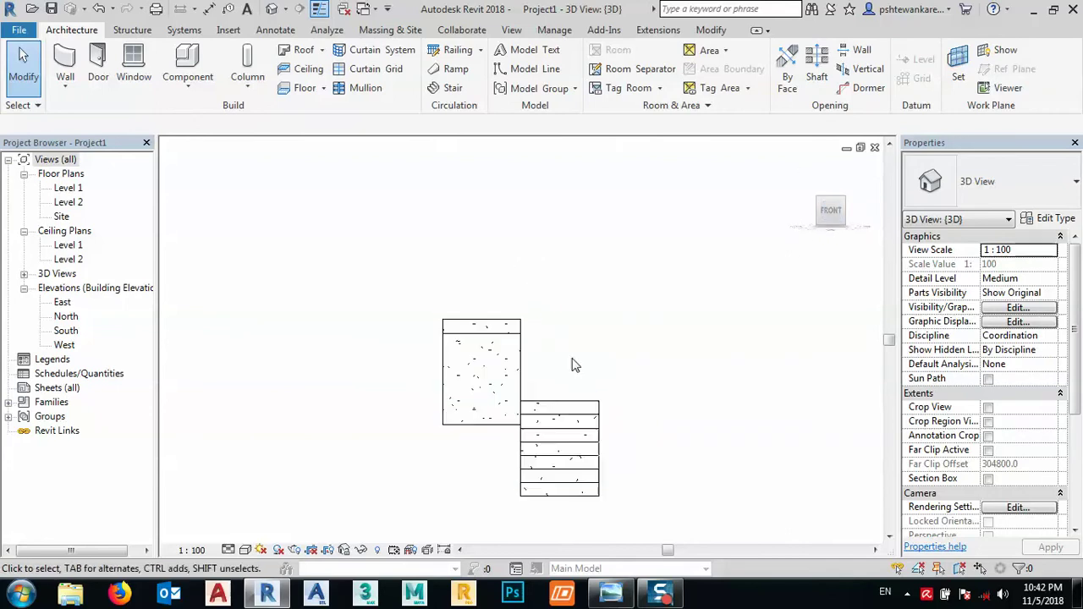
middle_click_drag(497, 481, 480, 395)
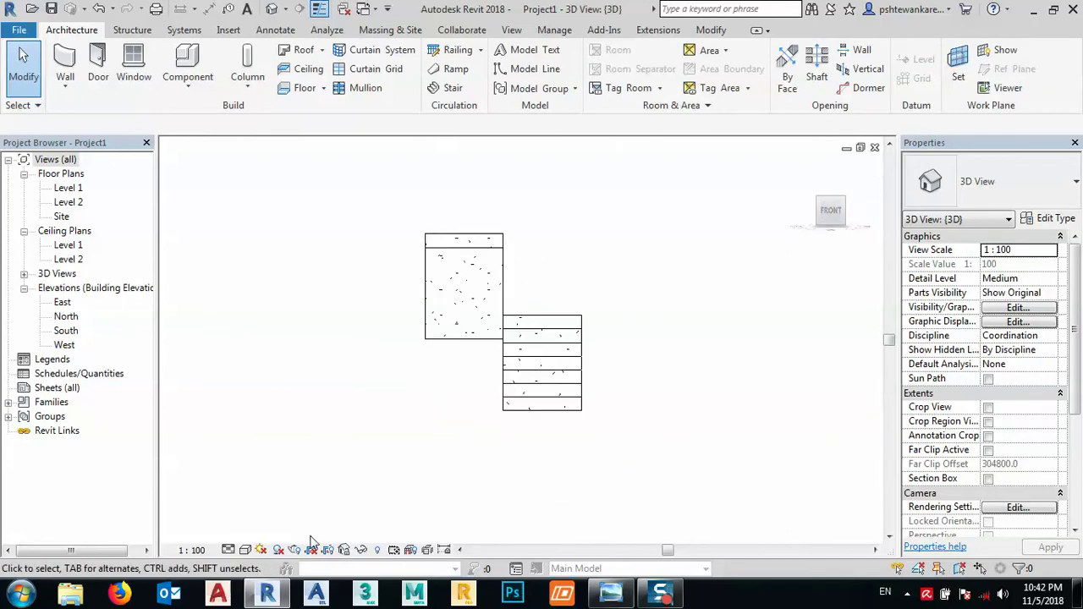
left_click(245, 552)
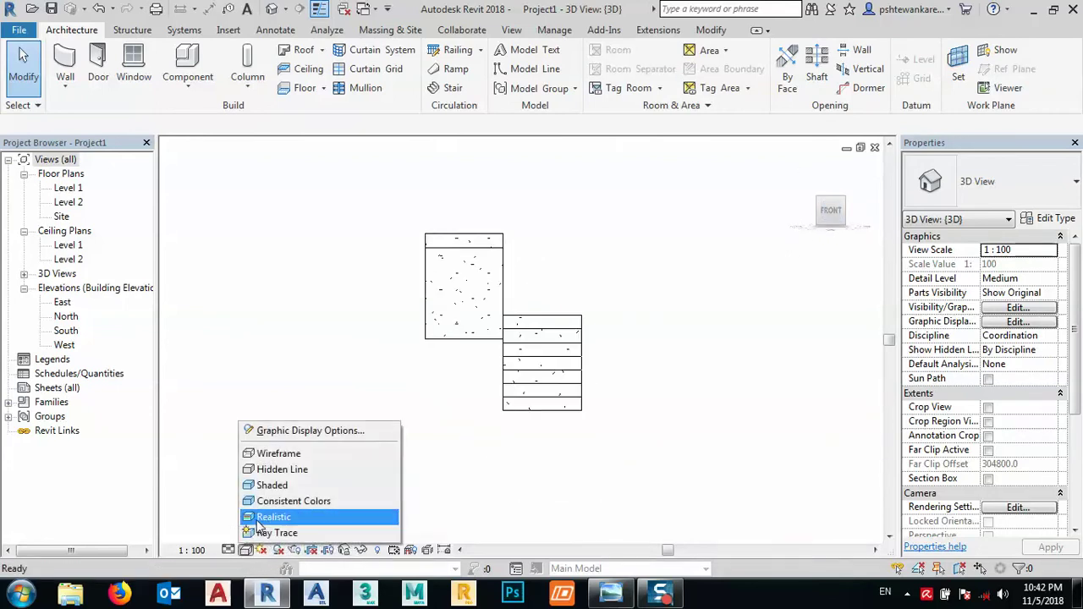
left_click(269, 518)
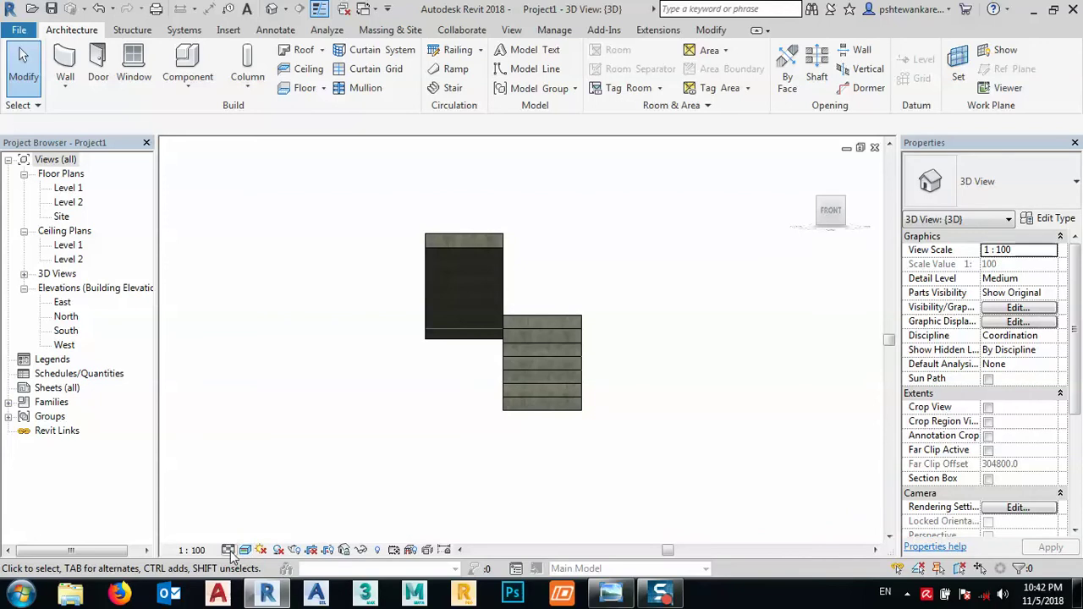
Set Graphic Display Options transparency to 60 and reframe the stair in view
left_click(246, 550)
left_click(288, 430)
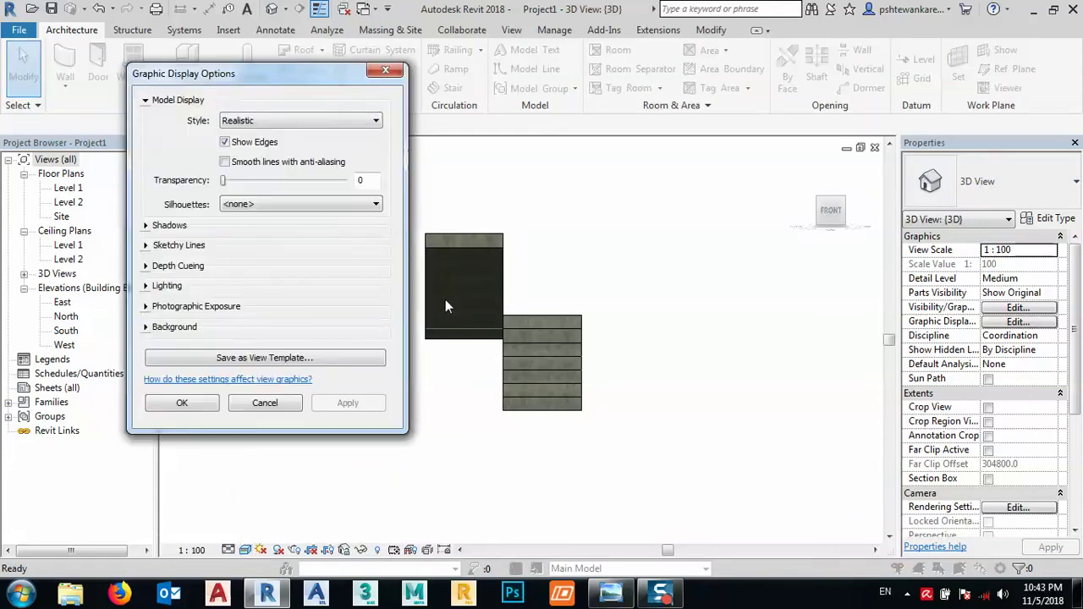
double_click(348, 182)
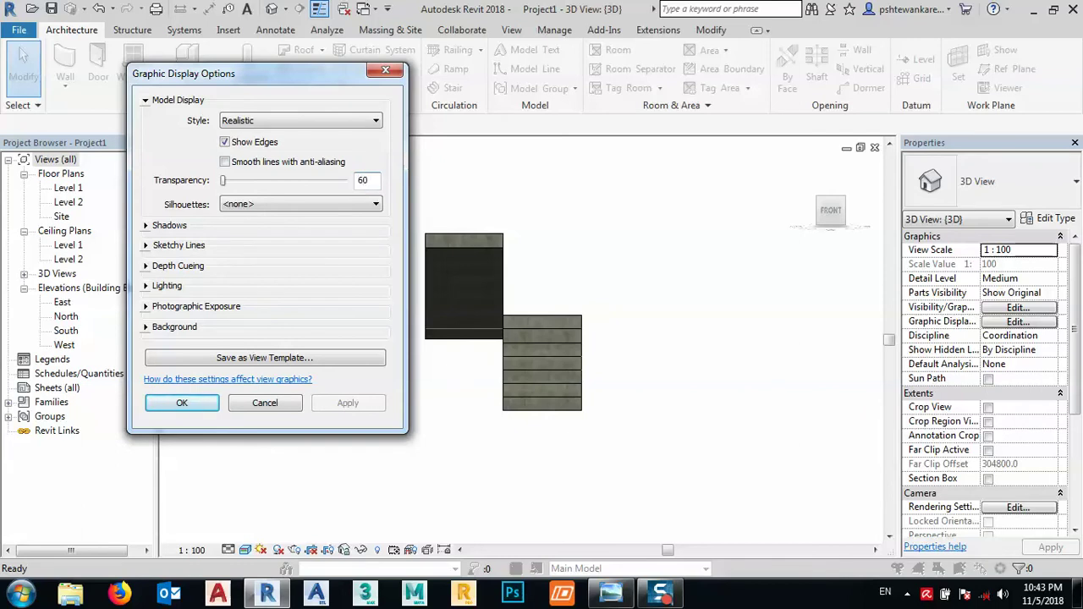
left_click(205, 402)
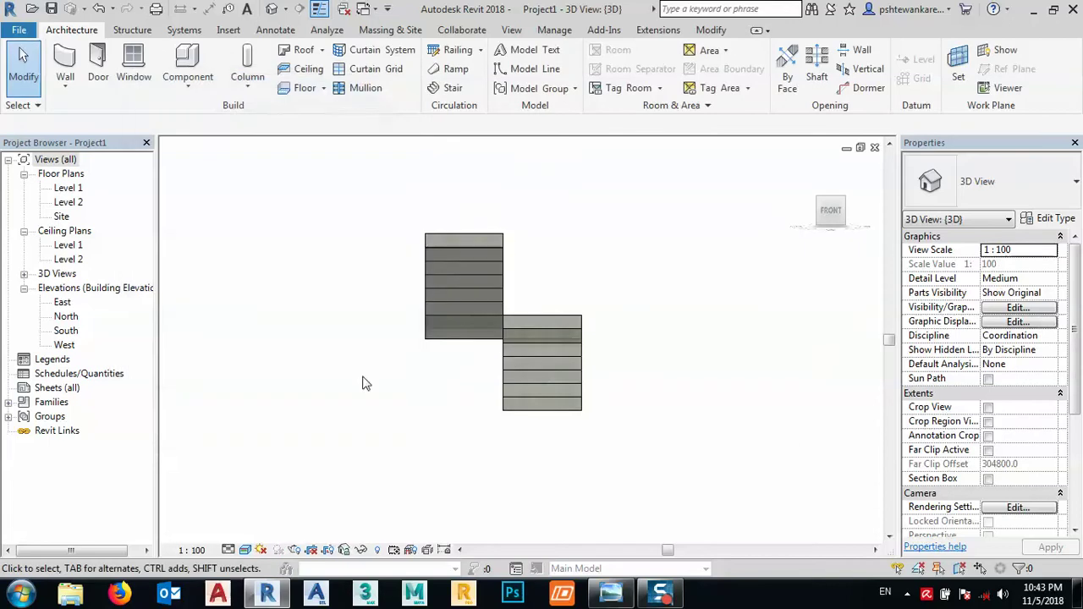
scroll(466, 285, "up", 2)
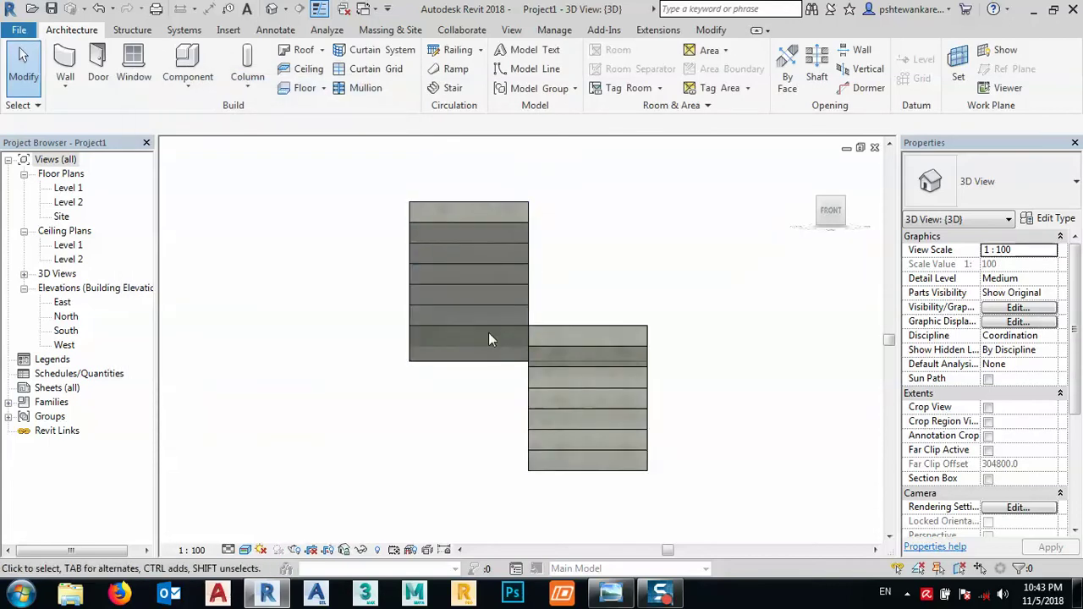
middle_click_drag(480, 337, 477, 347)
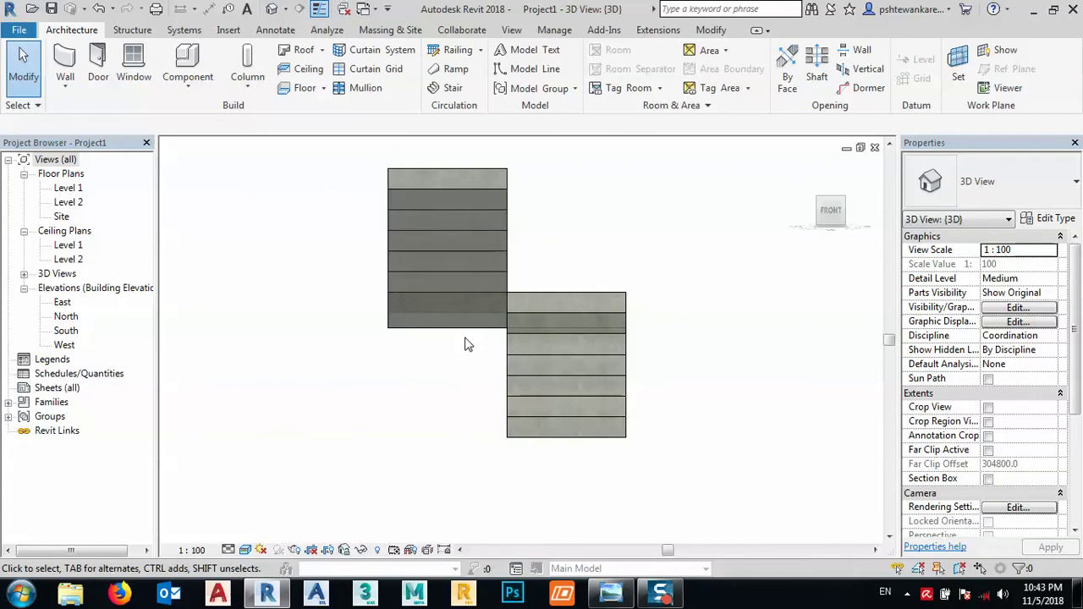
middle_click_drag(468, 344, 447, 356)
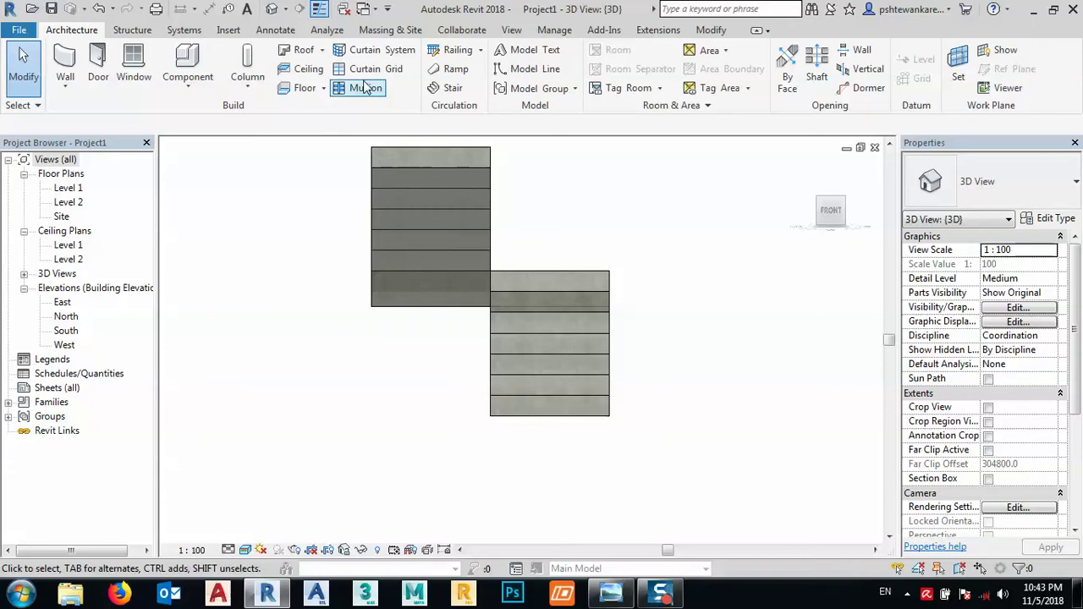
Begin a Generic Roof - 300mm extrusion on the stair's front face, referenced to Level 1 at 0 offset
left_click(322, 51)
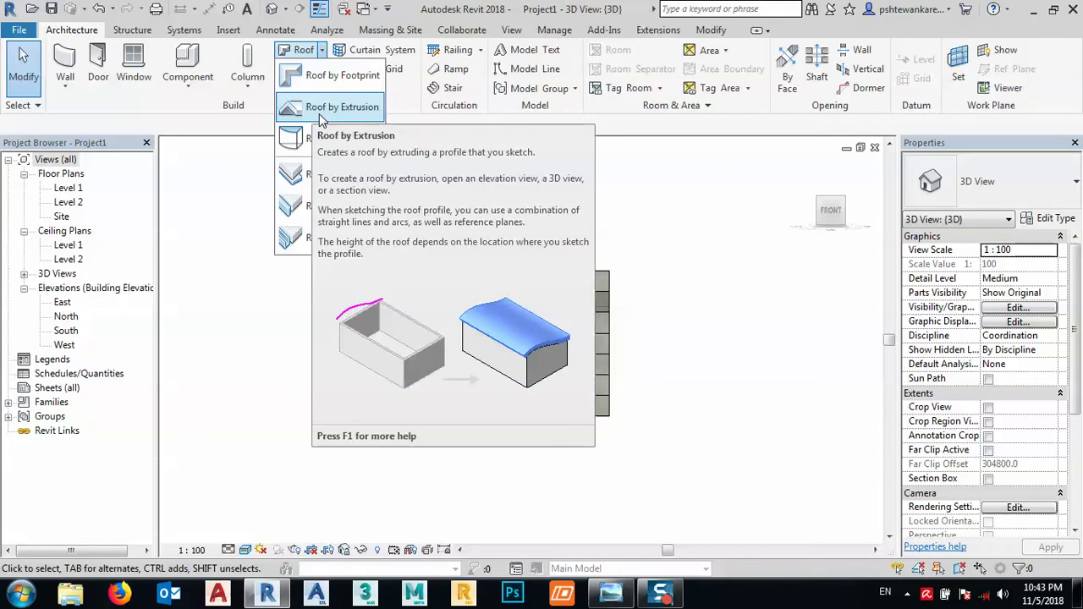
left_click(320, 110)
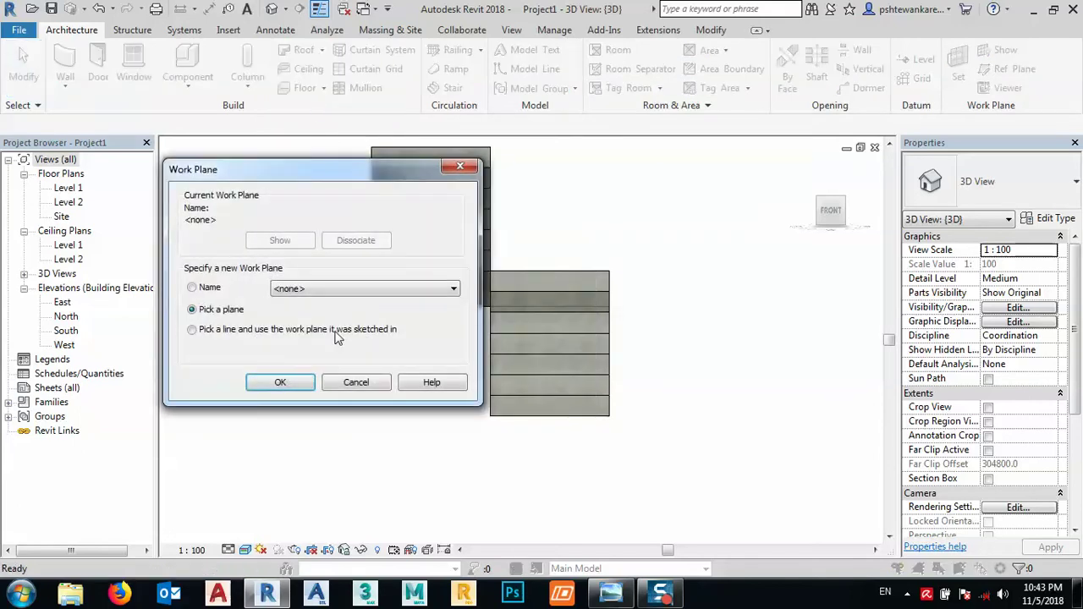
left_click_drag(310, 185, 240, 164)
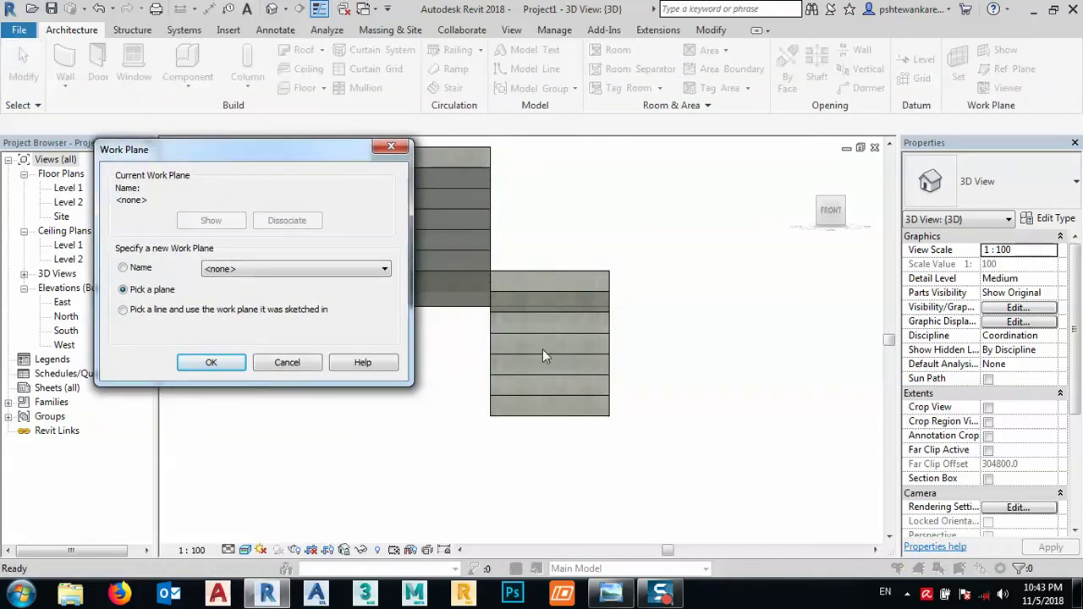
left_click(211, 362)
left_click(507, 399)
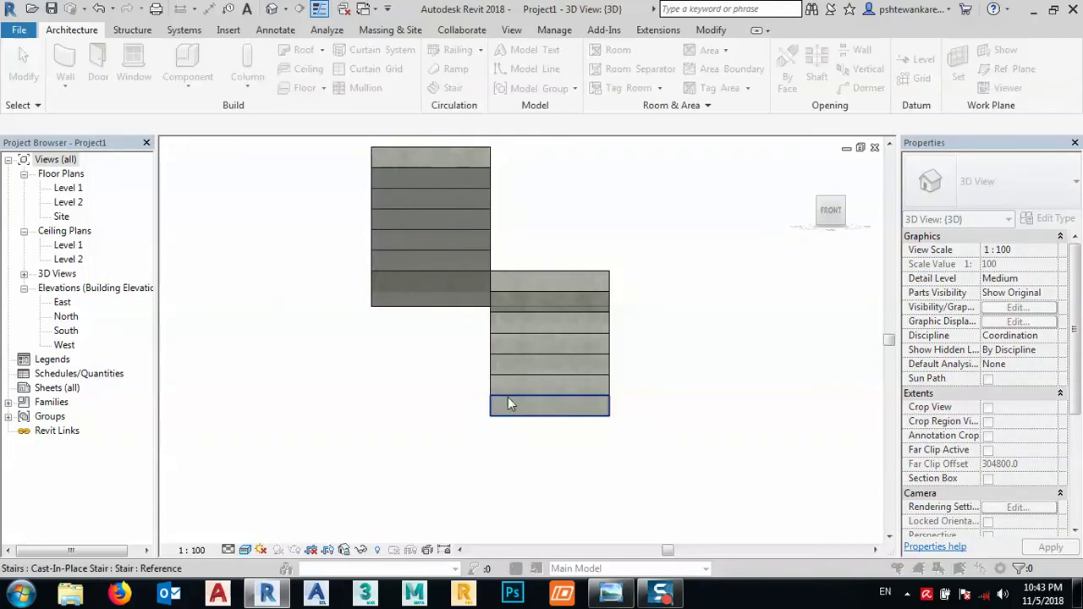
left_click(520, 269)
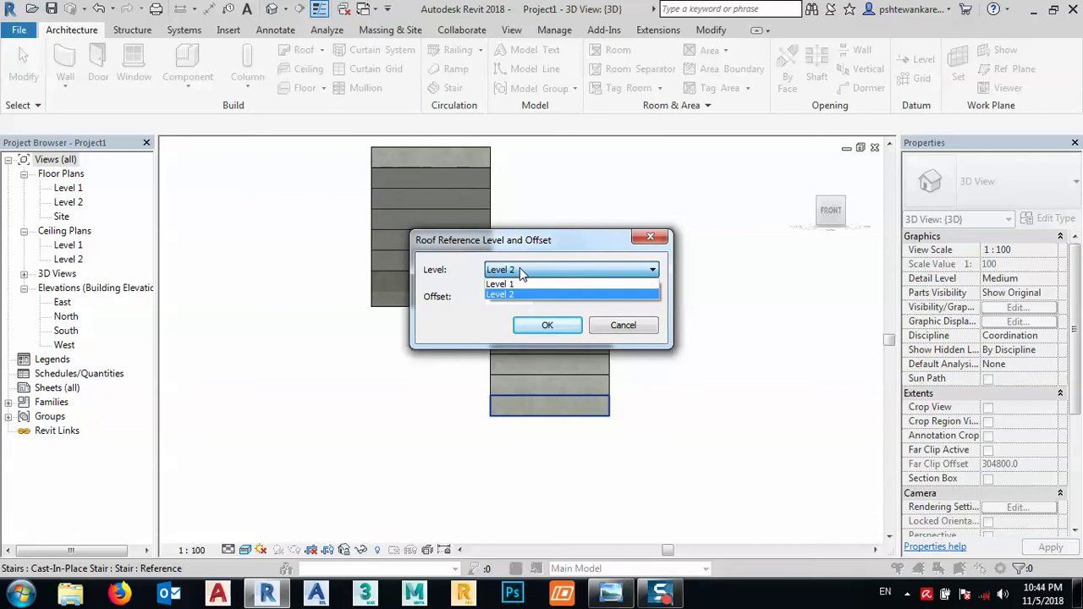
left_click(520, 286)
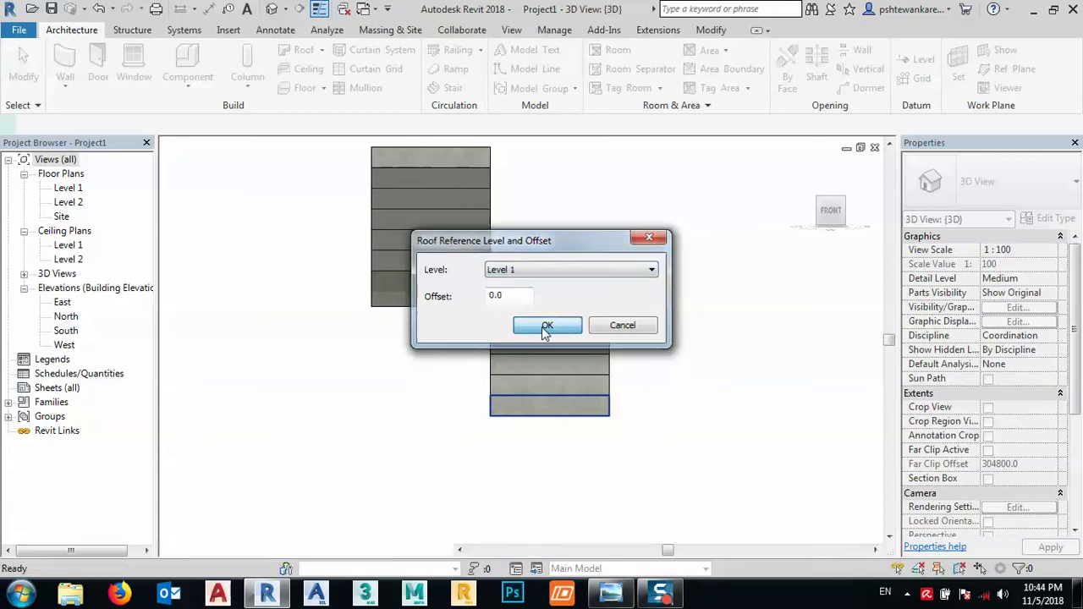
left_click(546, 325)
scroll(528, 408, "up", 6)
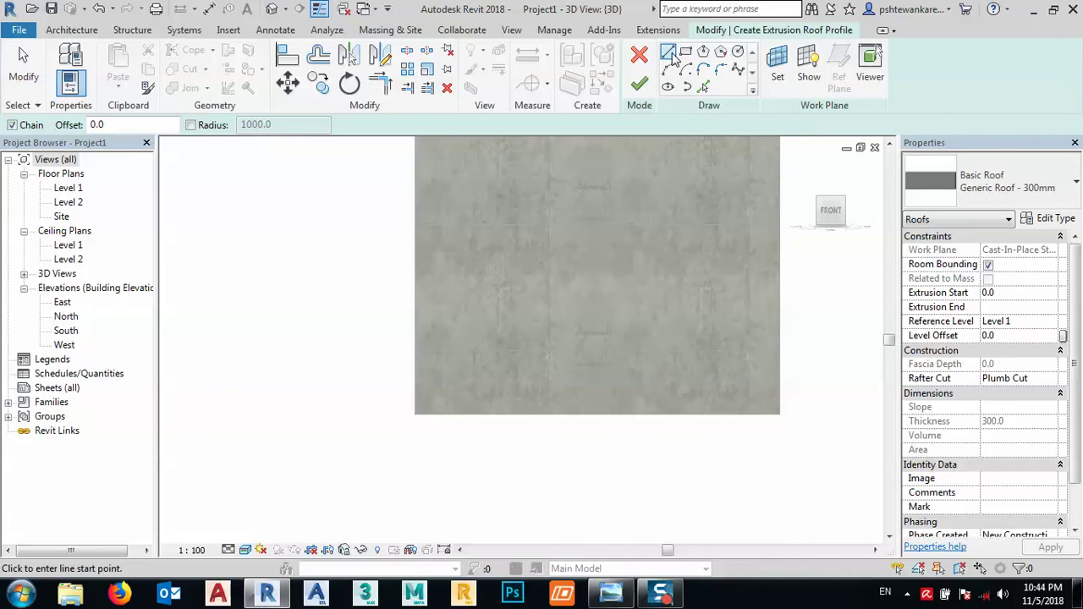
Trace the stair step's 1000 edge and right edge into the roof profile sketch
left_click(702, 86)
left_click(516, 352)
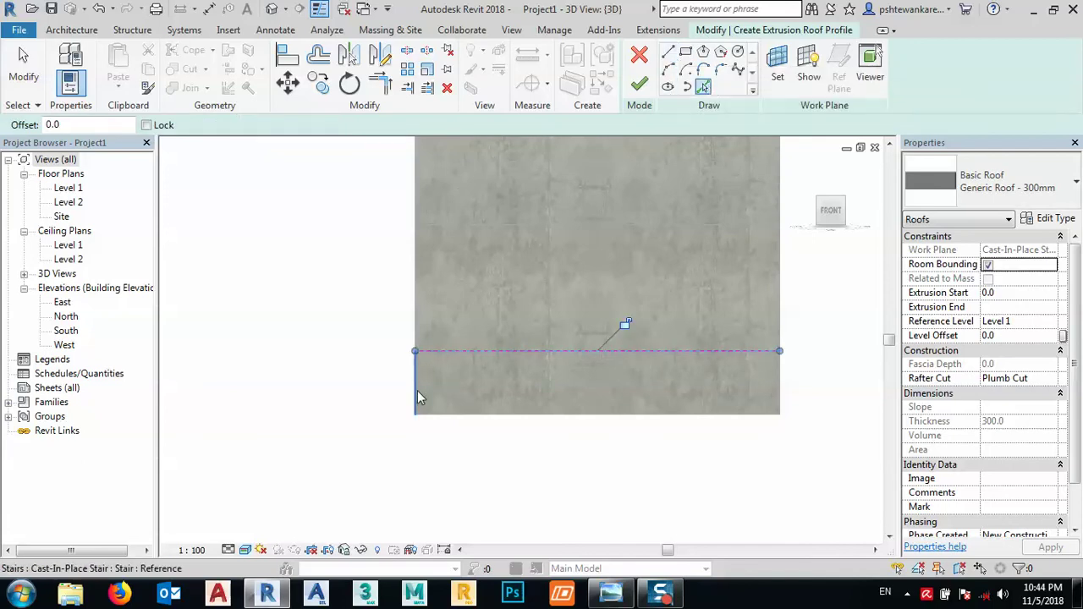
left_click(780, 356)
middle_click_drag(773, 373, 663, 374)
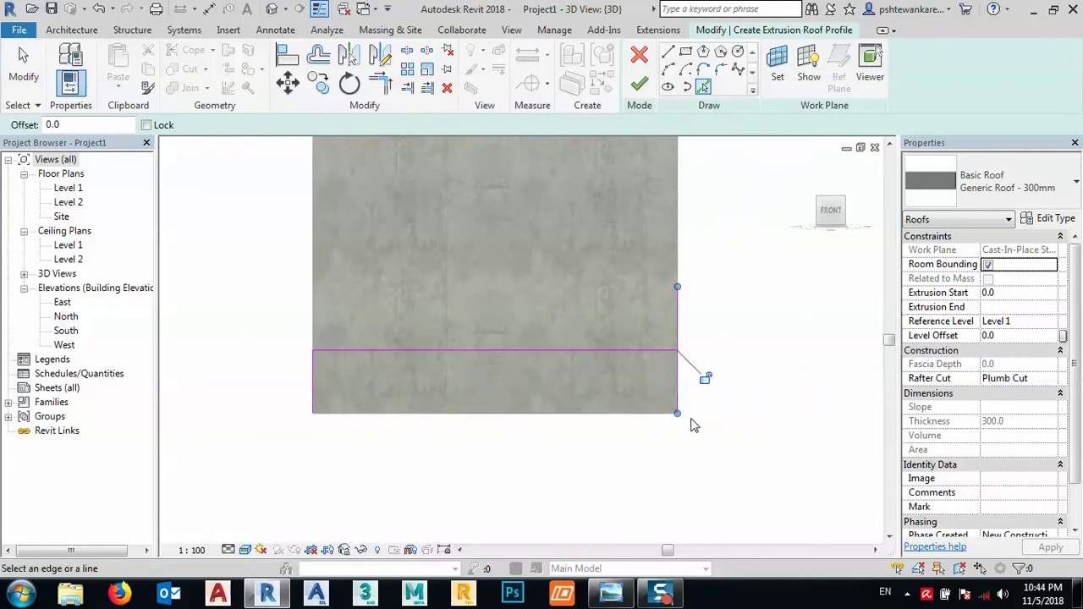
mouse_move(662, 454)
middle_mouse_down("shift")
mouse_move(584, 486)
mouse_move(592, 505)
mouse_move(636, 494)
middle_mouse_up("shift")
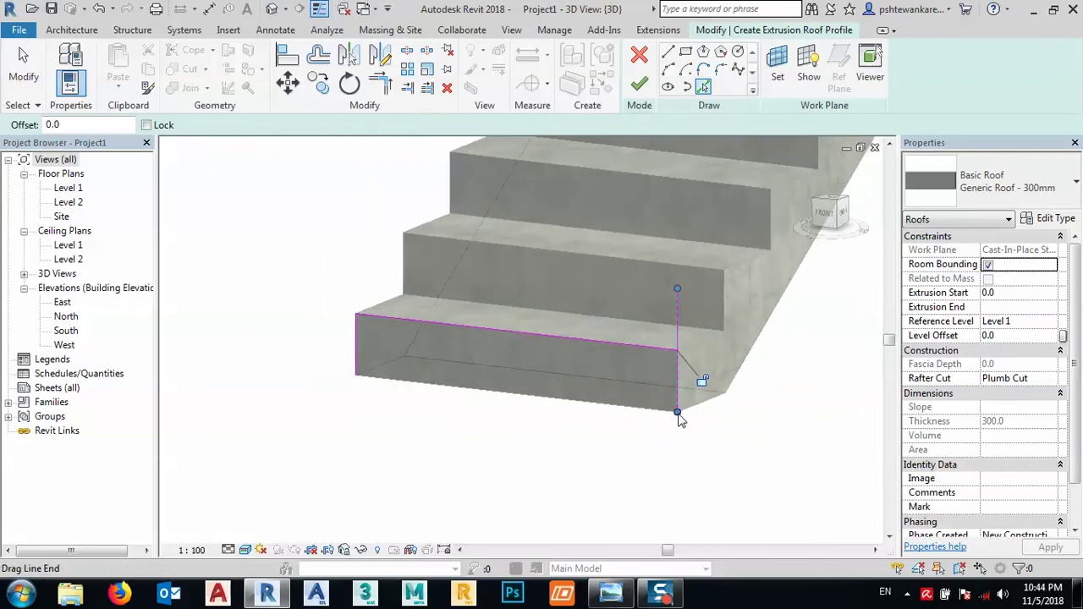
Stretch the profile's vertical line upward and set its length to 1500
left_click_drag(677, 412, 677, 358)
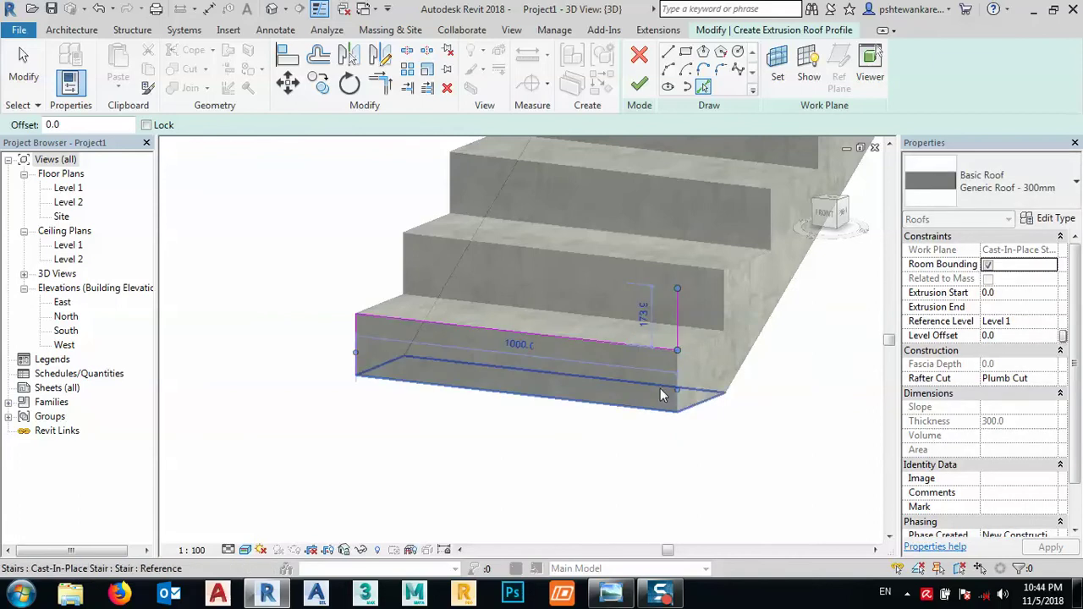
middle_click_drag(692, 289, 565, 398)
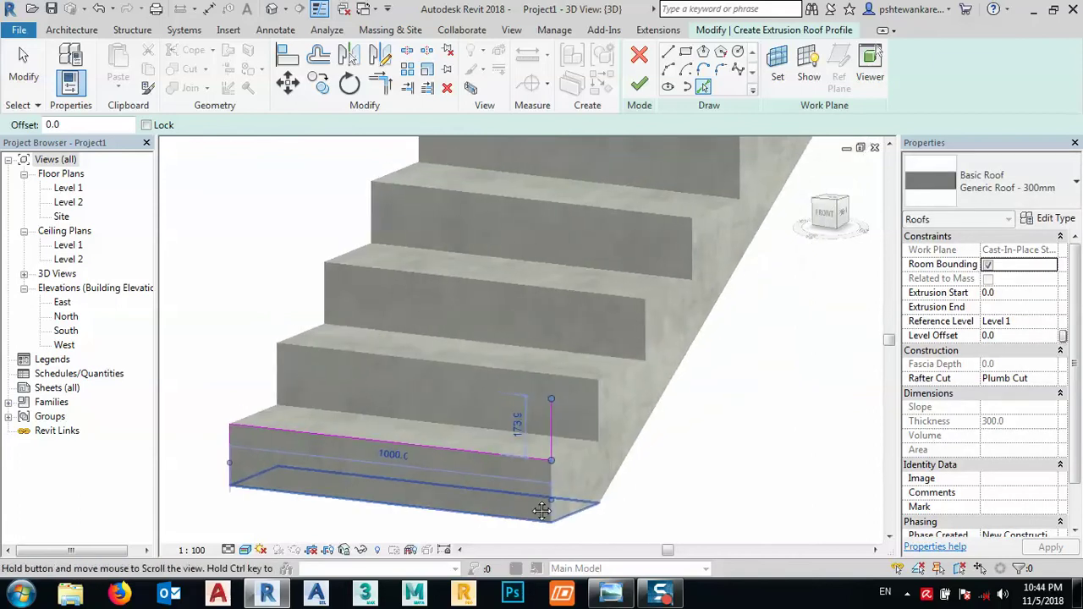
left_click(517, 425)
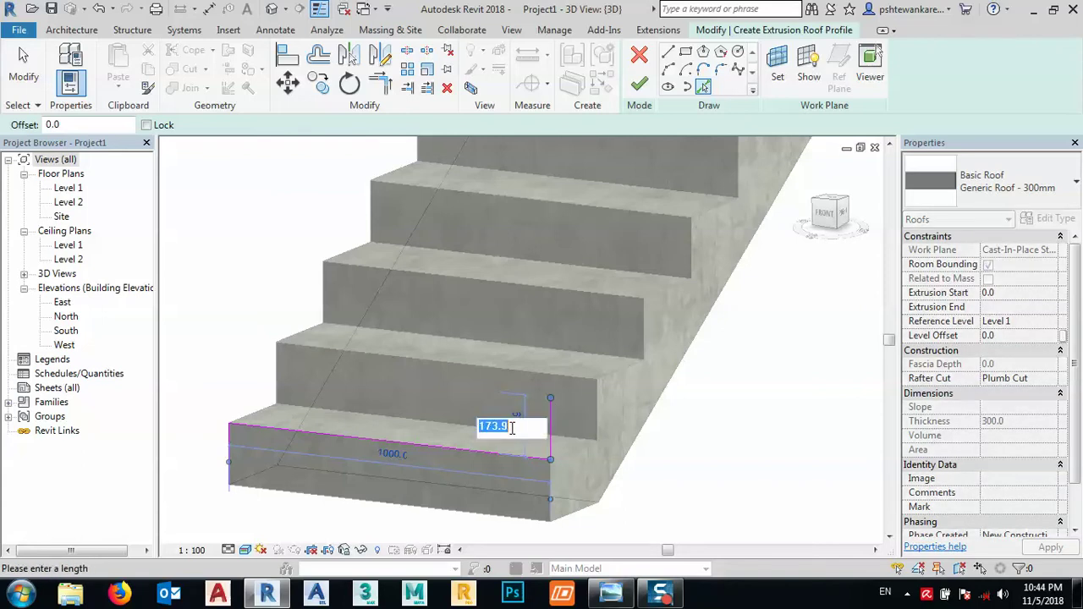
type("1500")
key("Return")
scroll(488, 290, "down", 5)
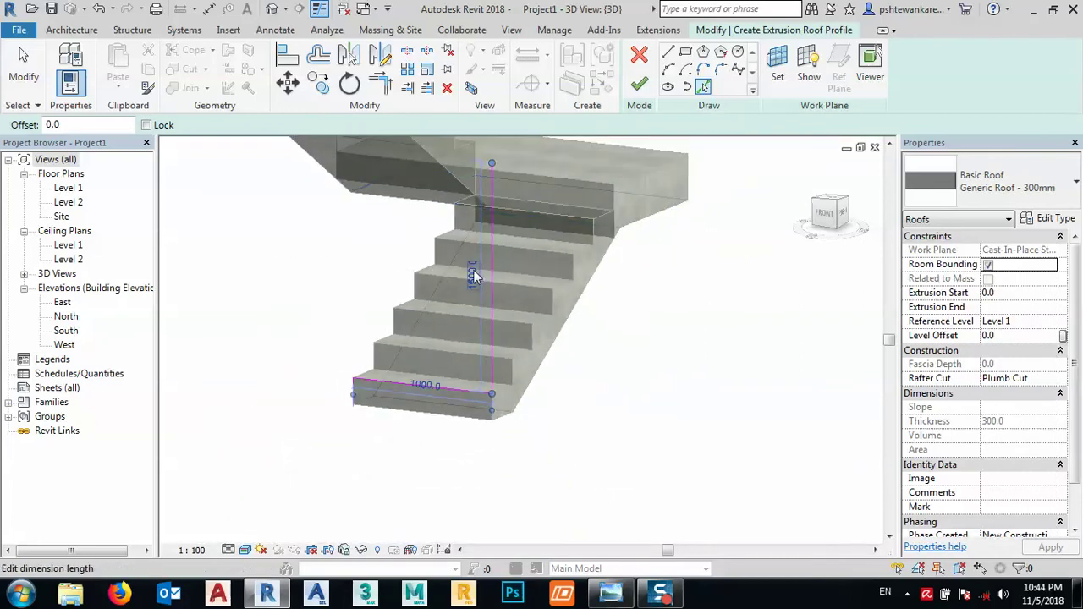
left_click(472, 274)
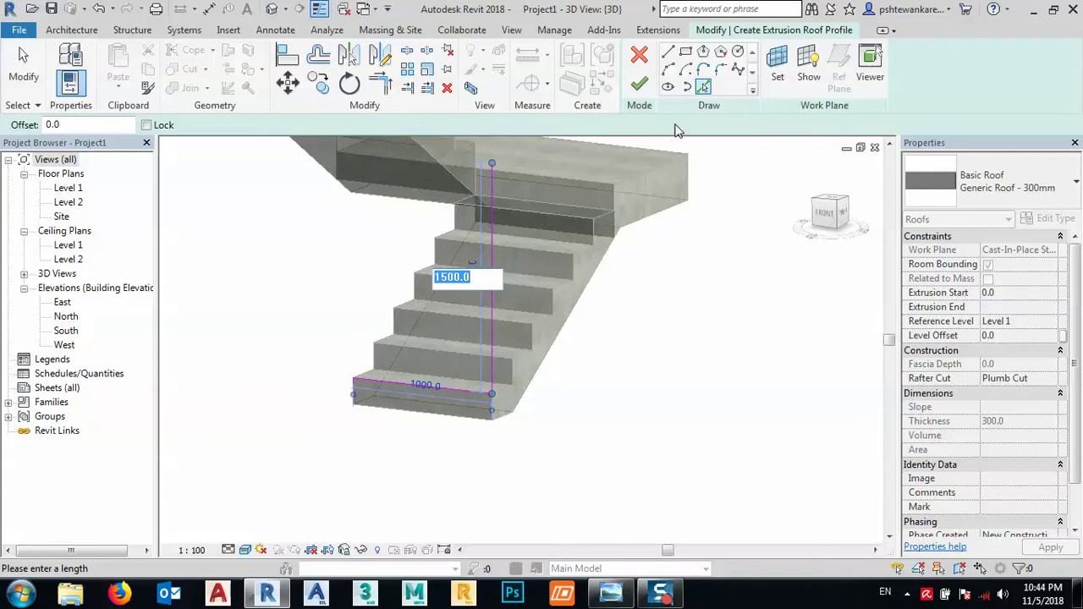
left_click(989, 279)
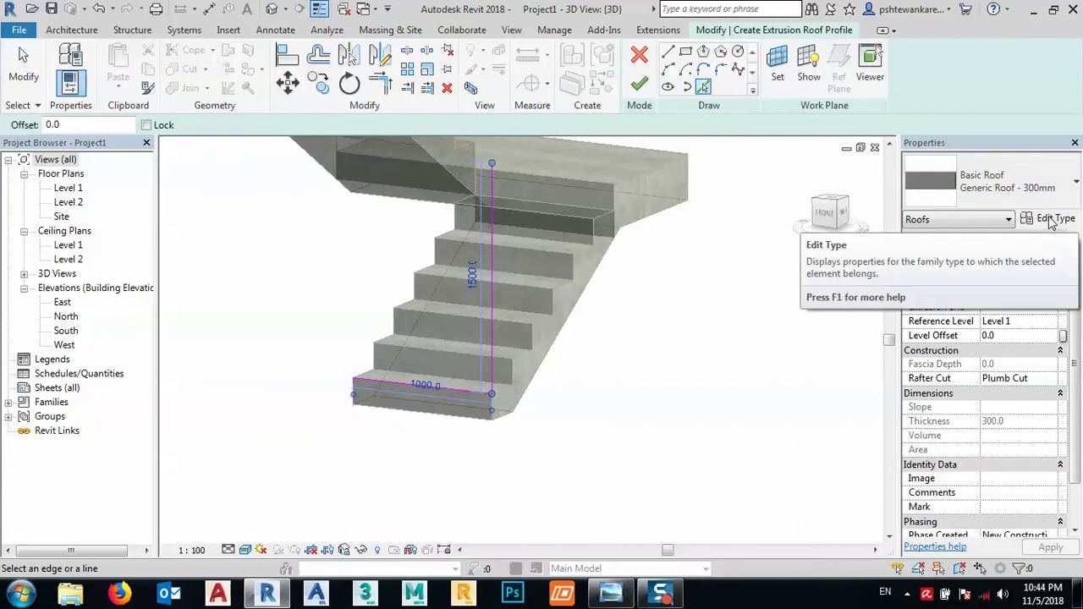
After checking the reference photo, set the roof type's structure layer thickness to 30
left_click(611, 592)
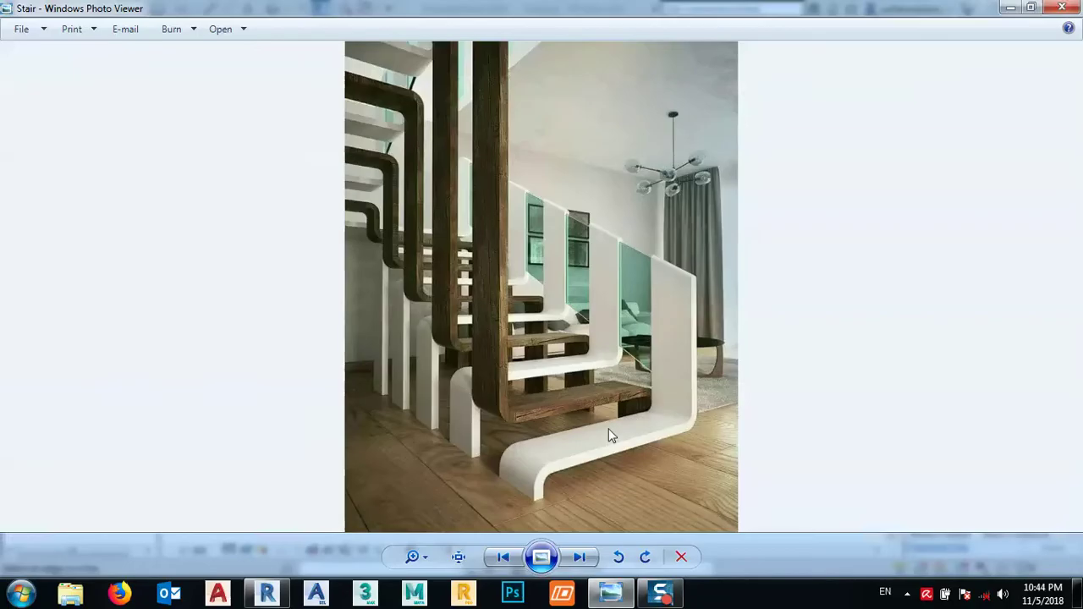
left_click(1010, 7)
left_click(1057, 218)
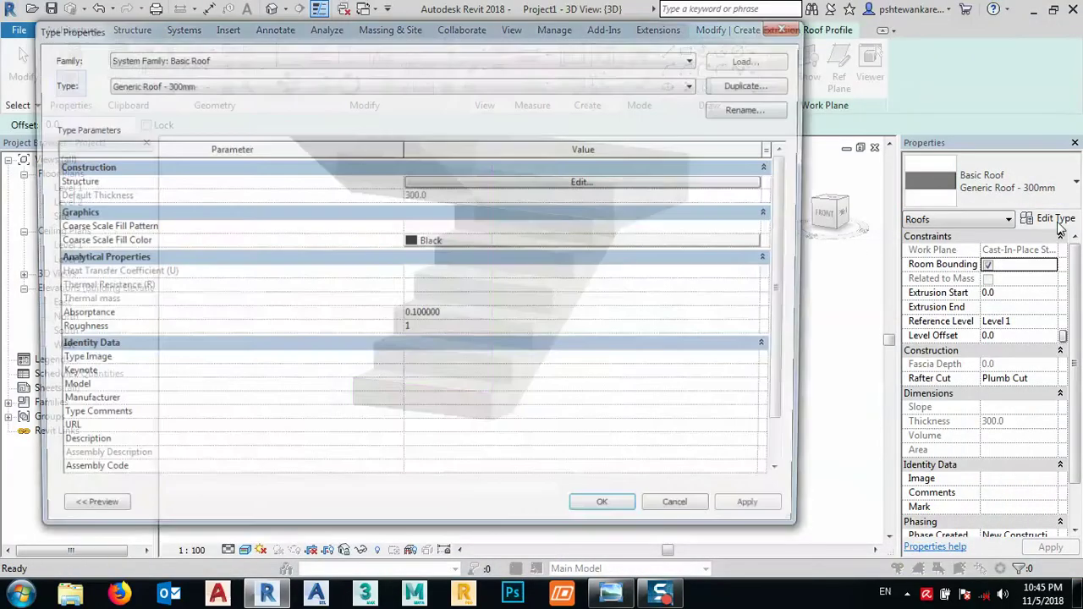
left_click(581, 186)
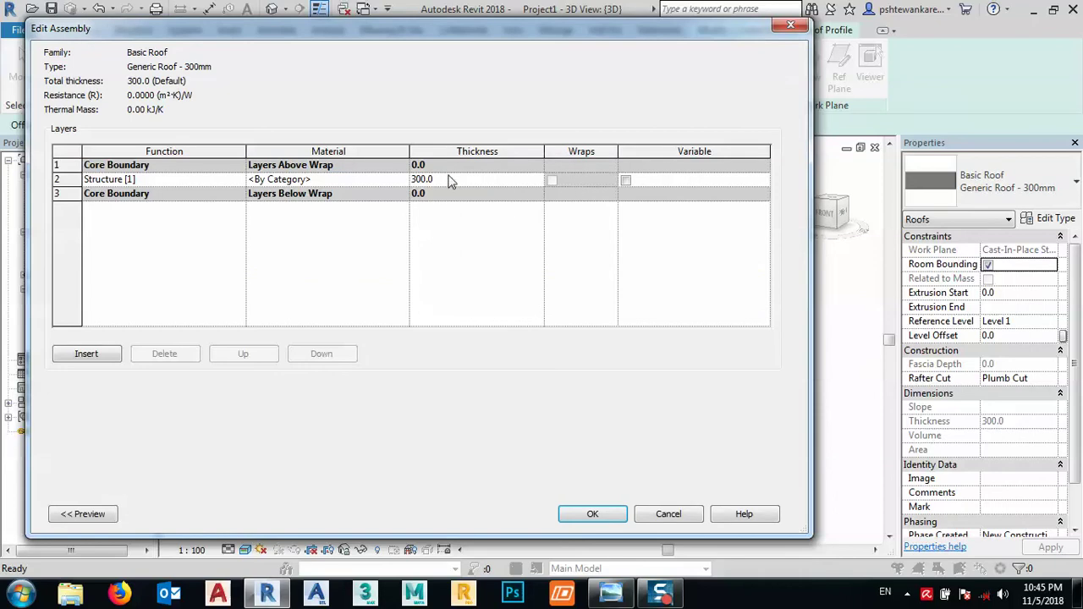
left_click(449, 176)
type("30")
left_click(582, 514)
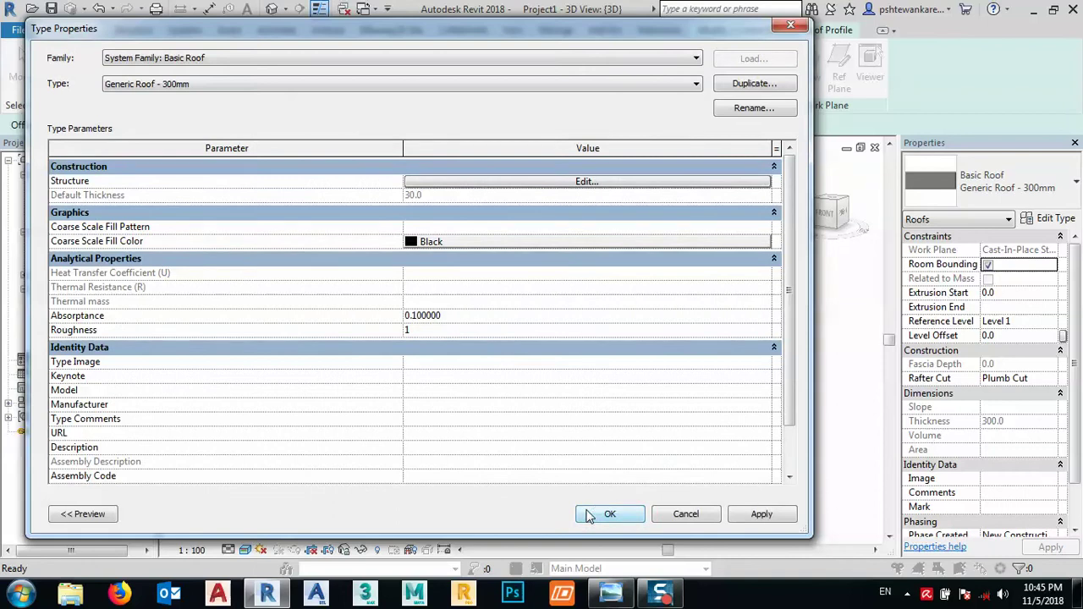
left_click(753, 516)
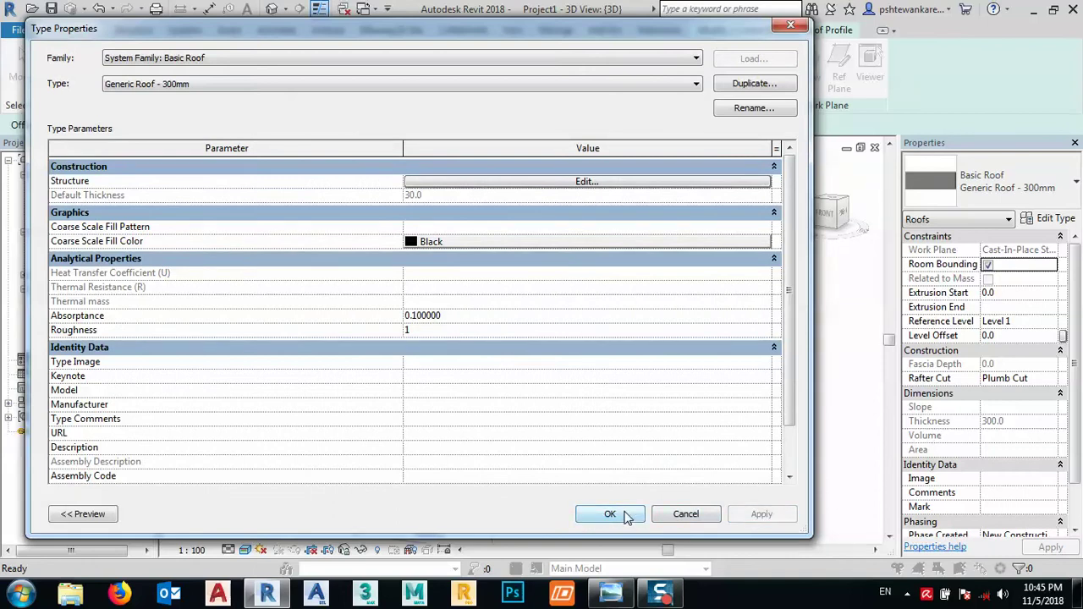
Give the structure layer Gypsum Wall Board, found by searching 'white', and save the type
left_click(547, 182)
left_click(330, 182)
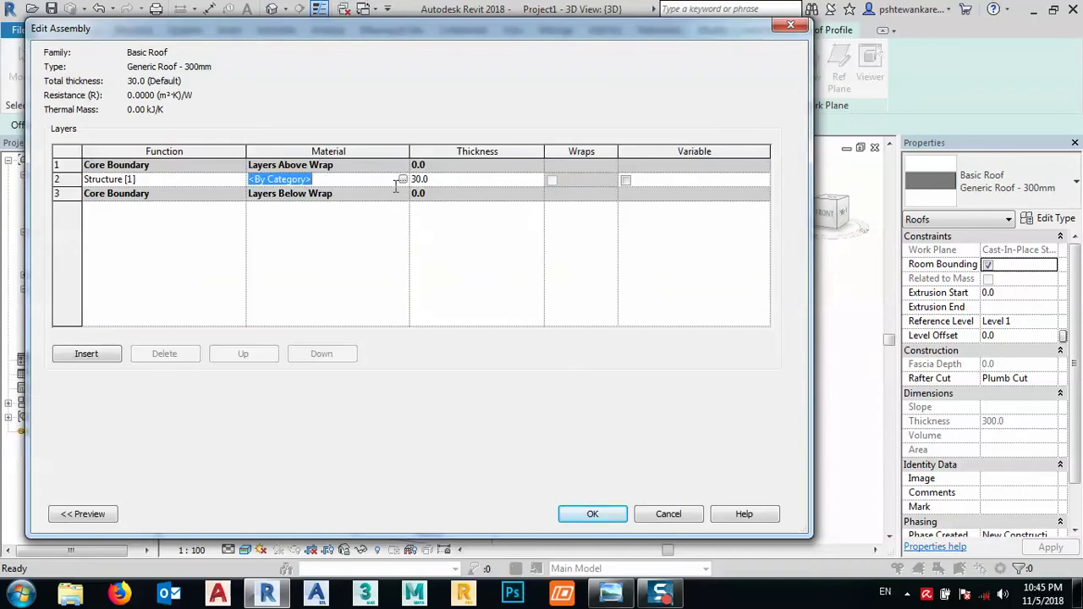
left_click(403, 180)
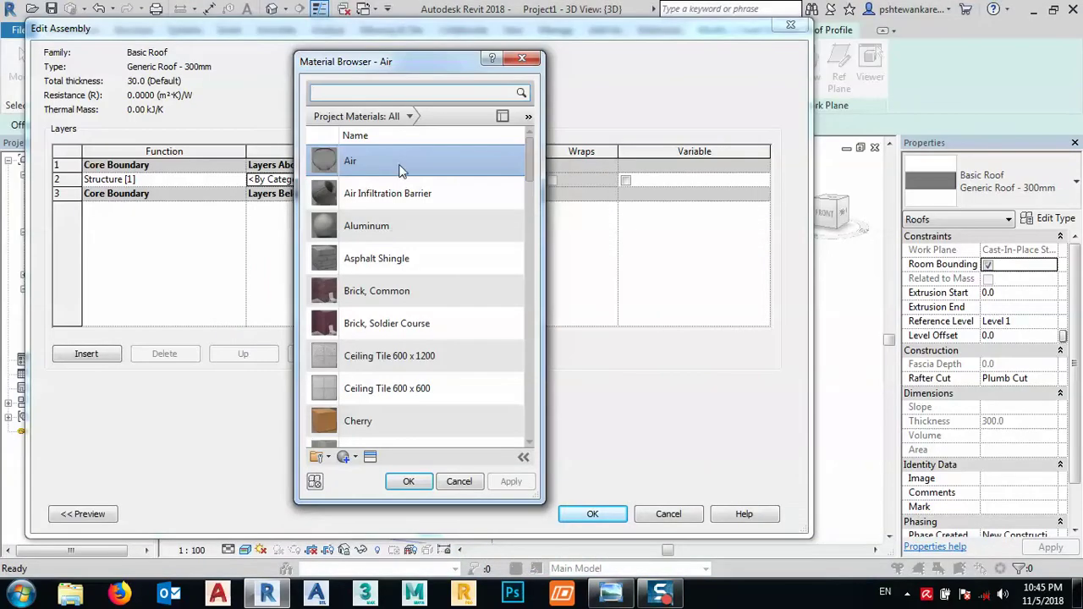
left_click(357, 93)
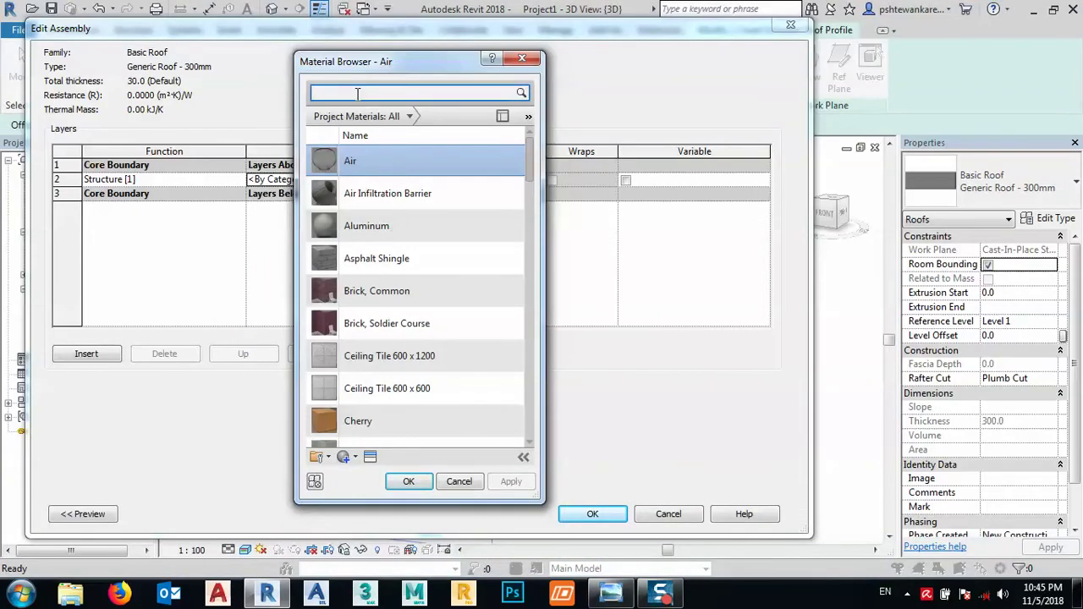
type("white")
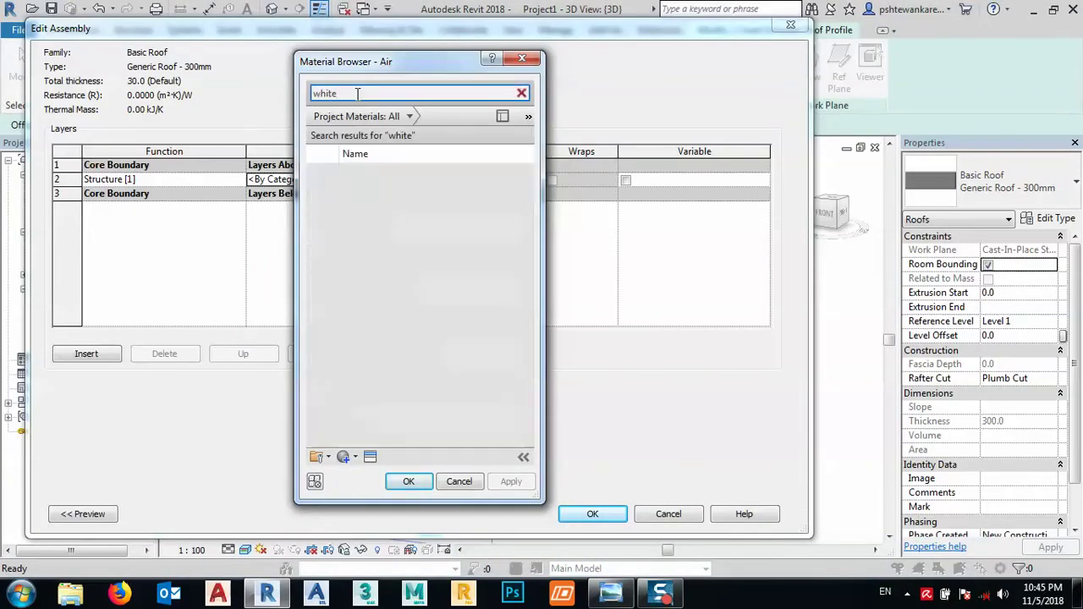
left_click(394, 247)
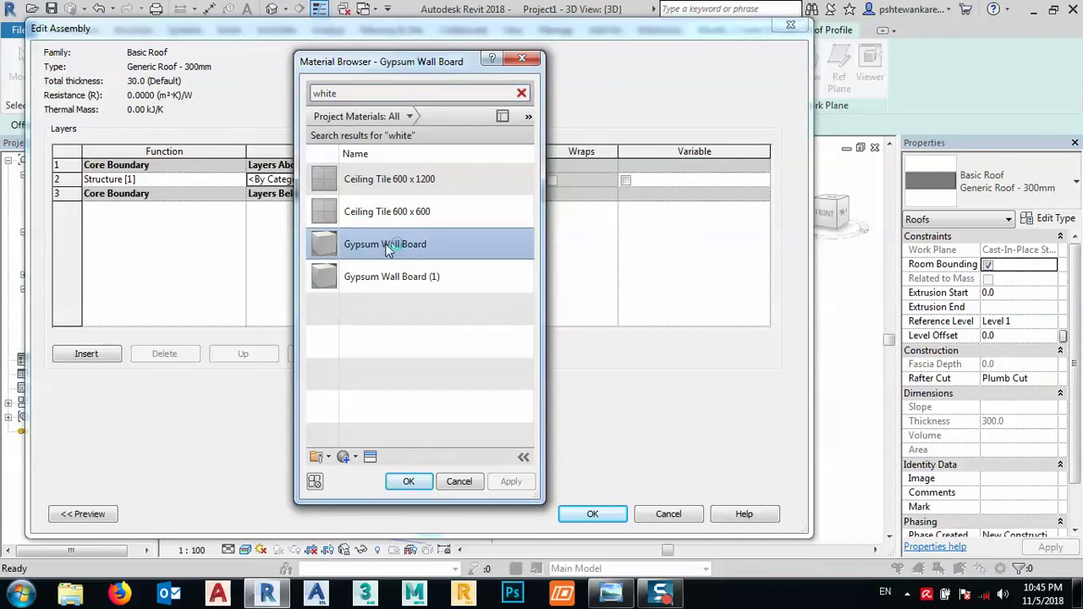
left_click(408, 480)
left_click(622, 516)
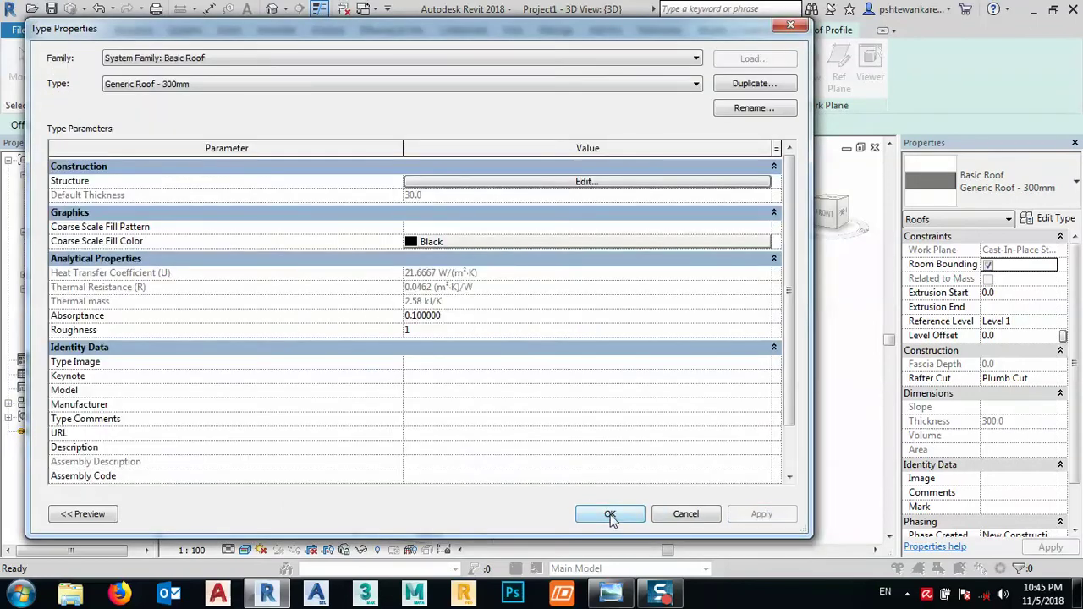
left_click(611, 516)
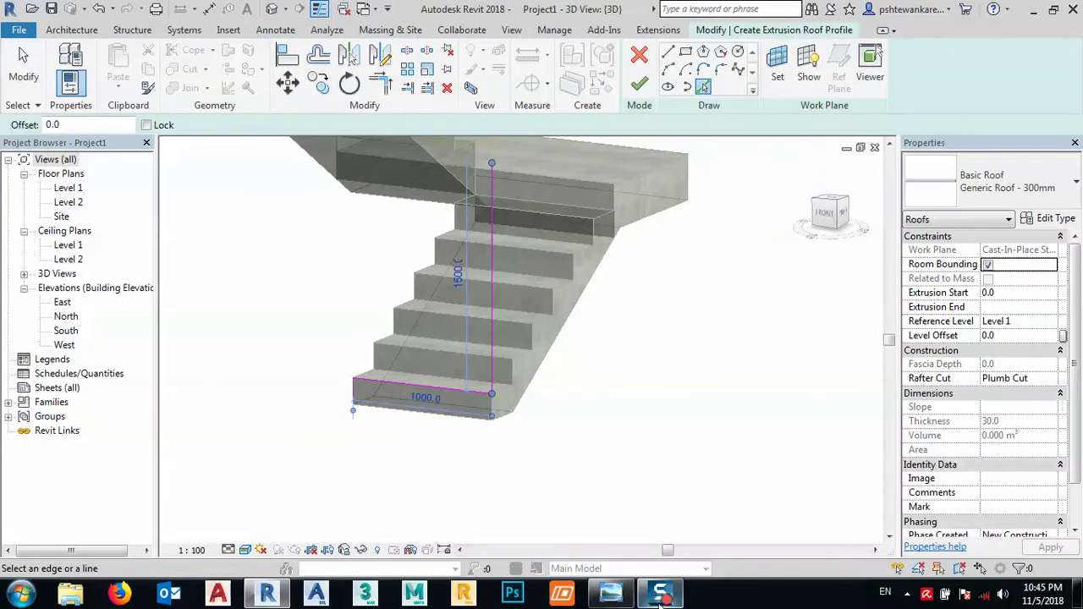
After checking the reference photo, fillet the profile's right and left corners with arcs
left_click(611, 593)
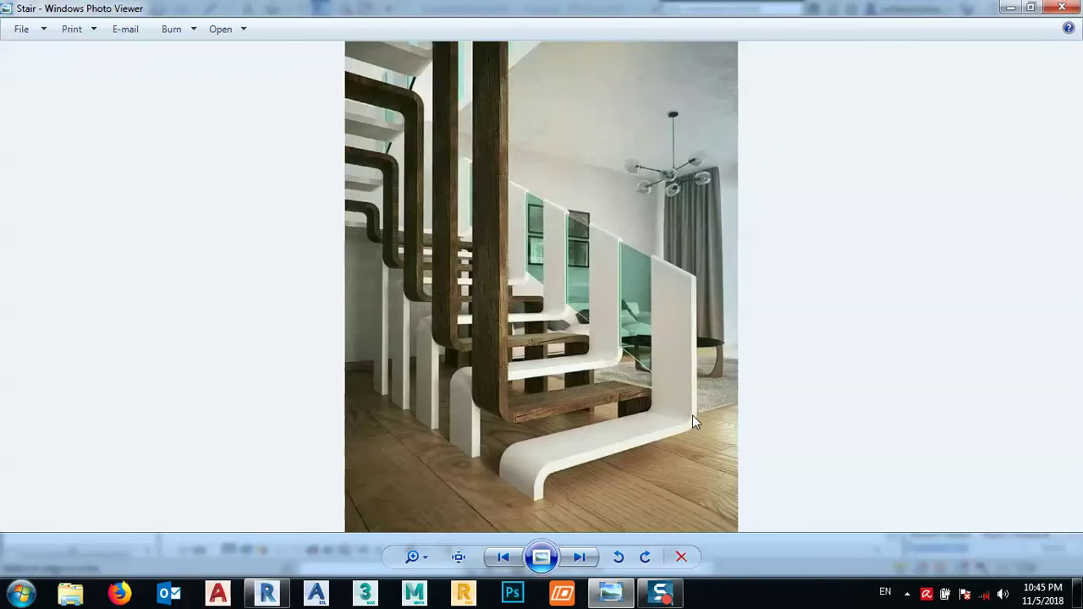
left_click(1010, 9)
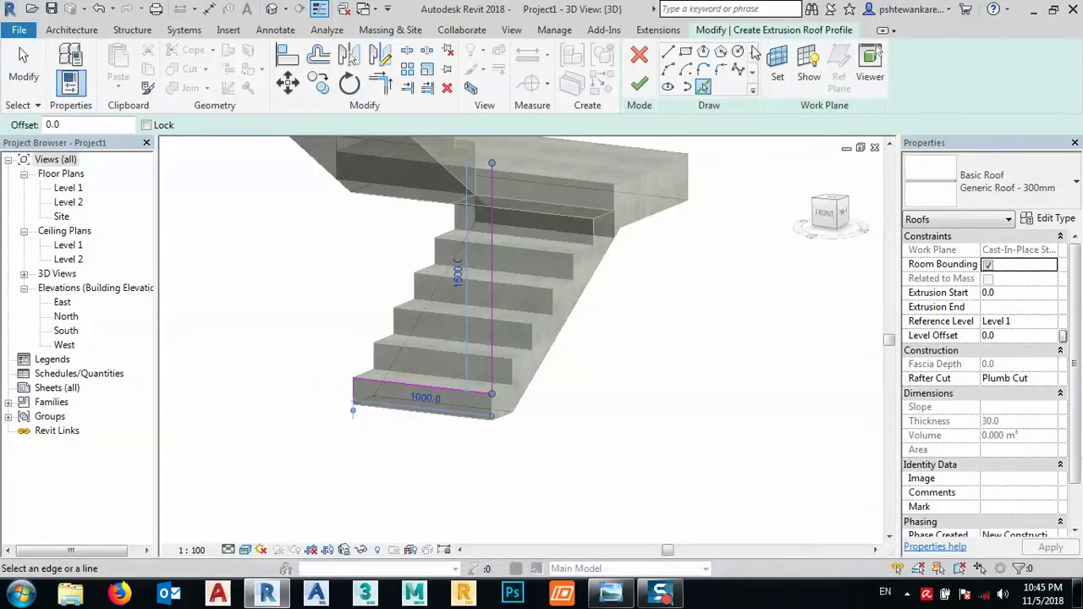
left_click(720, 69)
scroll(486, 398, "up", 3)
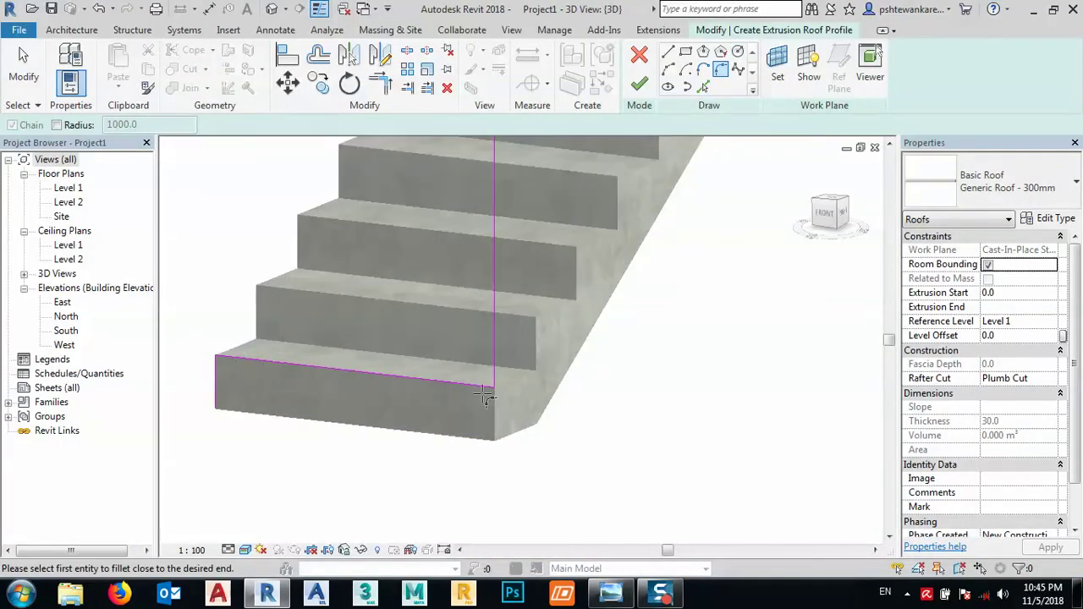
left_click(485, 395)
left_click(493, 373)
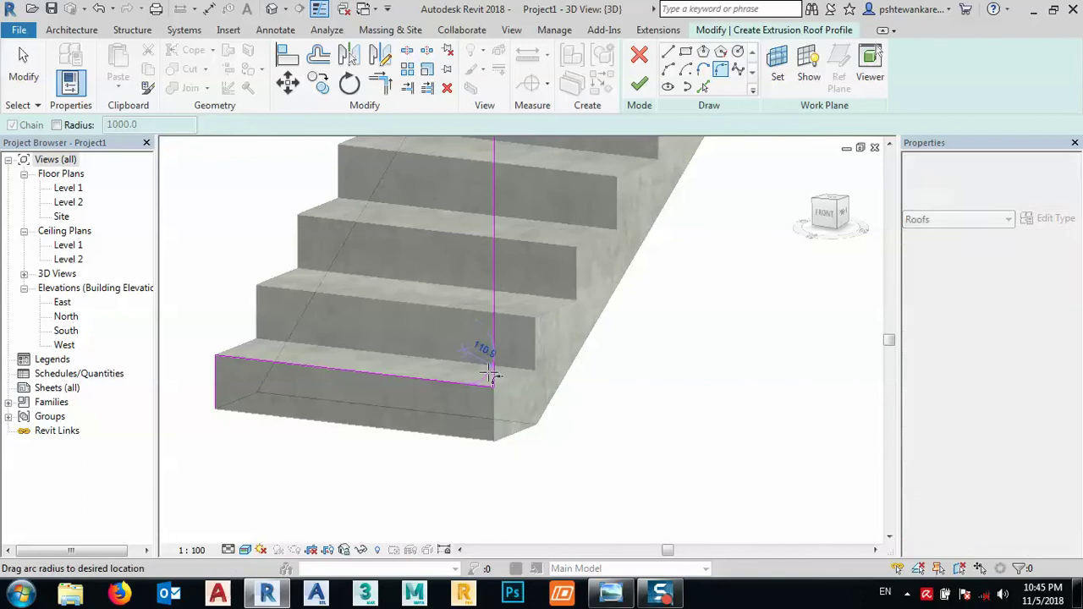
scroll(496, 380, "up", 3)
left_click(496, 380)
scroll(434, 370, "down", 4)
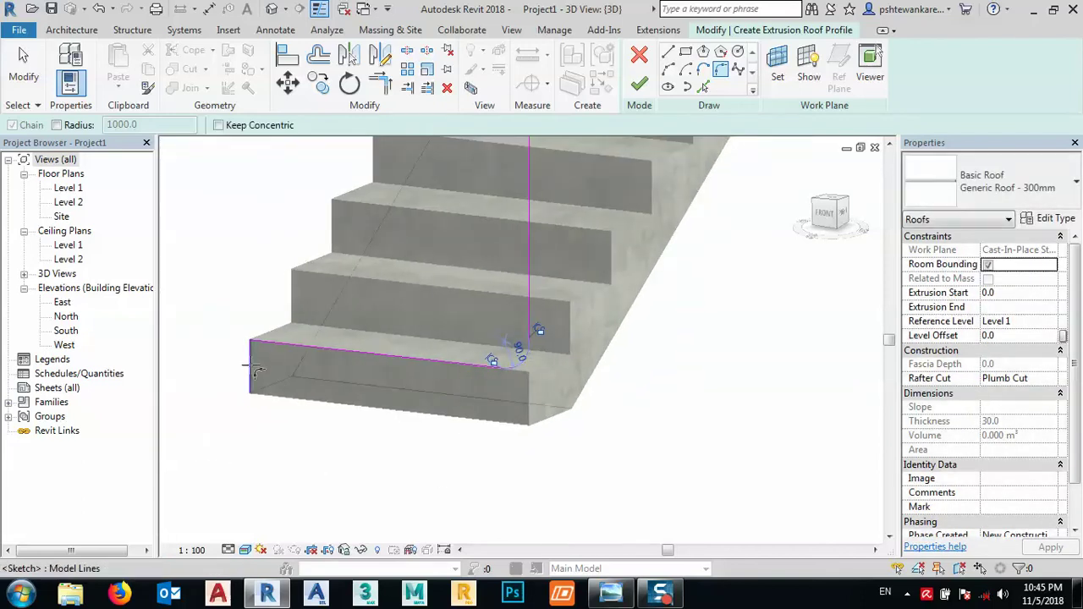
left_click(251, 367)
left_click(266, 348)
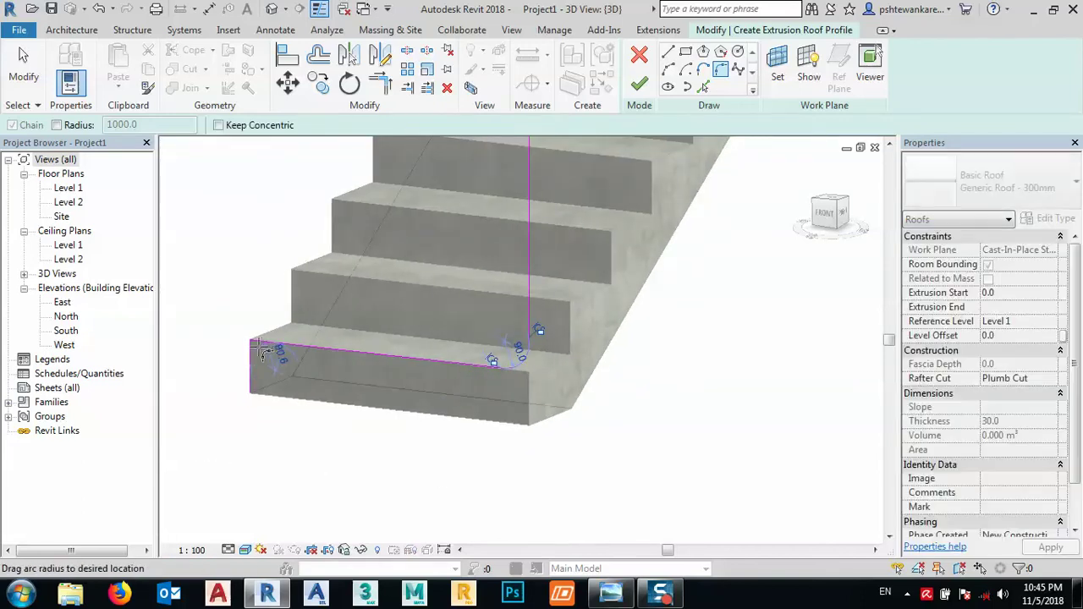
scroll(264, 352, "up", 4)
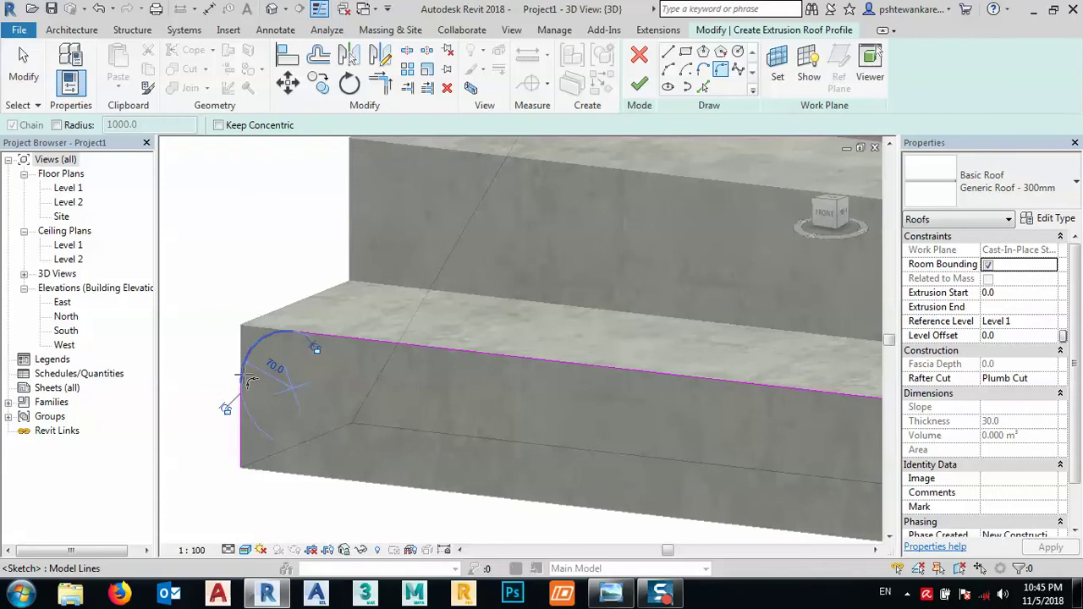
left_click(248, 380)
key("Escape")
key("Escape")
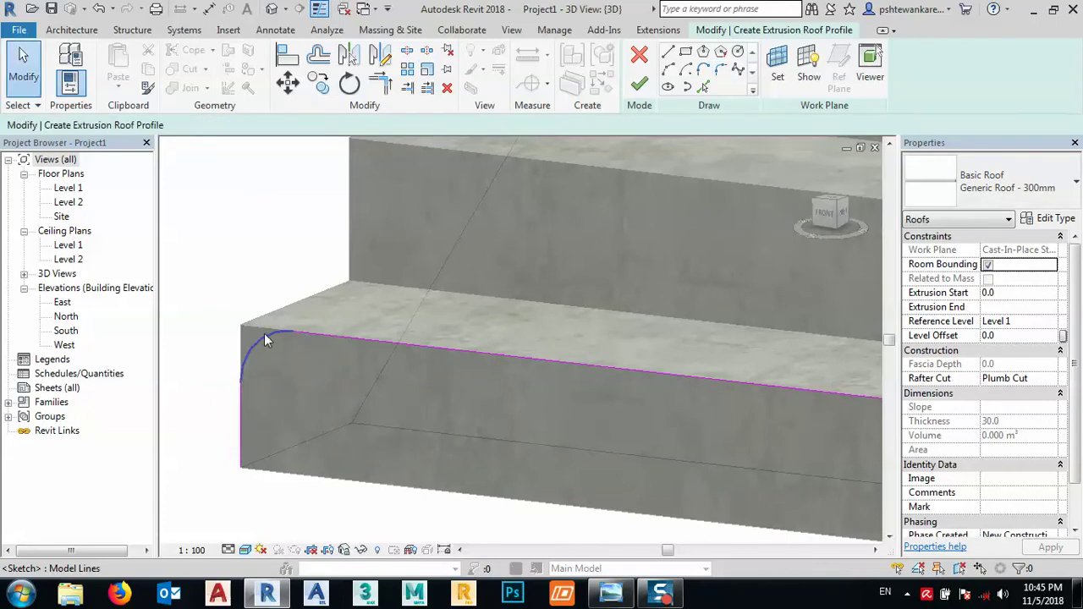
Set the radius of both corner fillet arcs to 50
left_click(258, 342)
middle_click_drag(264, 355, 269, 342, "shift")
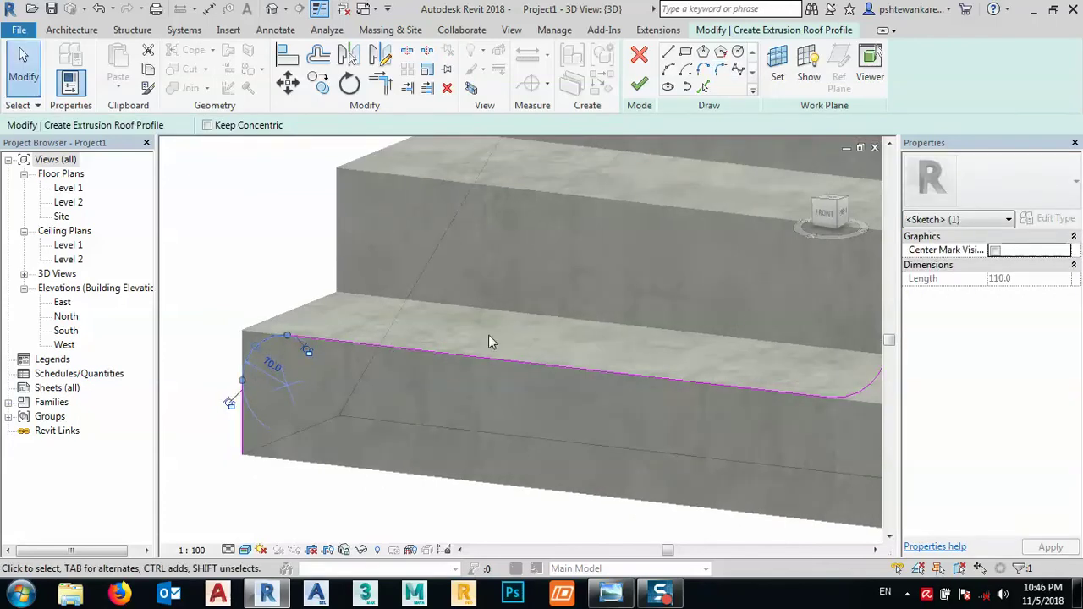
left_click(273, 367)
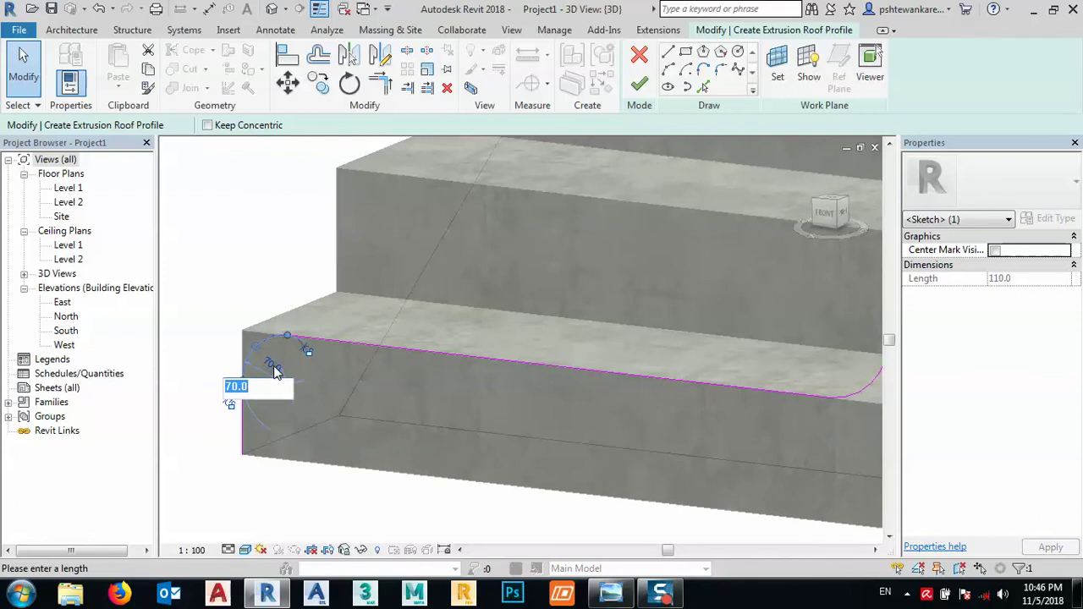
type("50")
key("Return")
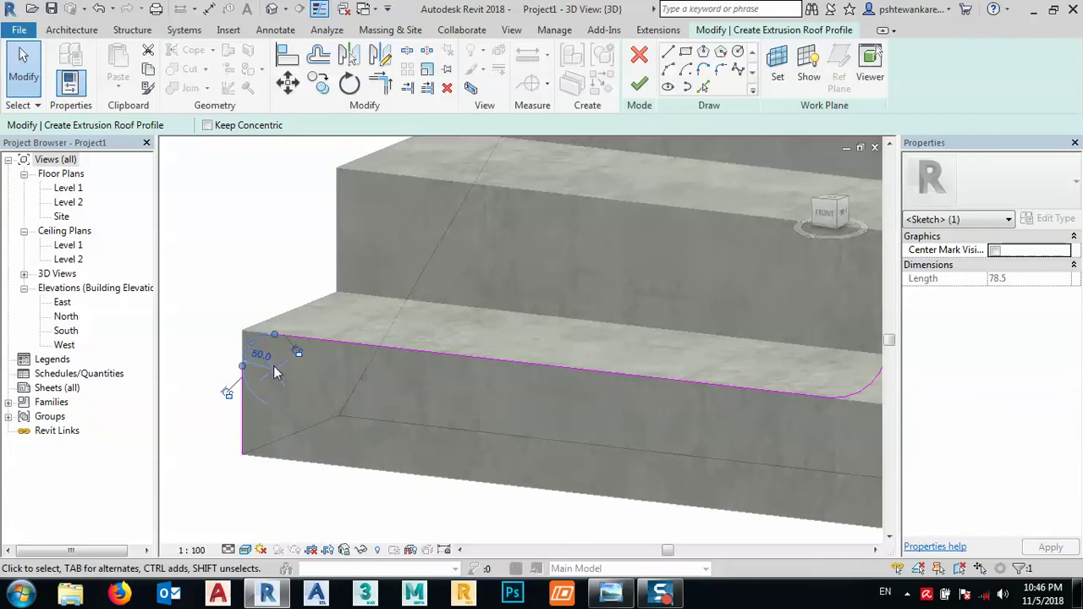
scroll(254, 362, "down", 2)
scroll(651, 379, "up", 2)
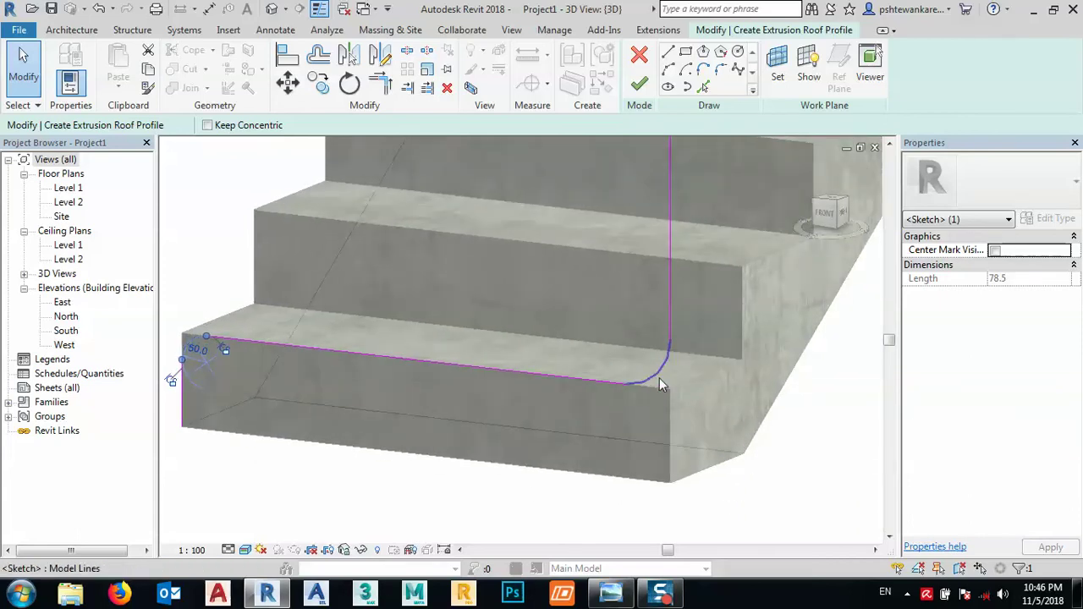
left_click(660, 383)
left_click(648, 355)
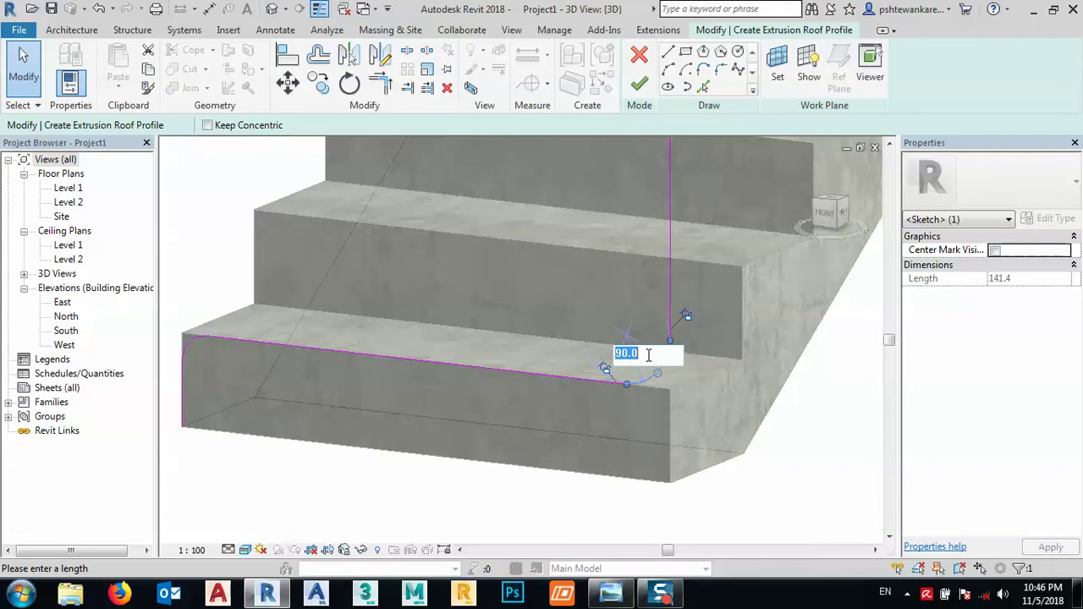
type("50")
key("Return")
left_click(208, 242)
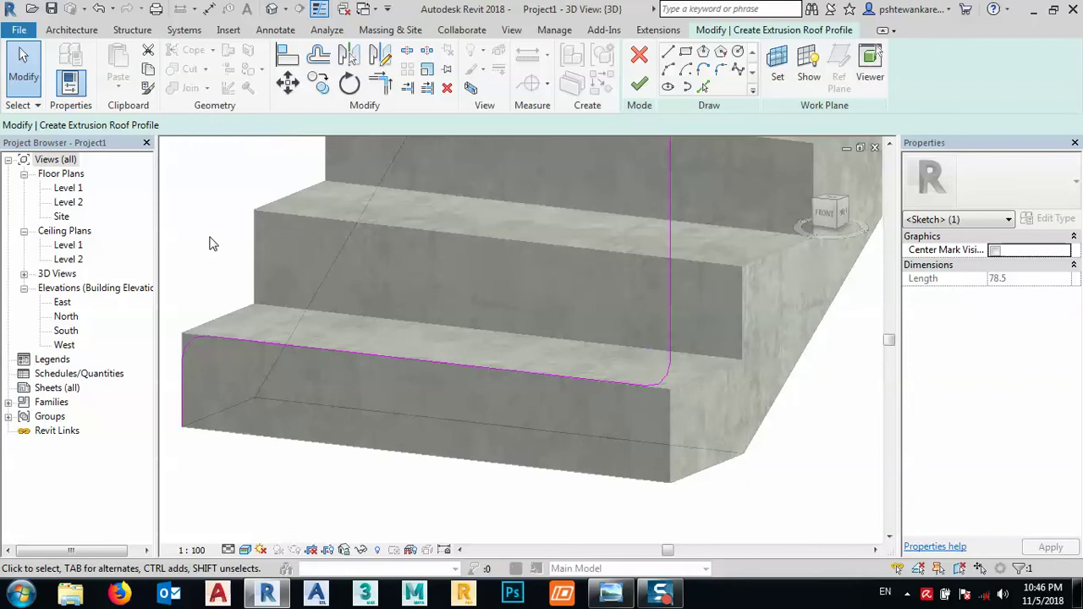
Finish the ribbon sketch and set its Extrusion End to -275 so it wraps the bottom step
left_click(638, 85)
scroll(522, 447, "down", 5)
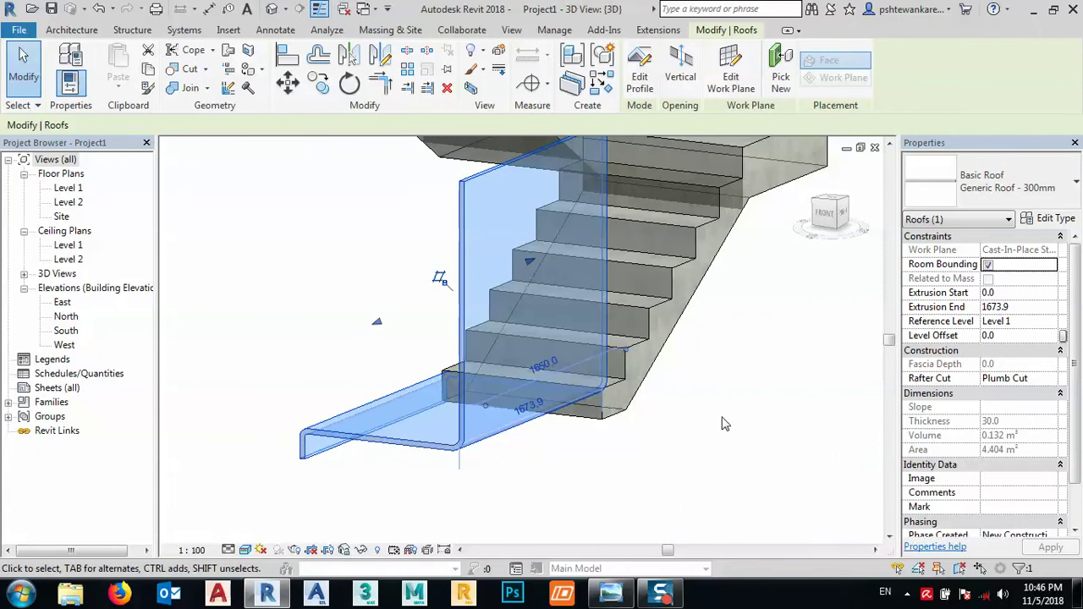
left_click(1025, 305)
type("-275.0")
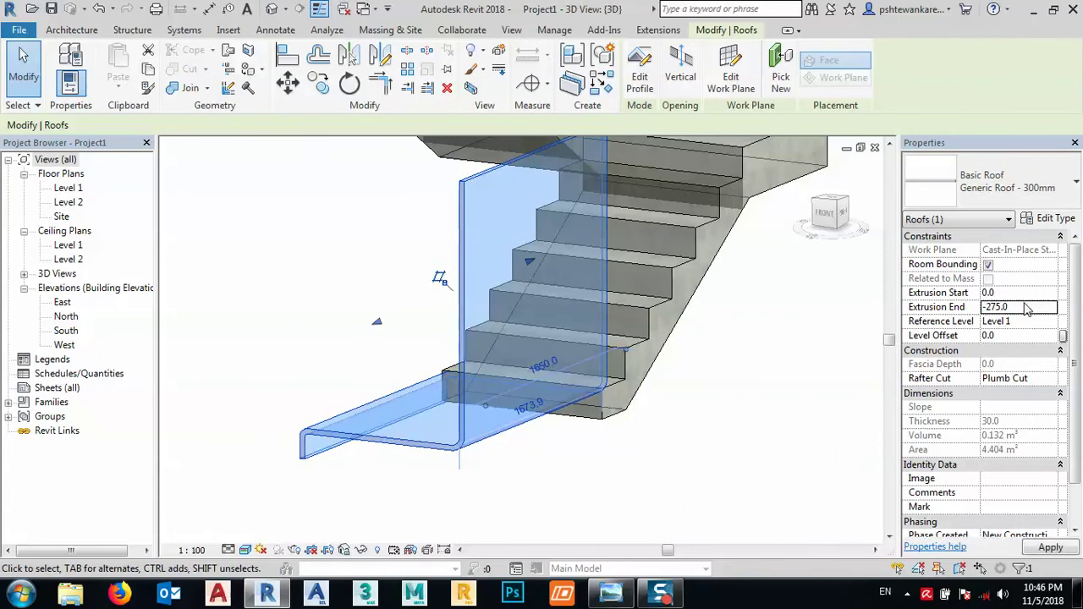
key("Return")
left_click(720, 440)
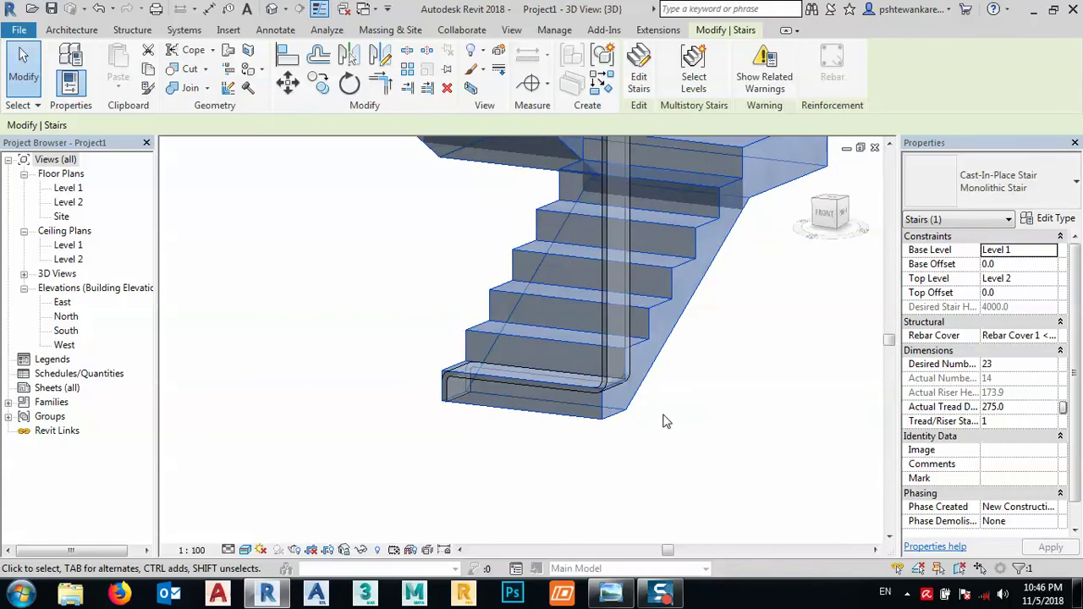
Lower the model transparency in the 3D view's Graphic Display Options
middle_click_drag(621, 413, 751, 462, "shift")
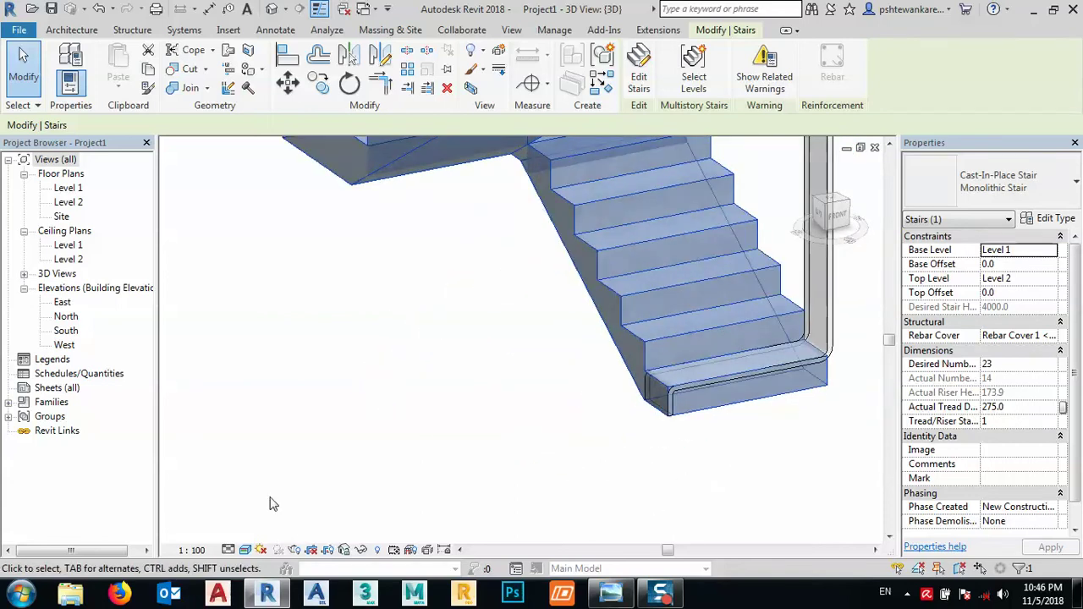
left_click(244, 550)
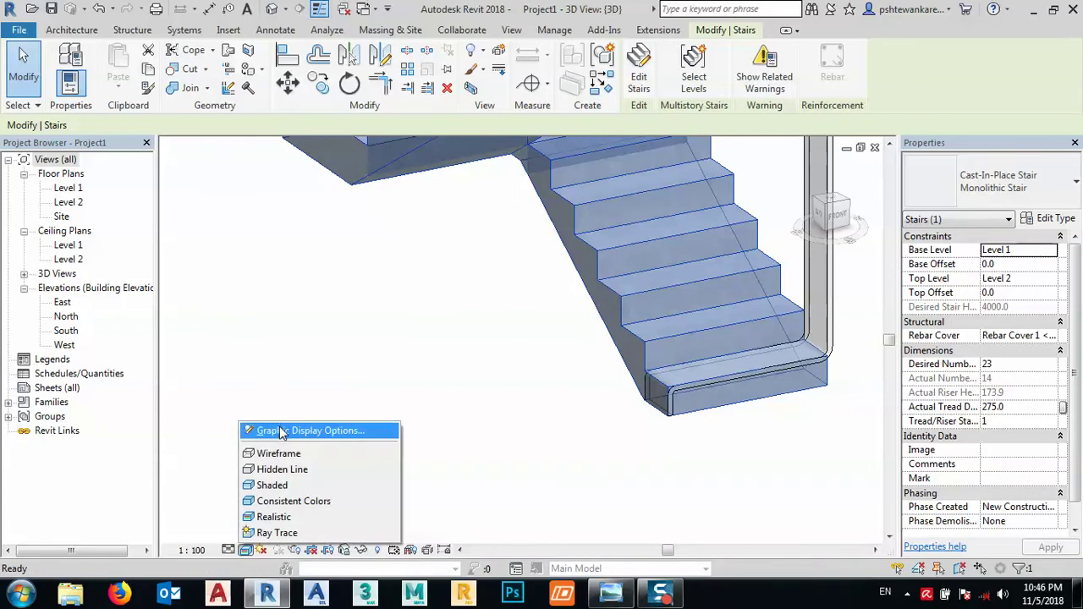
left_click(297, 429)
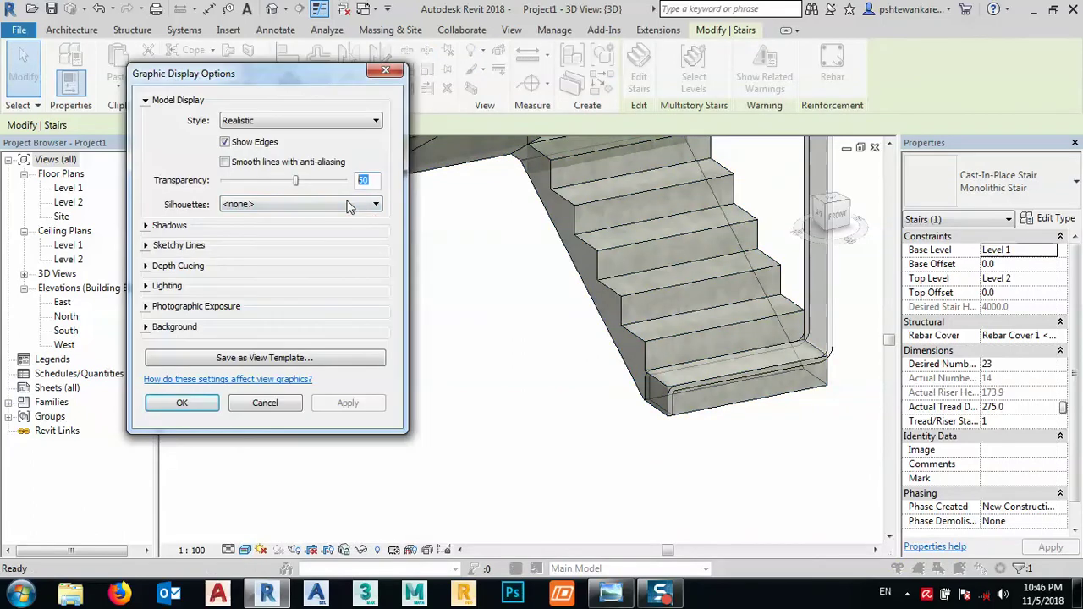
key("Return")
left_click(351, 208)
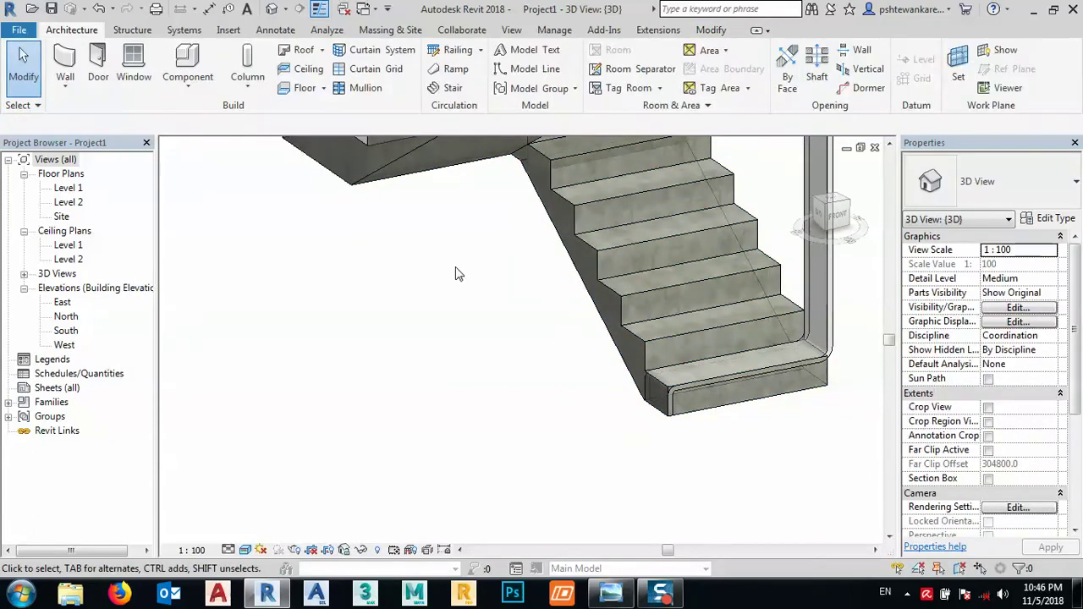
Frame the stair and ribbon, then bring up the stair reference photo
middle_click_drag(533, 381, 556, 417)
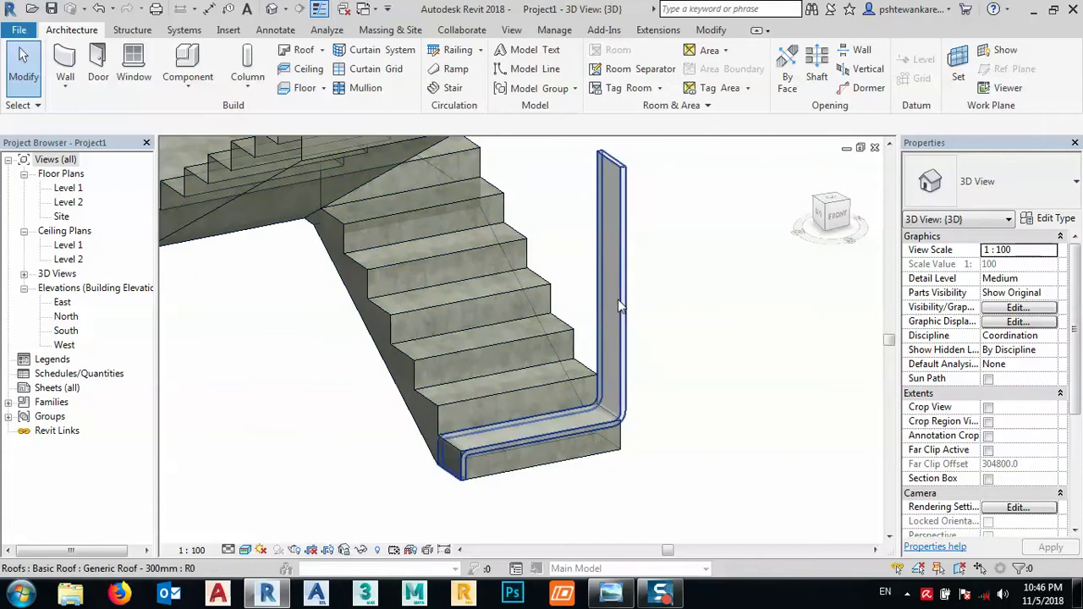
middle_click_drag(618, 299, 673, 275)
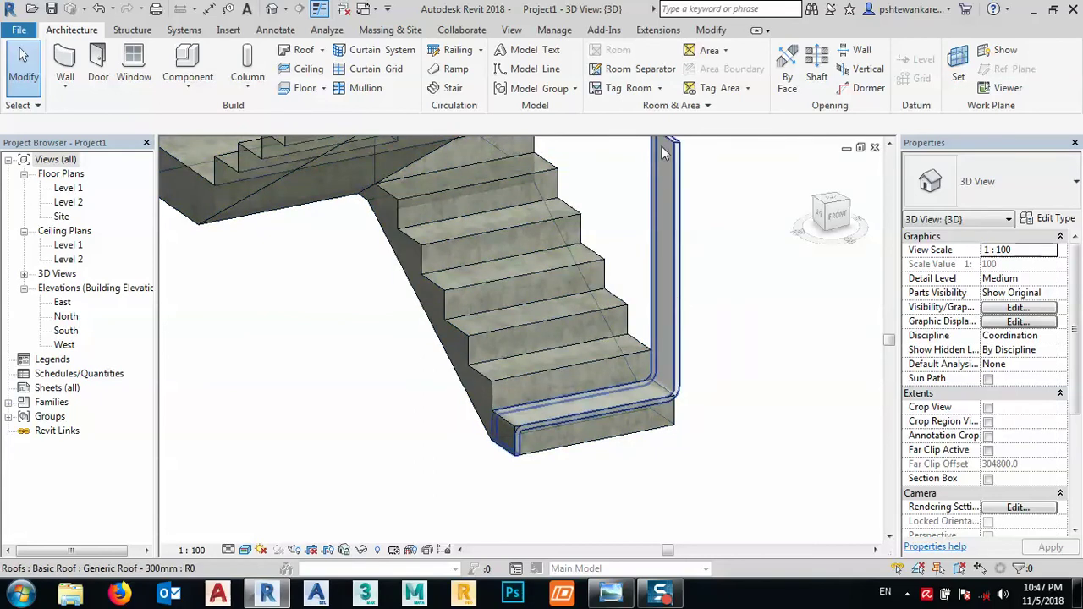
left_click(610, 592)
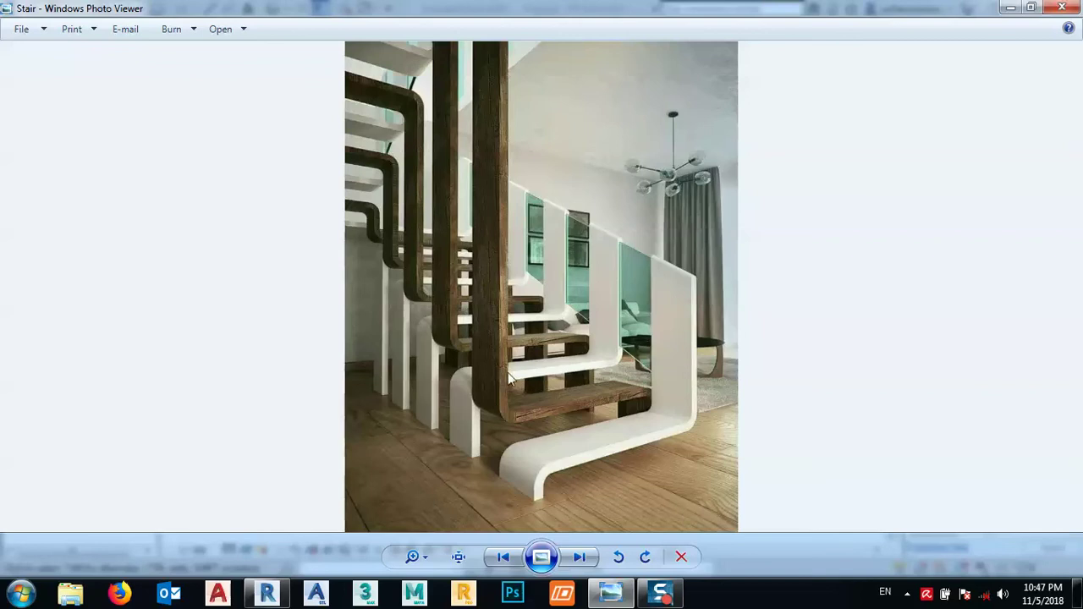
Minimize the reference photo to return to the Revit 3D view of the stair
left_click(1008, 12)
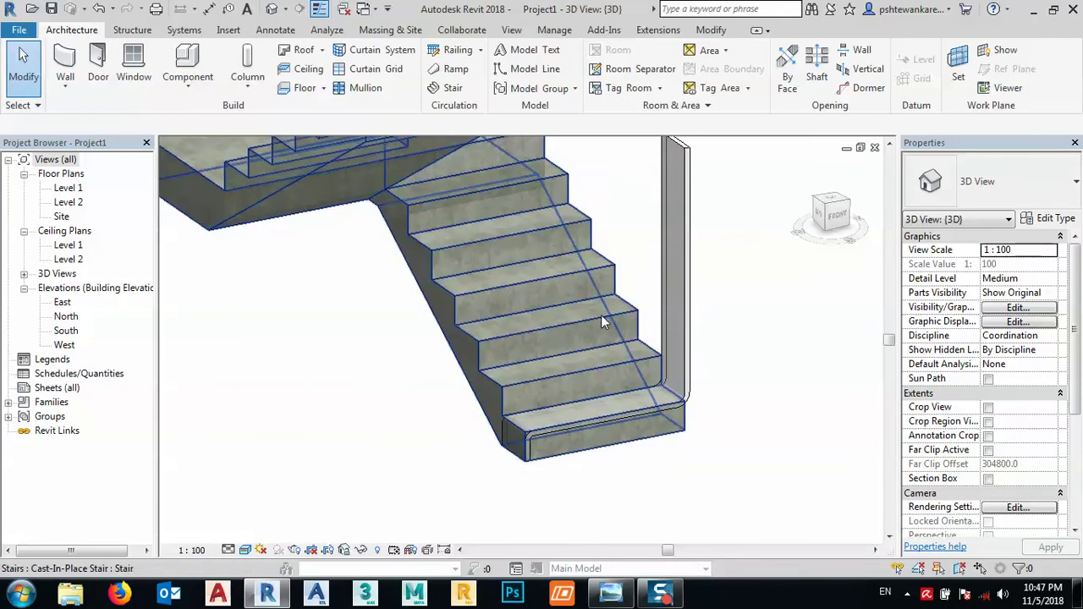
Zoom in and out to review the stair and its curved ribbons
mouse_move(652, 599)
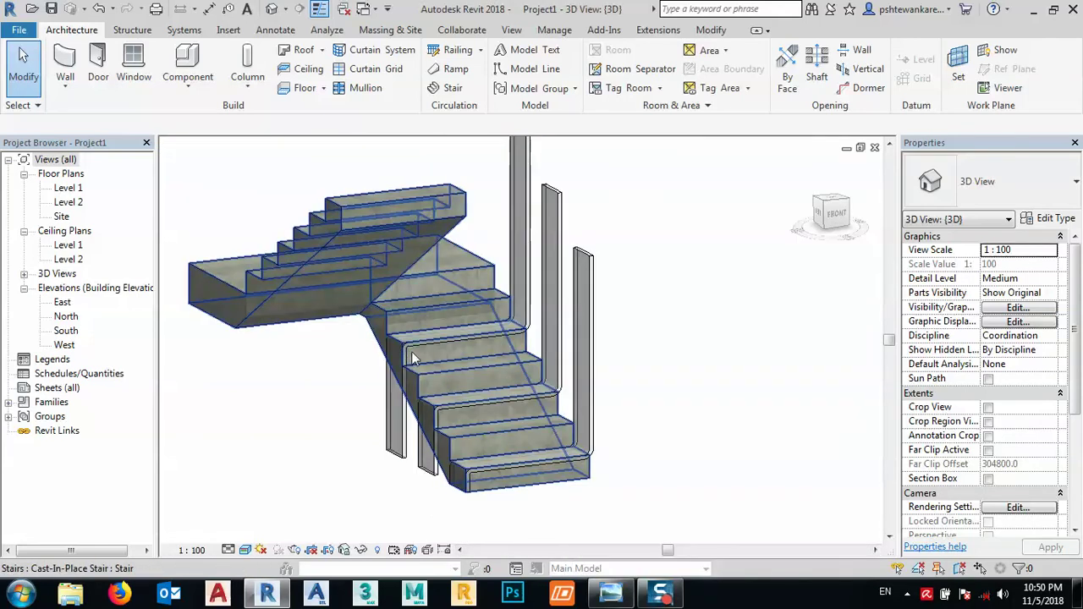
scroll(565, 321, "up", 4)
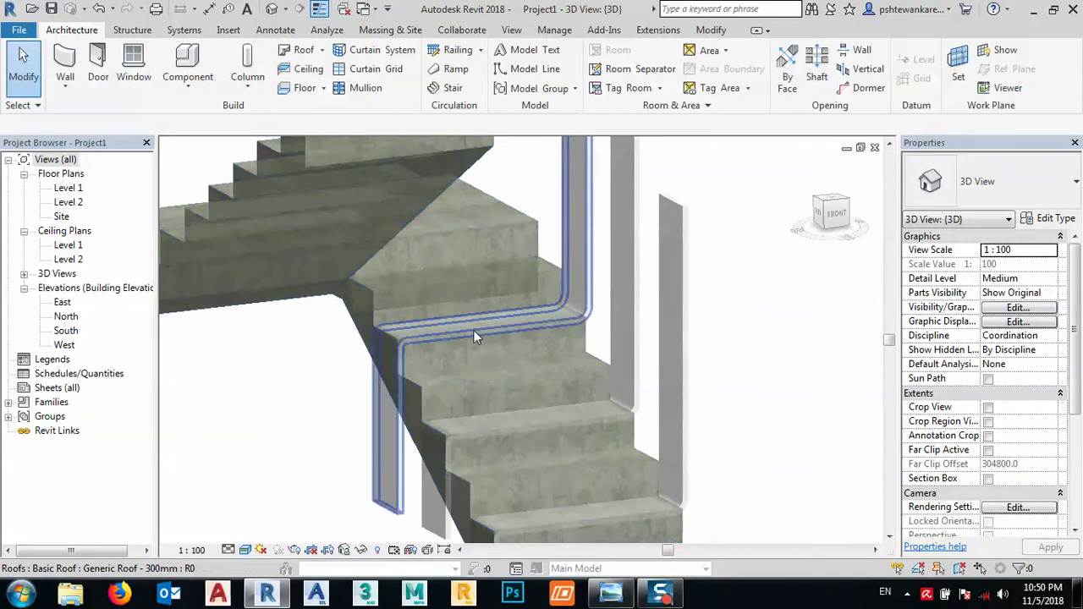
scroll(613, 252, "down", 3)
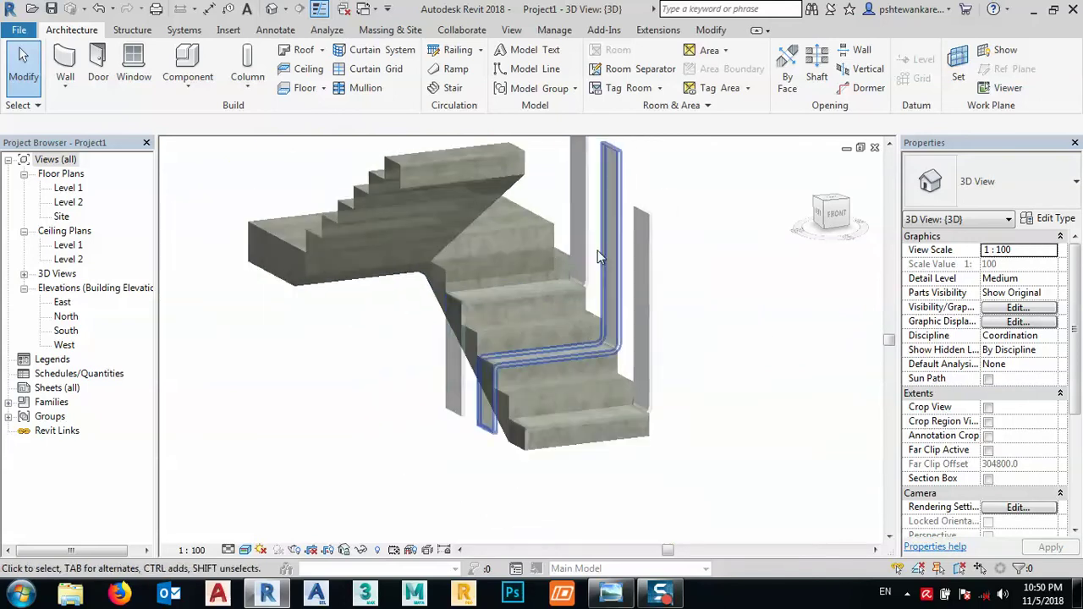
scroll(491, 315, "up", 2)
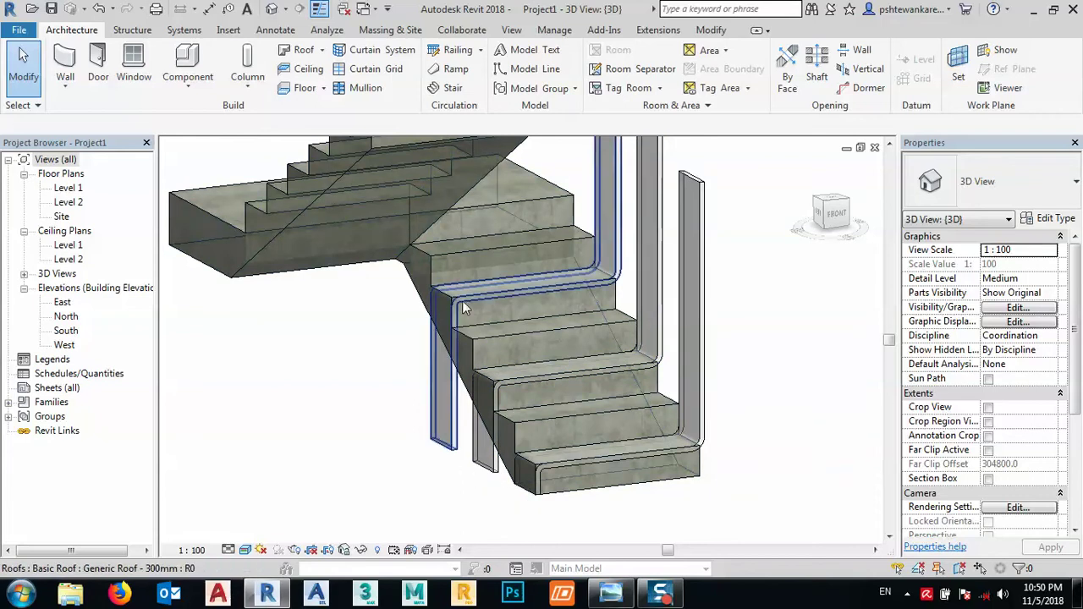
Start another extrusion roof on the stair's side face, referenced to Level 1, tracing edges
left_click(321, 50)
left_click(336, 105)
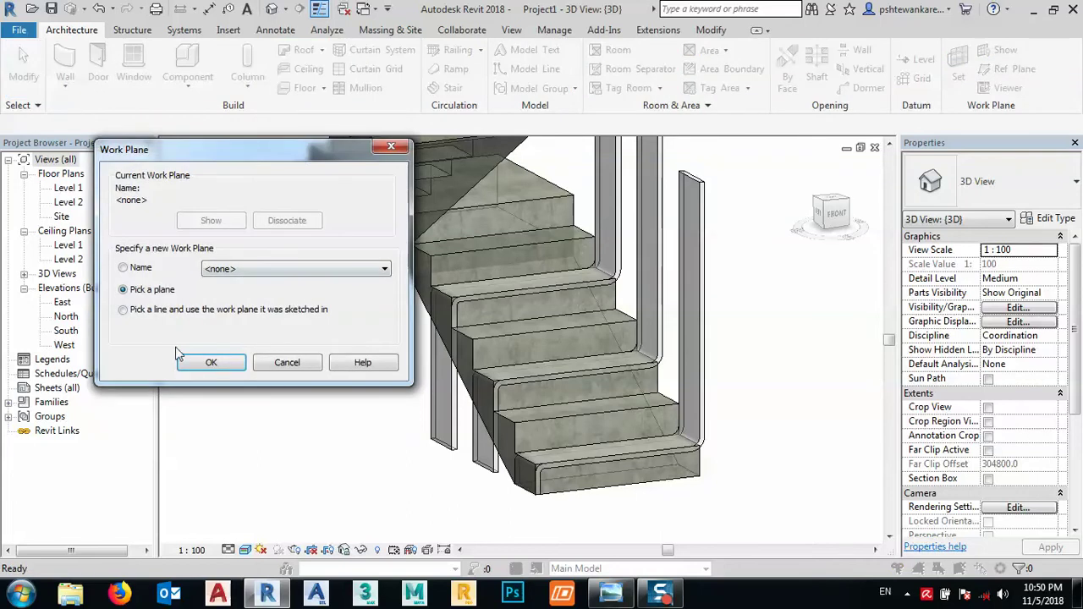
left_click(205, 370)
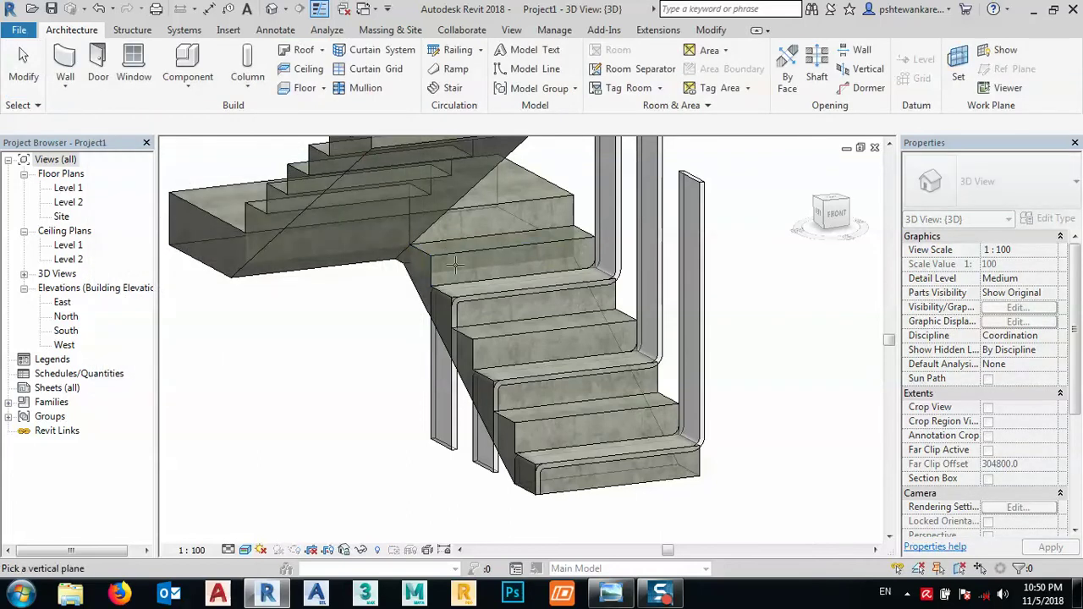
left_click(449, 256)
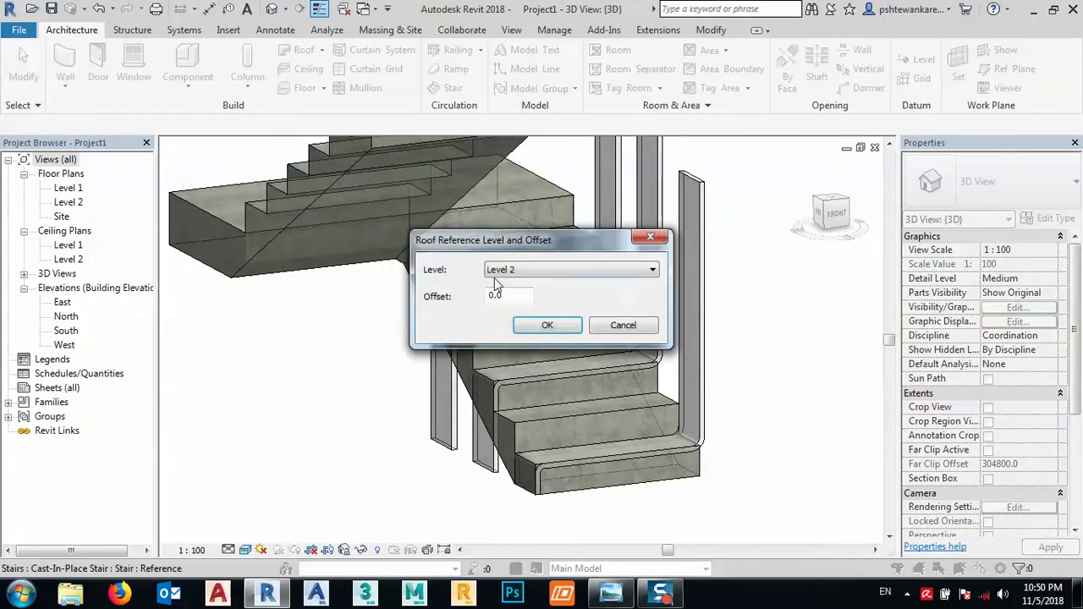
left_click(541, 270)
left_click(504, 284)
left_click(547, 325)
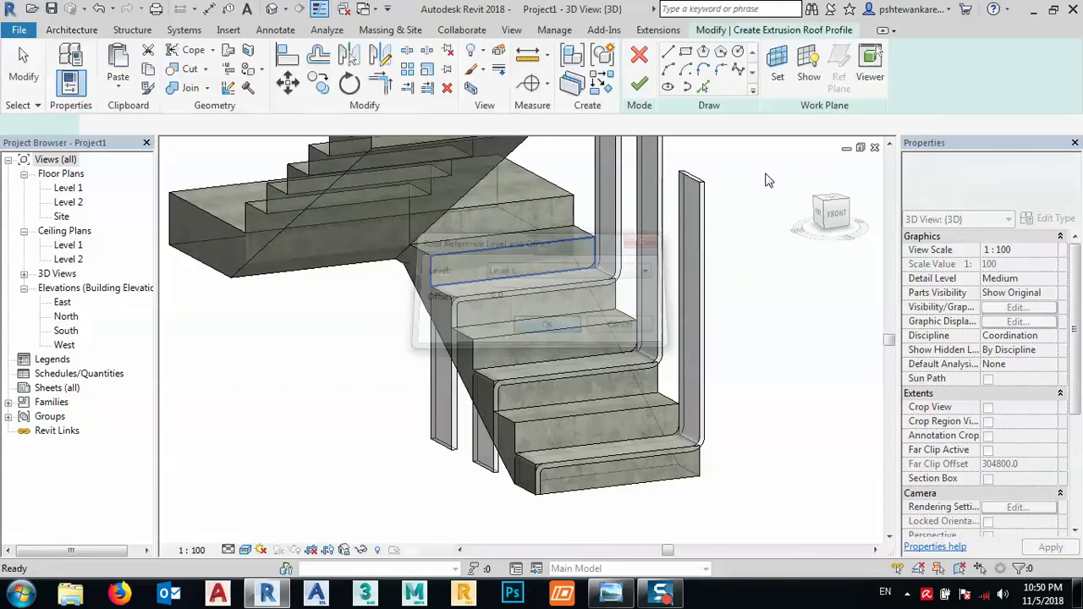
left_click(702, 87)
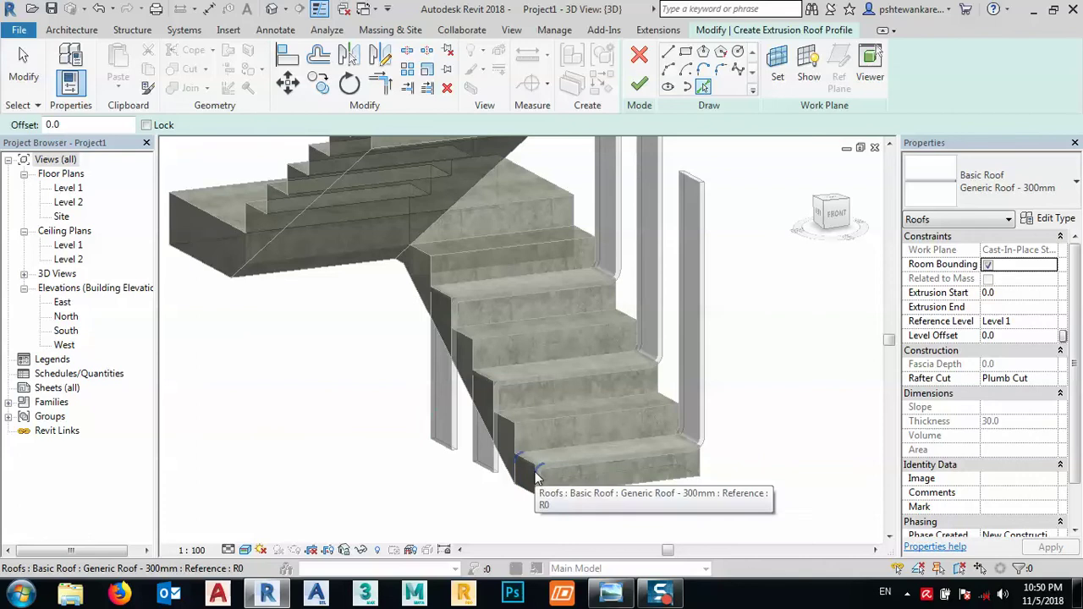
Zoom around the new roof sketch and inspect one of its lines
scroll(518, 479, "up", 1)
scroll(518, 479, "up", 2)
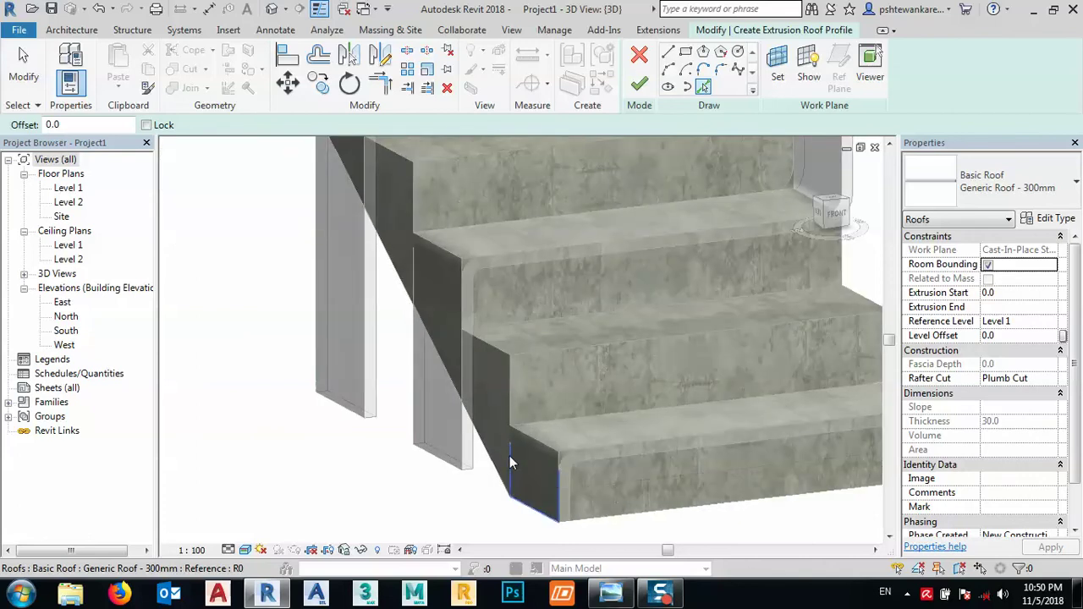
scroll(512, 464, "down", 3)
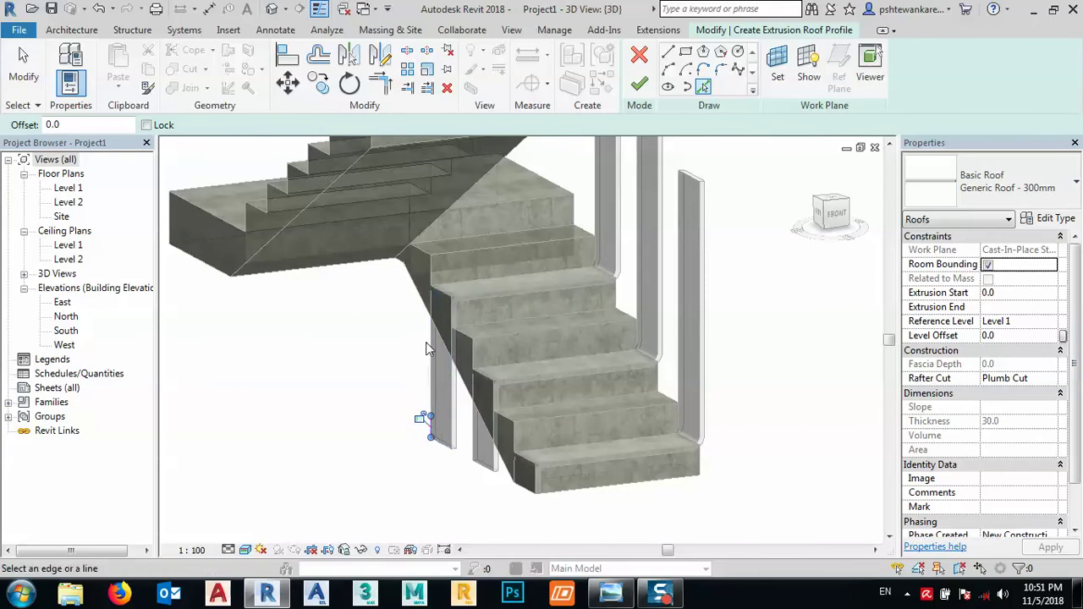
scroll(408, 427, "up", 2)
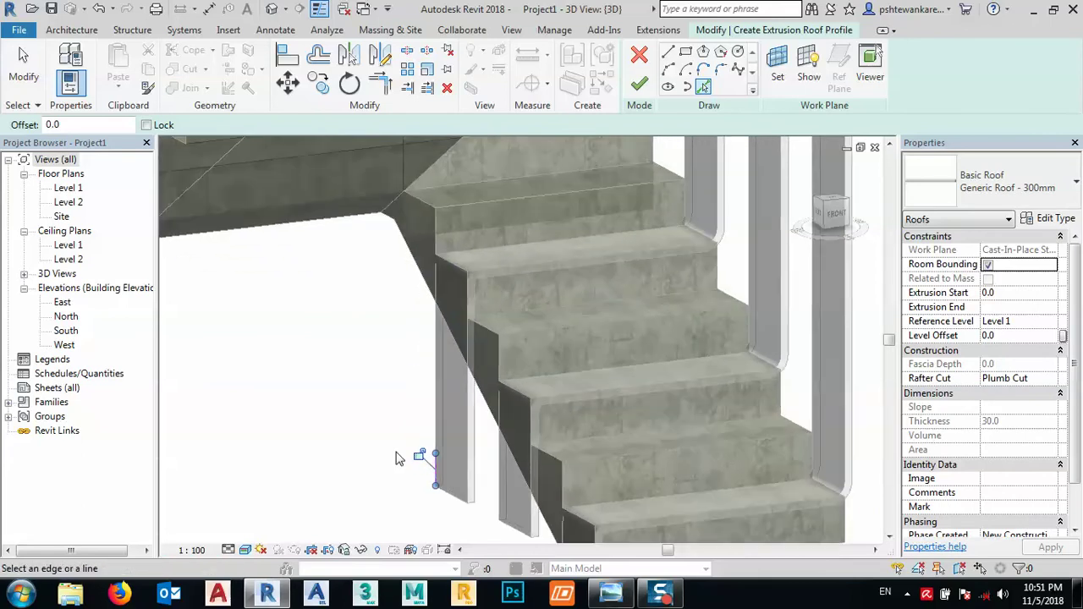
key("Escape")
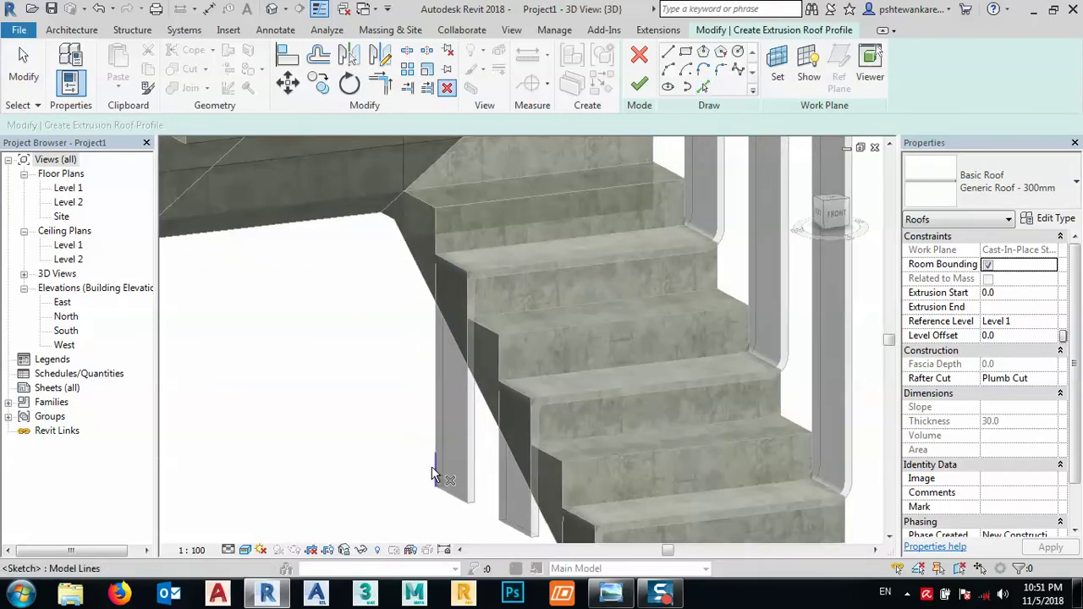
key("Escape")
left_click(433, 475)
key("Escape")
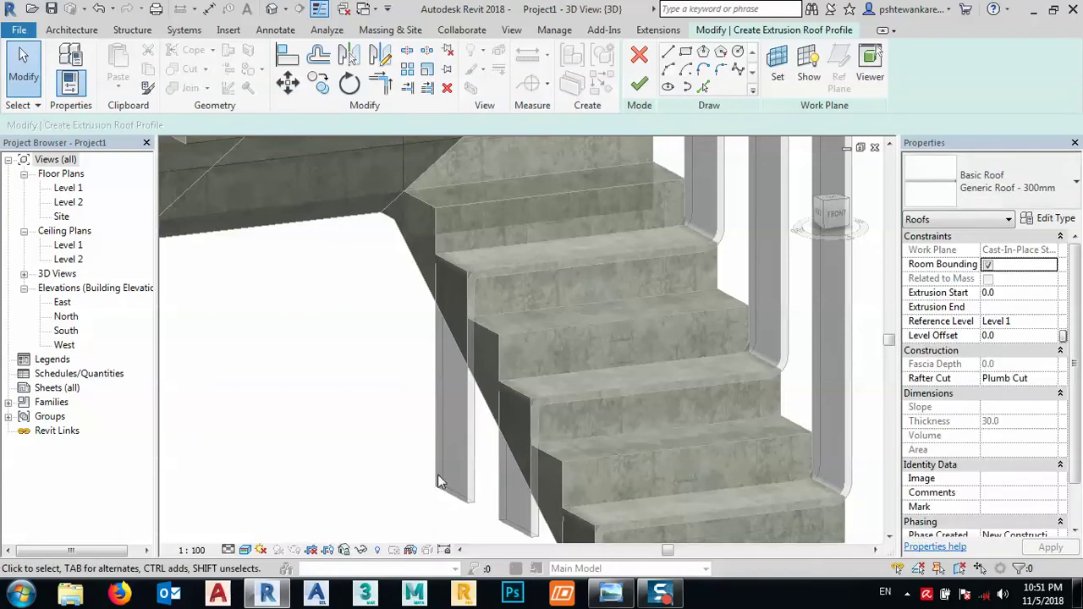
Cancel the unfinished roof sketch and confirm discarding it
scroll(439, 482, "down", 3)
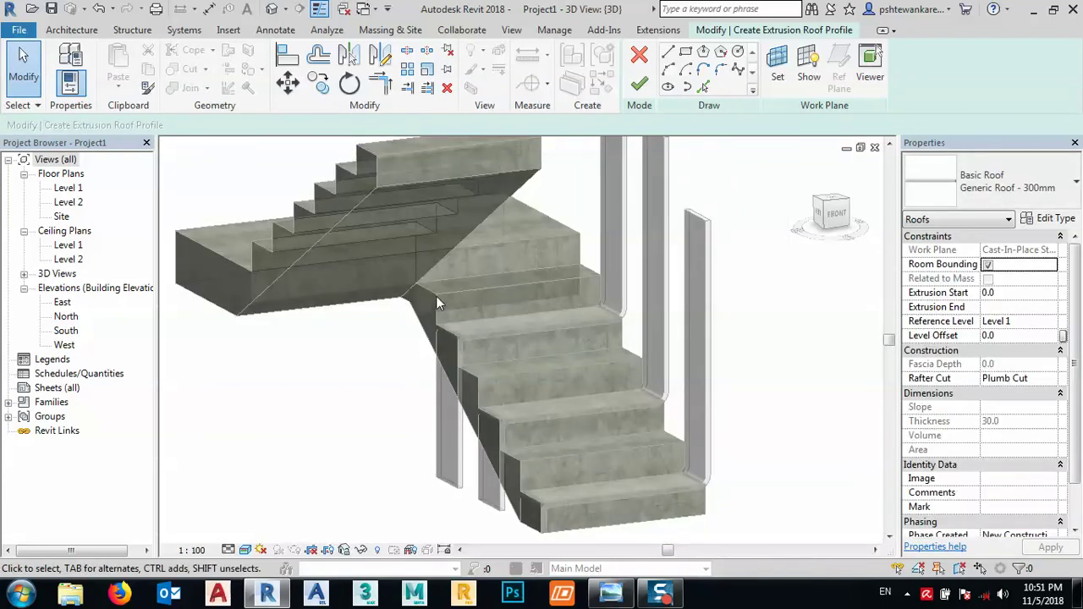
mouse_move(600, 258)
middle_mouse_down("shift")
mouse_move(556, 234)
mouse_move(531, 244)
mouse_move(536, 286)
middle_mouse_up("shift")
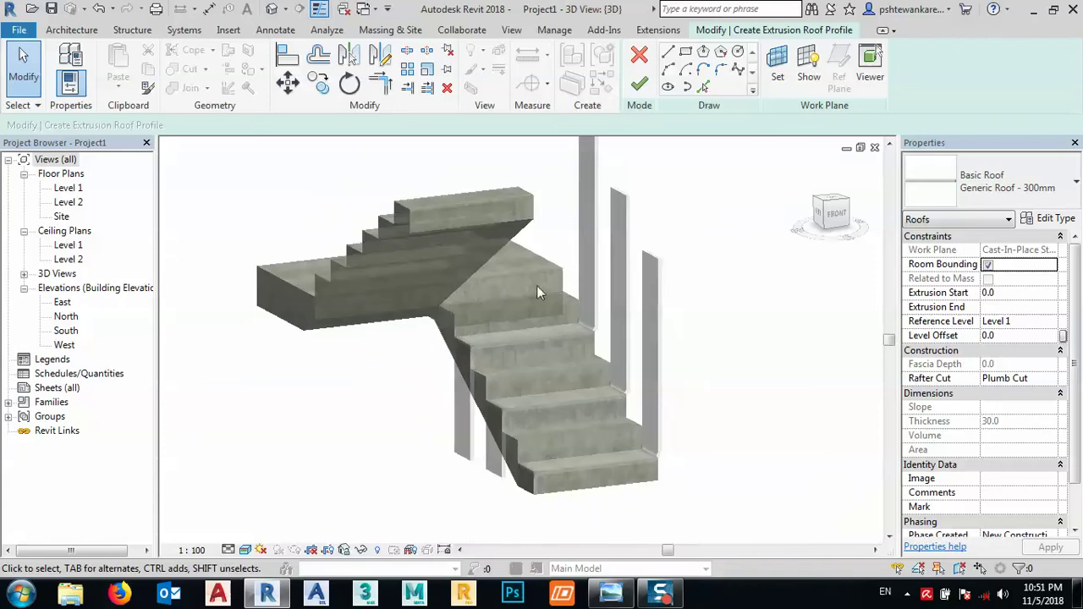
left_click(639, 56)
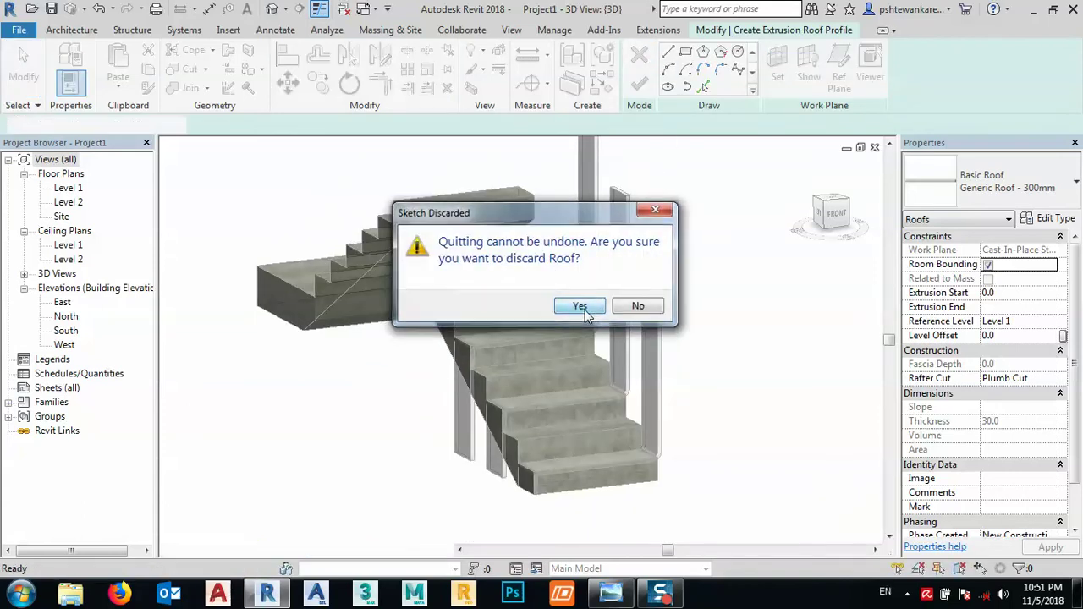
left_click(580, 308)
mouse_move(474, 398)
middle_mouse_down()
mouse_move(454, 408)
mouse_move(423, 379)
mouse_move(486, 413)
mouse_move(457, 373)
middle_mouse_up()
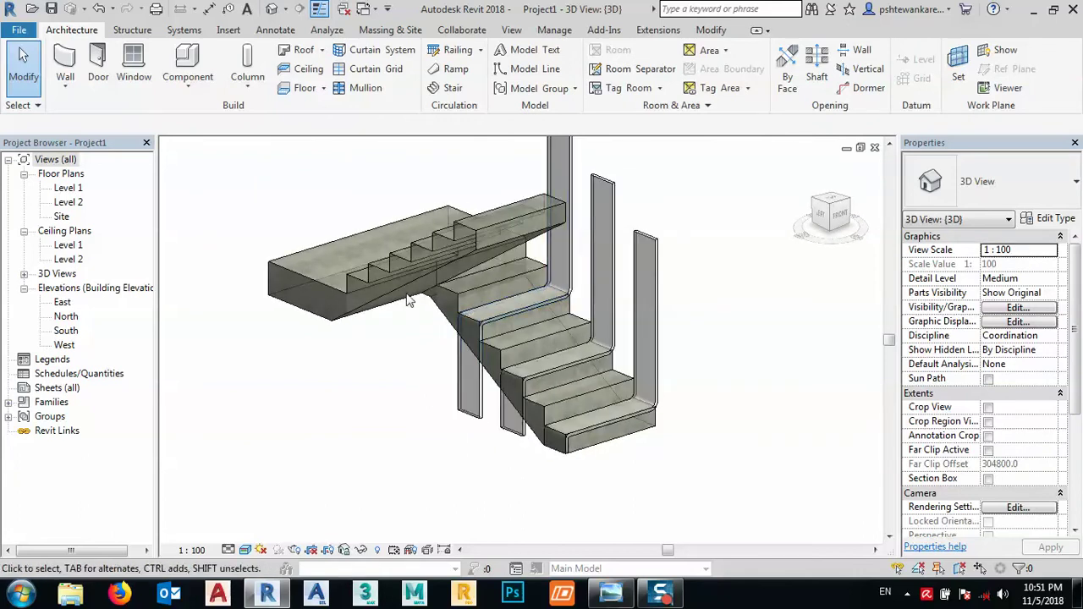
Start an extrusion roof on the stair face, referenced to Level 1 at zero offset
middle_click_drag(434, 305, 372, 330, "shift")
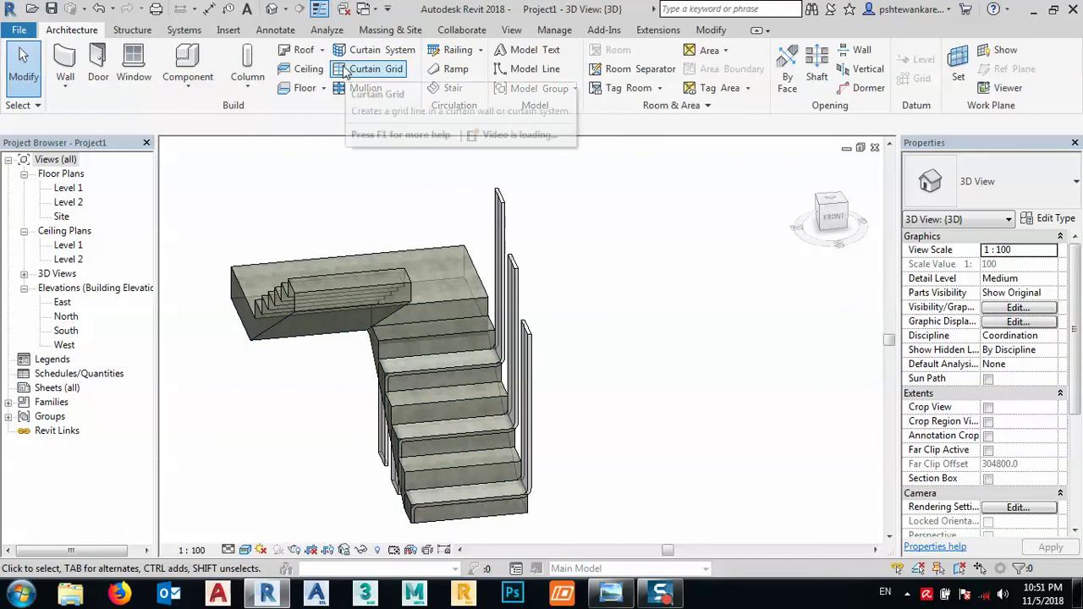
left_click(305, 49)
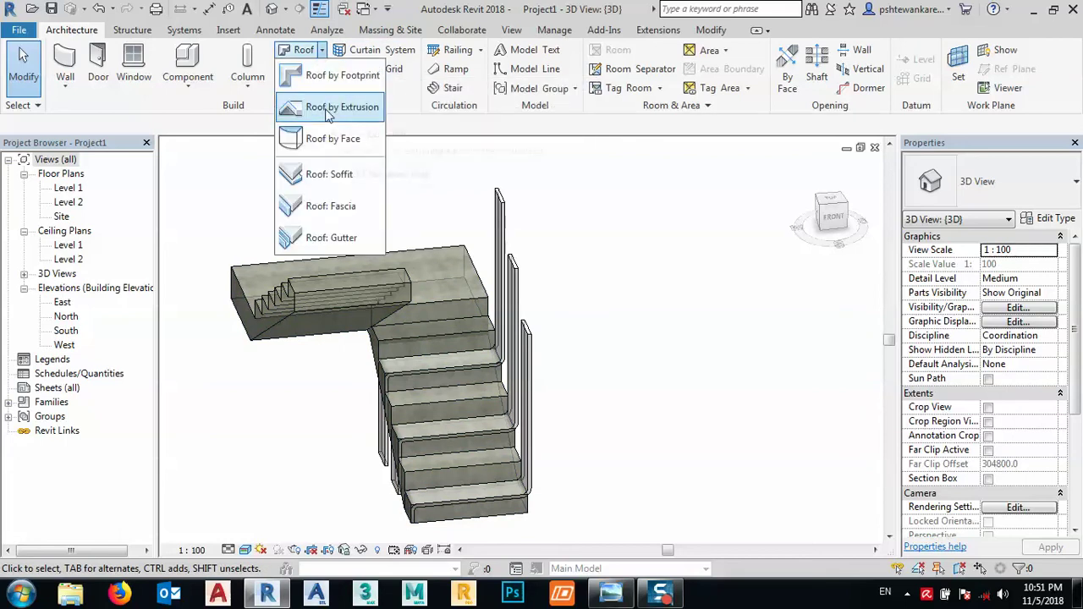
left_click(331, 107)
key("Return")
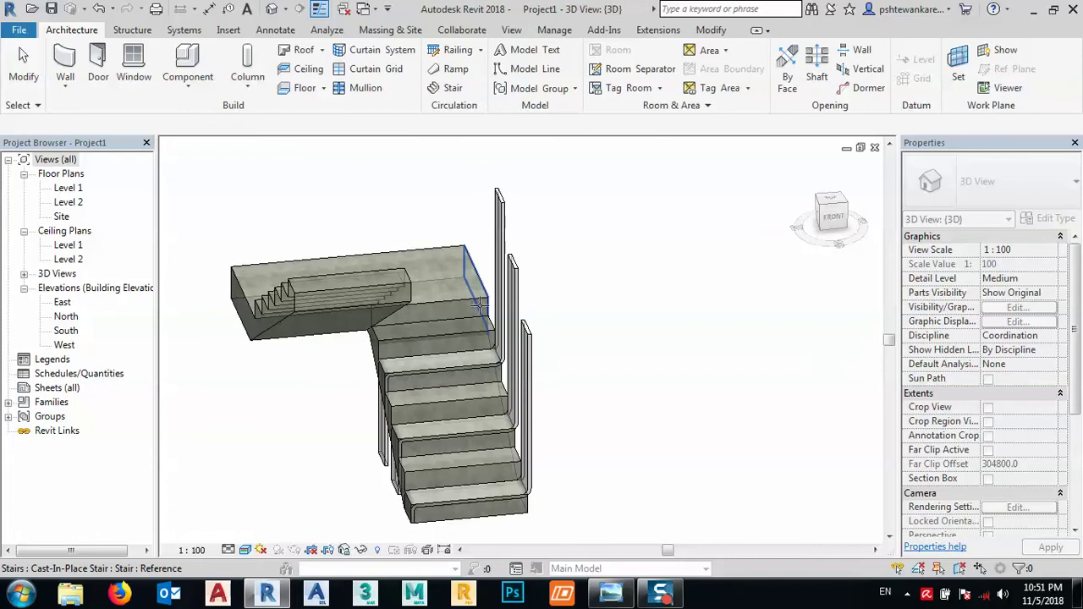
scroll(480, 305, "up", 3)
left_click(443, 296)
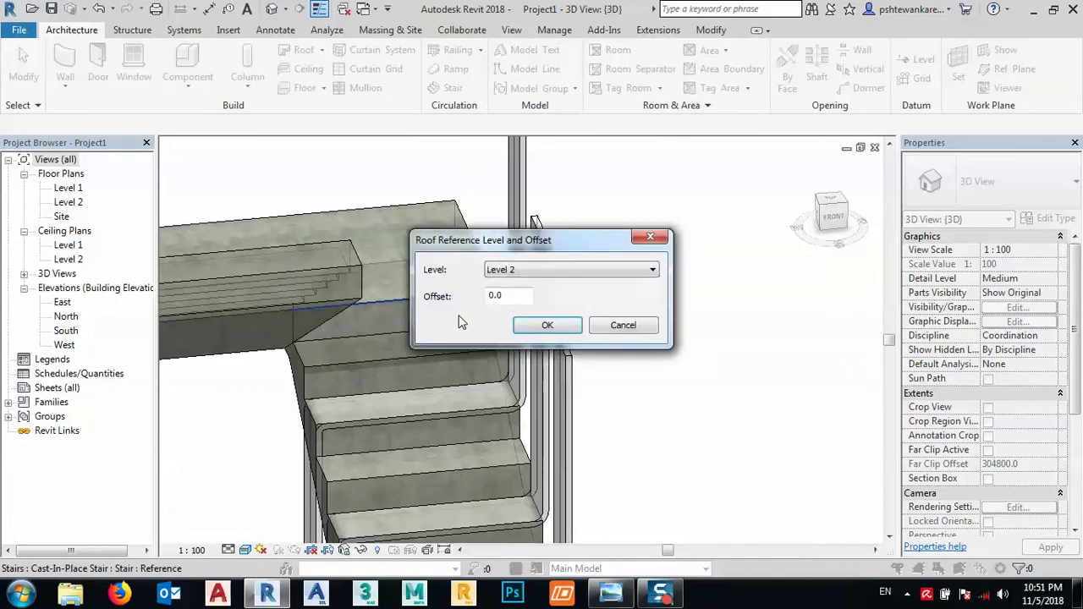
left_click(512, 269)
left_click(510, 282)
left_click(547, 324)
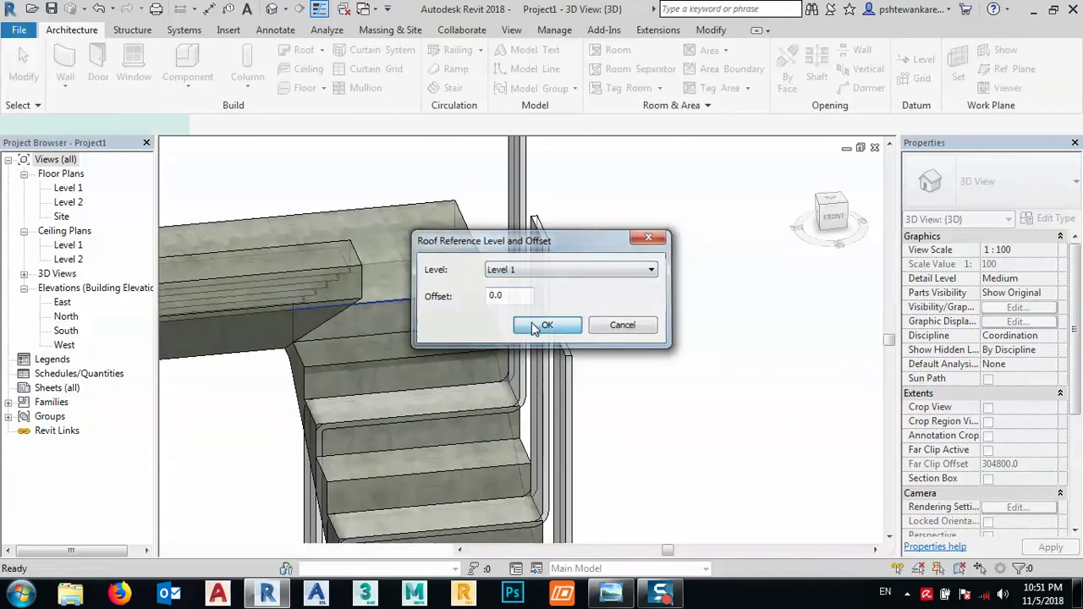
Use the landing's front top edge as the profile, finish, and set Extrusion End to -1000
middle_click_drag(427, 213, 622, 235)
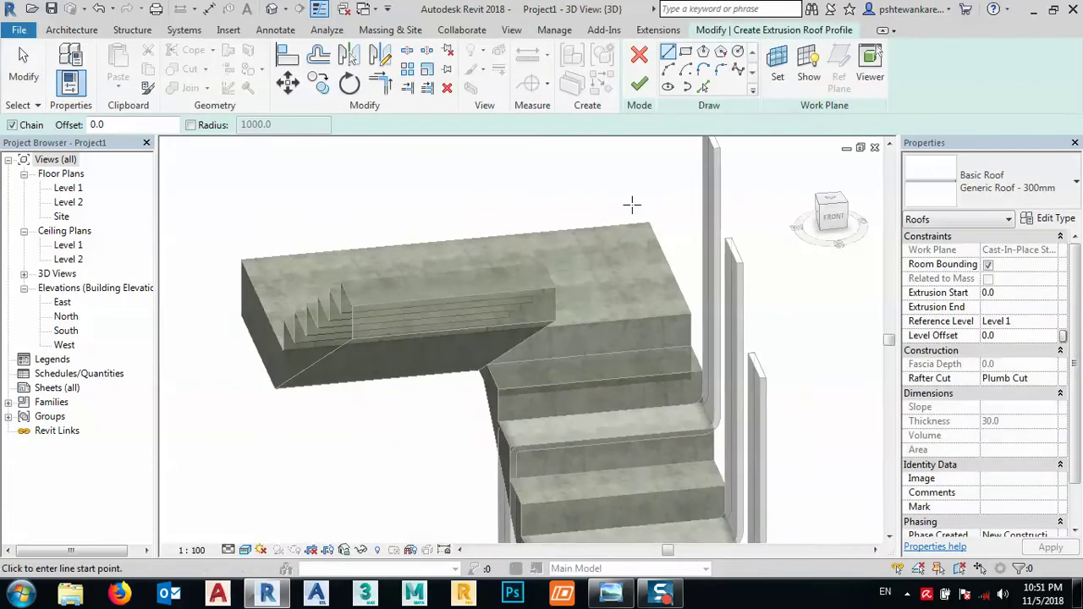
left_click(702, 86)
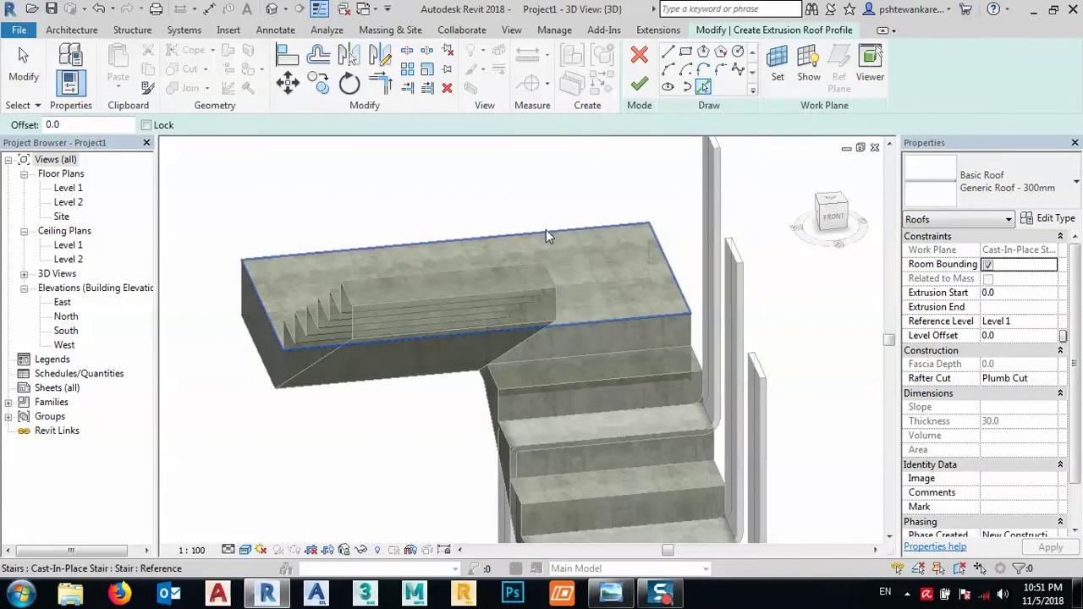
left_click(510, 307)
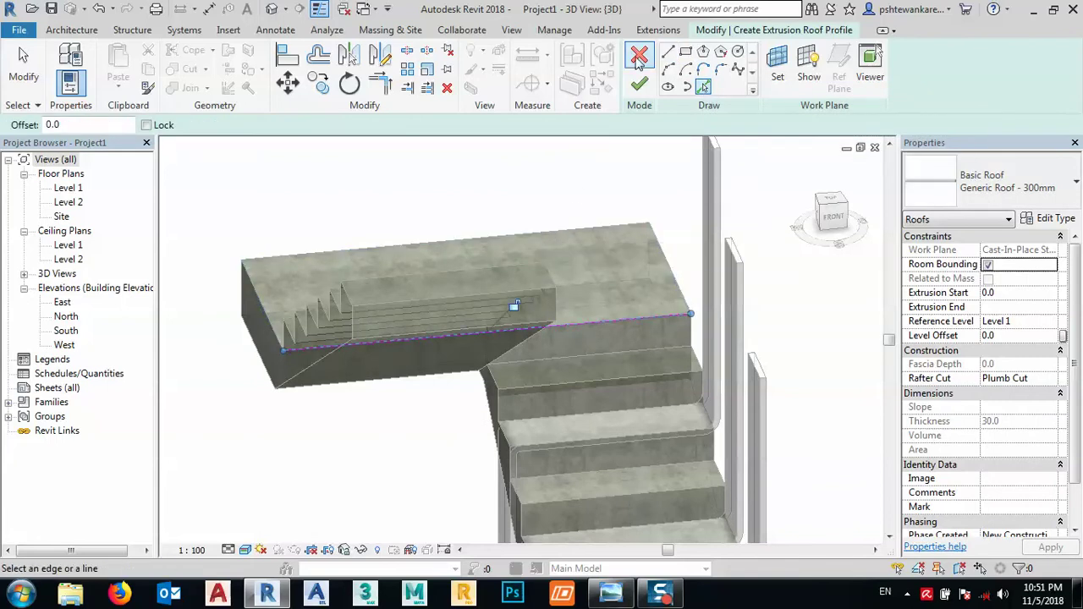
left_click(639, 84)
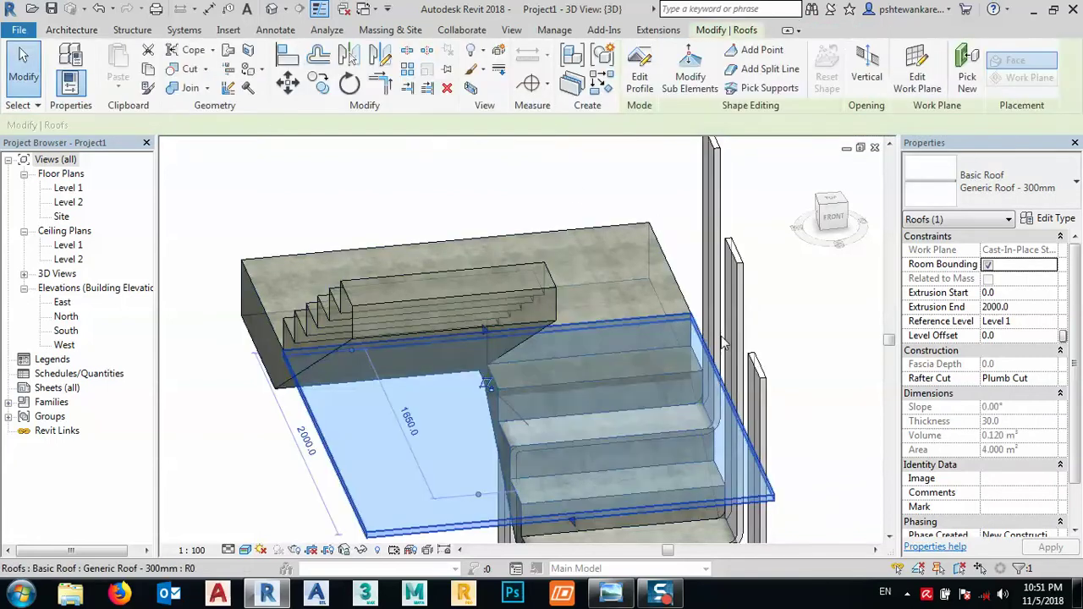
left_click(1027, 308)
type("-")
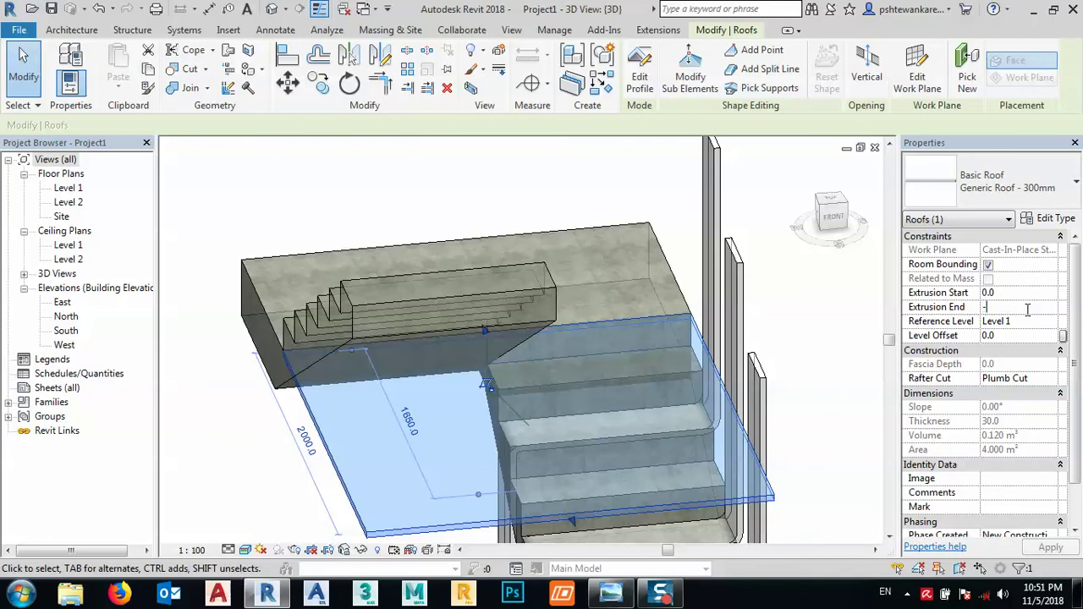
type("1000")
key("Return")
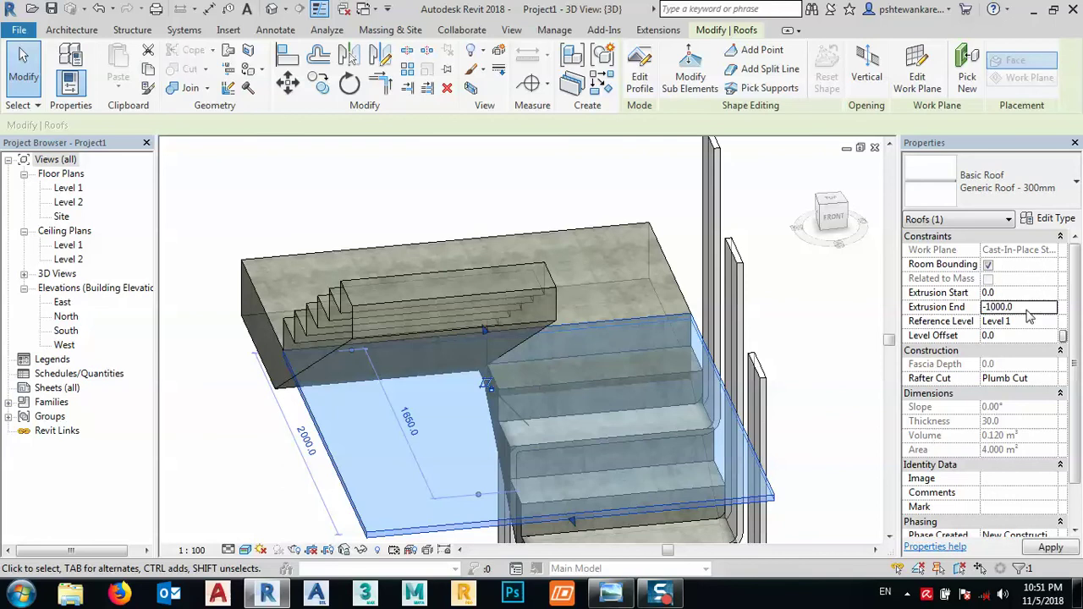
Orbit the stair to view it from the right and compare it with the reference photo
left_click(545, 166)
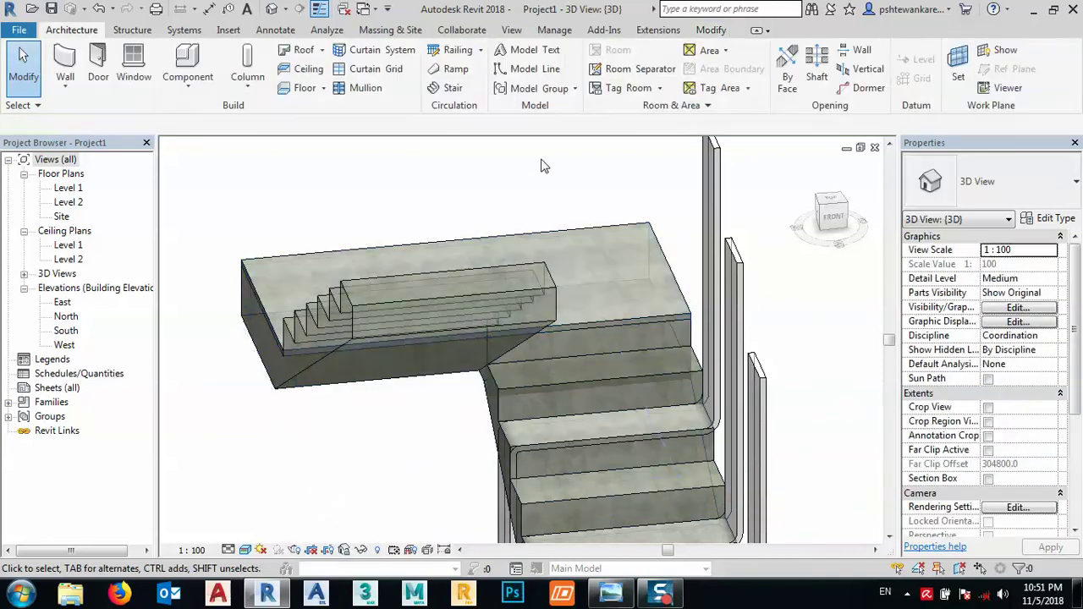
scroll(443, 234, "down", 2)
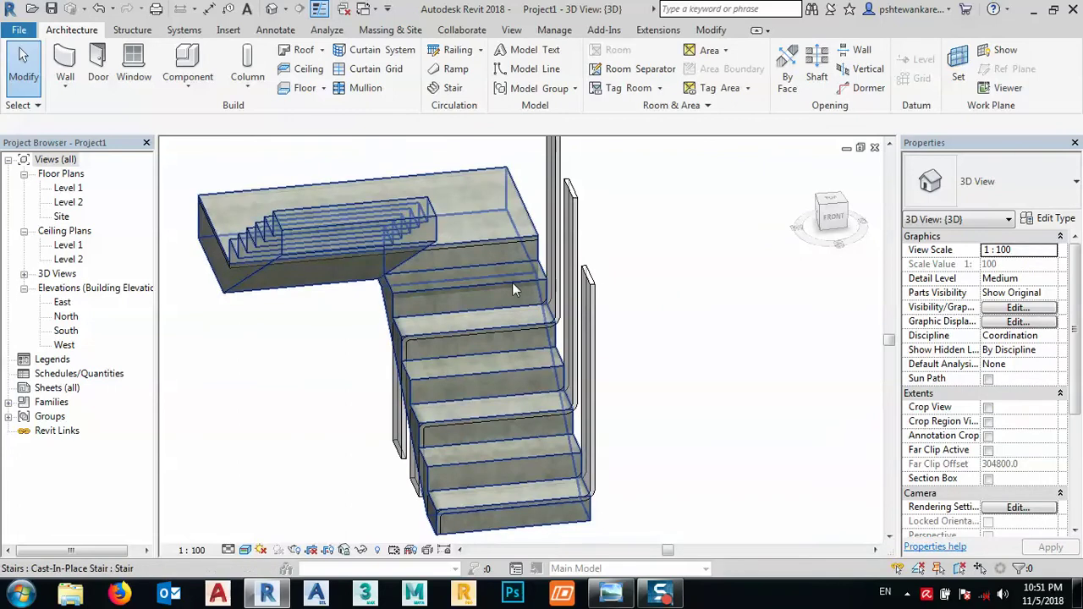
middle_click_drag(514, 384, 584, 313, "shift")
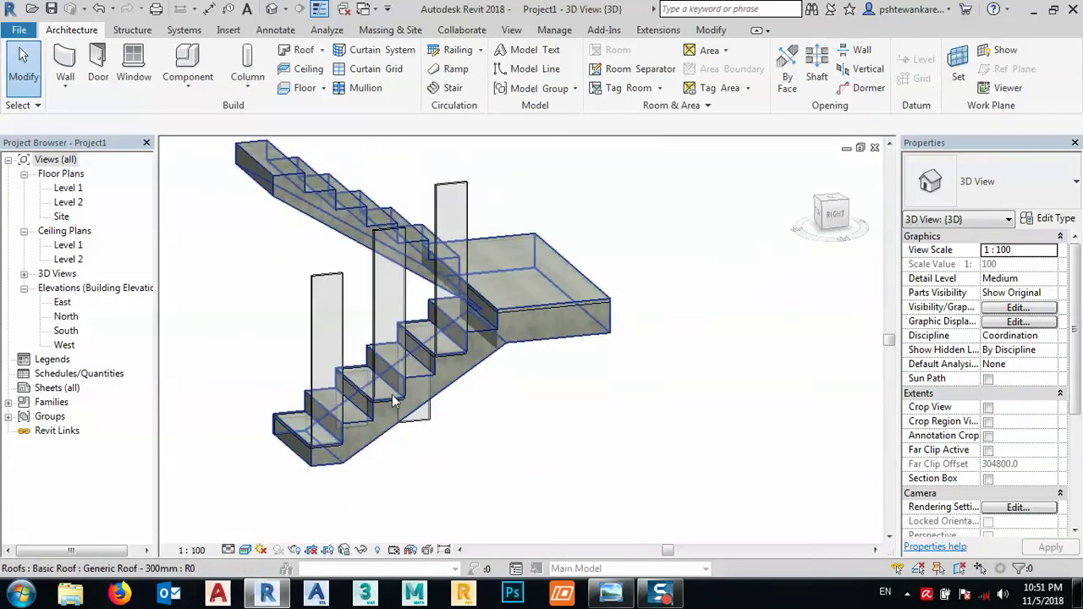
left_click(610, 592)
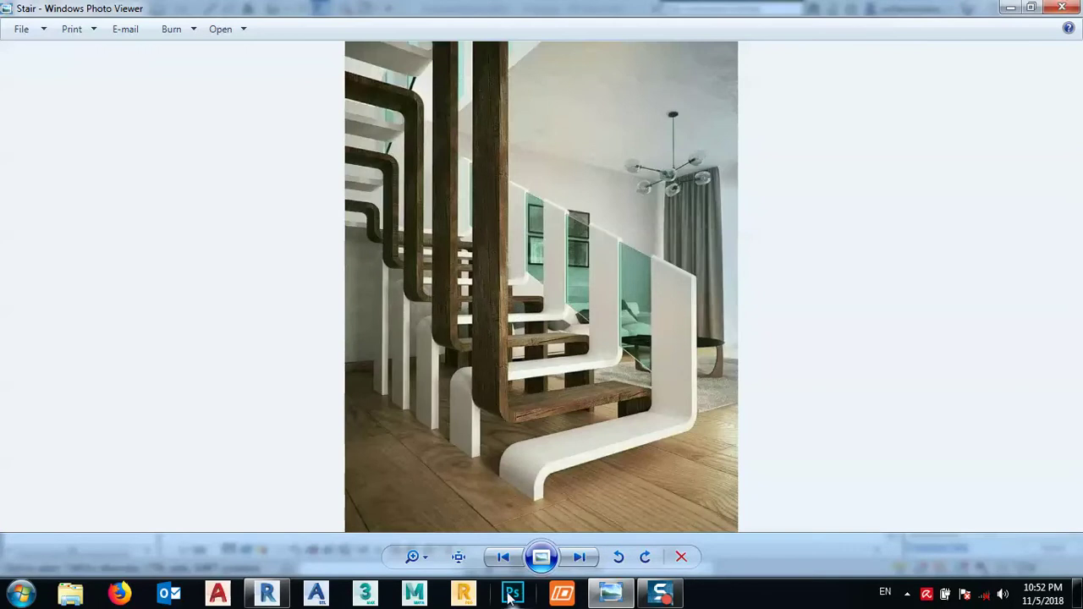
left_click(267, 592)
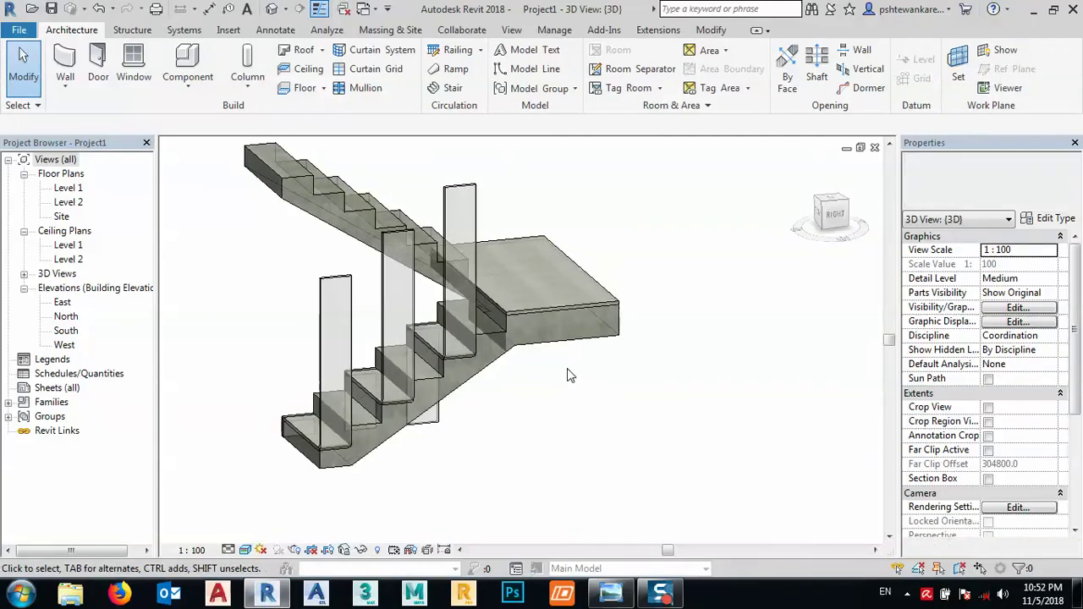
middle_click_drag(448, 435, 643, 422, "shift")
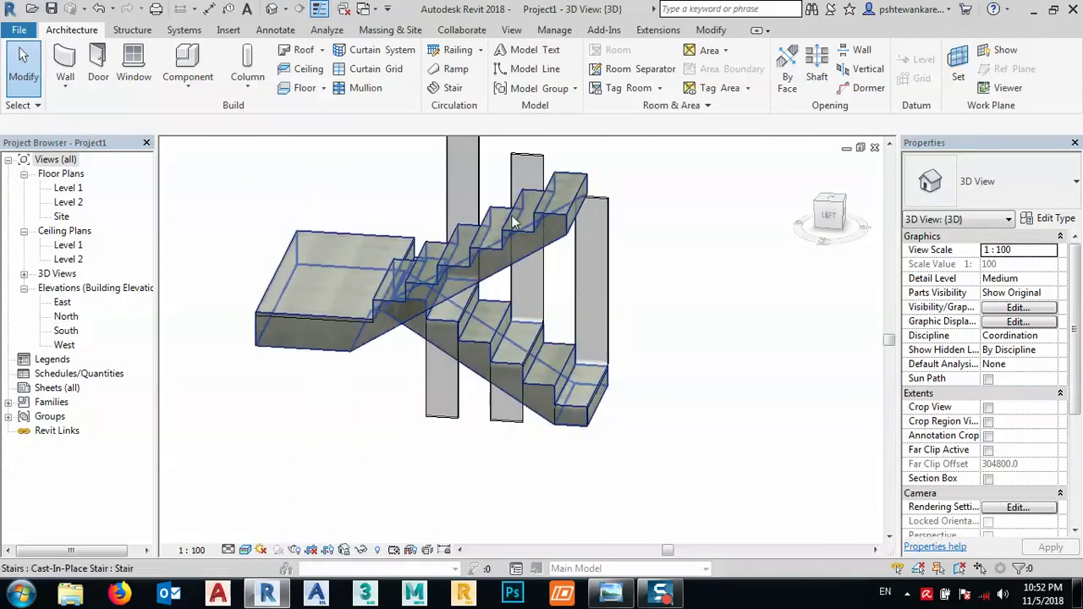
middle_click_drag(663, 406, 606, 384, "shift")
middle_click_drag(628, 431, 768, 461, "shift")
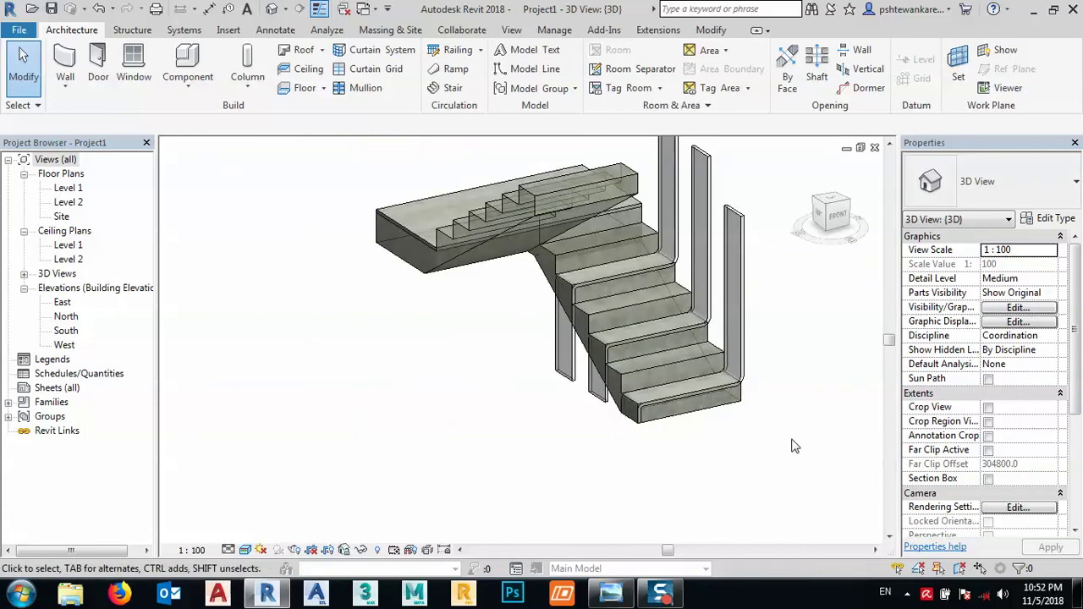
left_click(323, 50)
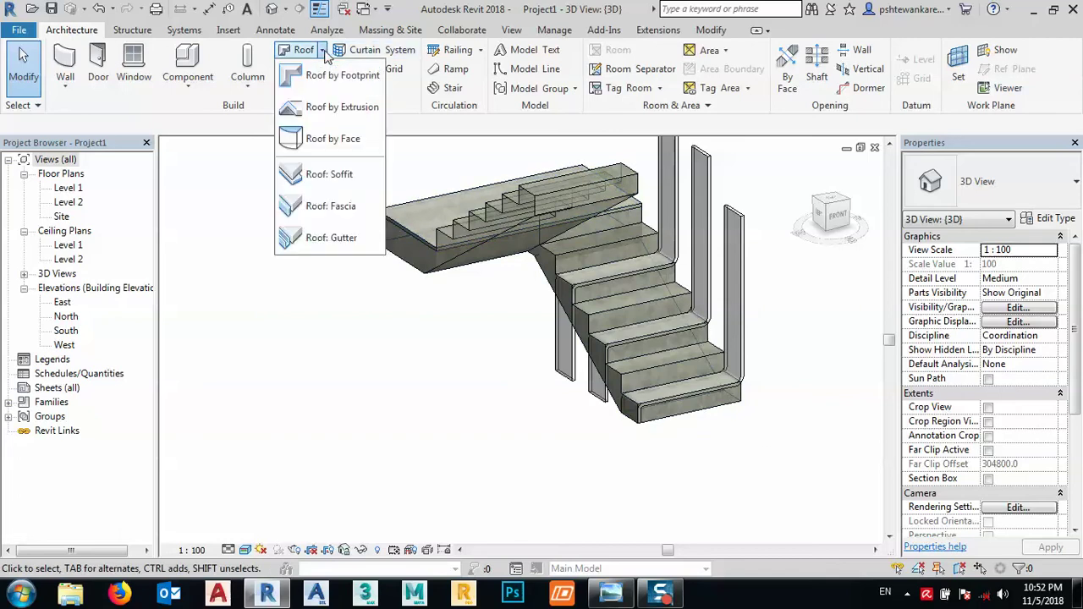
Start a roof by extrusion on the stair tread face, referenced to Level 1 at 0.0 offset
left_click(330, 110)
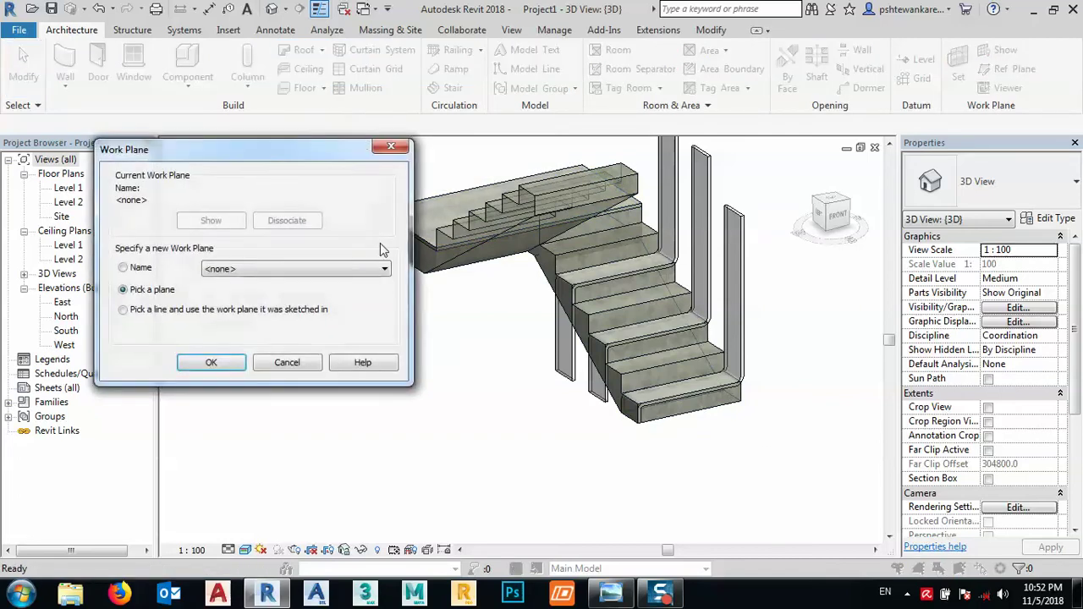
left_click(210, 362)
left_click(633, 372)
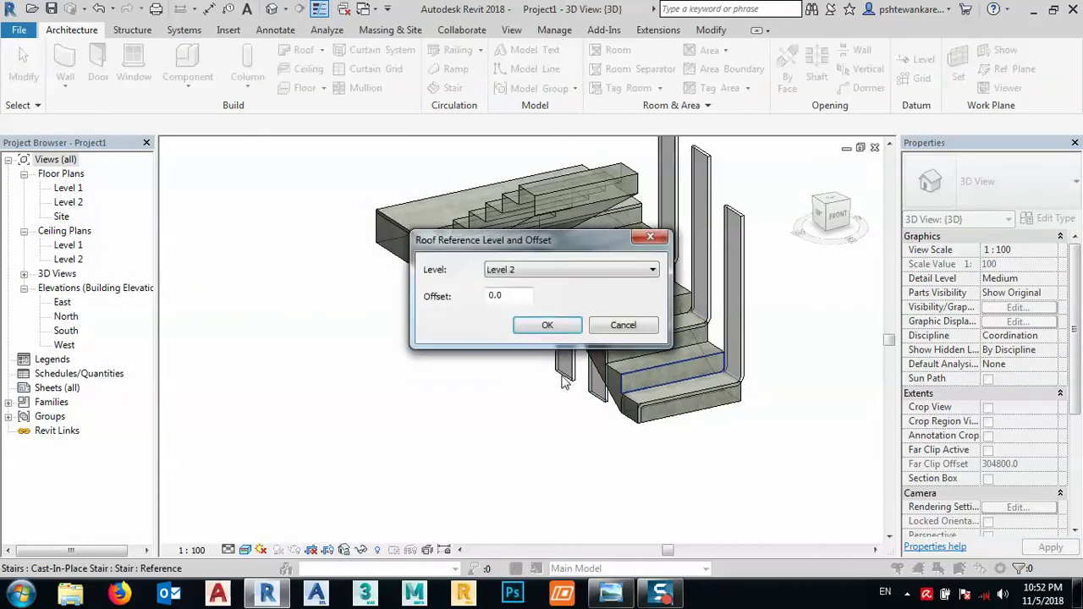
left_click(533, 271)
left_click(528, 292)
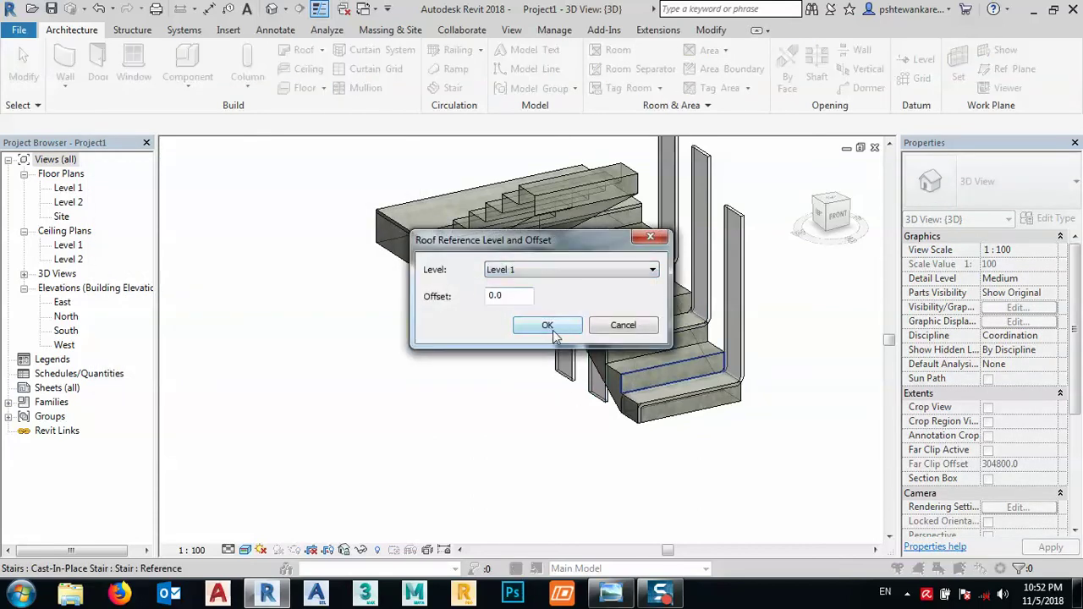
left_click(550, 325)
Pan across the stair and compare it with the reference stair photo
middle_click_drag(836, 419, 764, 406)
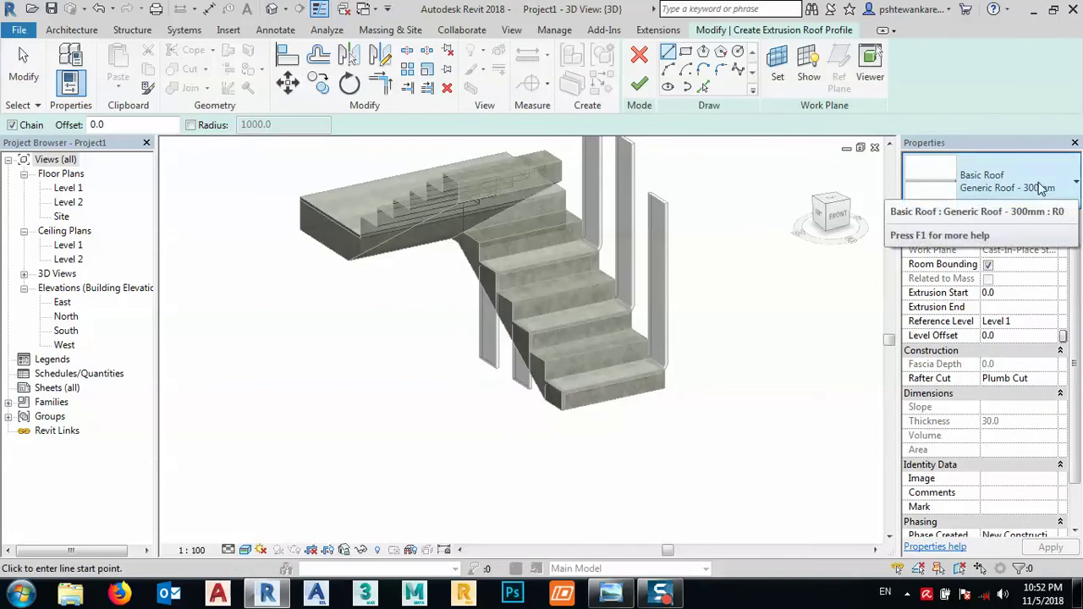
left_click(611, 592)
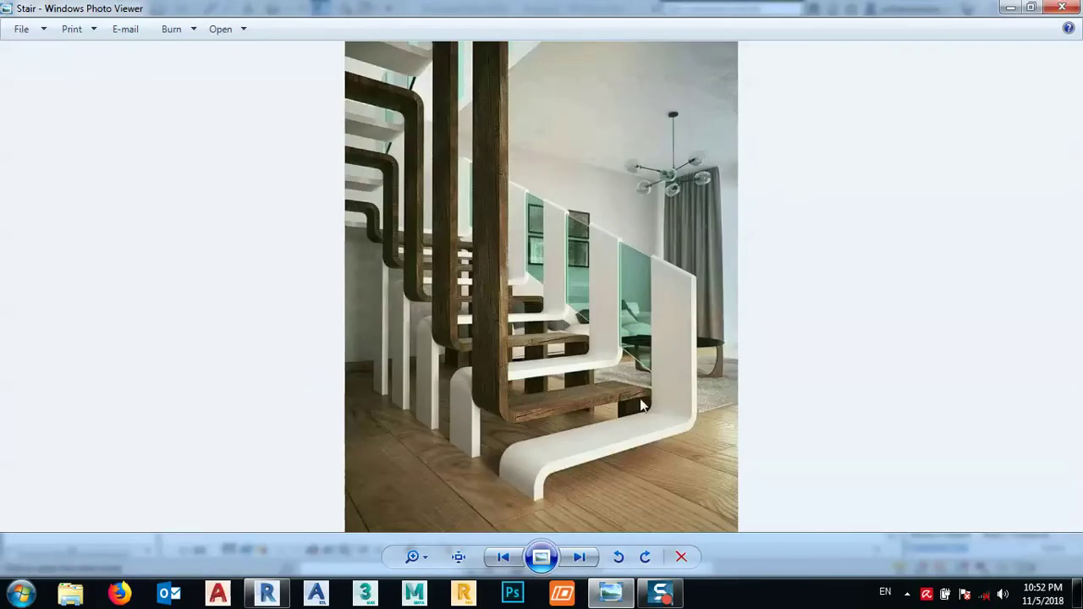
left_click(1010, 7)
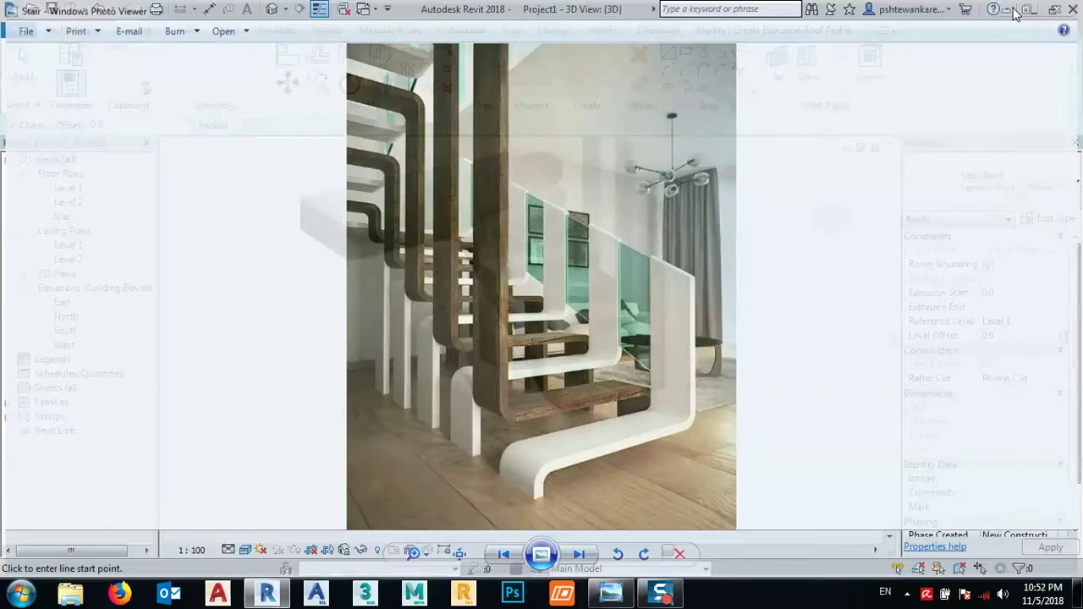
left_click(1055, 218)
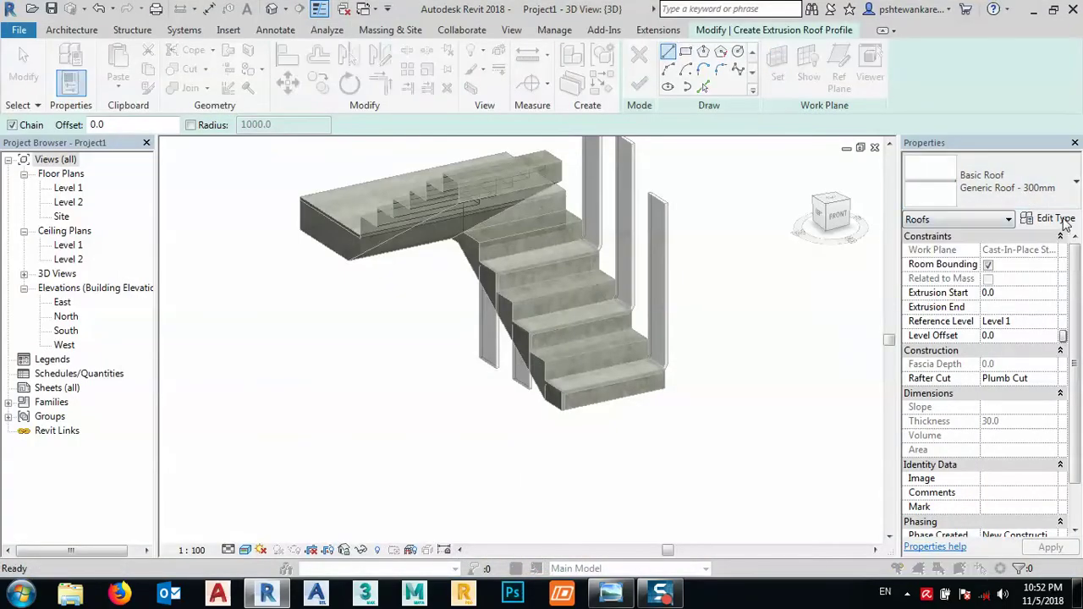
Duplicate the roof type as 'Generic Roof - 300mm 2' with a 30-thick Softwood, Lumber structure layer
left_click(740, 85)
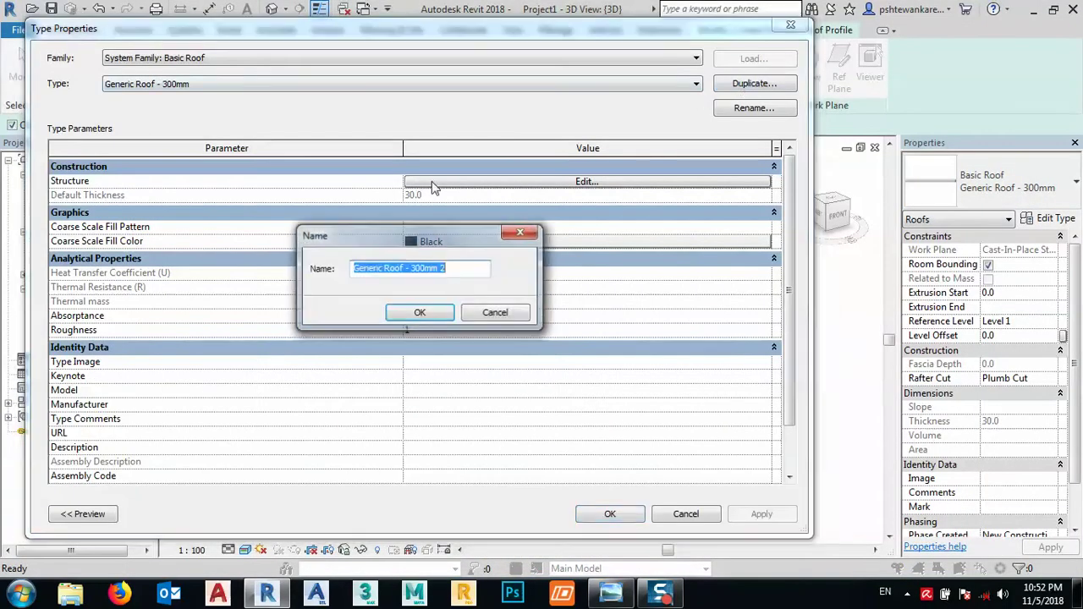
left_click(419, 313)
left_click(591, 182)
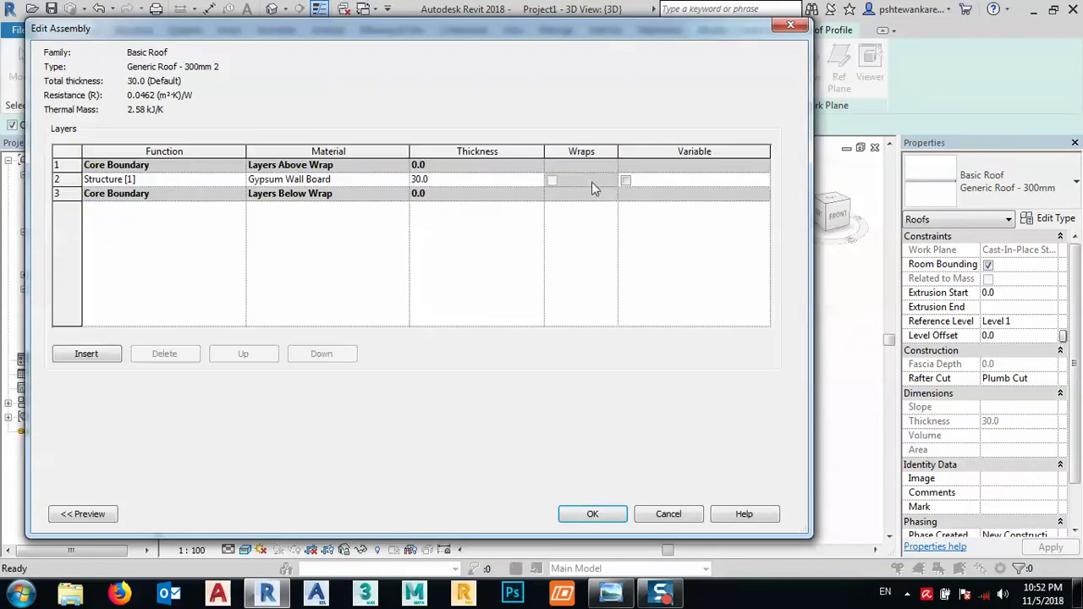
left_click(391, 184)
left_click(403, 180)
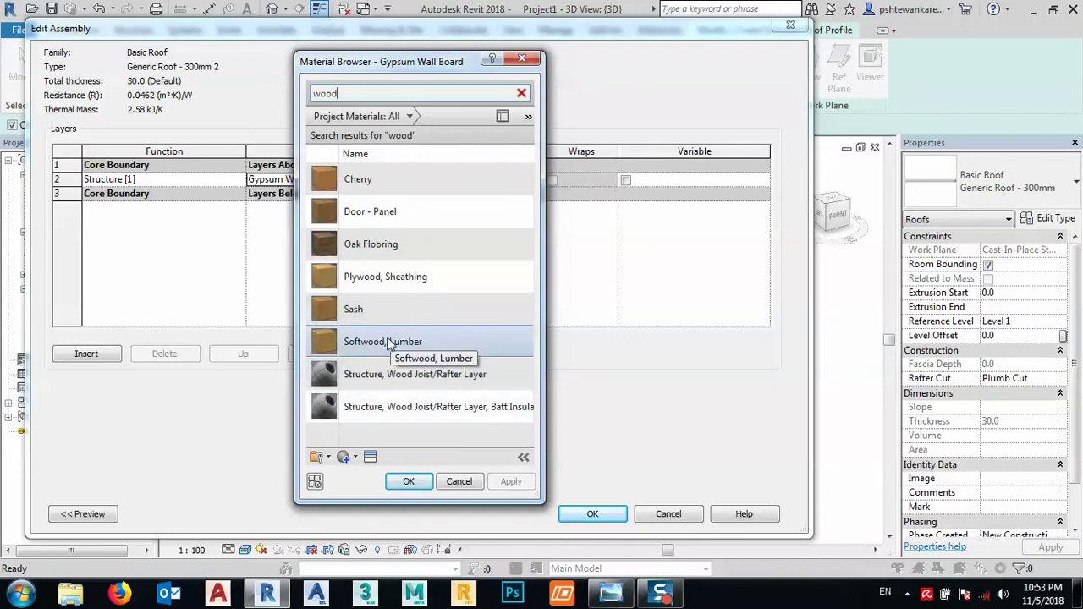
left_click(387, 341)
key("Return")
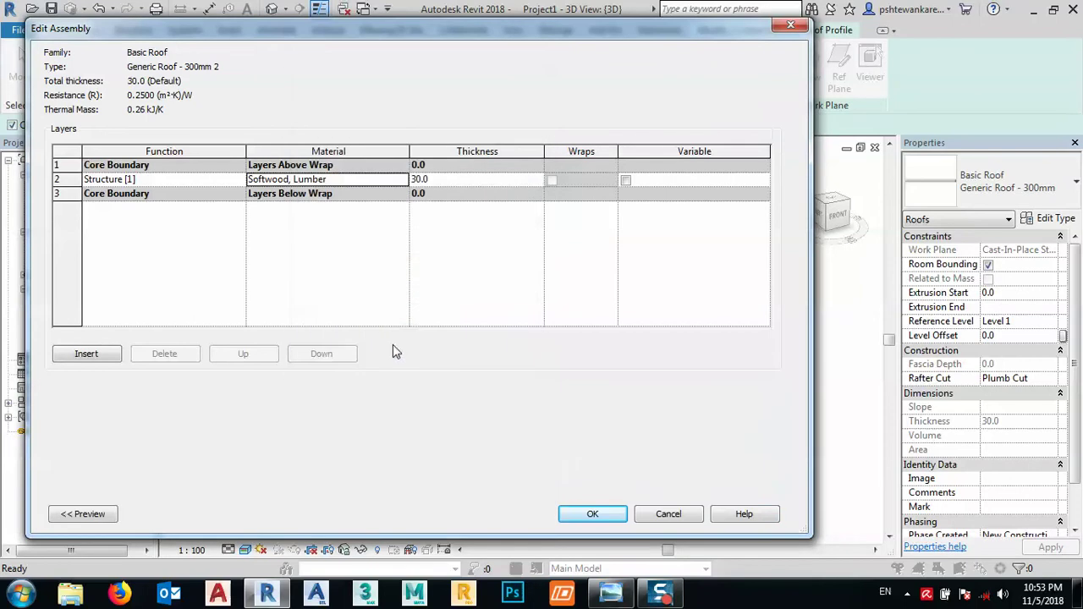
left_click(589, 515)
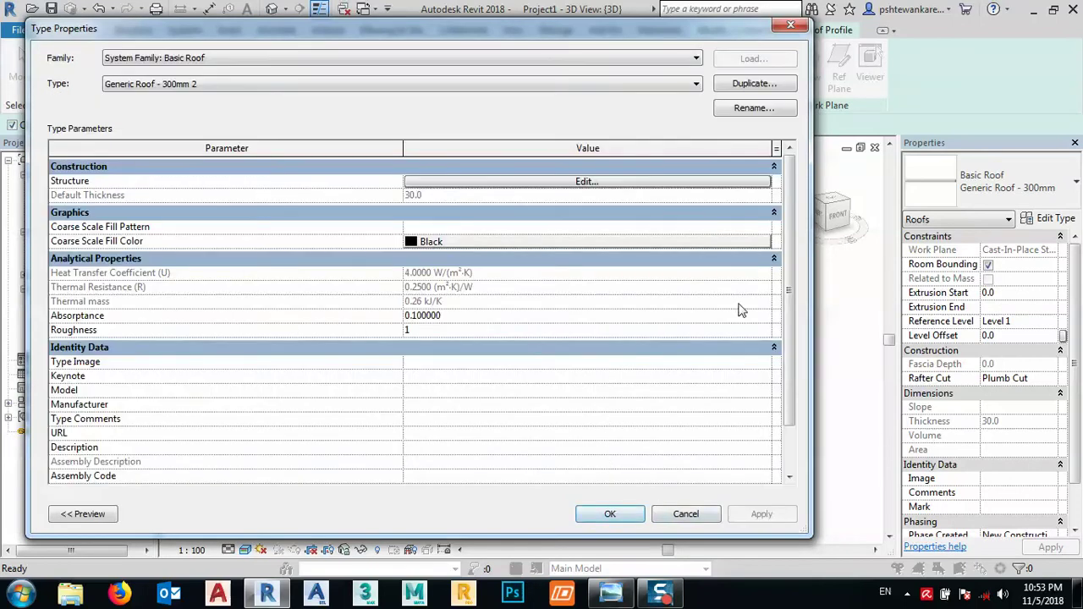
left_click(607, 514)
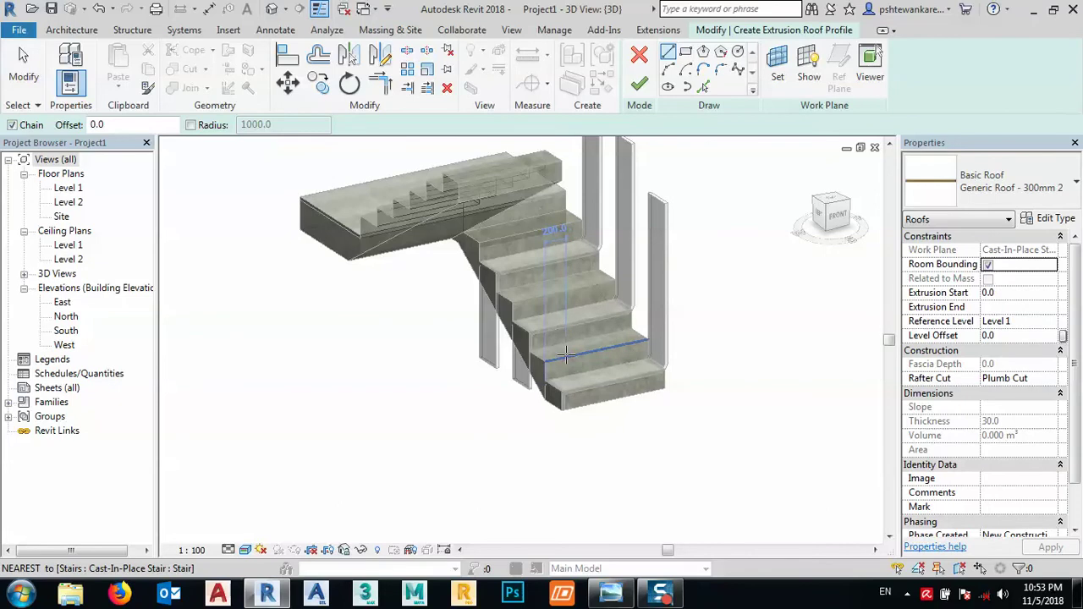
Trace the step edges of the lower and upper flights into the profile with Pick Lines
left_click(565, 355)
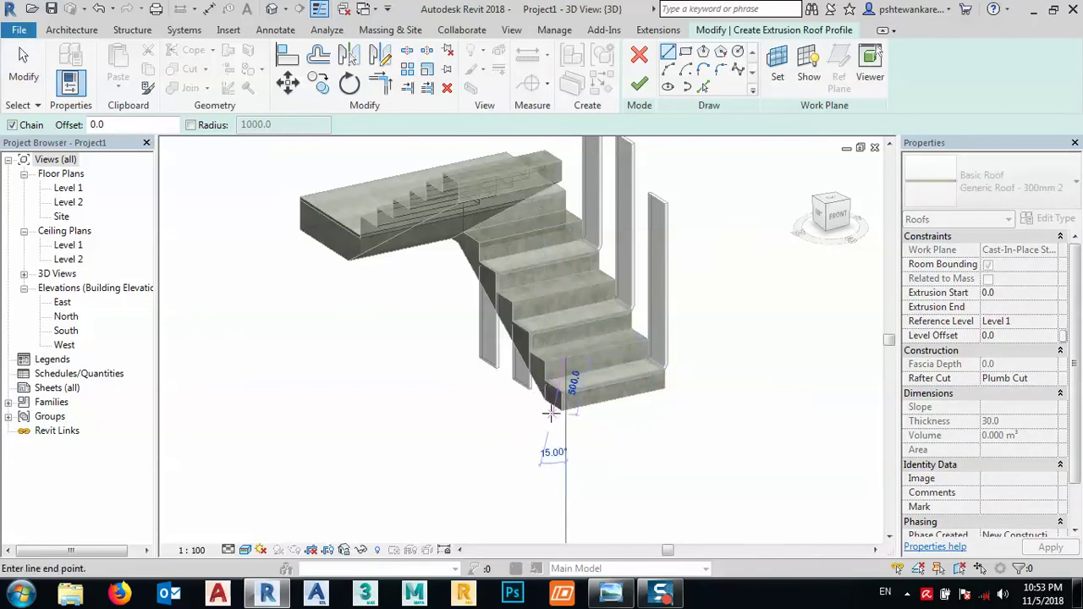
key("Escape")
left_click(703, 87)
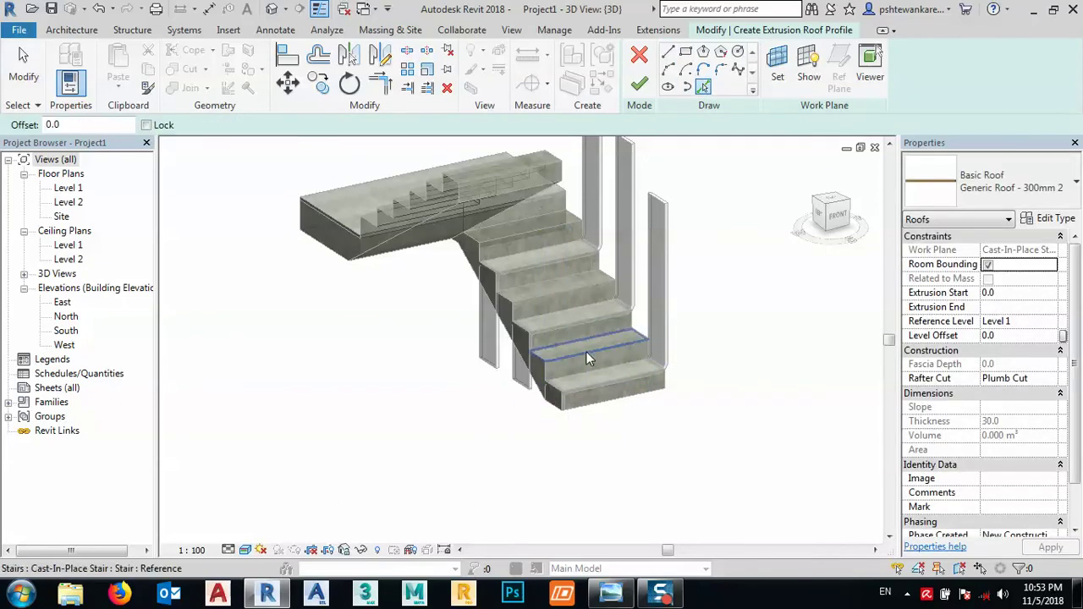
left_click(585, 351)
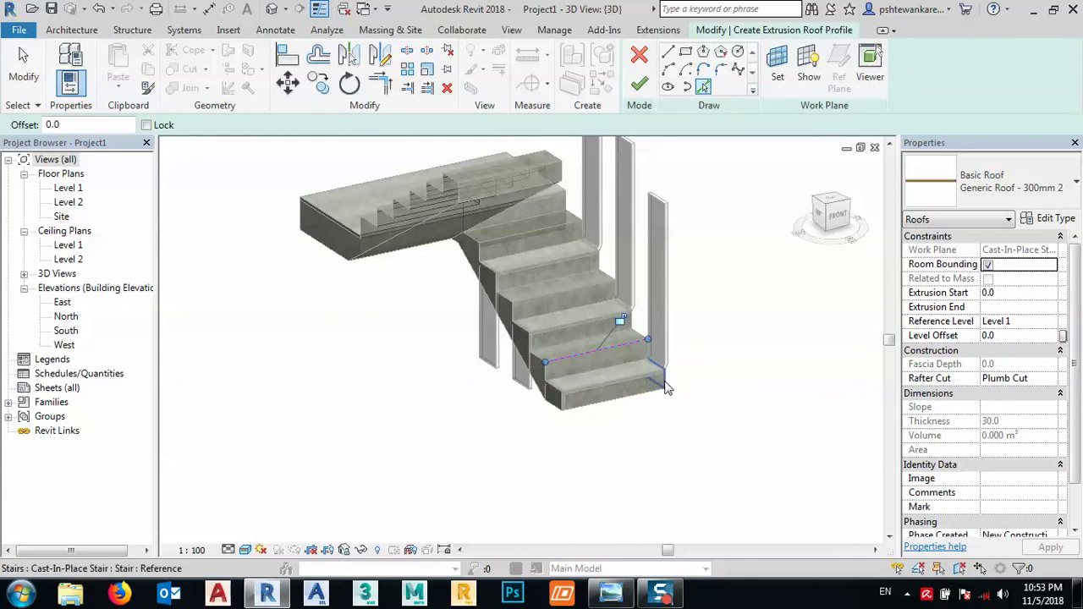
left_click(666, 387)
middle_click_drag(630, 449, 507, 444, "shift")
middle_click_drag(658, 397, 650, 390, "shift")
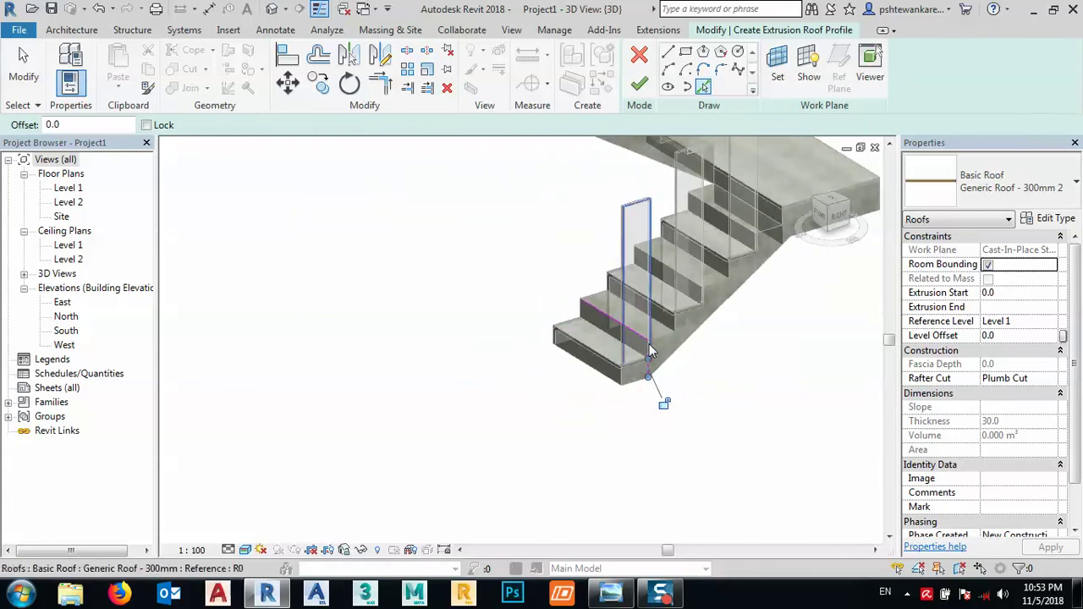
middle_click_drag(629, 342, 761, 315, "shift")
left_click(741, 247)
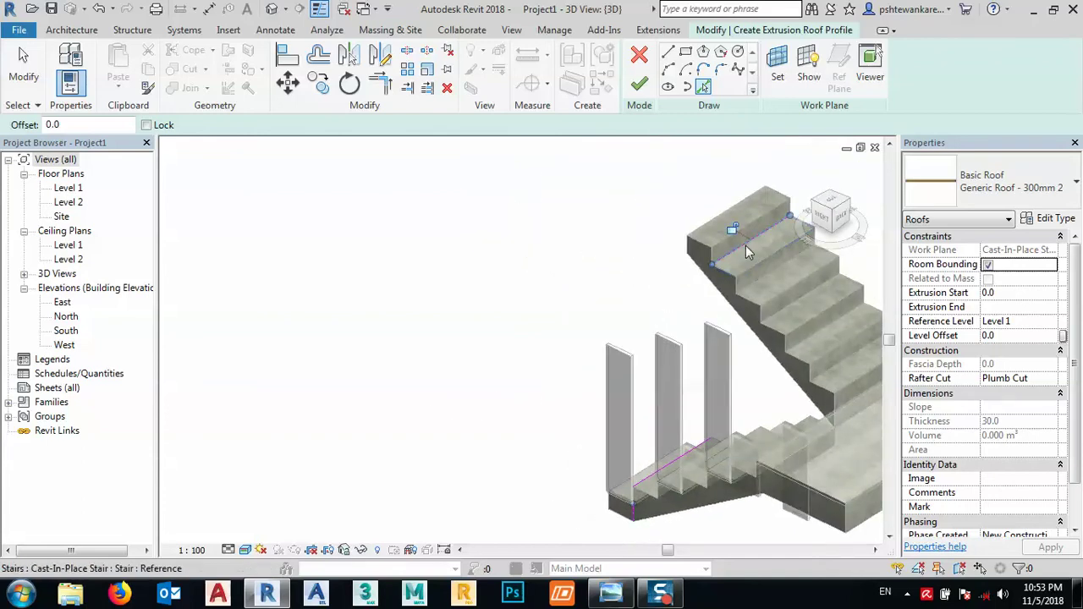
Draw a vertical profile line down the front step riser from the sketch line's endpoint
middle_click_drag(792, 210, 674, 228)
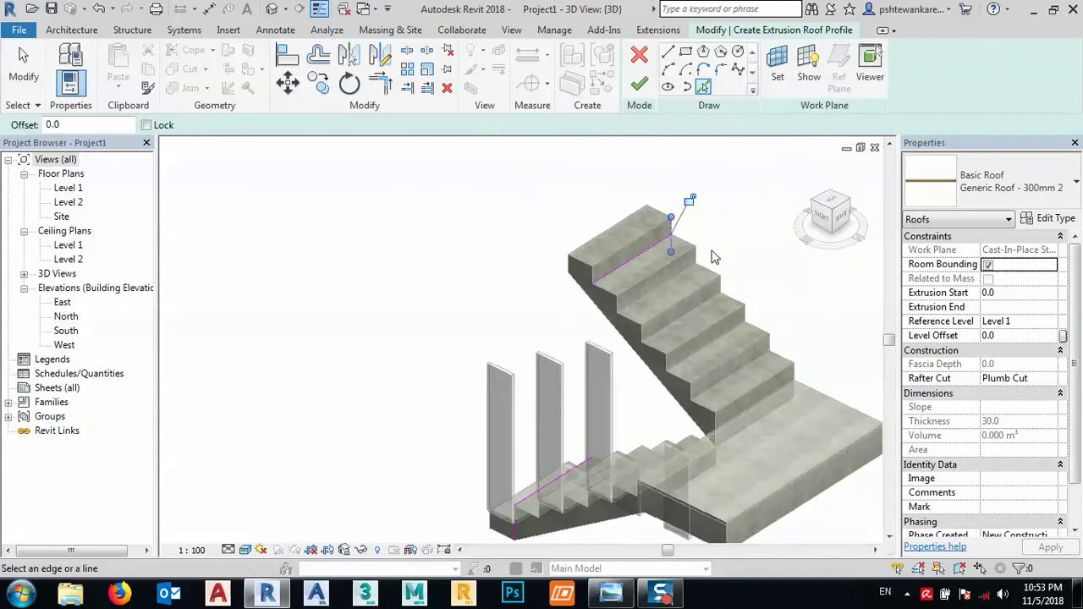
scroll(676, 250, "up", 2)
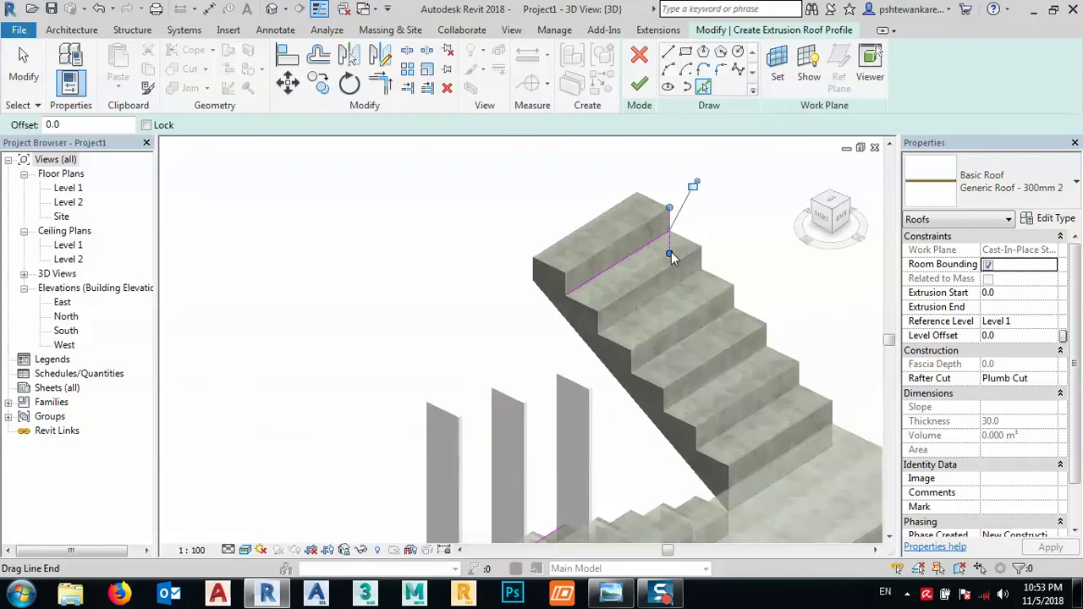
scroll(668, 228, "down", 2)
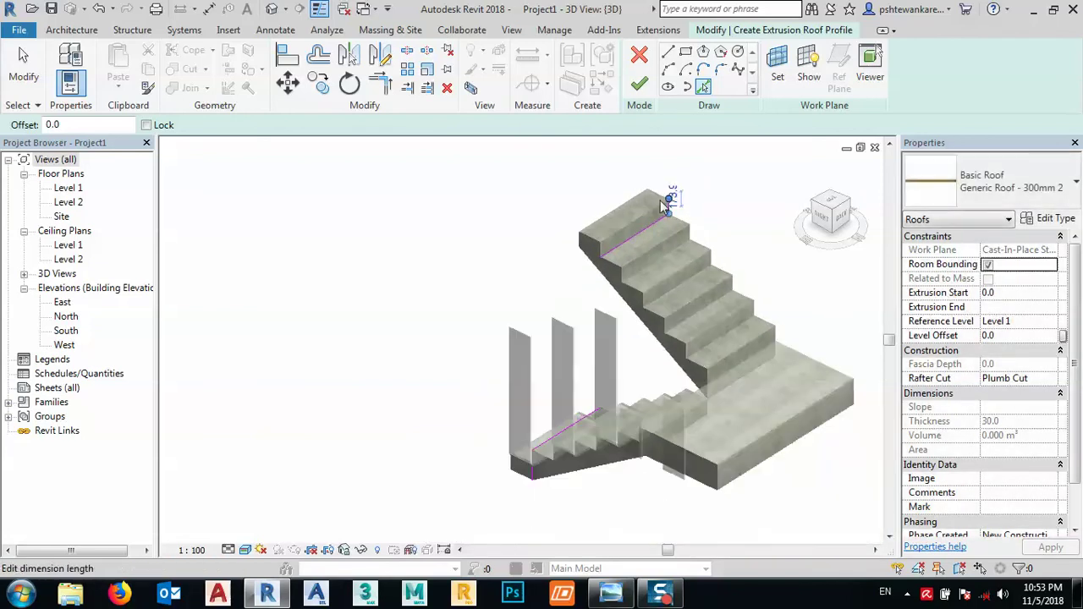
scroll(529, 470, "up", 4)
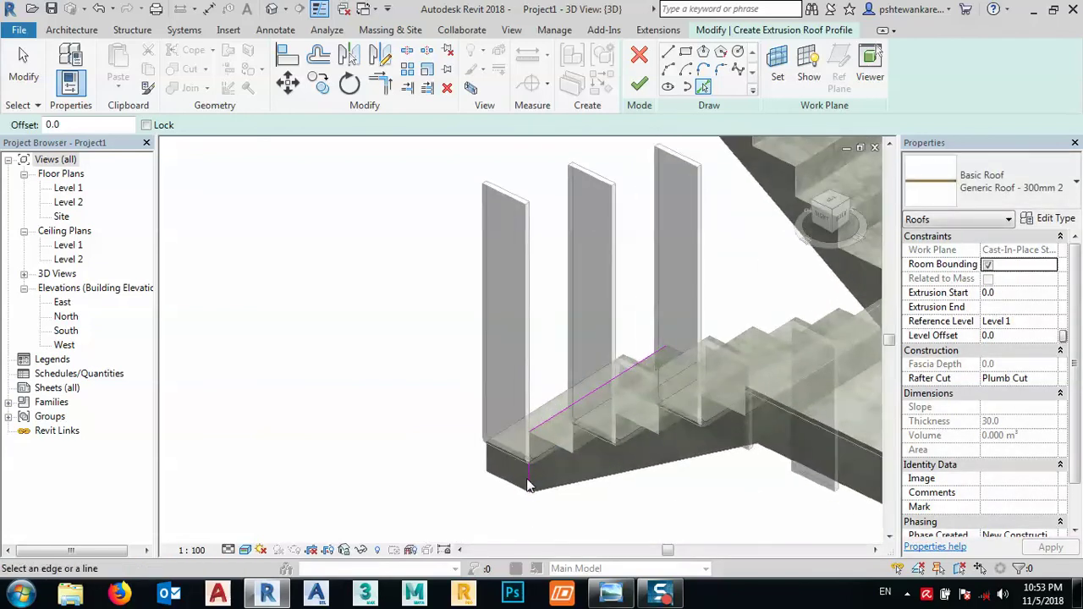
scroll(634, 292, "up", 2)
middle_click_drag(638, 271, 583, 347)
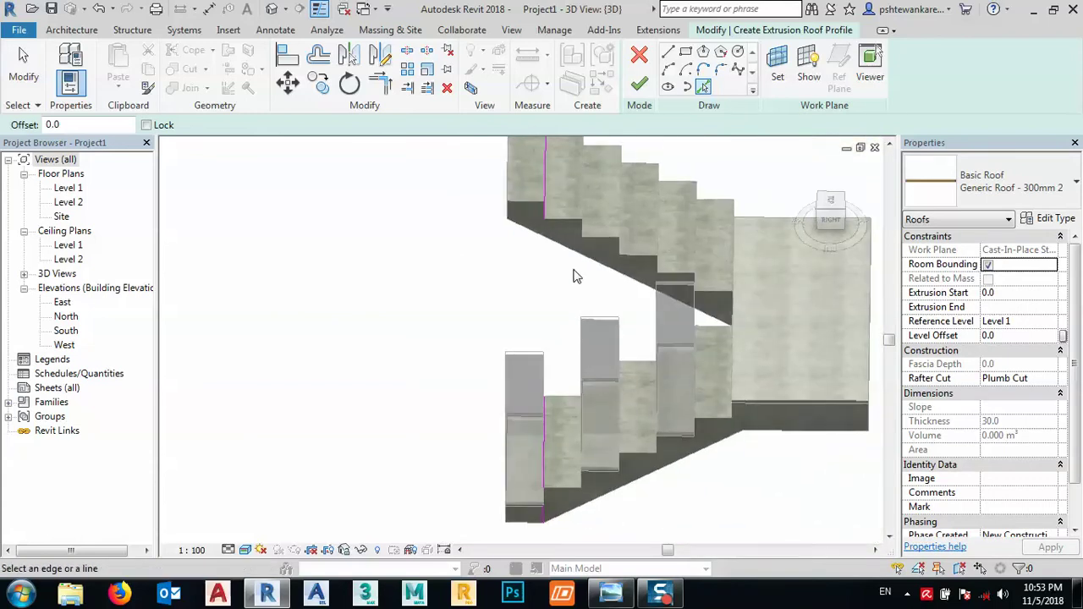
left_click(670, 52)
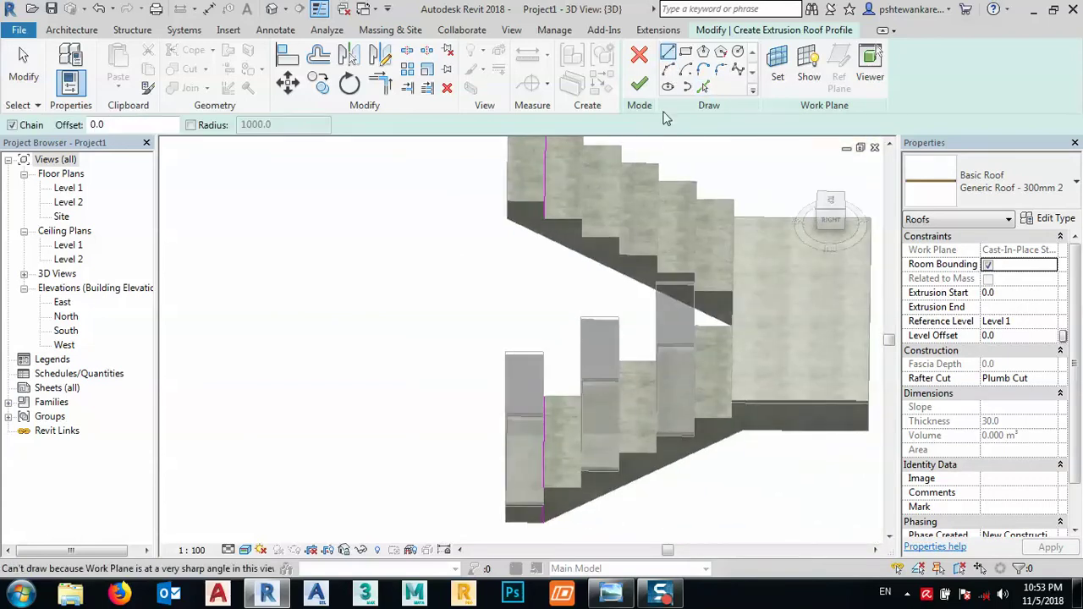
middle_click_drag(549, 230, 460, 242, "shift")
scroll(467, 210, "up", 5)
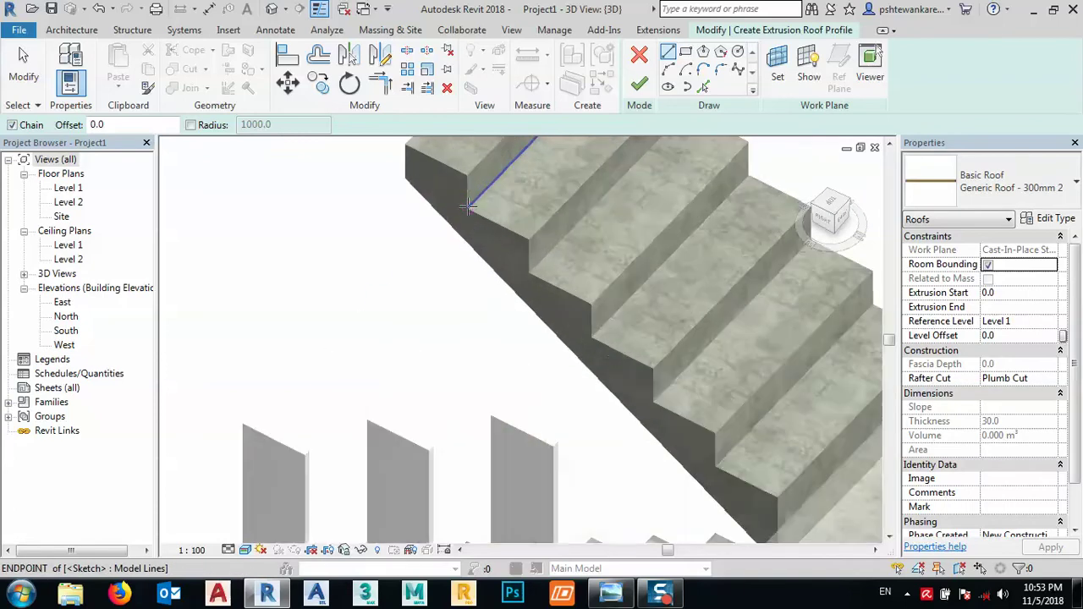
left_click(467, 209)
scroll(467, 209, "down", 3)
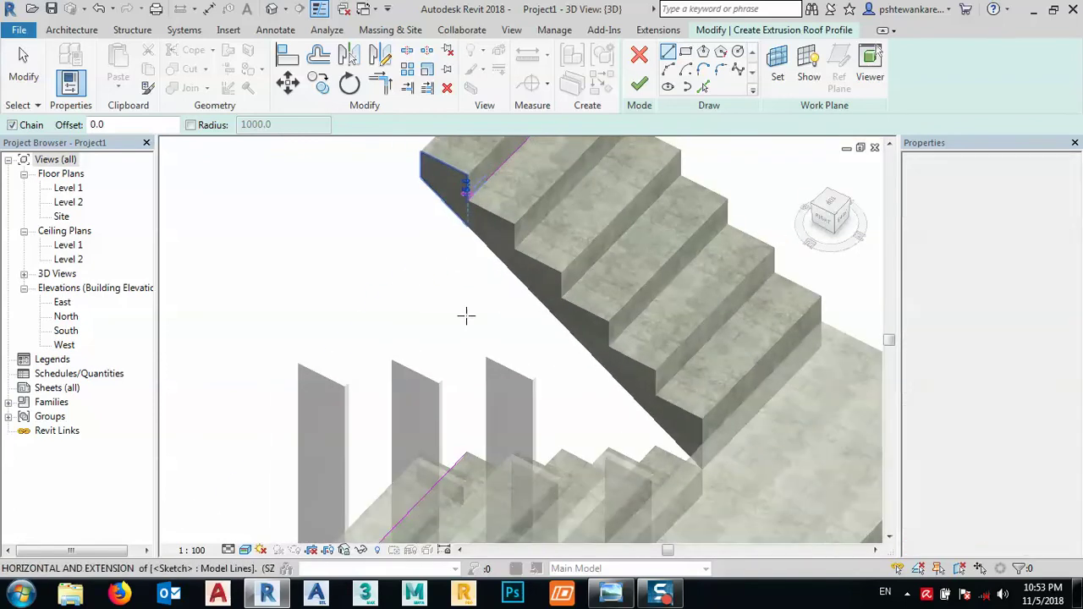
scroll(467, 313, "down", 3)
scroll(467, 319, "up", 5)
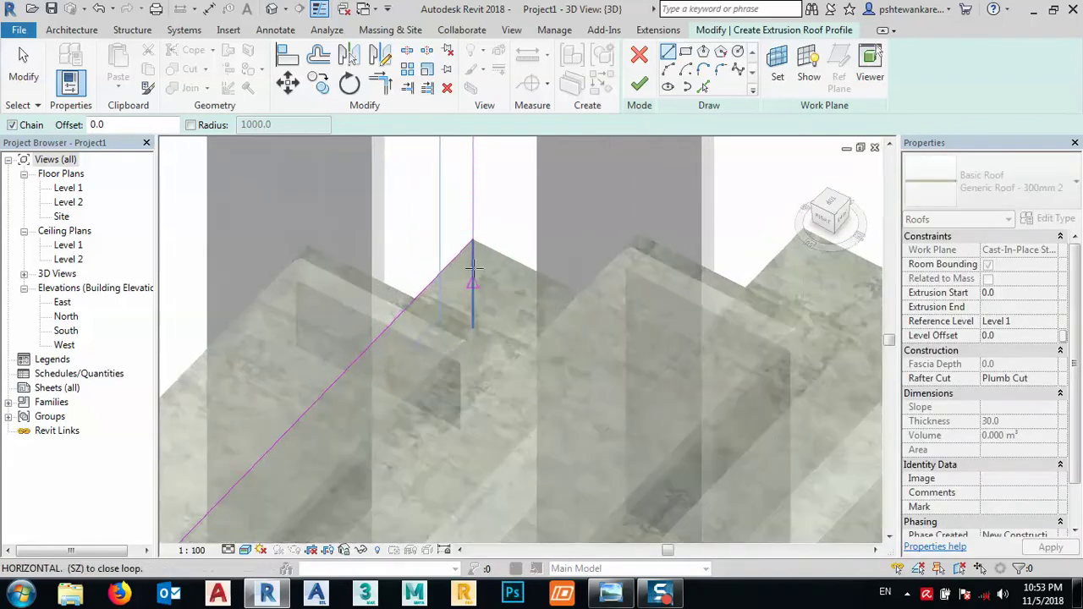
left_click(472, 240)
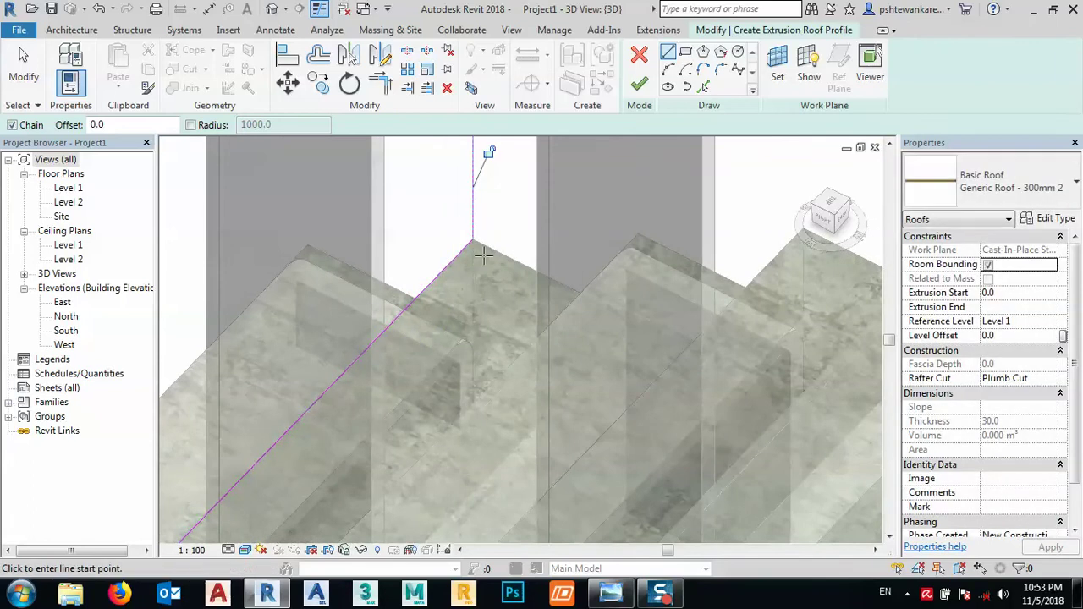
Extend the vertical line to the stair endpoint, making it 347.8 long
key("Escape")
scroll(499, 215, "down", 4)
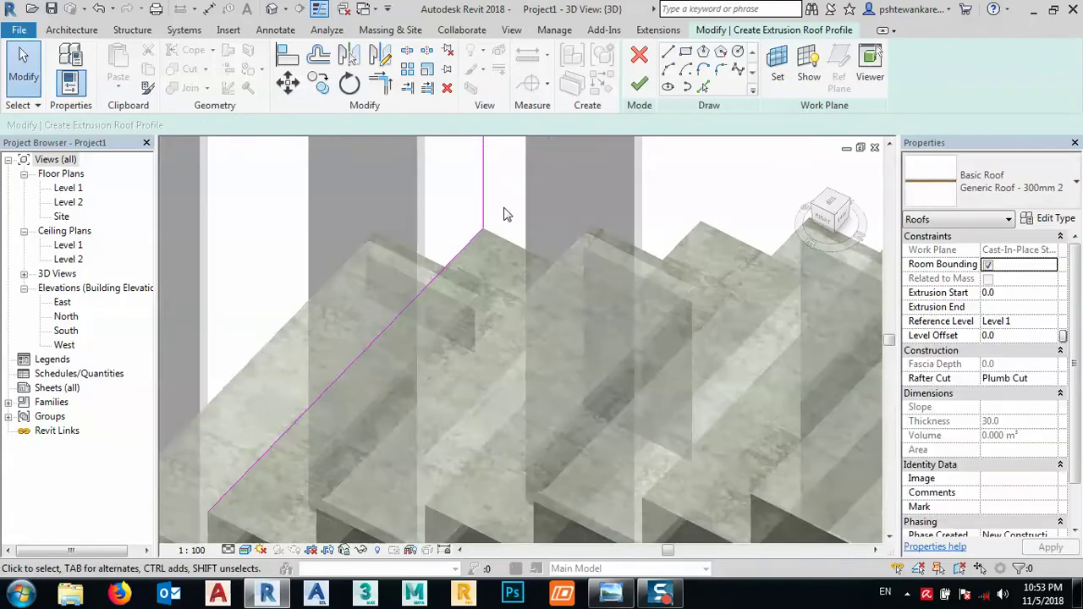
scroll(379, 342, "up", 5)
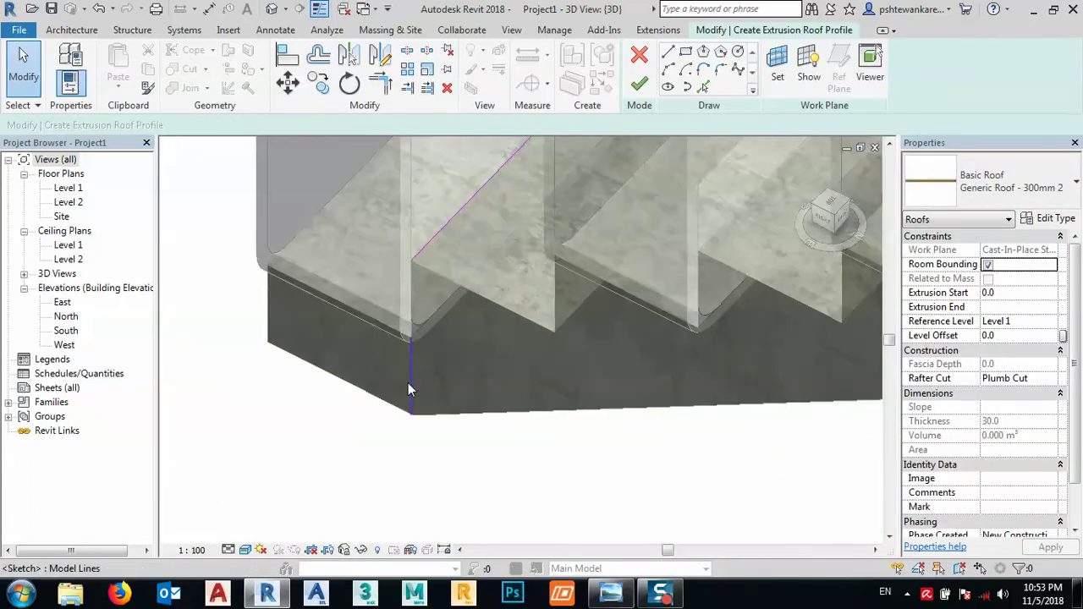
left_click_drag(408, 382, 410, 262)
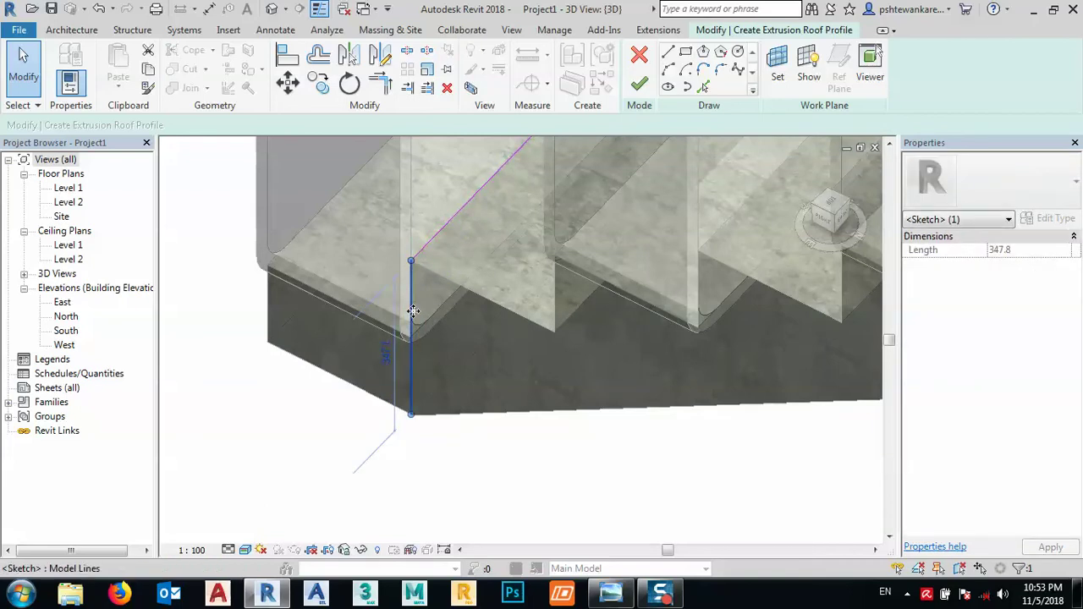
mouse_move(425, 337)
middle_mouse_down("shift")
mouse_move(510, 336)
mouse_move(756, 290)
mouse_move(476, 306)
mouse_move(497, 296)
middle_mouse_up("shift")
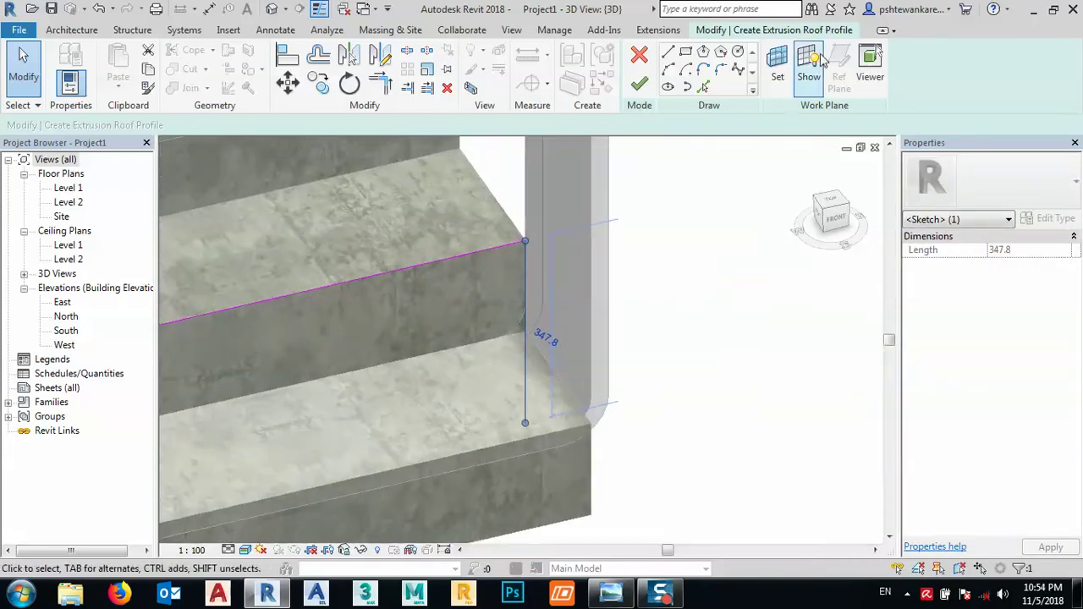
Round the first two profile corners with Fillet Arc
left_click(720, 71)
left_click(498, 249)
left_click(523, 254)
scroll(510, 265, "up", 2)
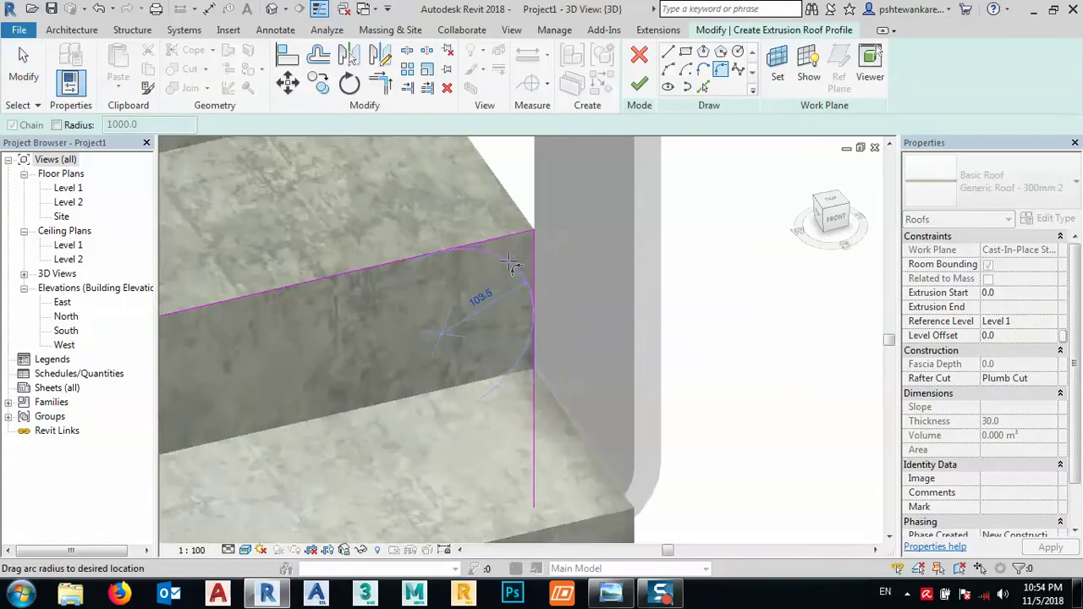
left_click(510, 265)
scroll(510, 265, "down", 4)
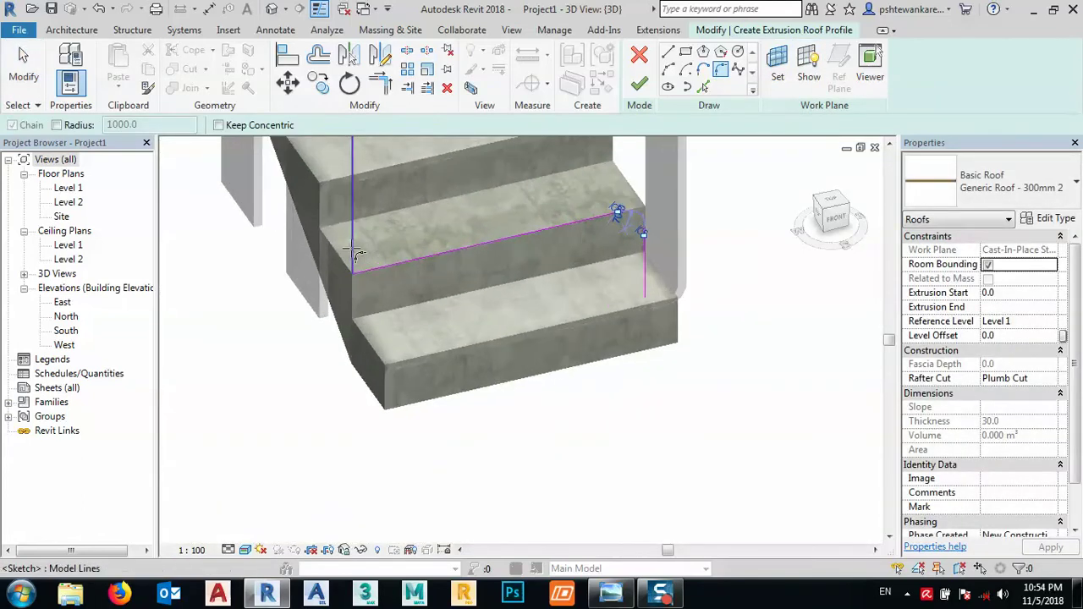
left_click(354, 254)
left_click(362, 264)
scroll(362, 262, "up", 2)
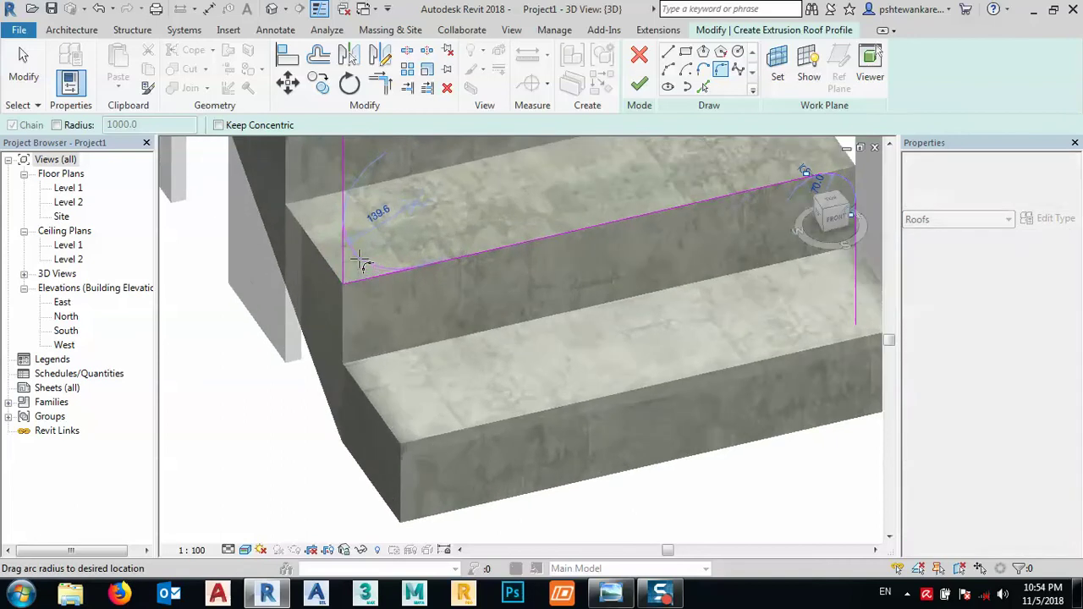
left_click(360, 260)
scroll(384, 286, "down", 4)
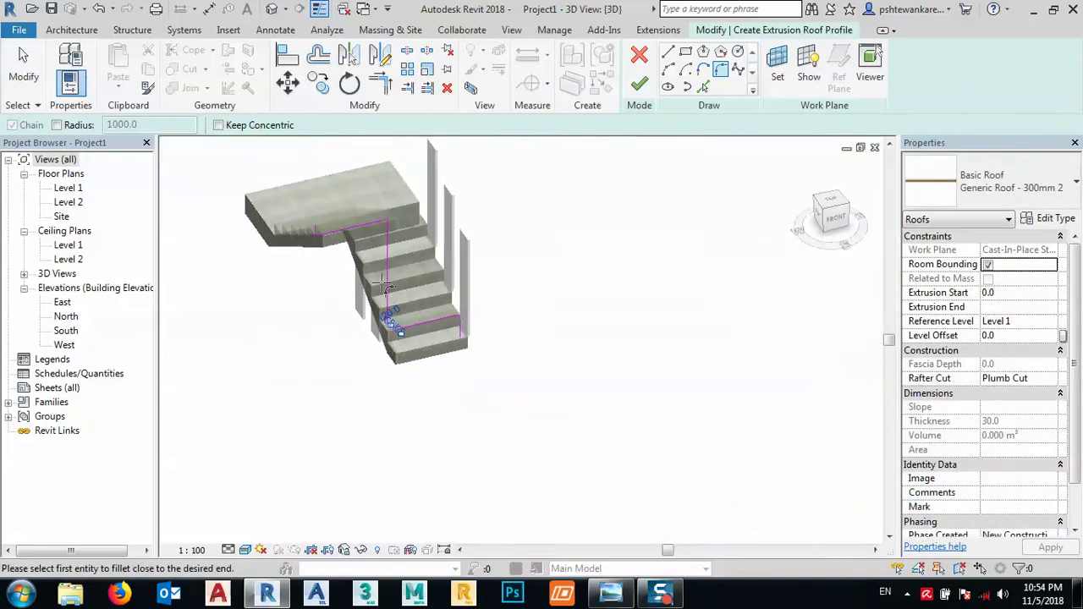
Add fillet arcs at two more corners, including the landing corner
scroll(385, 286, "up", 5)
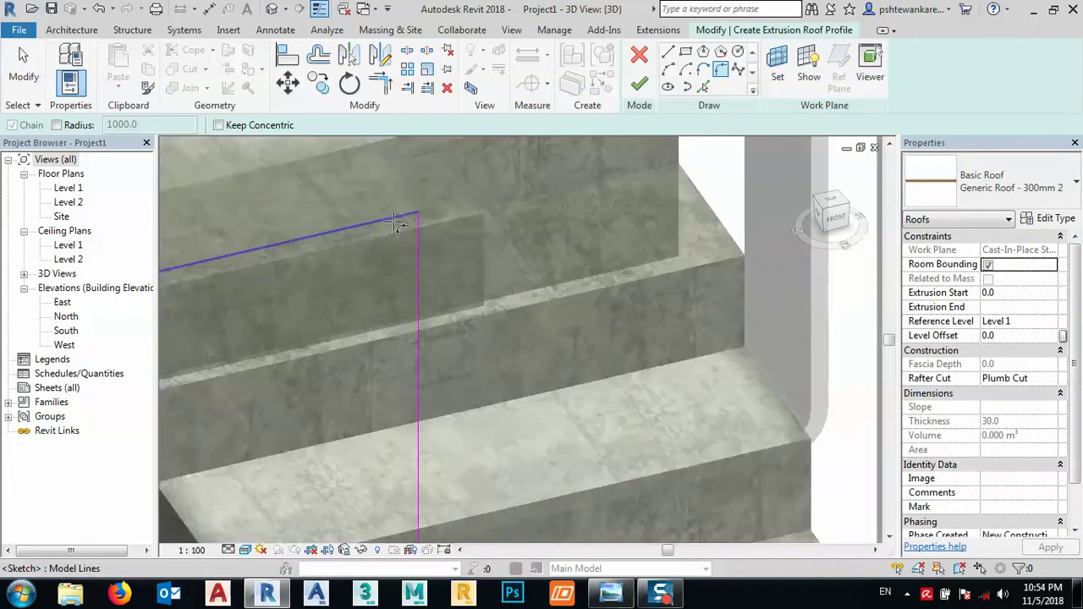
left_click(427, 238)
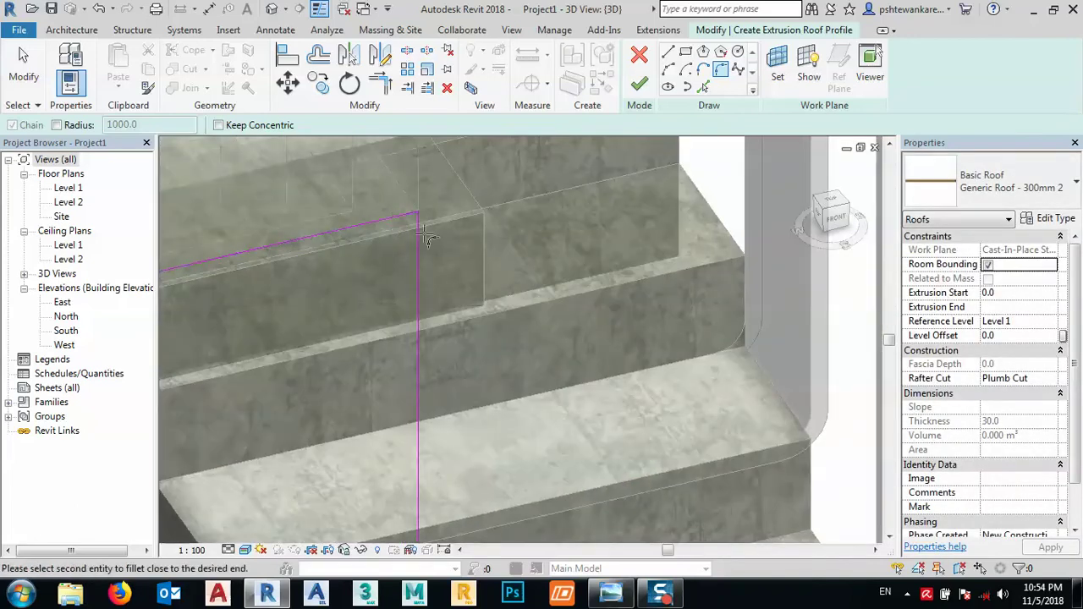
left_click(419, 245)
left_click(389, 247)
scroll(535, 204, "down", 3)
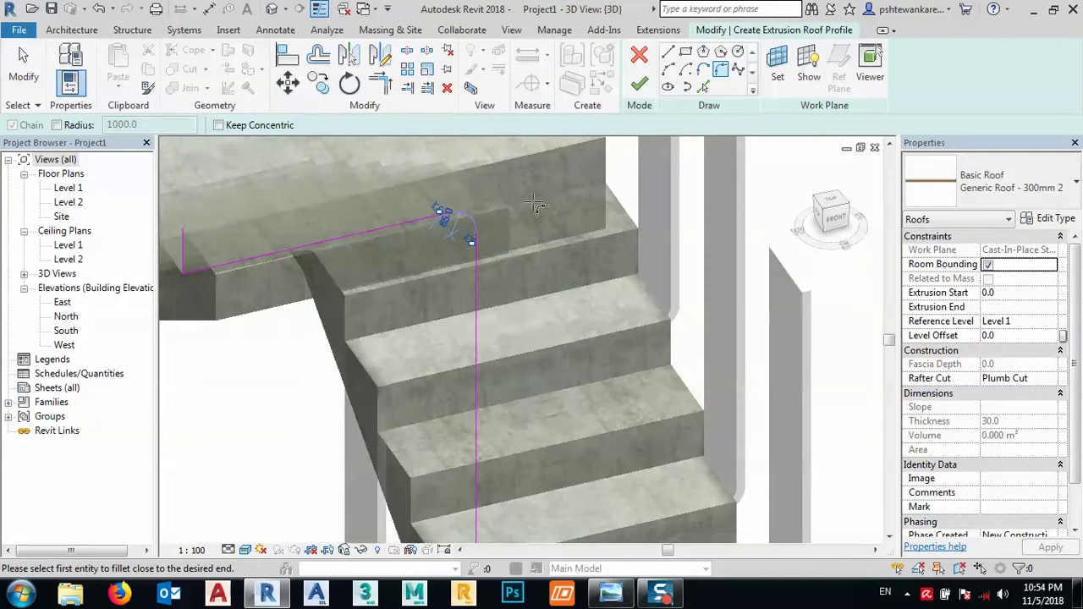
scroll(508, 215, "down", 3)
scroll(362, 230, "up", 7)
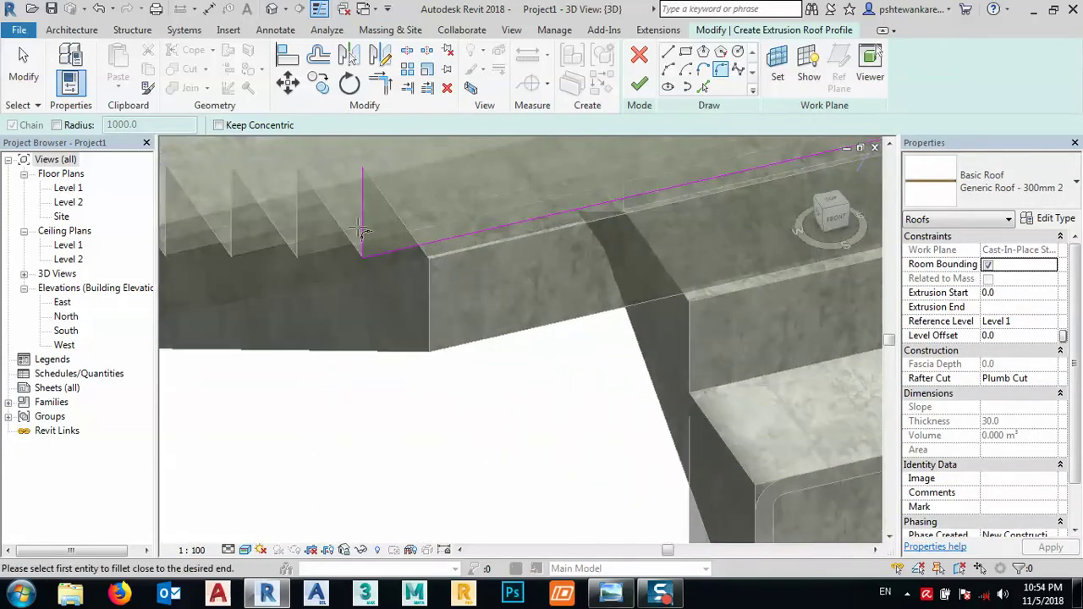
left_click(366, 241)
scroll(372, 249, "up", 3)
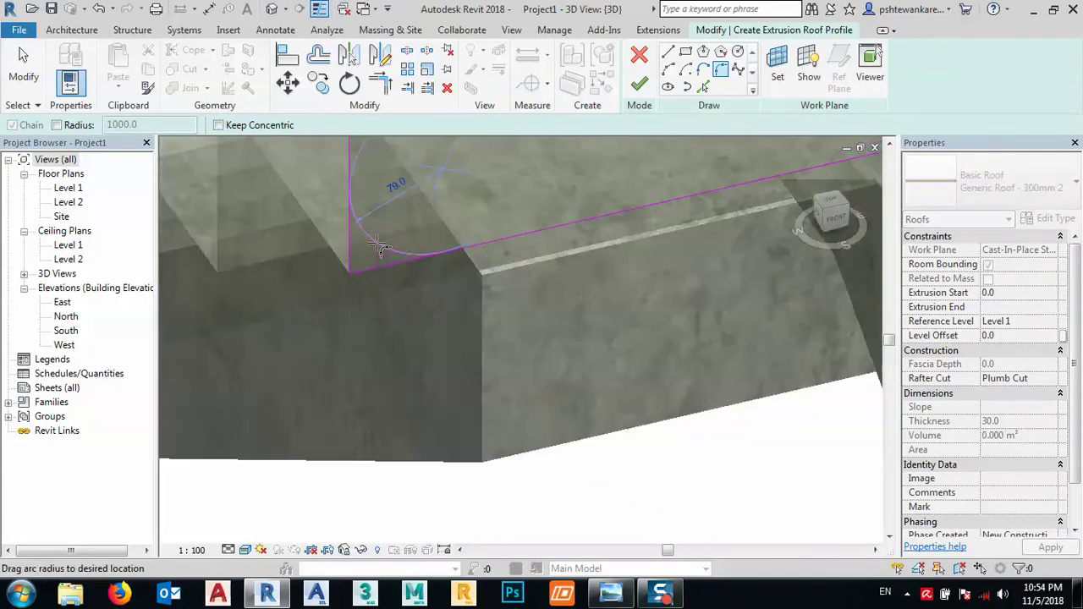
left_click(372, 263)
key("Escape")
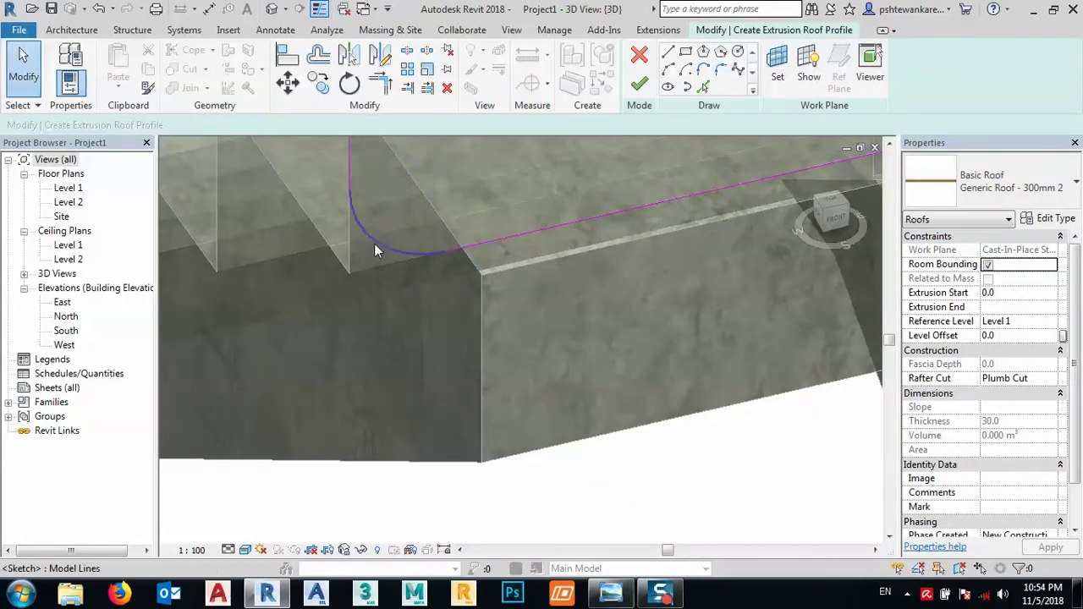
Set the first two fillet arcs to a radius of 50
left_click(373, 243)
left_click(396, 193)
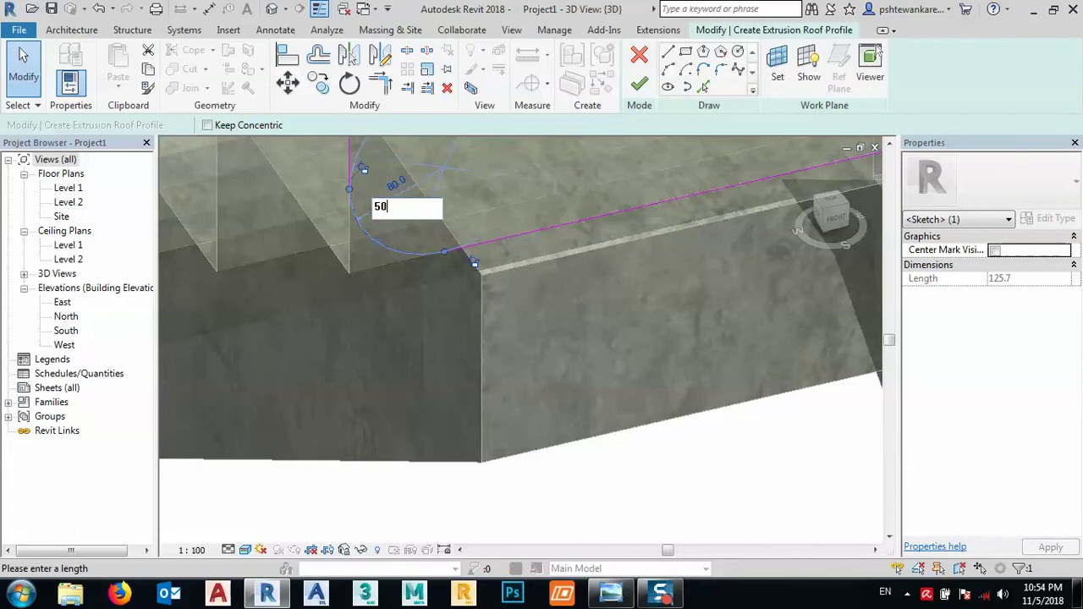
type("50")
key("Return")
scroll(377, 302, "down", 3)
scroll(574, 302, "up", 4)
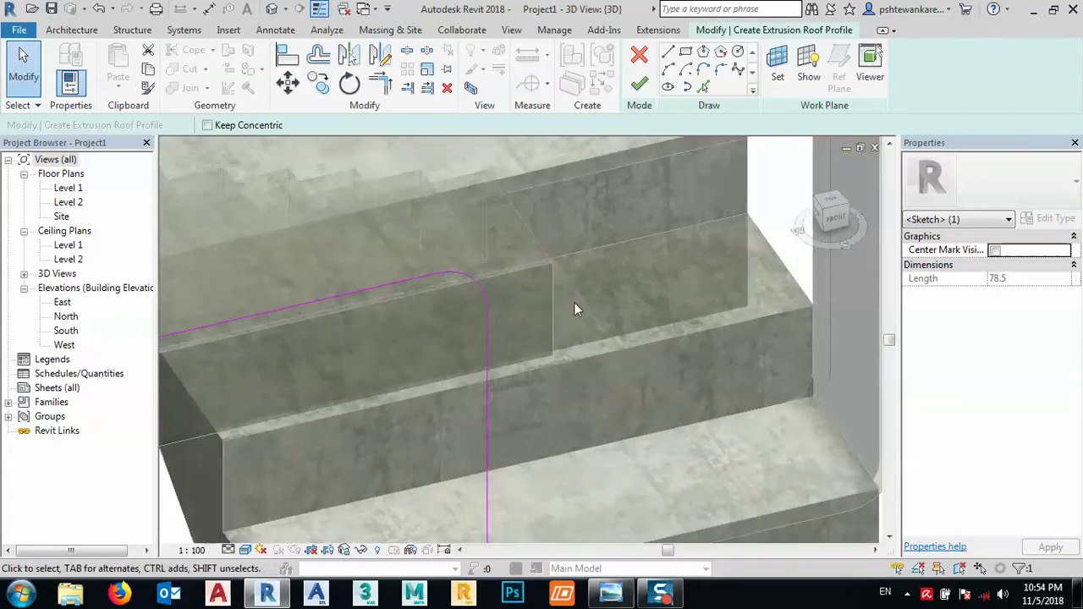
middle_click_drag(574, 304, 504, 307)
left_click(399, 288)
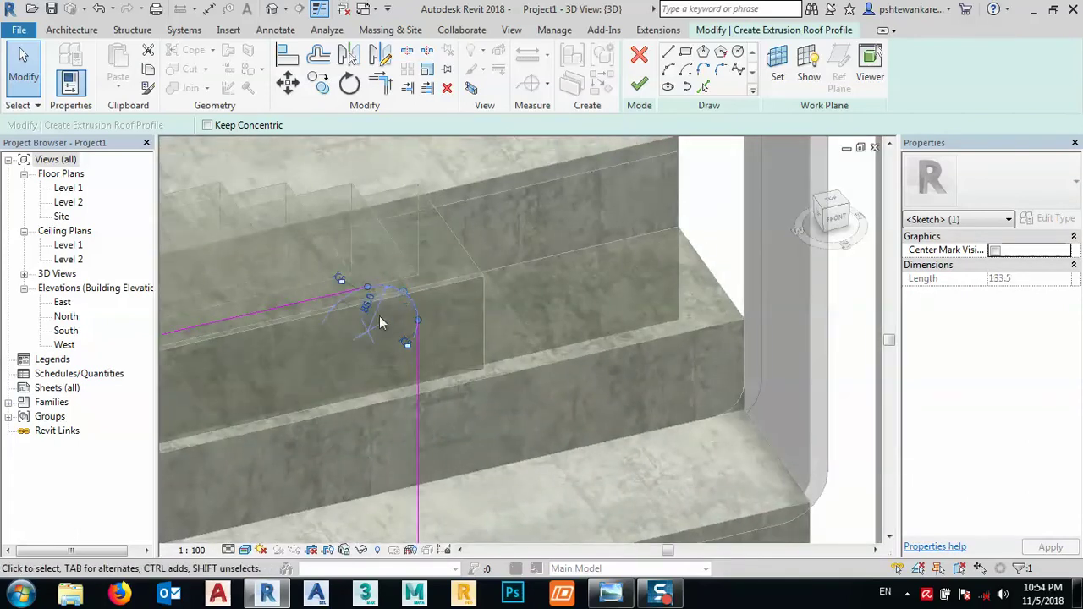
left_click(369, 308)
type("50")
key("Return")
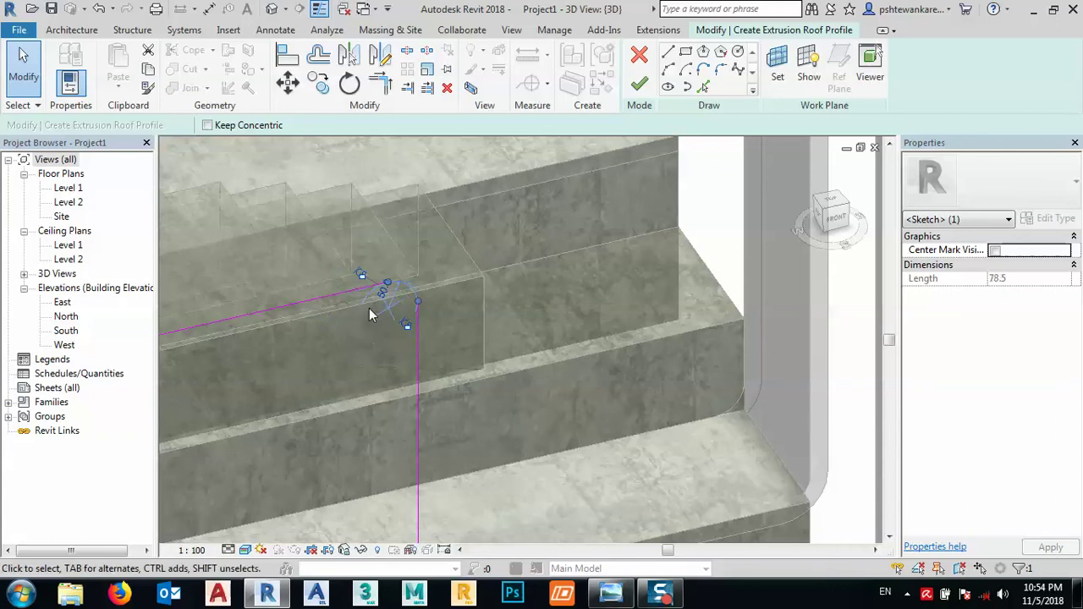
scroll(423, 178, "down", 3)
scroll(414, 474, "up", 3)
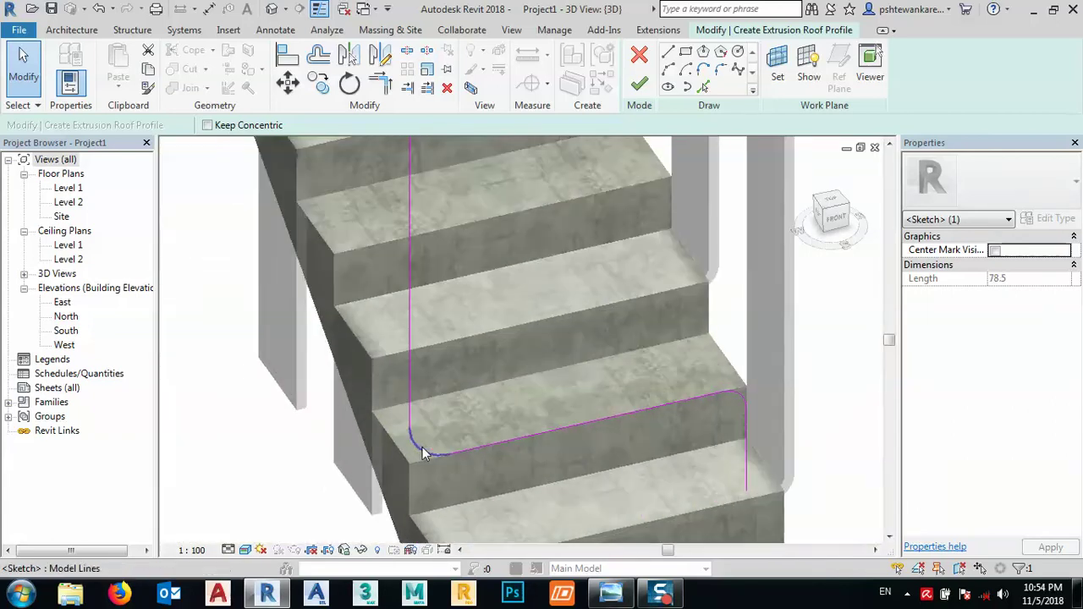
Set the lower and upper fillet arcs to a radius of 50
left_click(422, 446)
left_click(430, 421)
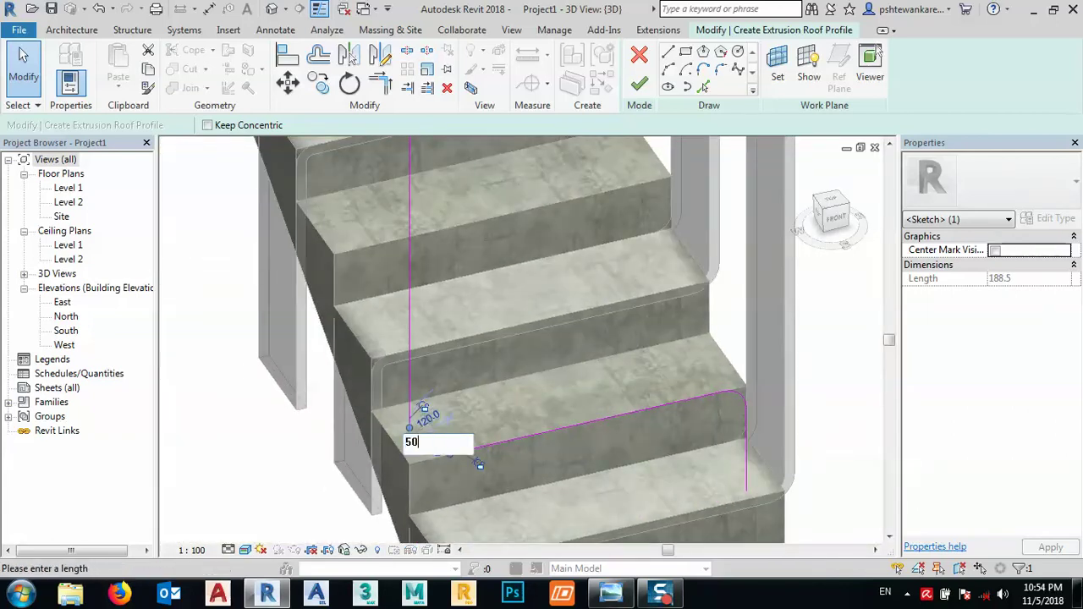
key("Return")
scroll(445, 327, "up", 1)
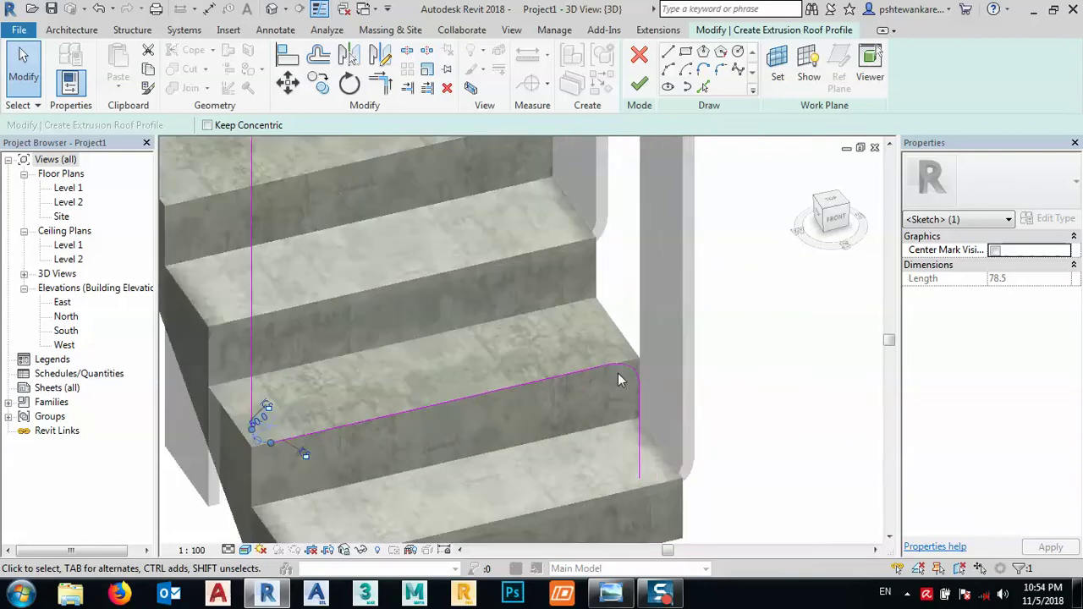
scroll(617, 380, "up", 2)
left_click(634, 365)
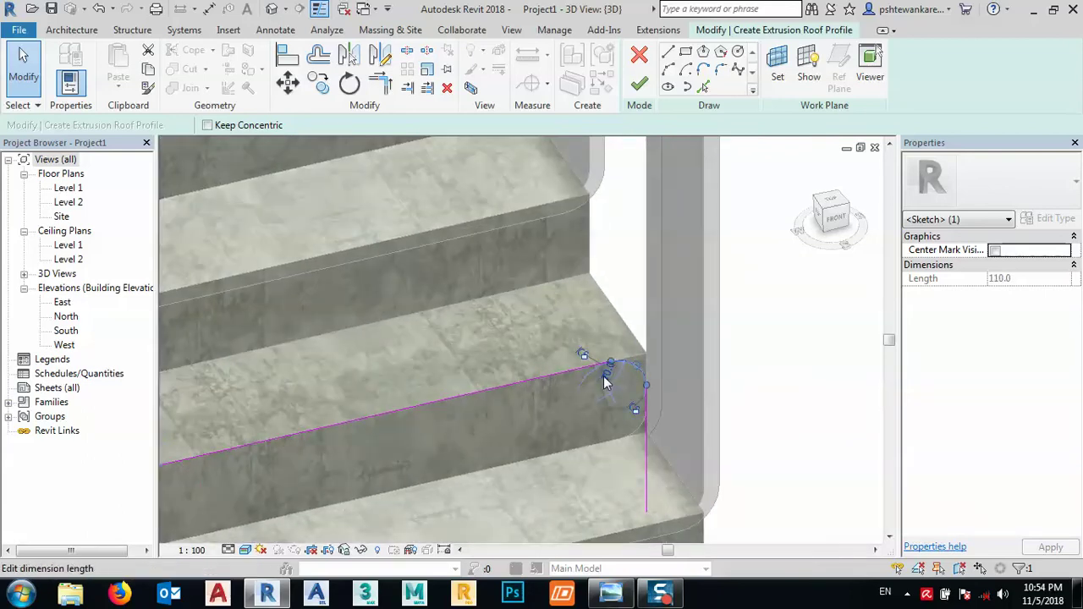
left_click(605, 378)
type("50")
key("Return")
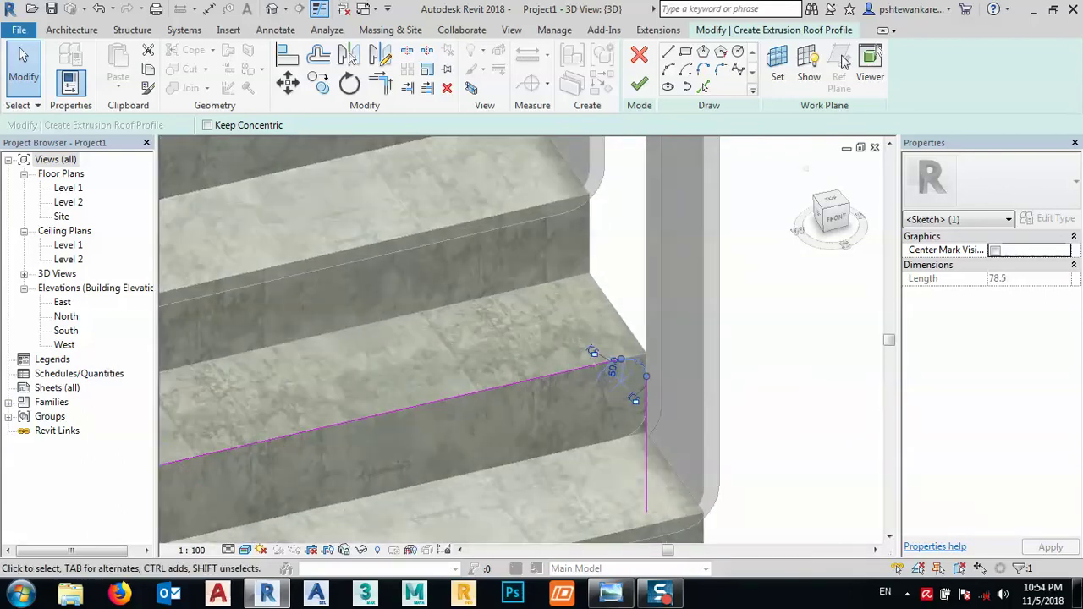
Finish the profile into a Generic Roof - 300mm 2 ribbon with extrusion end -275.0
left_click(641, 84)
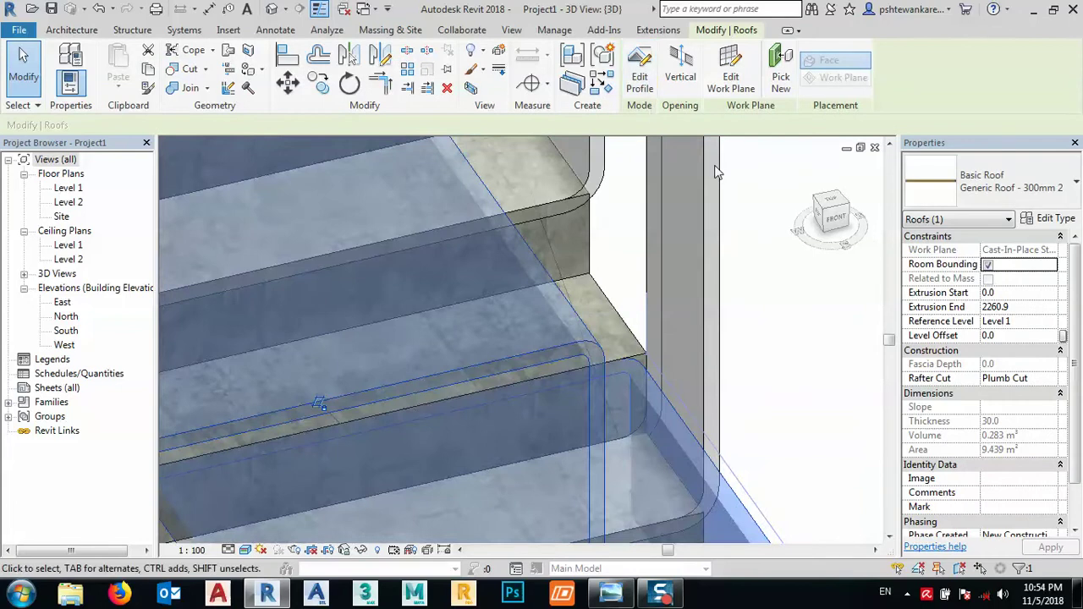
scroll(723, 351, "down", 4)
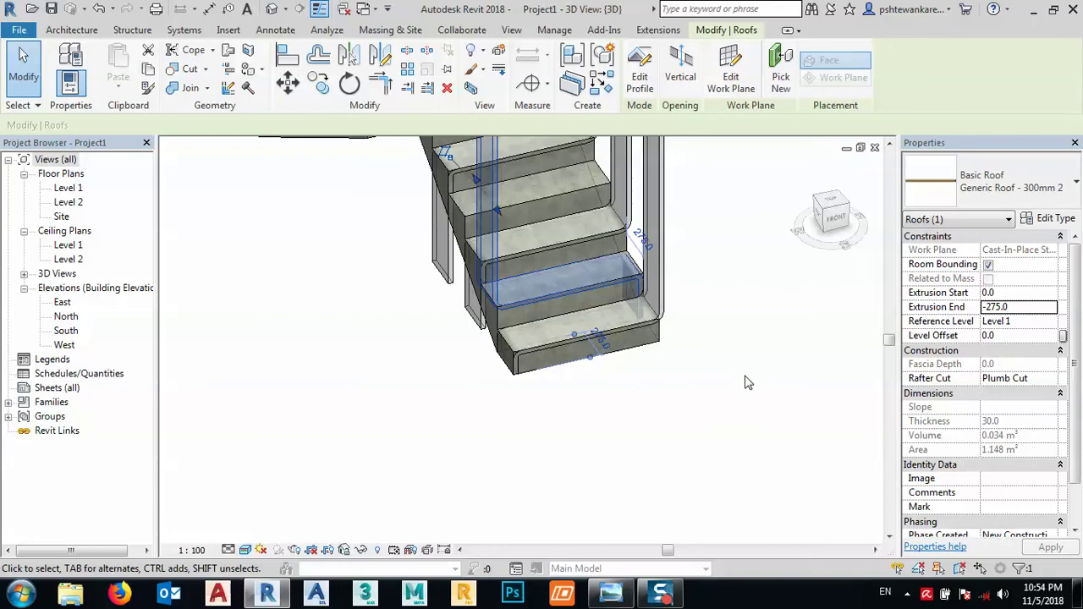
left_click(601, 418)
scroll(605, 420, "down", 3)
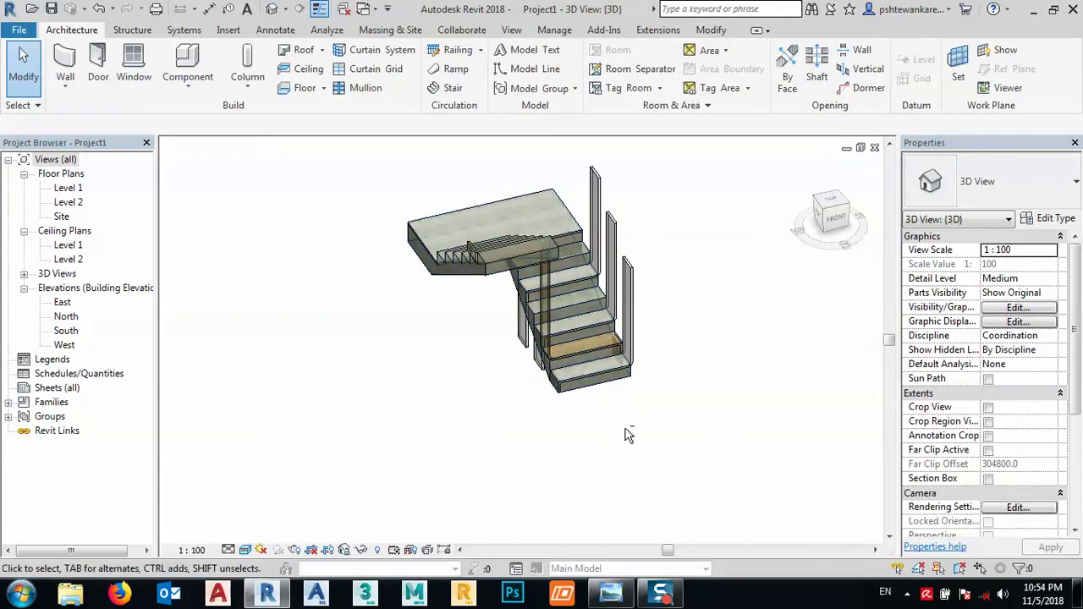
middle_click_drag(624, 434, 604, 406, "shift")
scroll(590, 359, "up", 3)
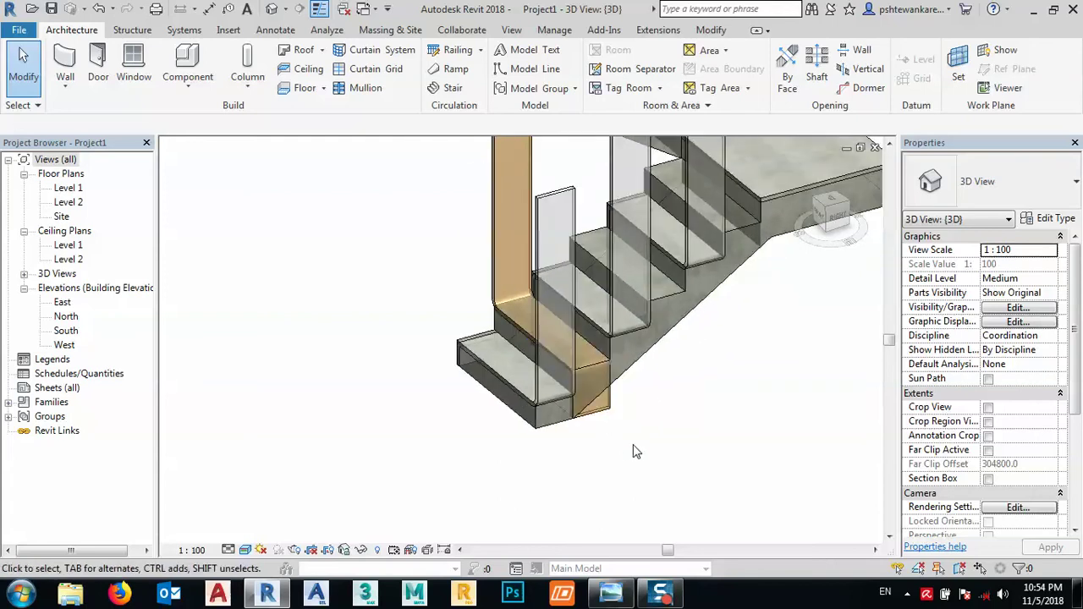
scroll(601, 482, "up", 2)
middle_click_drag(515, 411, 603, 365, "shift")
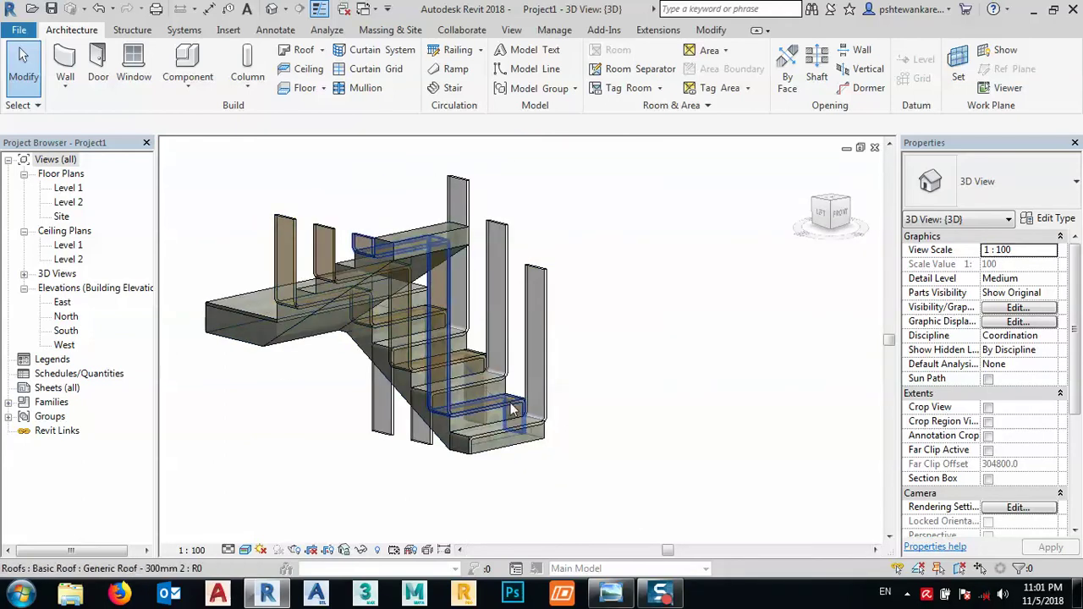
Apply the Realistic style via Graphic Display Options and orbit to inspect the ribbons
left_click(244, 551)
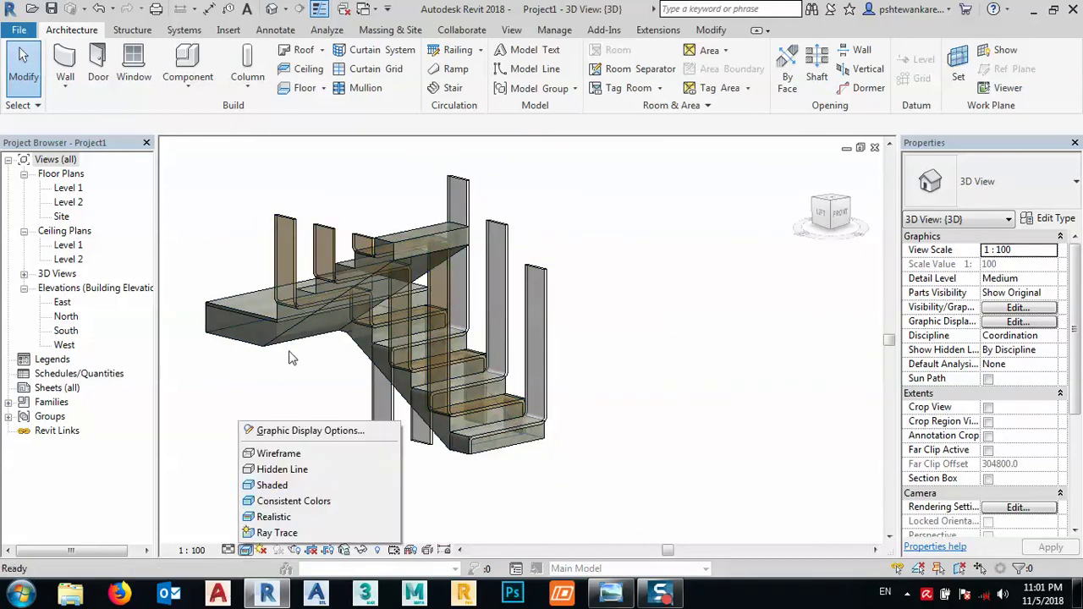
left_click(301, 430)
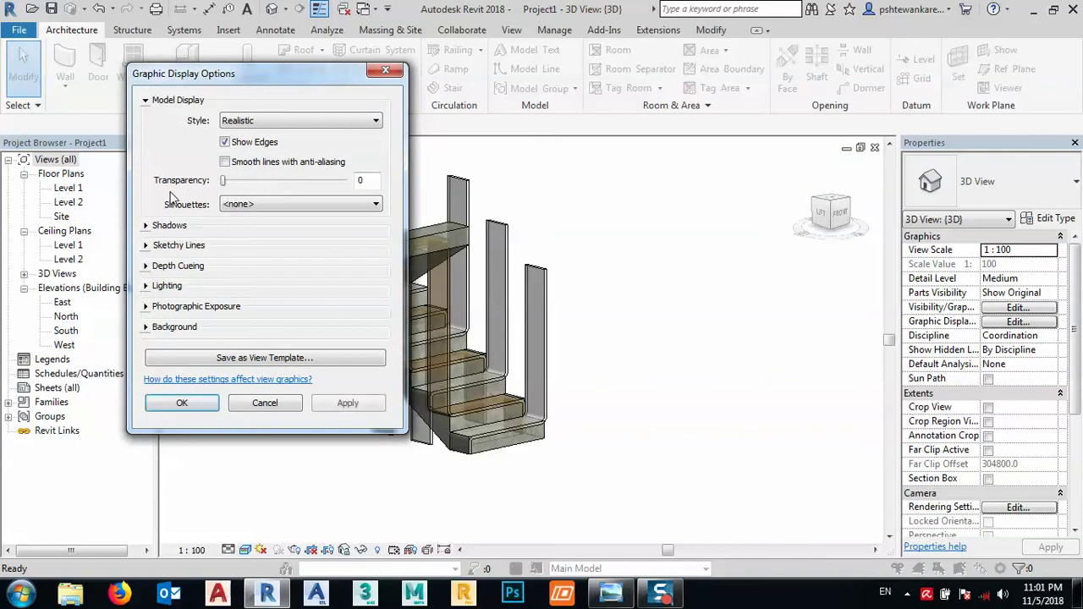
left_click(359, 406)
left_click(182, 403)
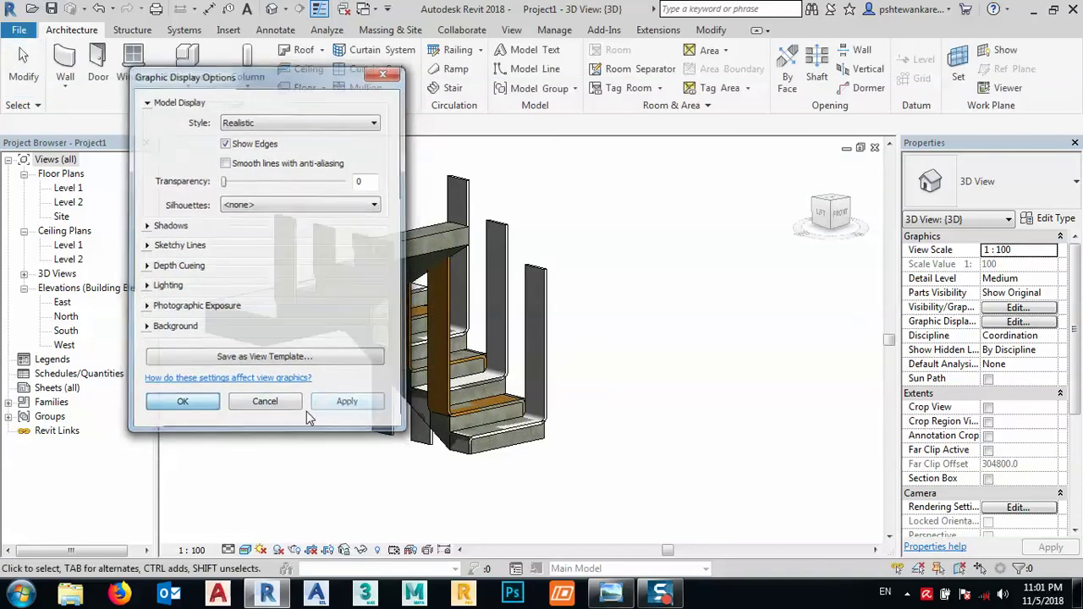
middle_click_drag(473, 423, 433, 397, "shift")
middle_click_drag(433, 347, 550, 495, "shift")
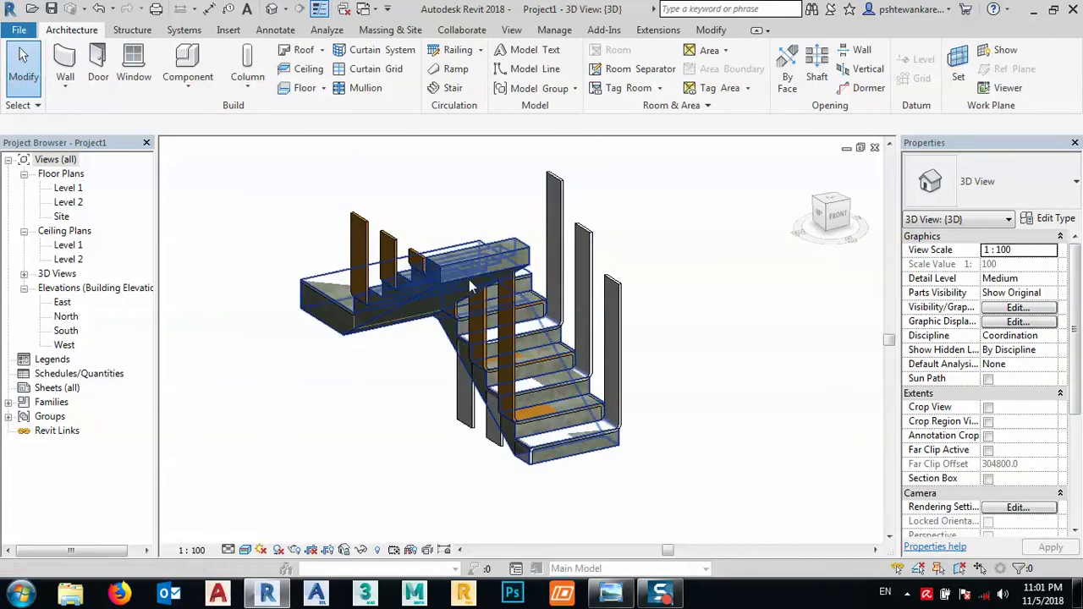
left_click(525, 255)
Delete the concrete stair, leaving the ribbons and landing slab, and check the reference photo
key("Delete")
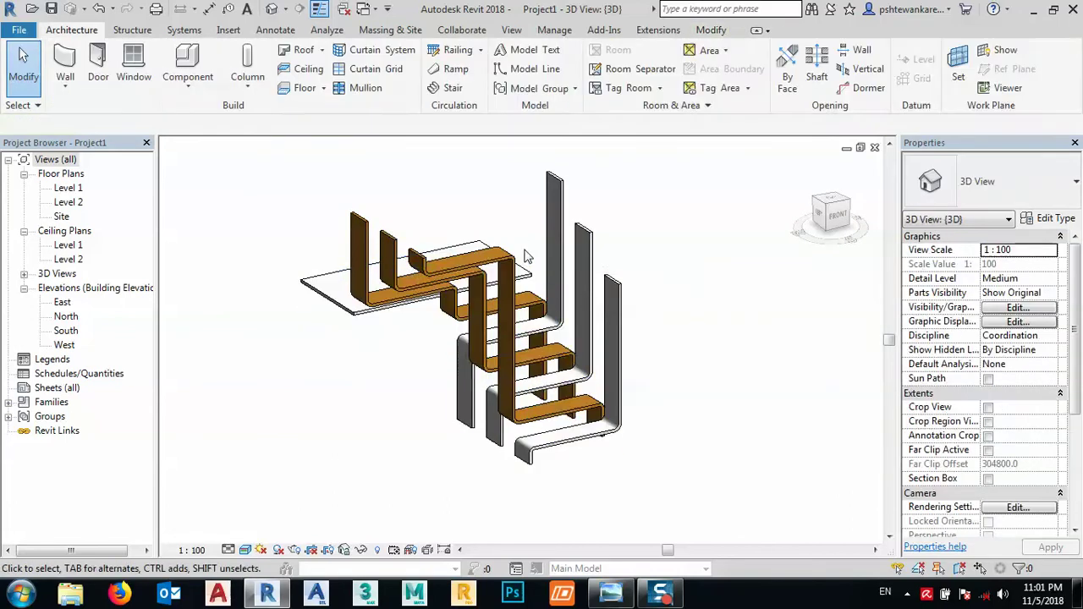
middle_click_drag(533, 445, 546, 365, "shift")
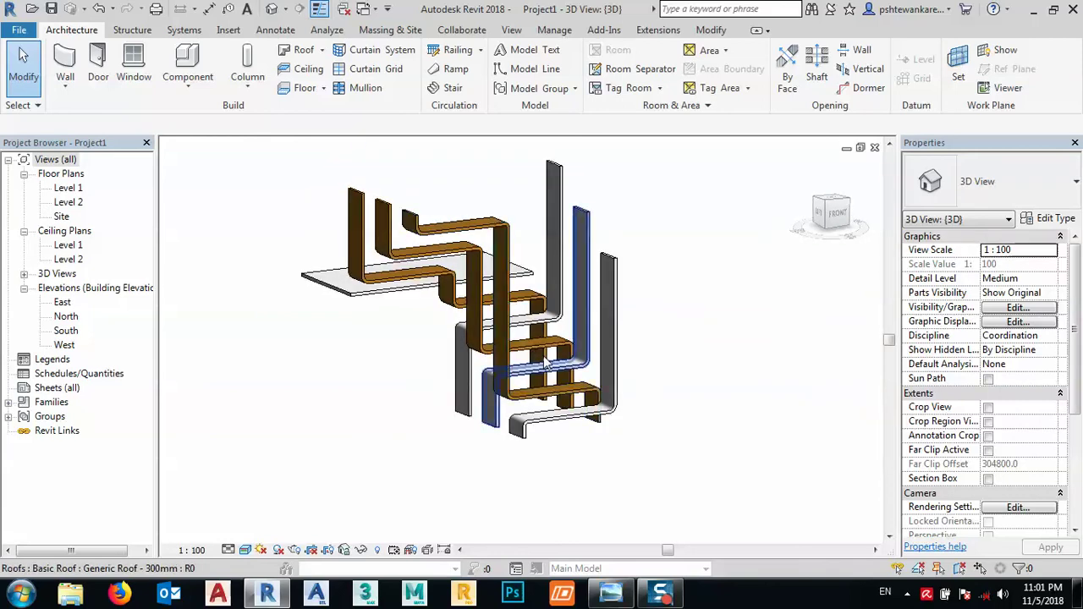
scroll(520, 423, "up", 3)
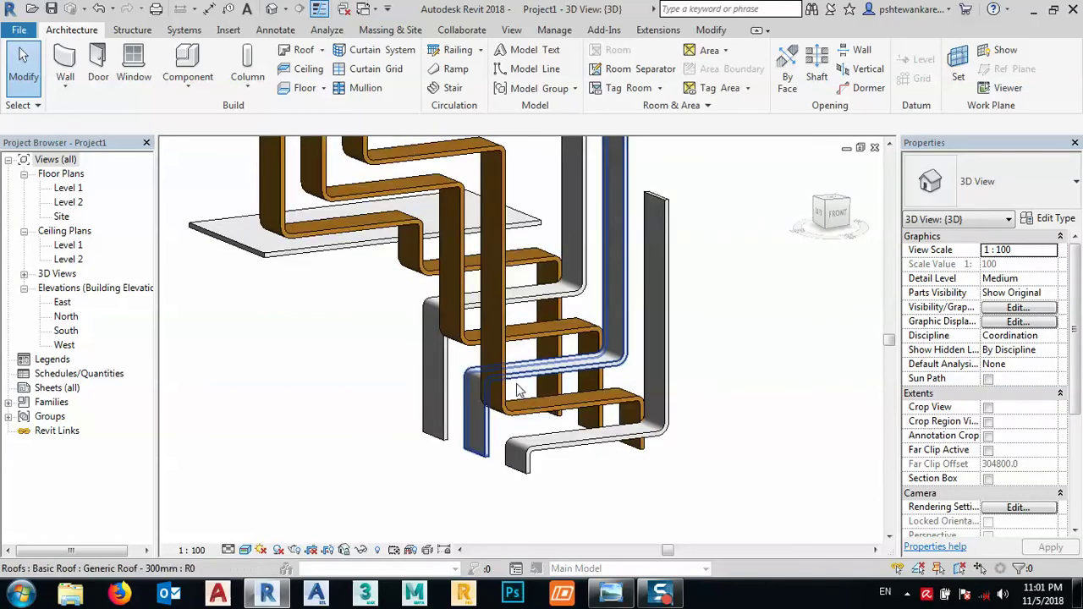
scroll(518, 398, "down", 2)
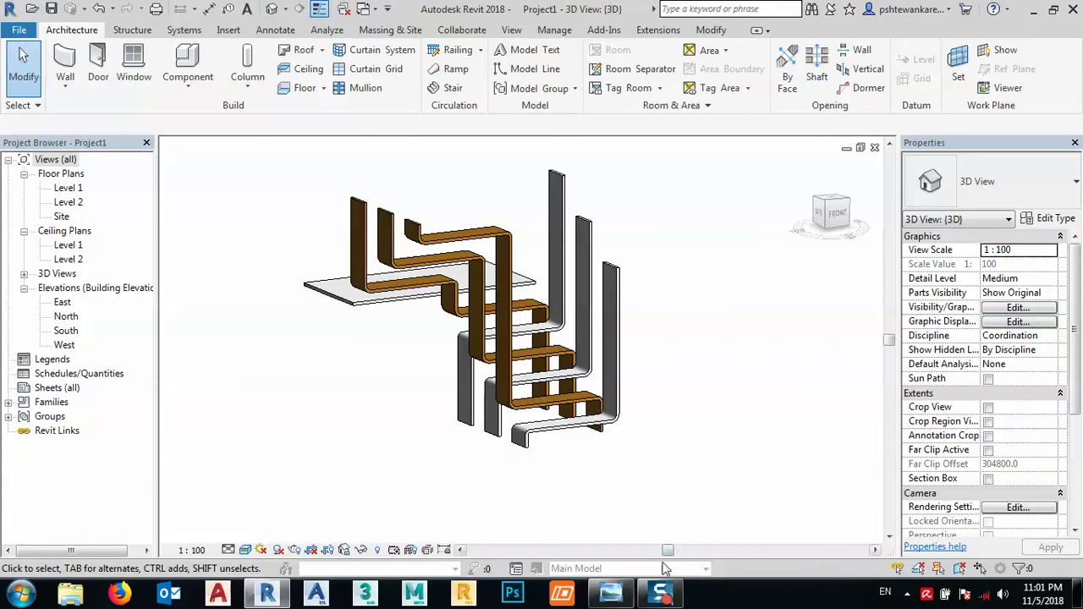
key("alt+Tab")
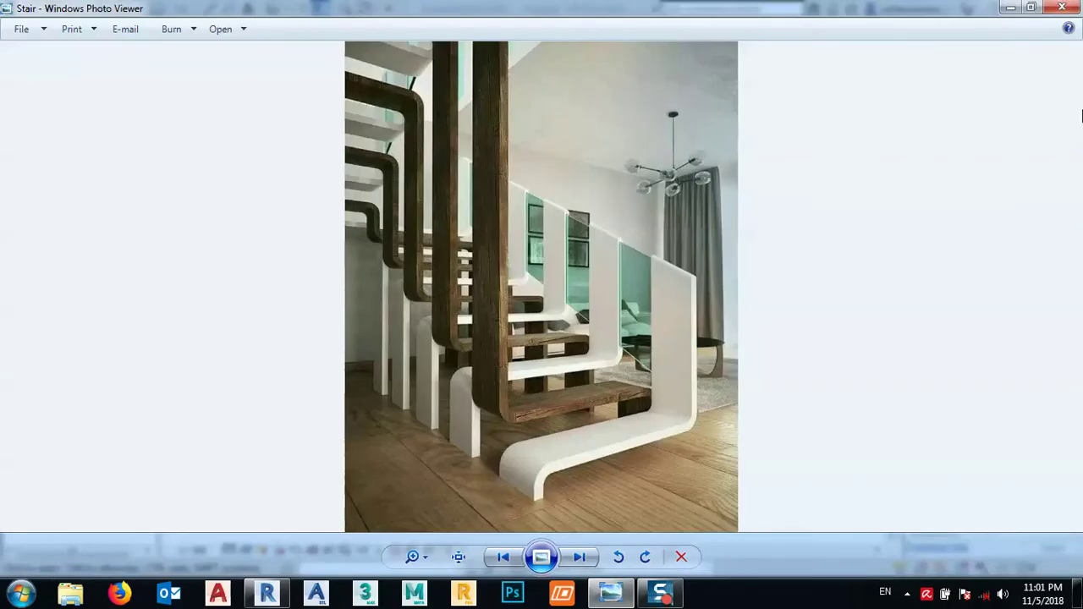
left_click(1002, 7)
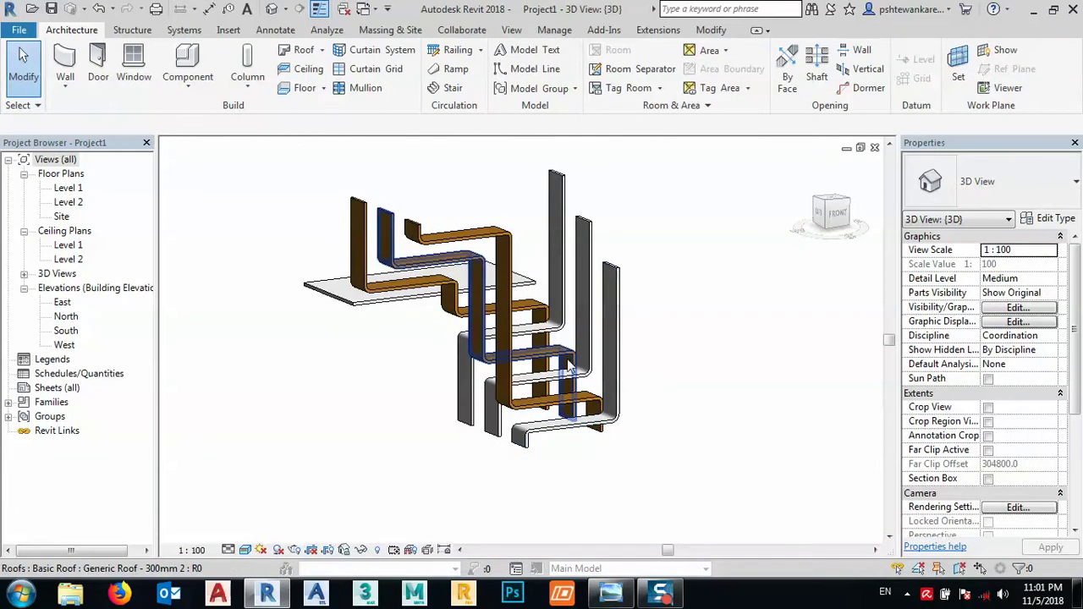
Snap to the ViewCube FRONT view and zoom onto the lower flights
scroll(565, 427, "up", 2)
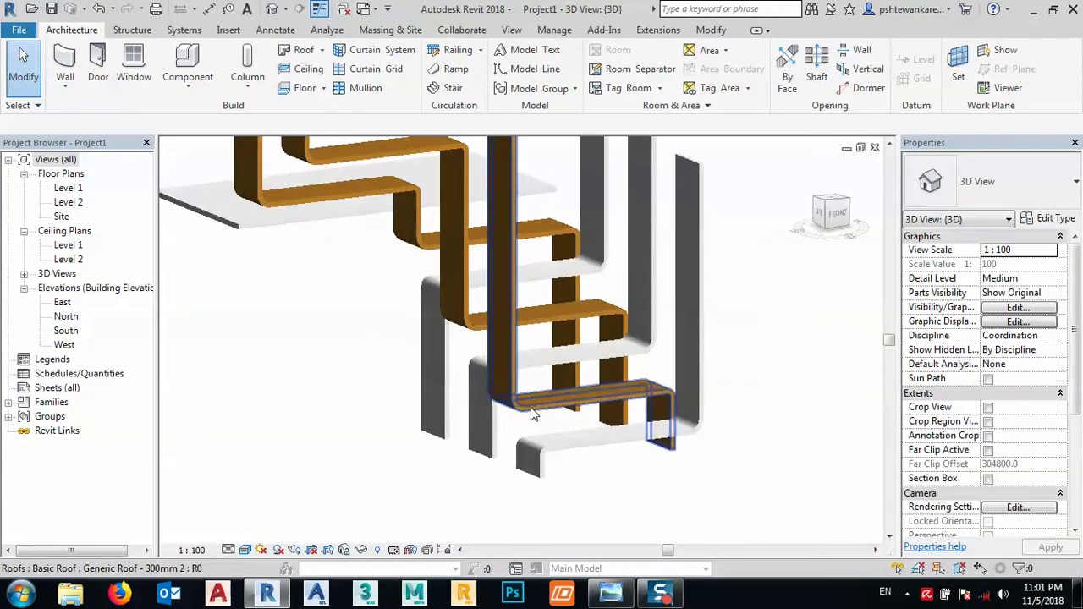
middle_click_drag(572, 446, 500, 476, "shift")
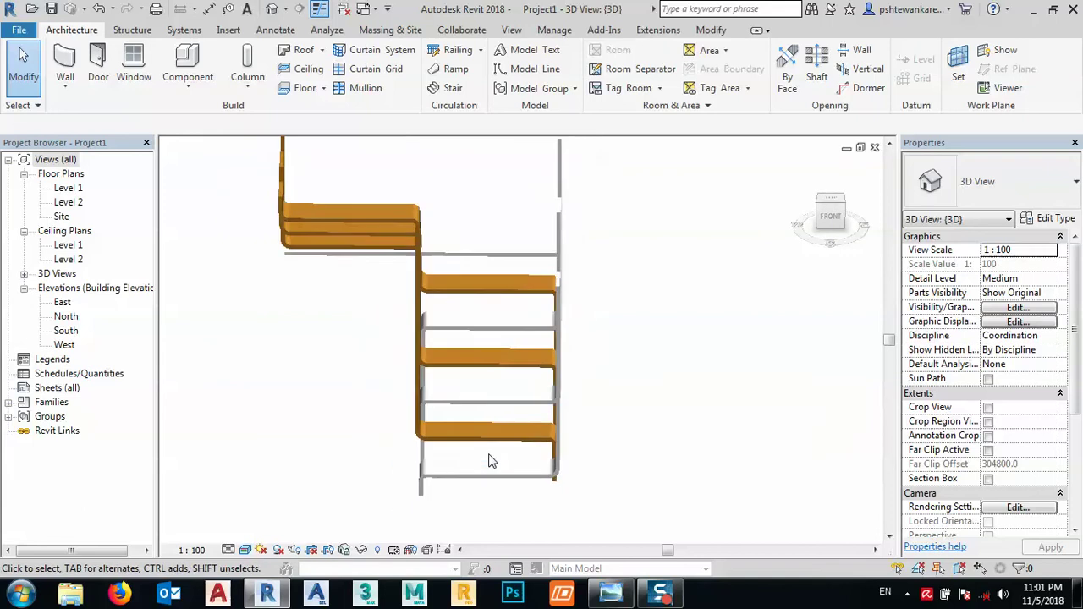
left_click_drag(833, 244, 843, 216)
left_click(844, 216)
scroll(546, 337, "up", 4)
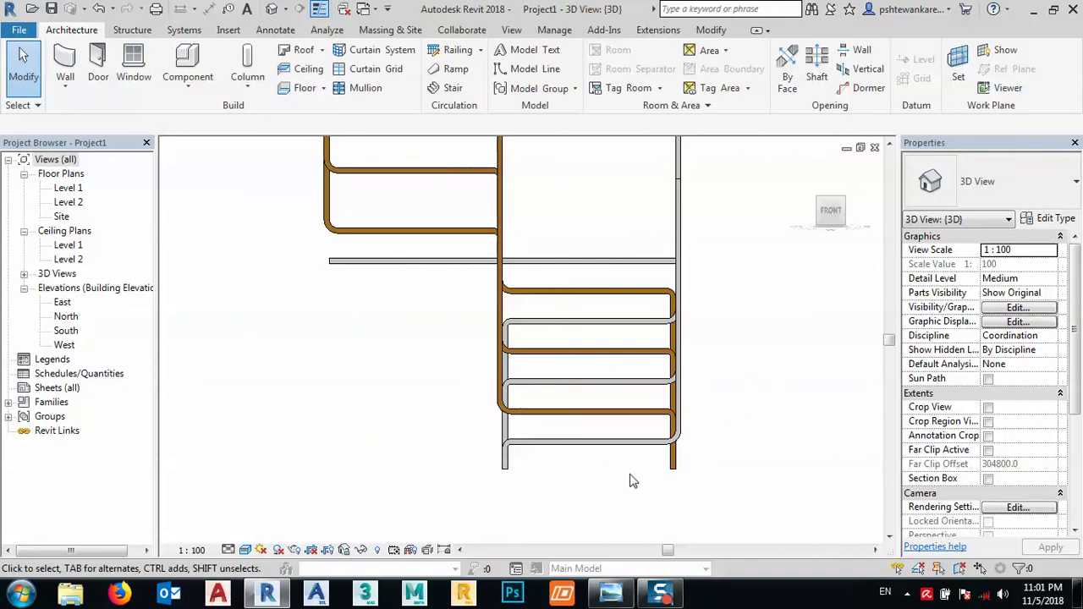
Nudge the four white roof ribbons left with the arrow key to align with the wooden ones
left_click(657, 246)
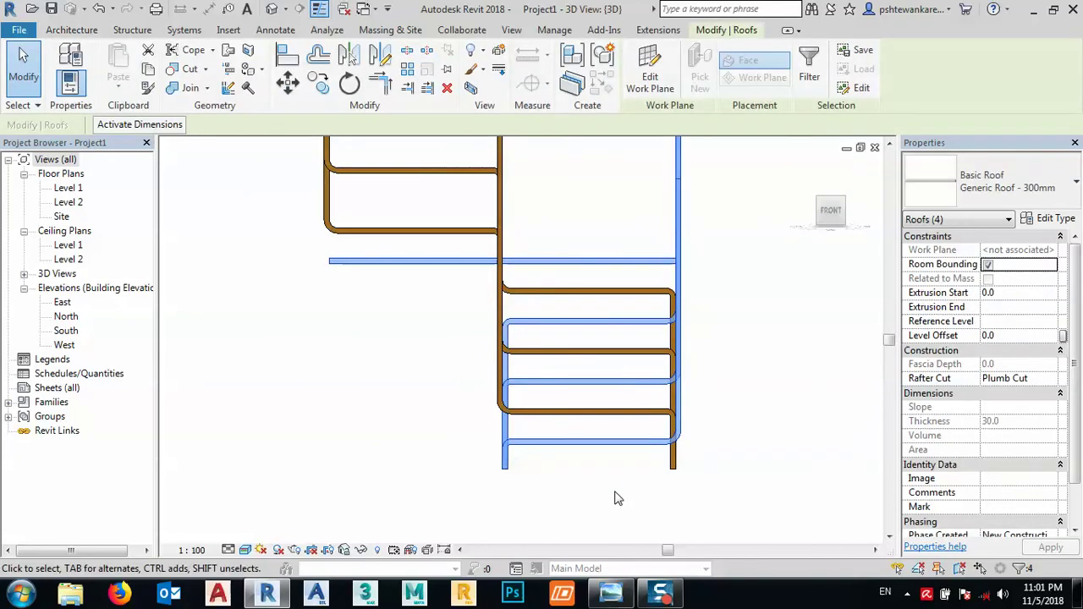
key("Left")
key("Left")
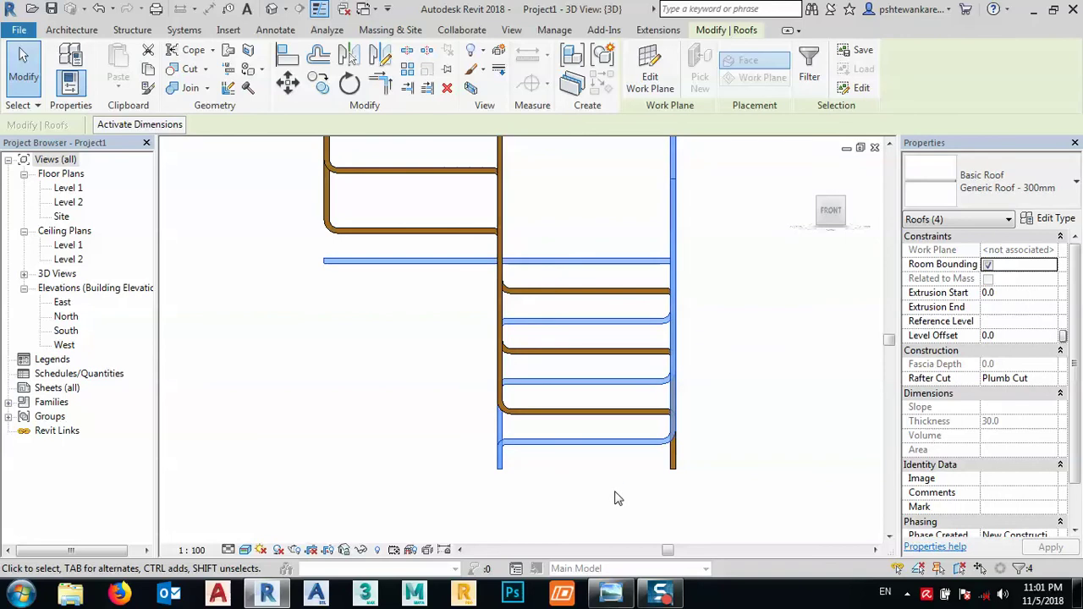
key("Escape")
scroll(416, 415, "down", 2)
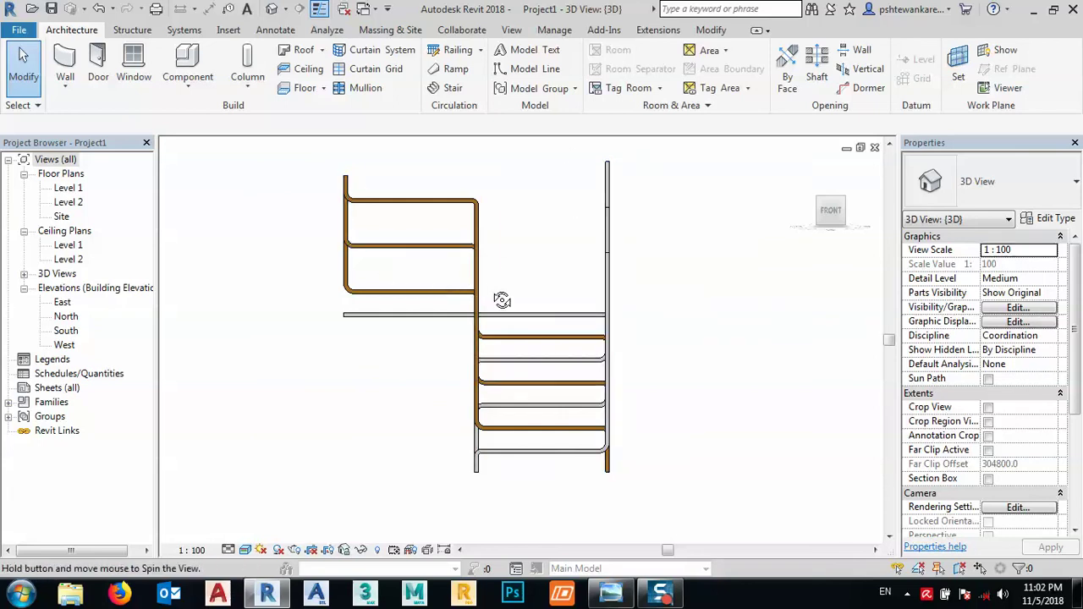
Orbit the stair into a low isometric view and compare it with the reference photo
middle_click_drag(502, 300, 605, 423, "shift")
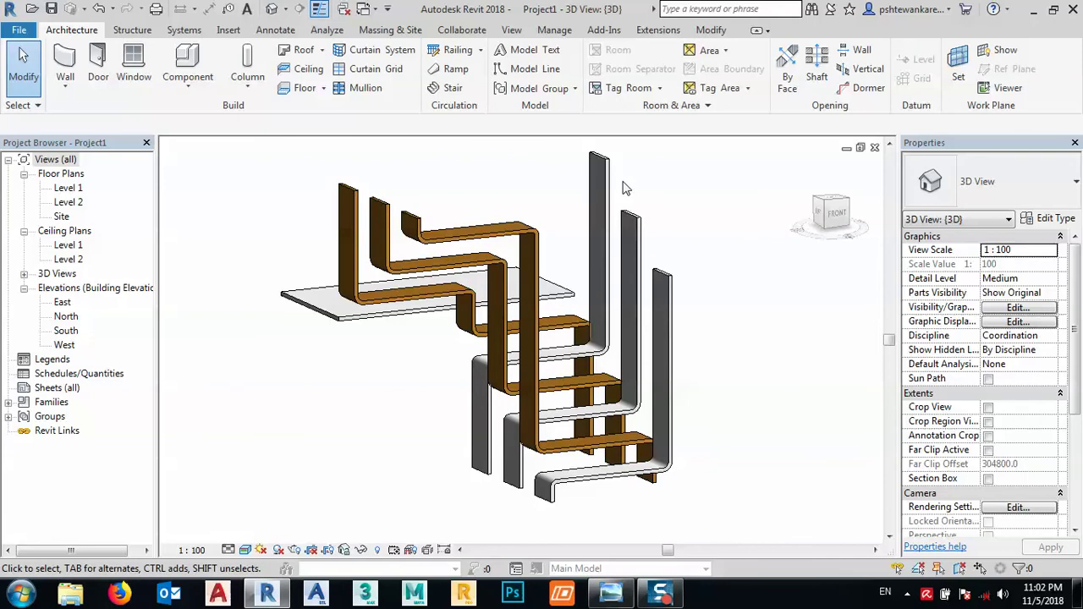
mouse_move(622, 187)
middle_mouse_down("shift")
mouse_move(612, 426)
mouse_move(626, 433)
middle_mouse_up("shift")
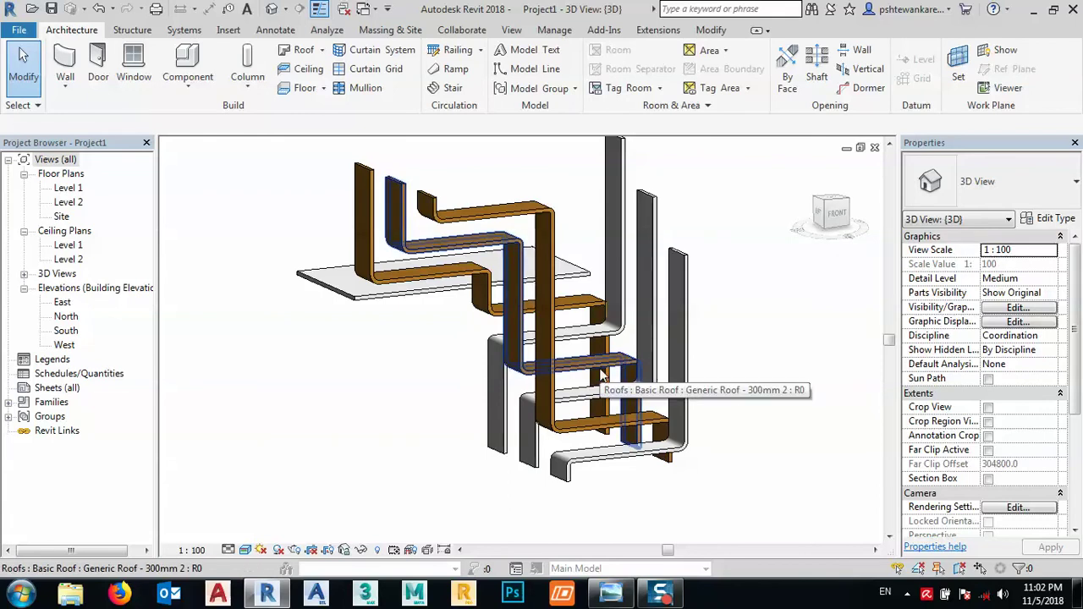
middle_click_drag(600, 377, 554, 427)
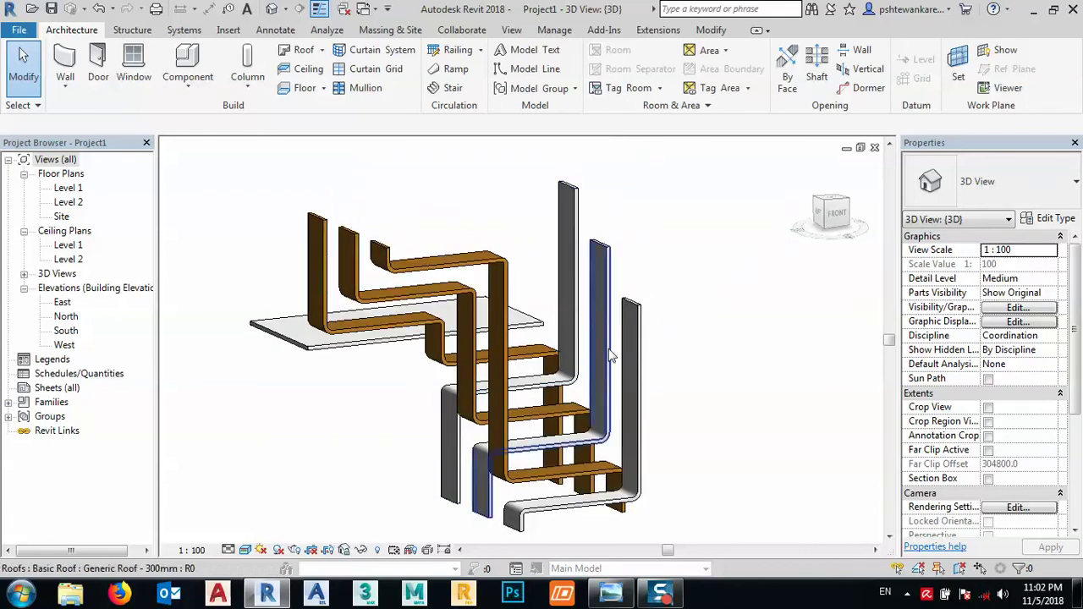
key("alt+Tab")
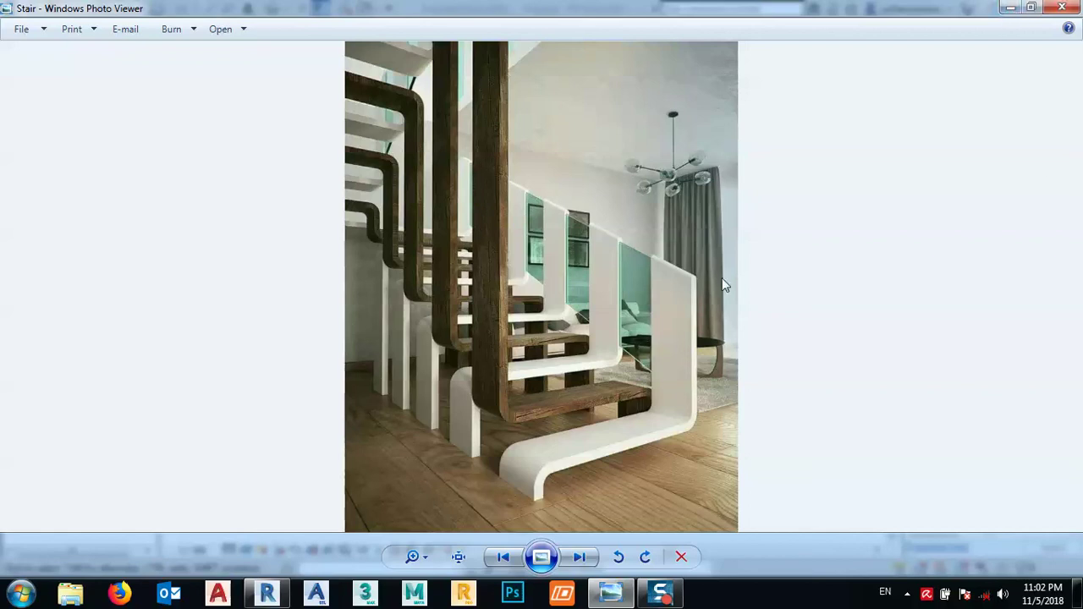
left_click(1009, 14)
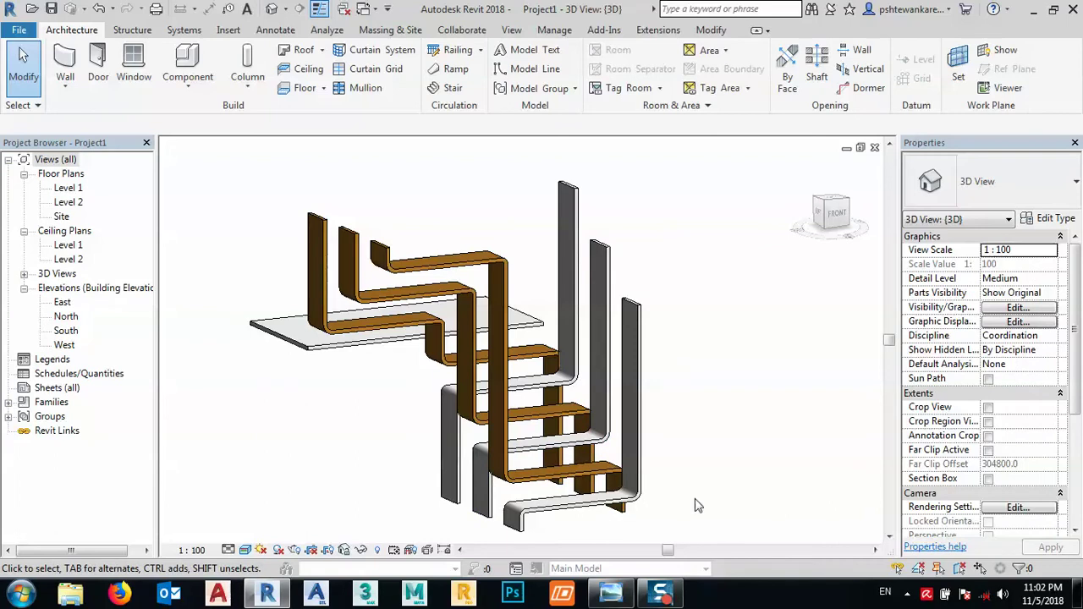
Create an in-place model in the Windows category, keeping the default name 'Windows 1'
left_click(205, 92)
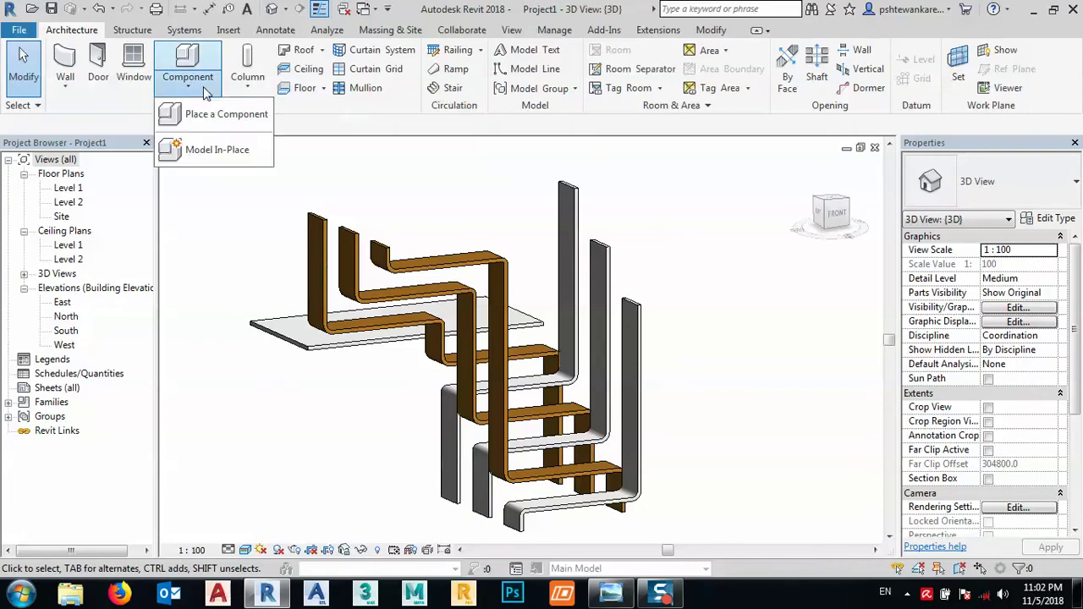
left_click(203, 152)
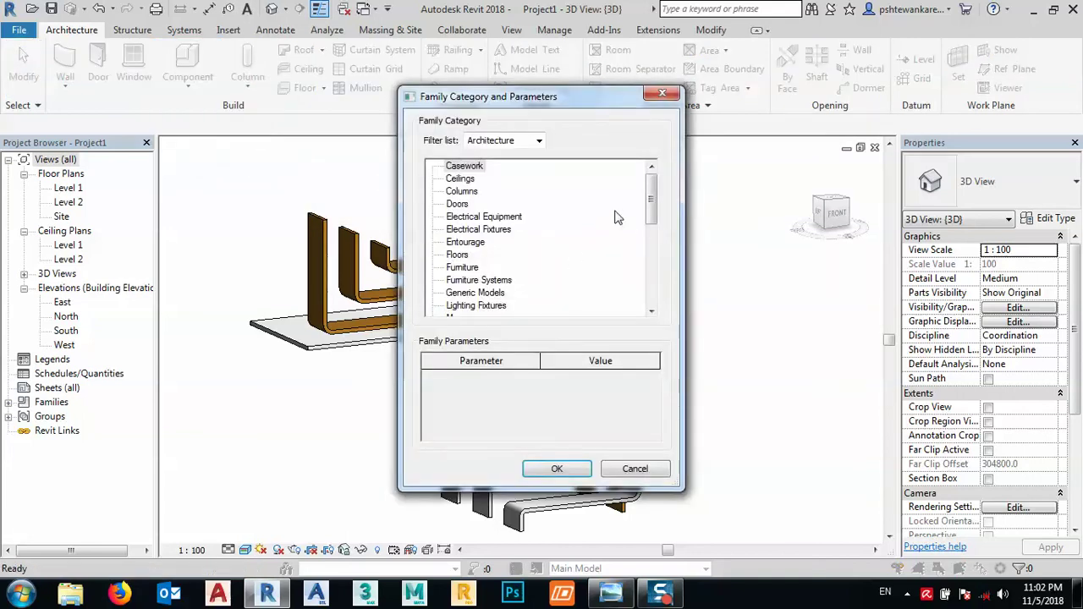
scroll(618, 217, "down", 6)
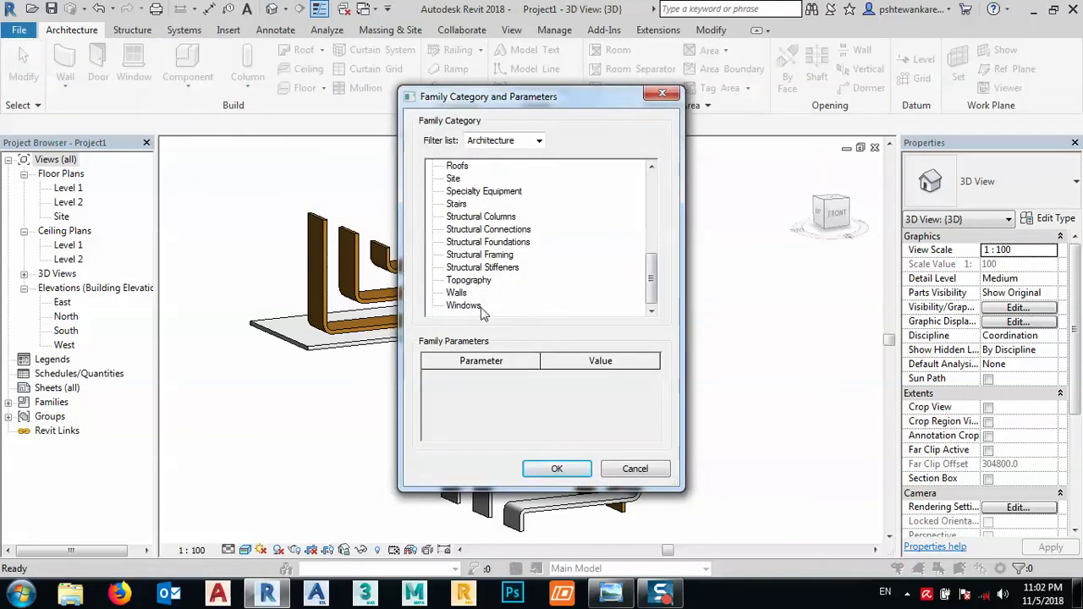
left_click(556, 470)
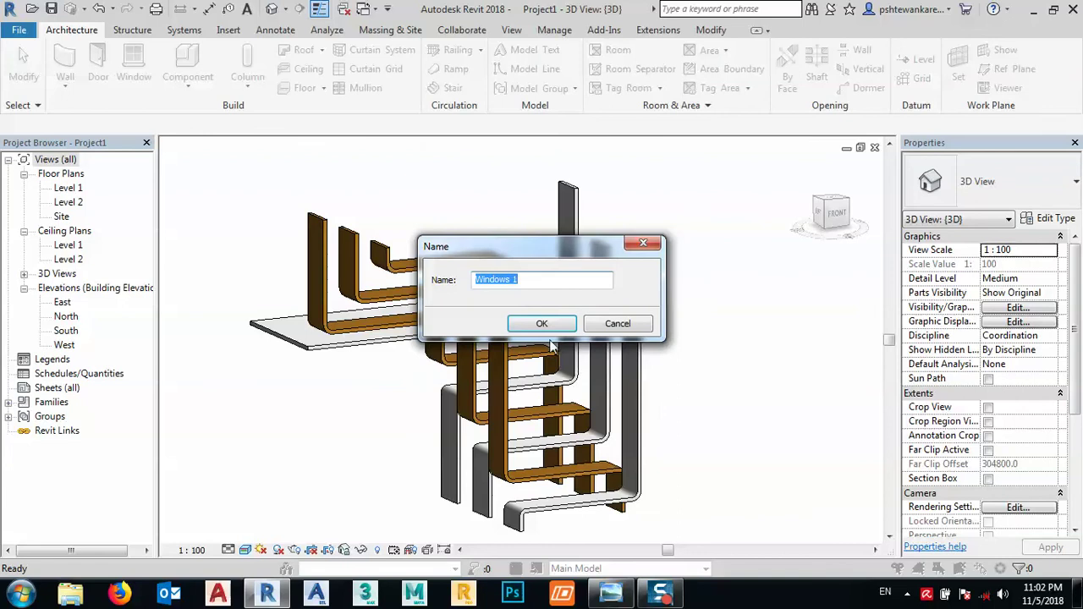
left_click(542, 323)
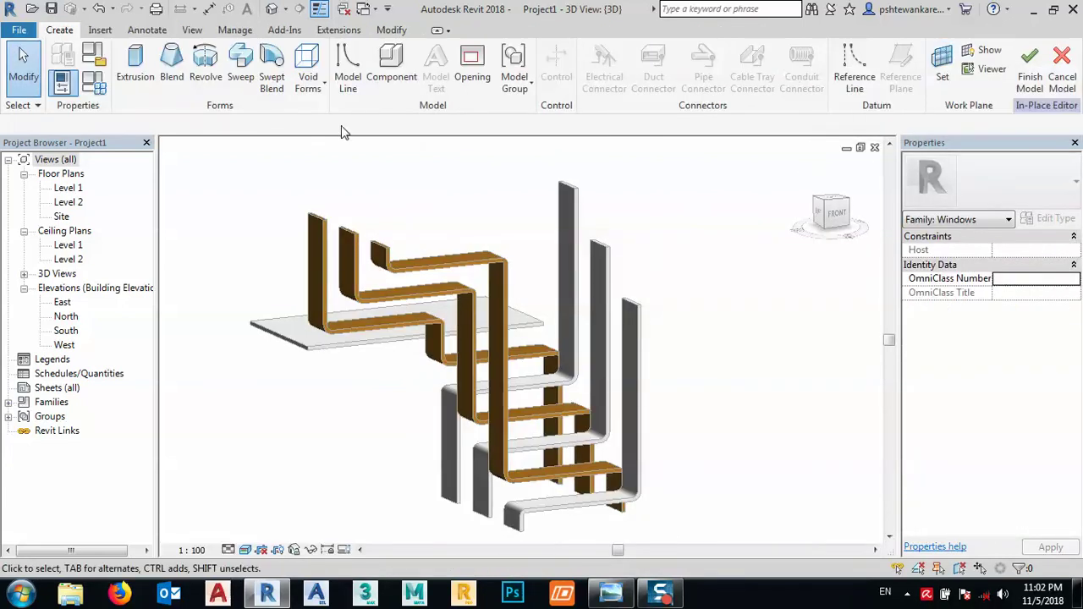
Start an extrusion with its work plane picked on the outer white roof ribbon's face
left_click(136, 66)
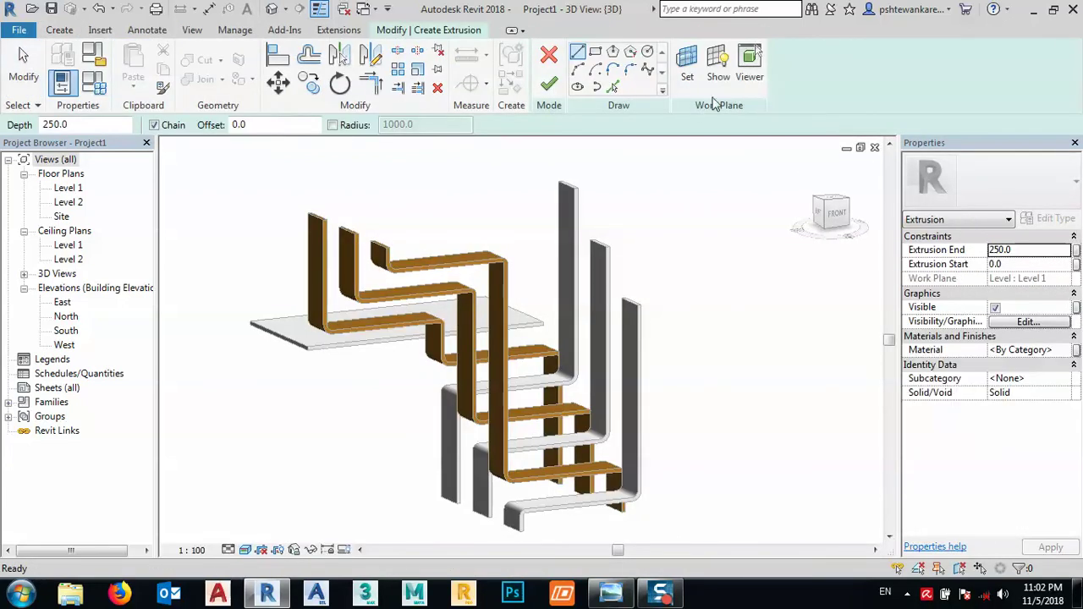
left_click(689, 65)
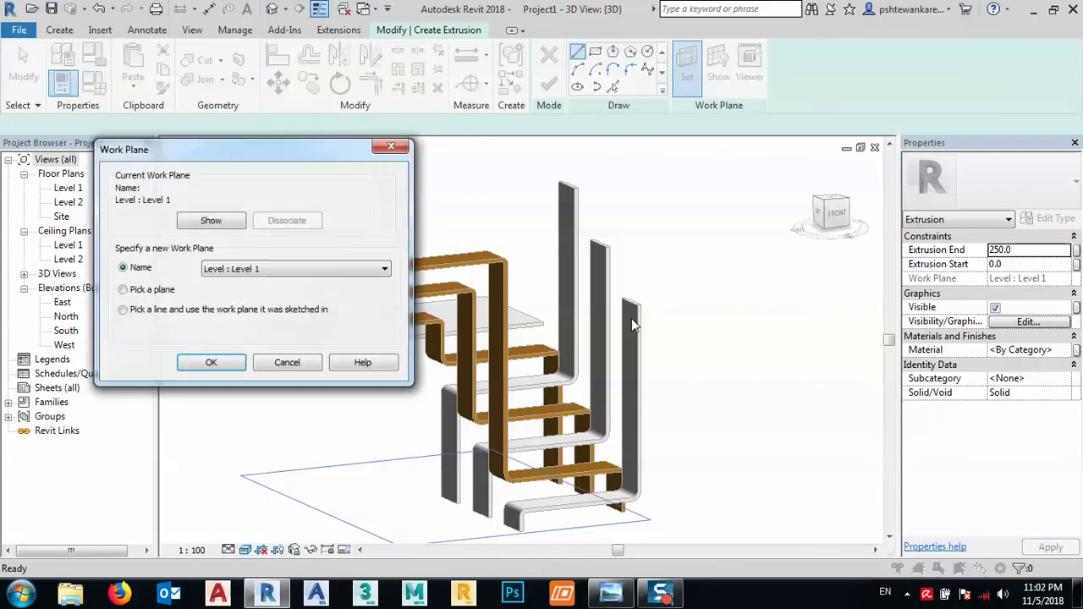
left_click(188, 359)
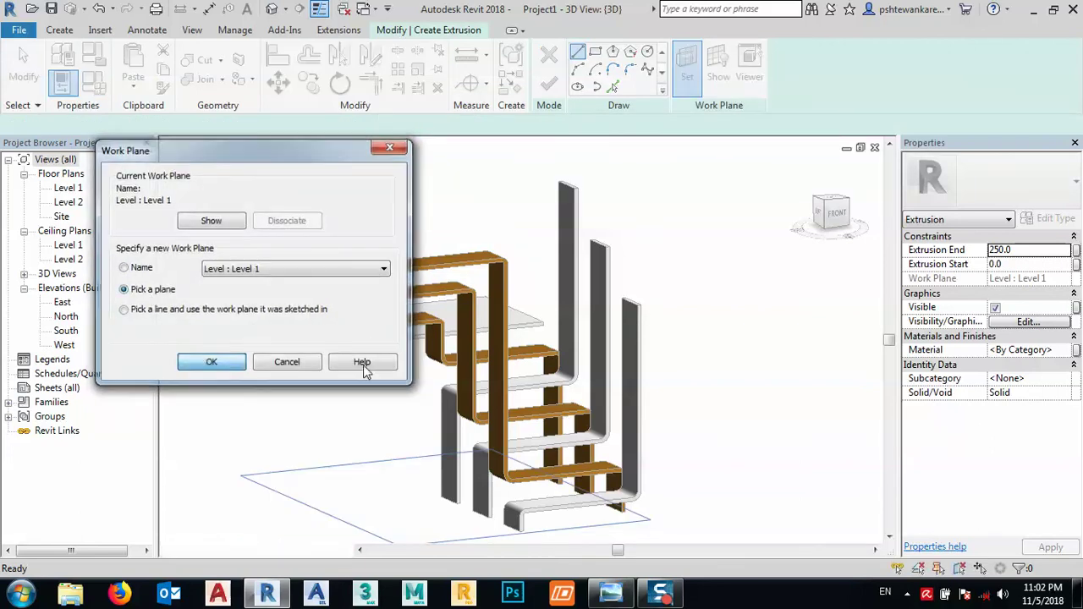
left_click(631, 313)
scroll(626, 319, "up", 3)
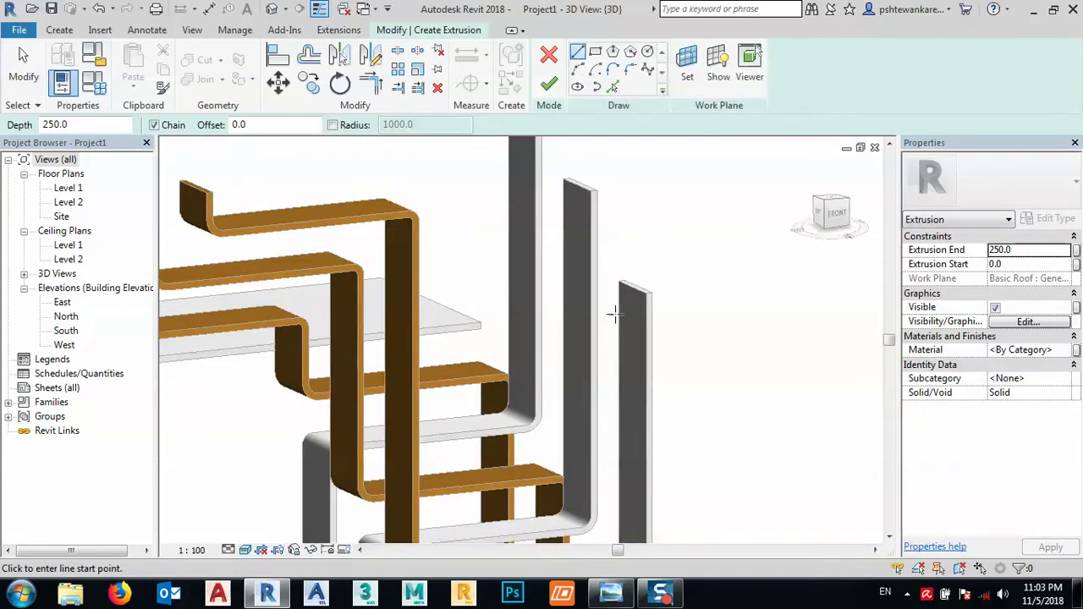
middle_click_drag(617, 309, 582, 356)
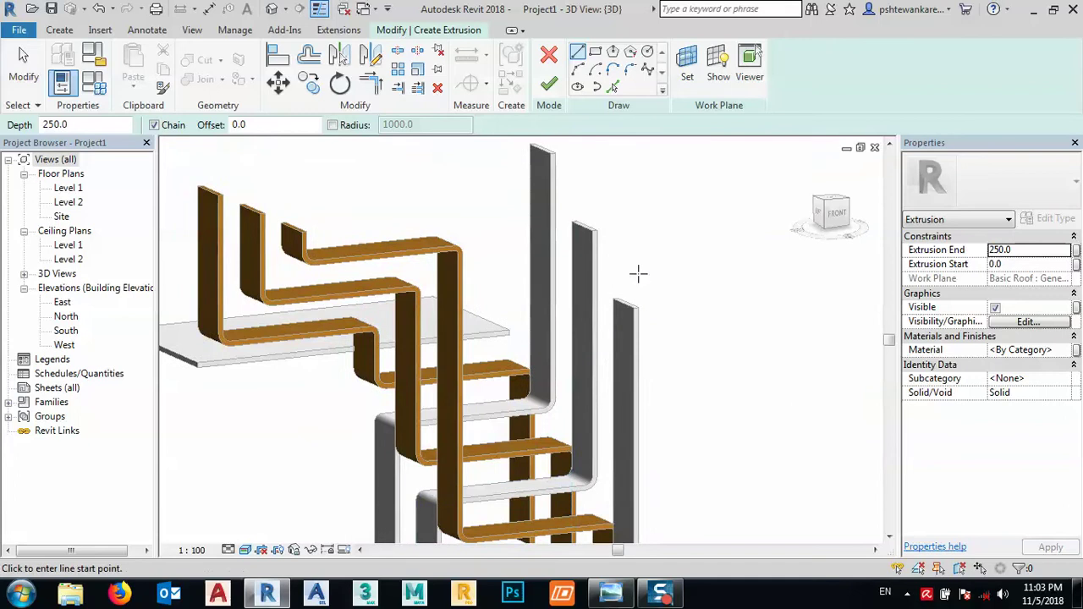
View the stair from the Left side in Wireframe visual style
left_click(820, 216)
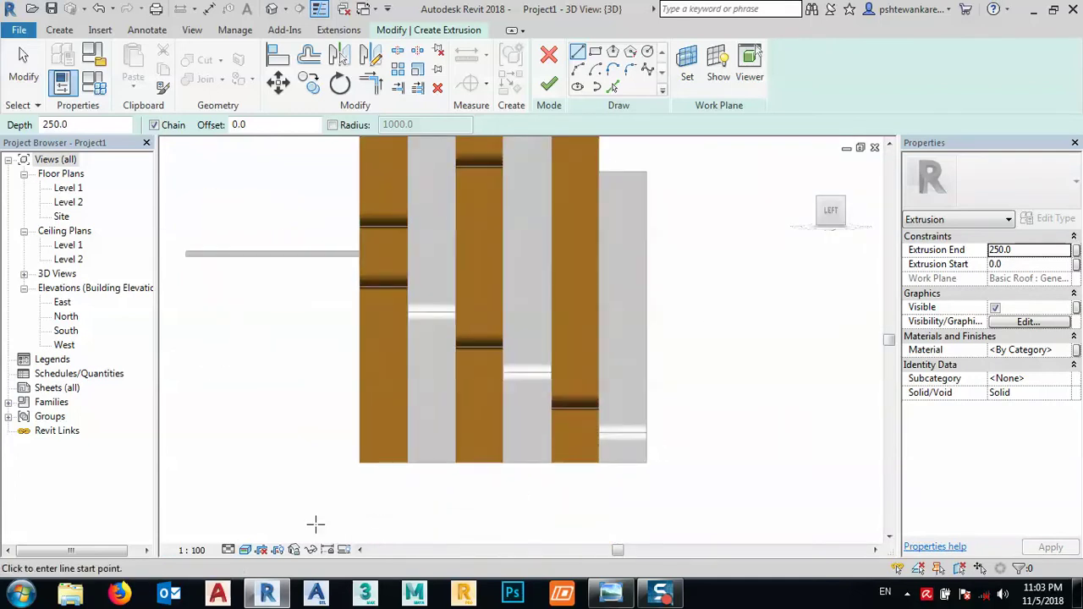
left_click(245, 550)
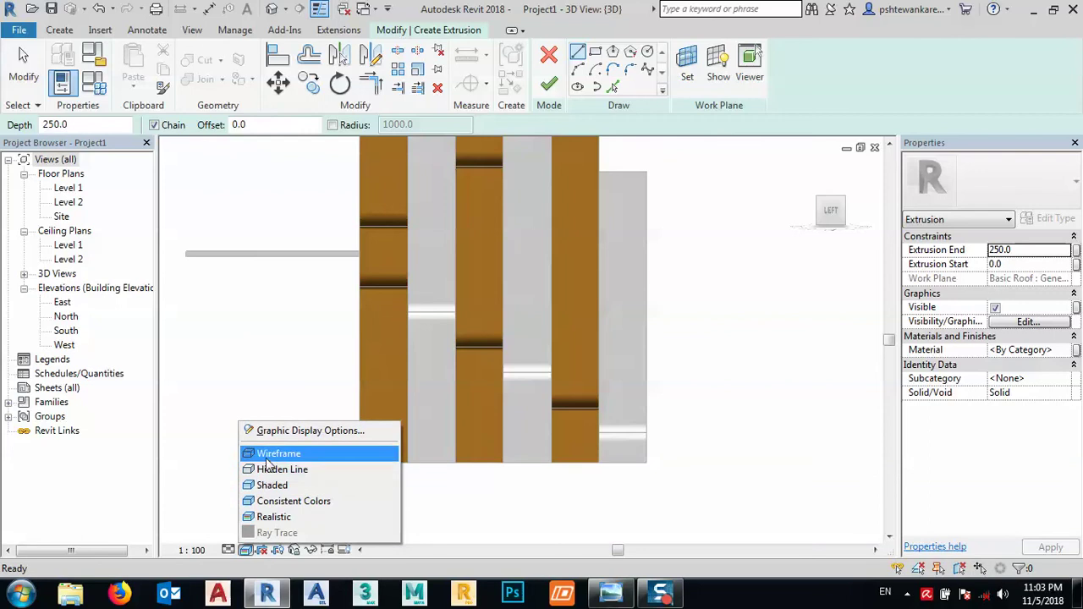
left_click(299, 454)
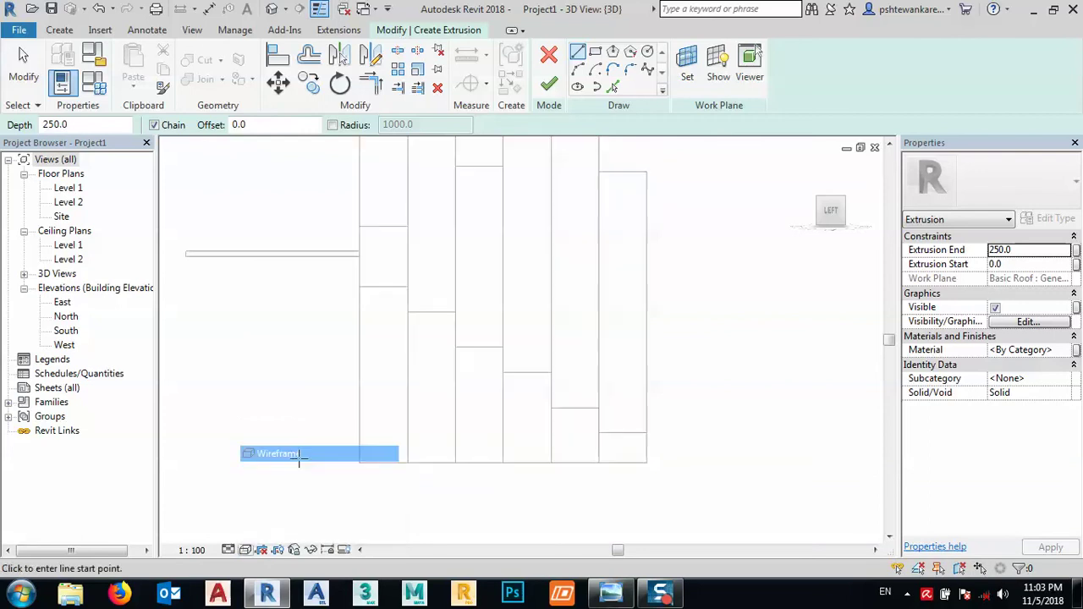
Sketch a sloped line from the ribbon's lower end up to the landing edge
left_click(646, 433)
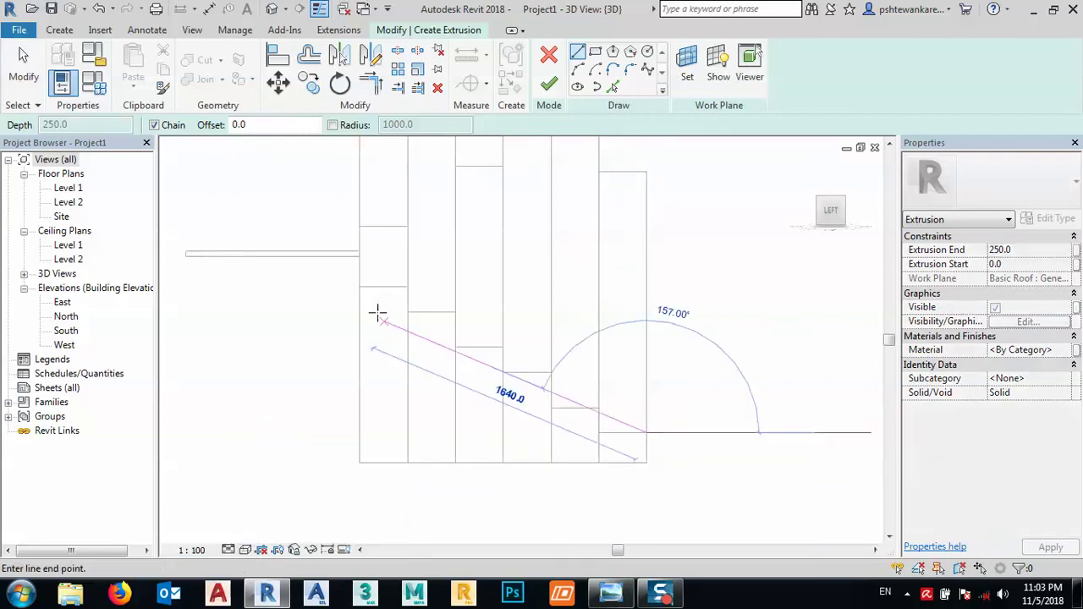
left_click(360, 251)
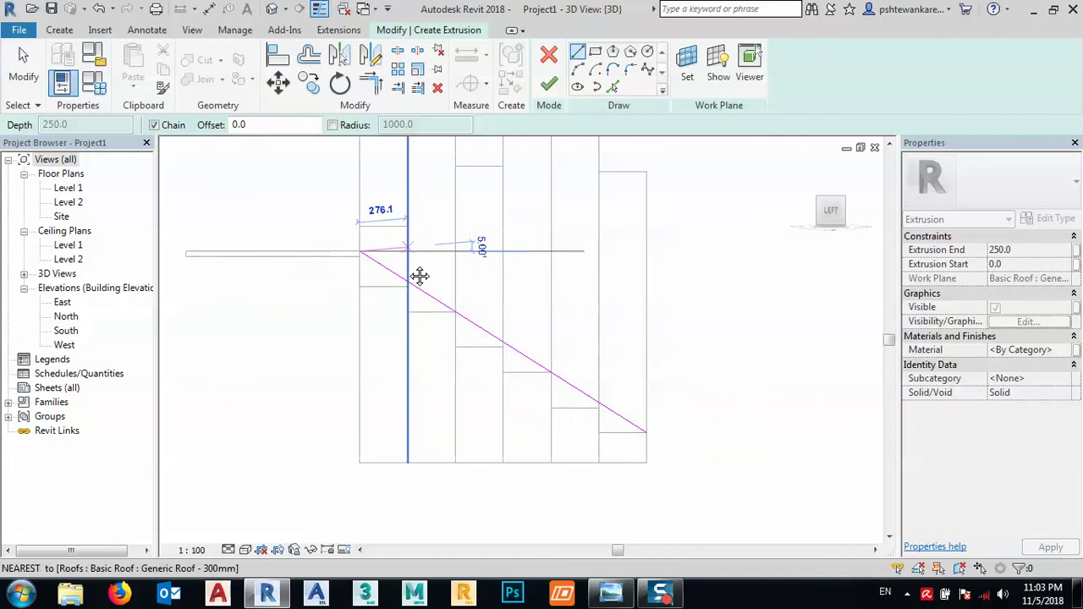
key("Escape")
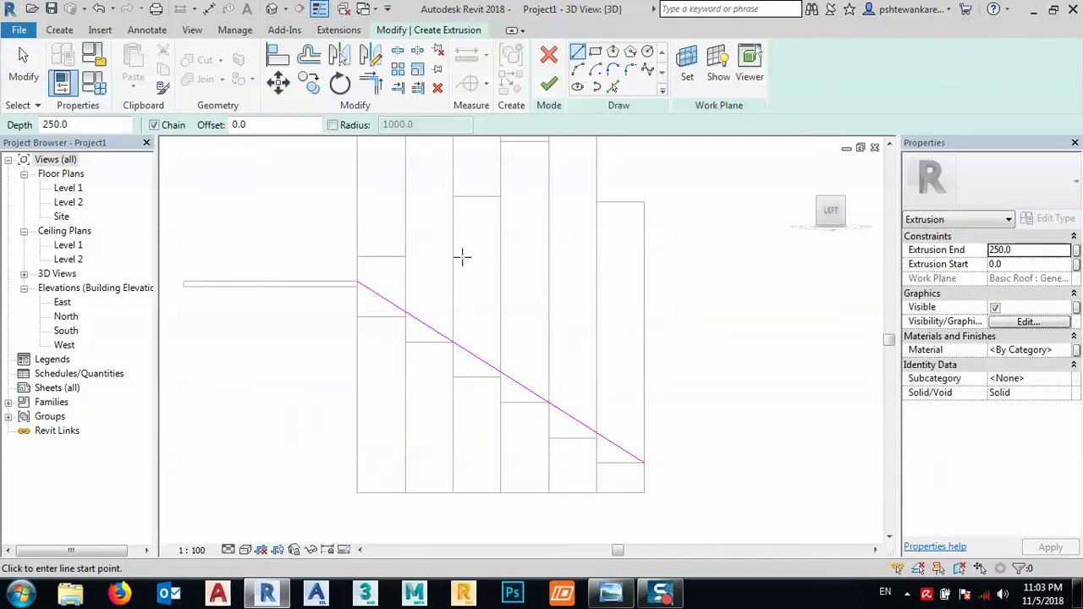
middle_click_drag(459, 254, 449, 293)
scroll(445, 292, "down", 2)
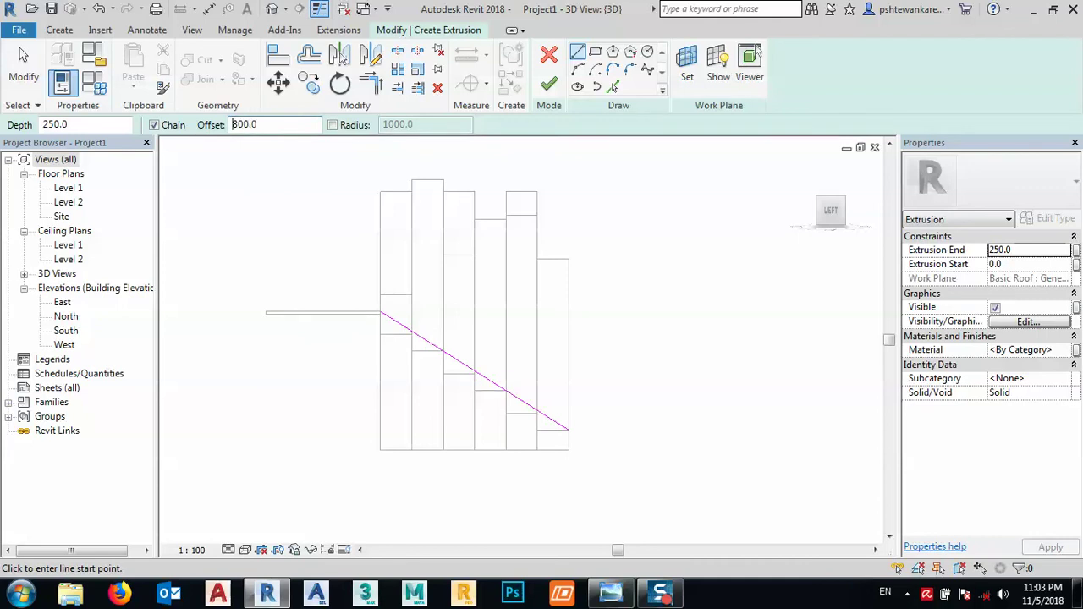
Offset a parallel copy of the sloped line and set its gap to 800
left_click(312, 56)
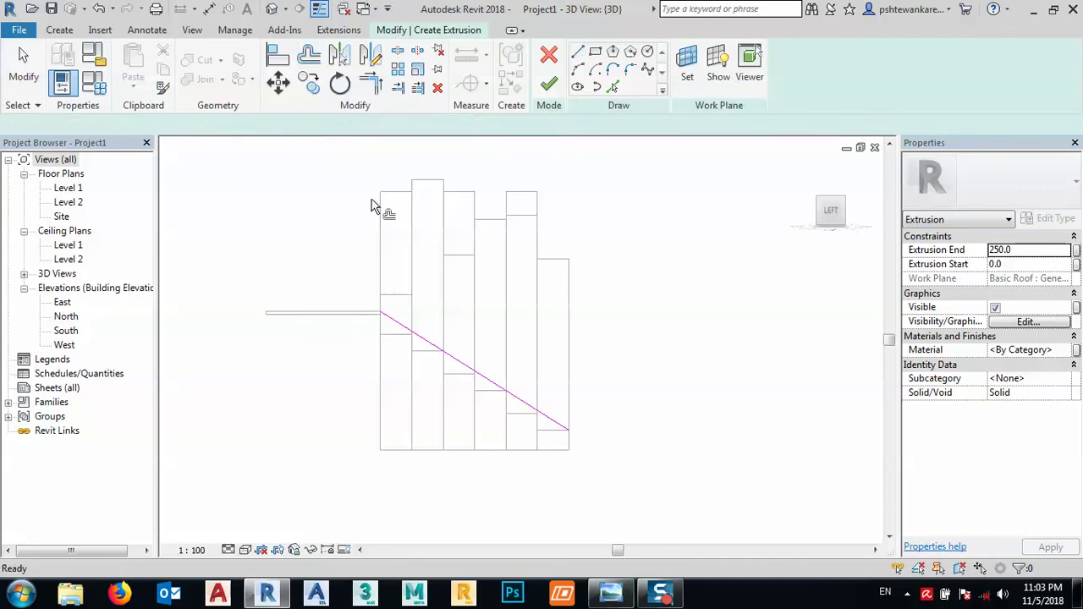
left_click(413, 332)
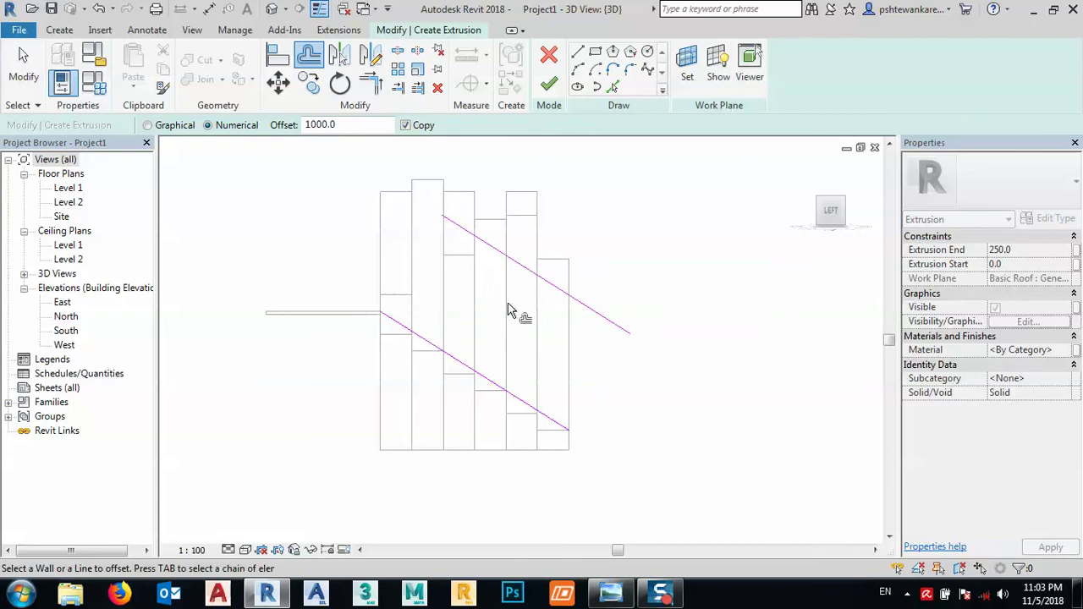
key("Escape")
left_click(580, 301)
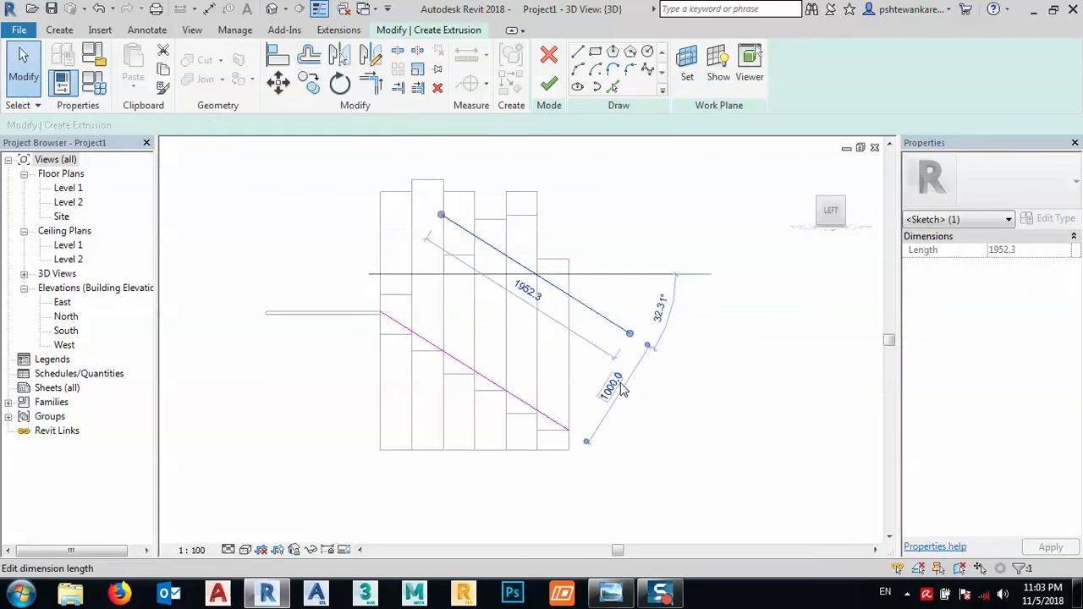
left_click(622, 388)
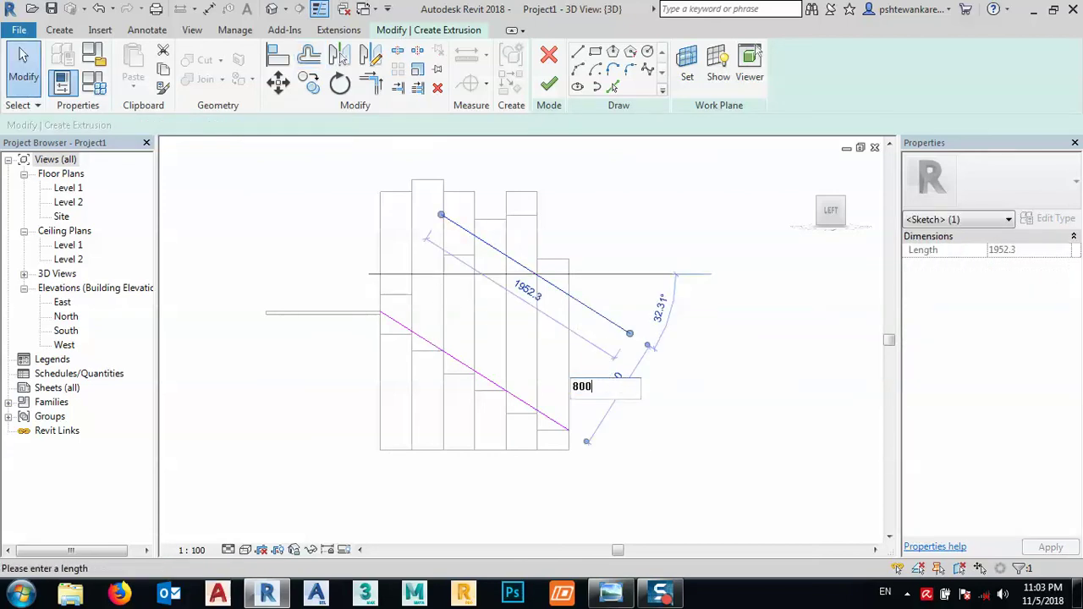
key("Return")
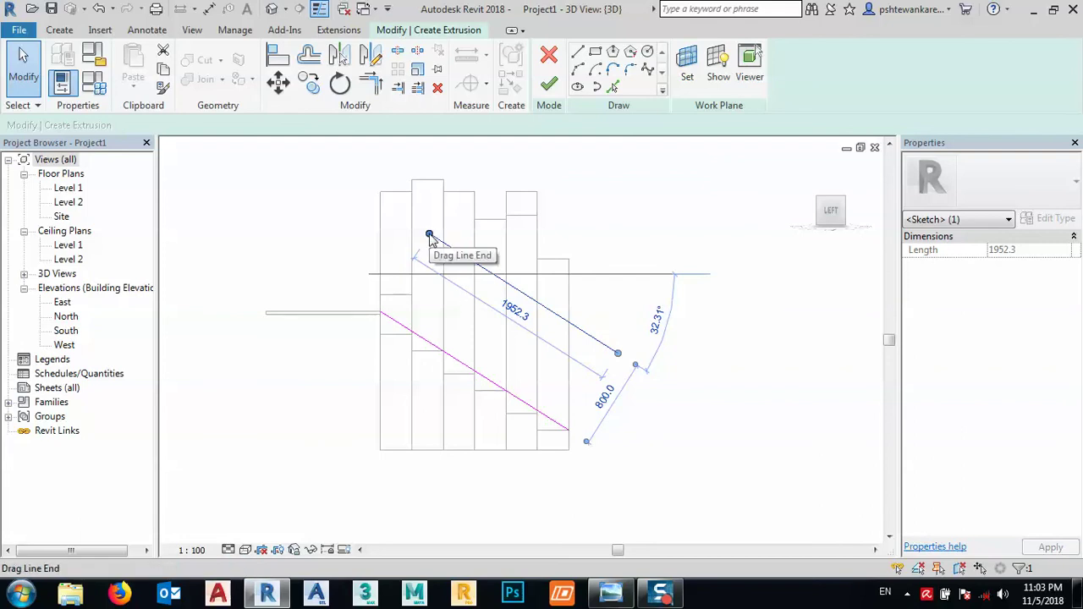
mouse_move(586, 399)
middle_mouse_down()
mouse_move(593, 406)
mouse_move(563, 398)
middle_mouse_up()
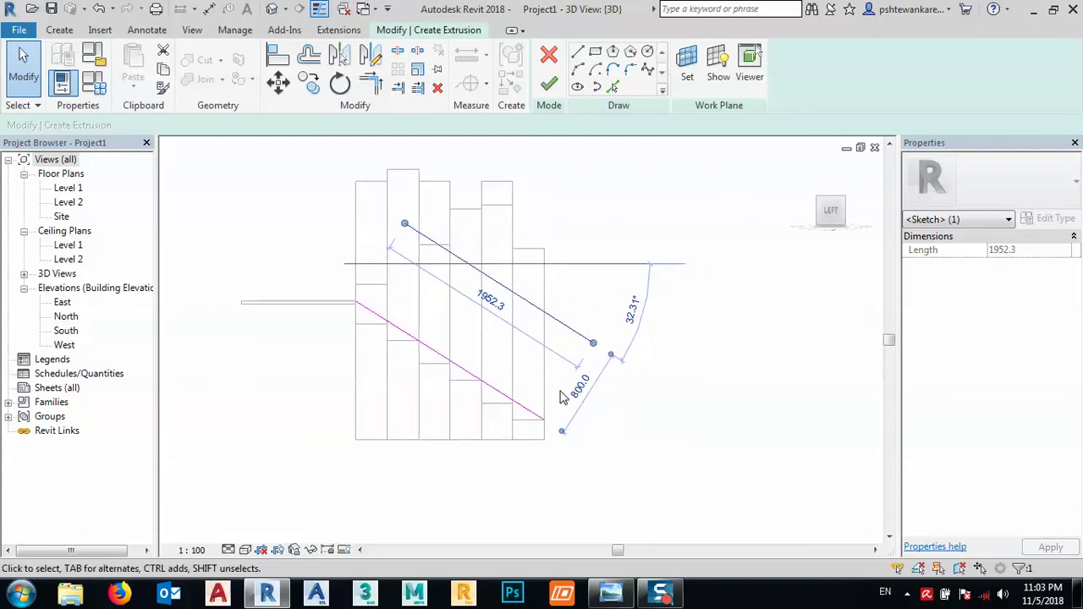
Draw the two vertical edge lines at the roof ribbon's endpoints
left_click(577, 51)
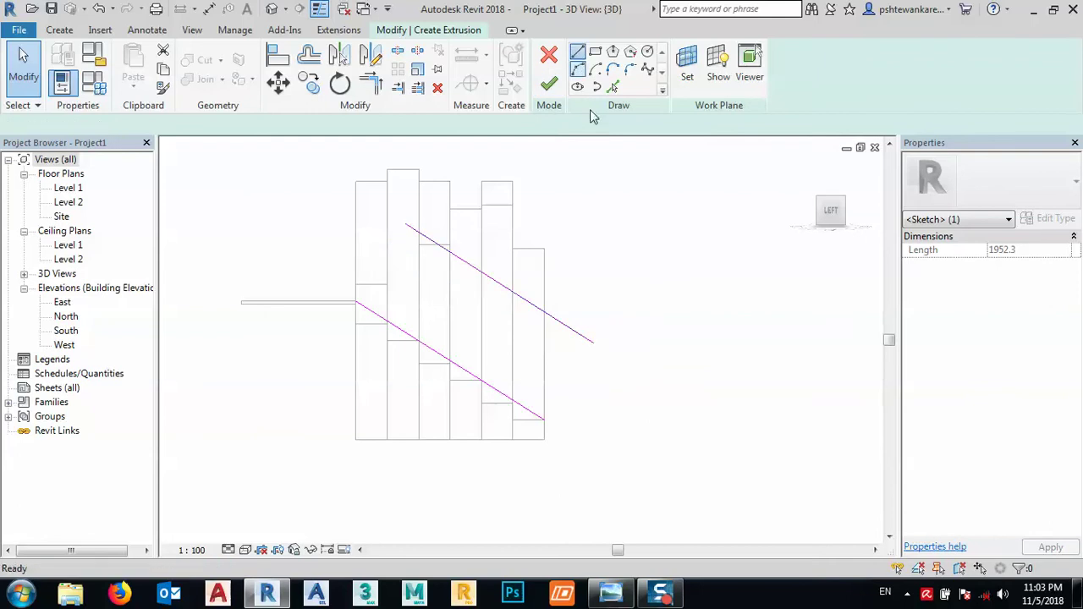
left_click(544, 416)
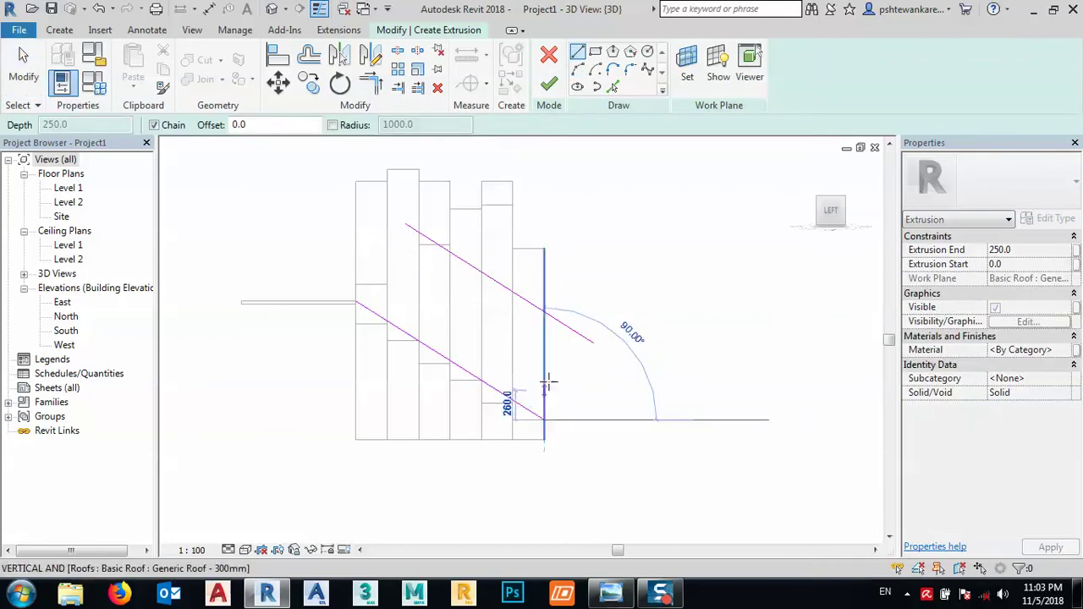
left_click(544, 329)
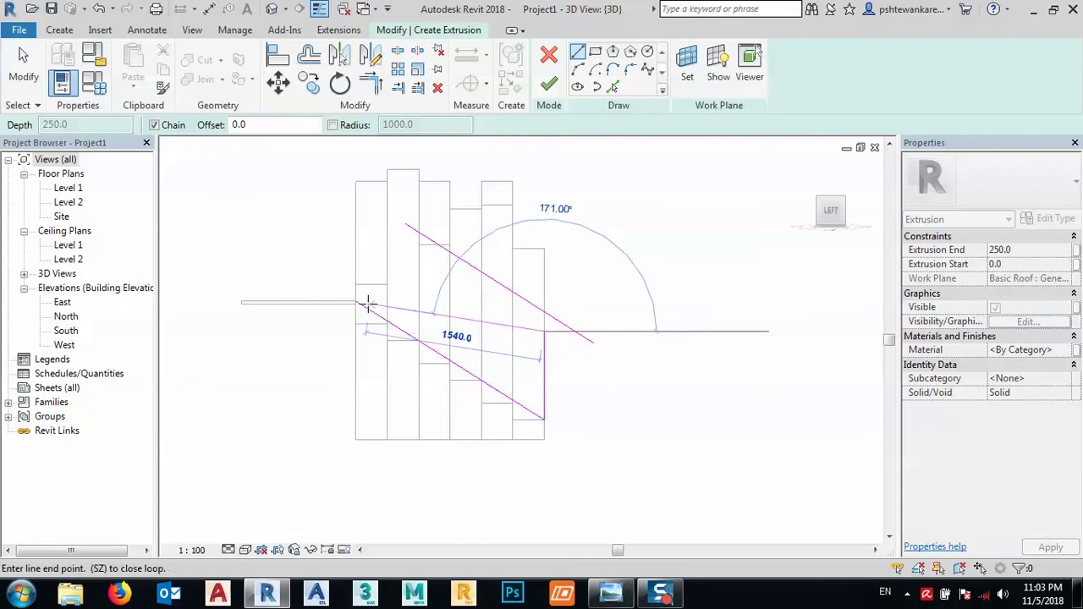
key("Escape")
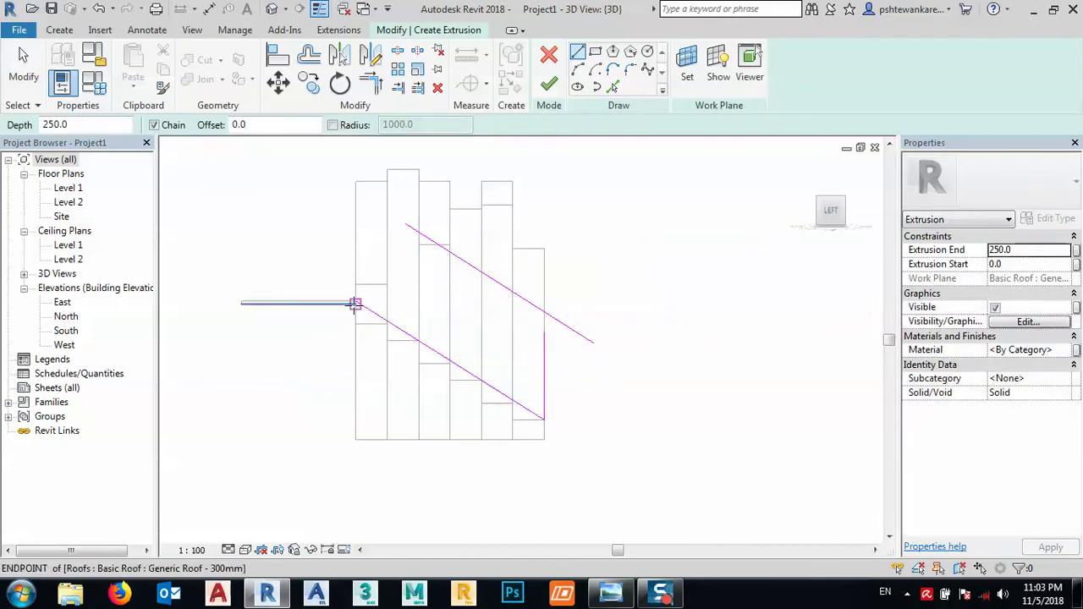
left_click(355, 302)
left_click(355, 241)
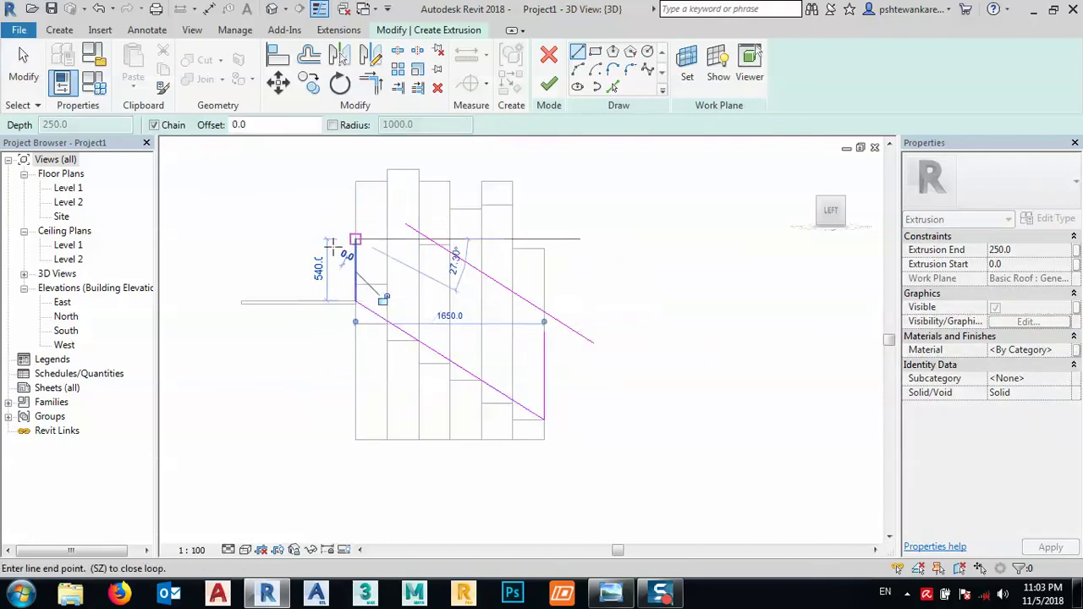
key("Escape")
key("Escape")
Trim both vertical lines to corners with the sloped line and finish the extrusion sketch
left_click(362, 95)
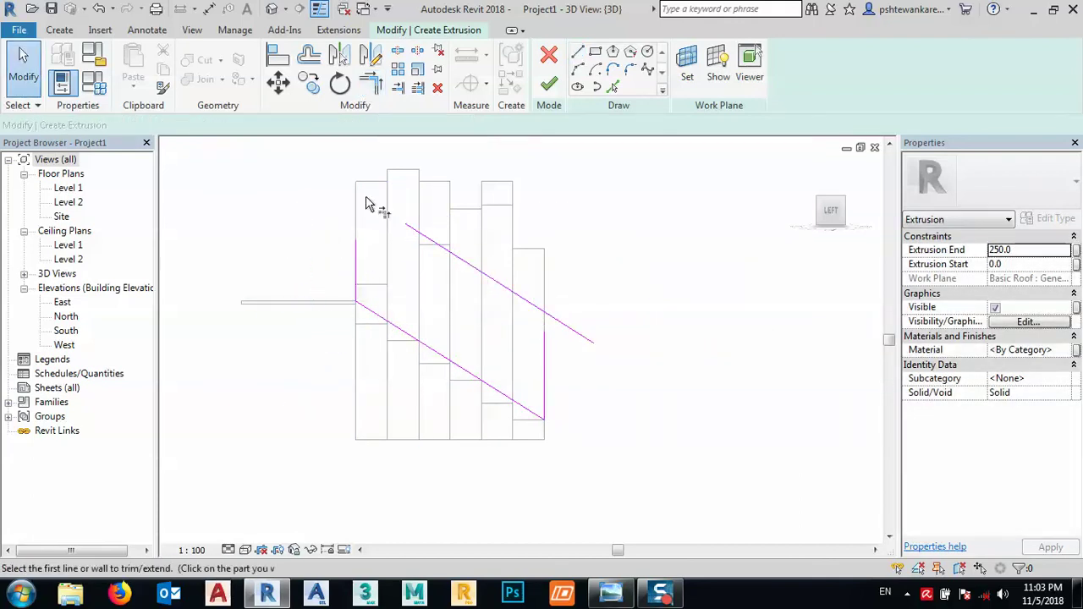
left_click(356, 246)
left_click(408, 230)
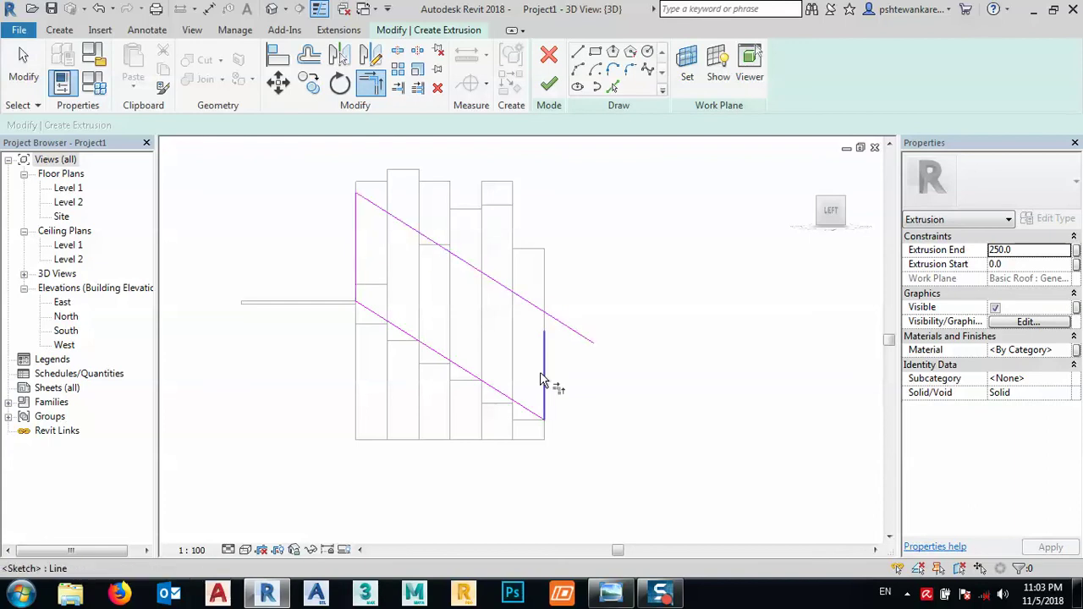
left_click(546, 394)
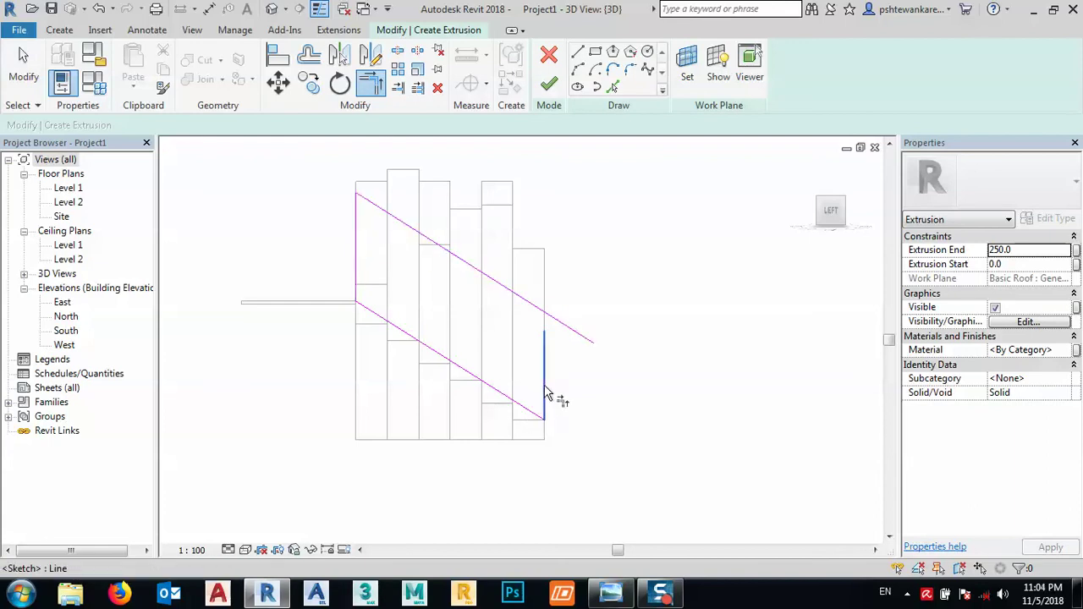
left_click(533, 317)
left_click(548, 83)
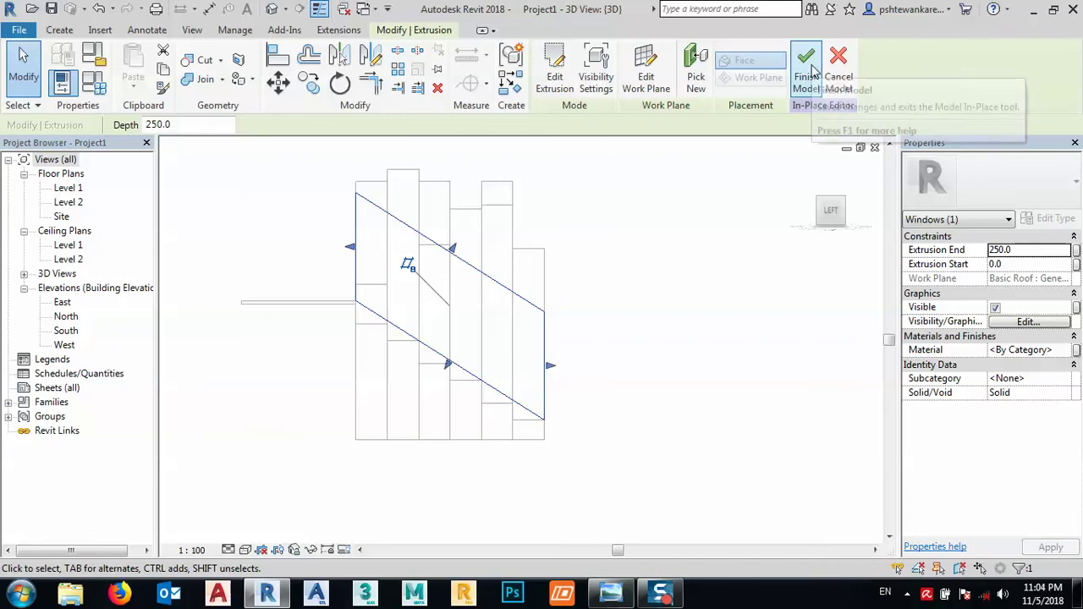
Set the panel's Extrusion End to 10, finish Windows 1, and switch to Realistic style
middle_click_drag(685, 347, 563, 426, "shift")
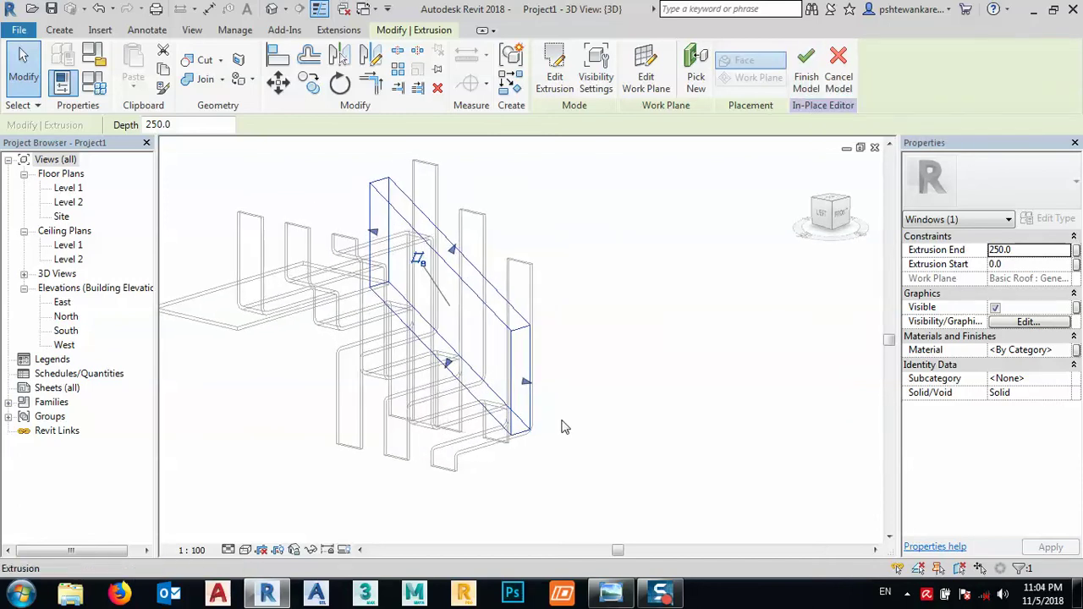
left_click(1021, 250)
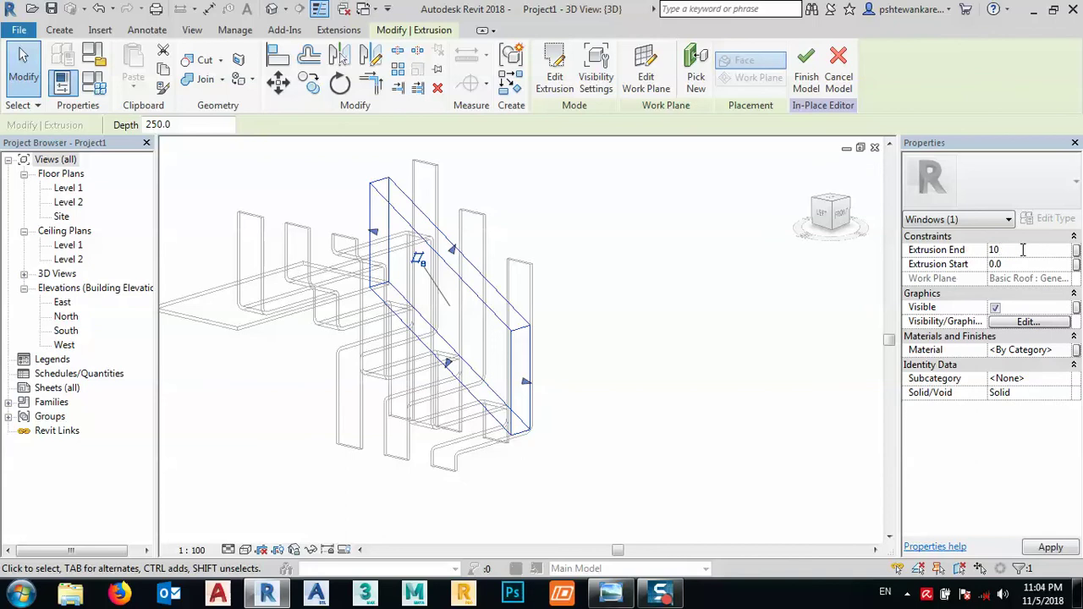
mouse_move(757, 321)
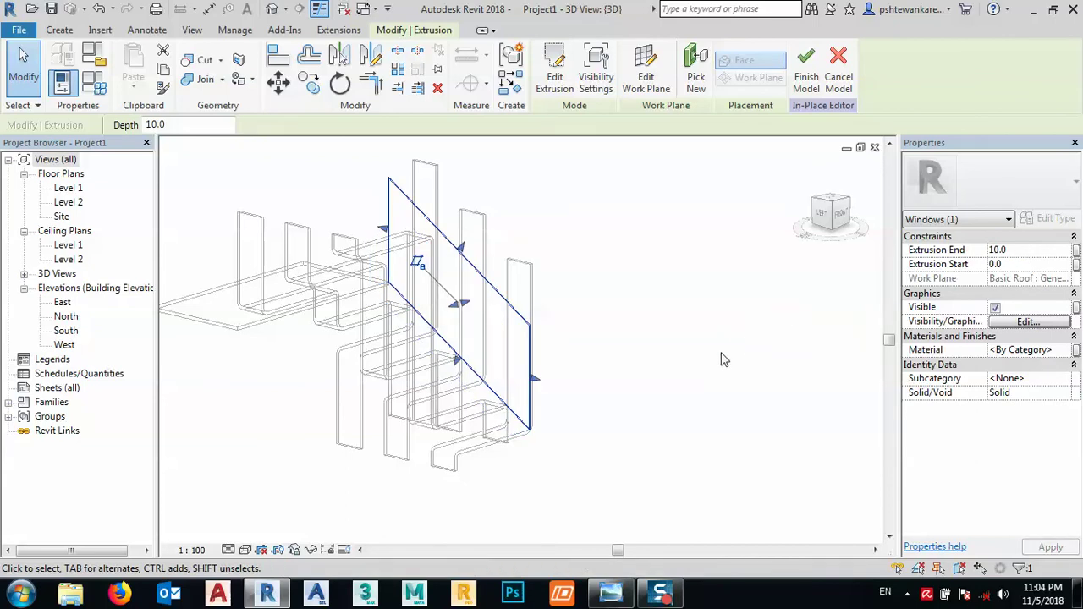
left_click(802, 78)
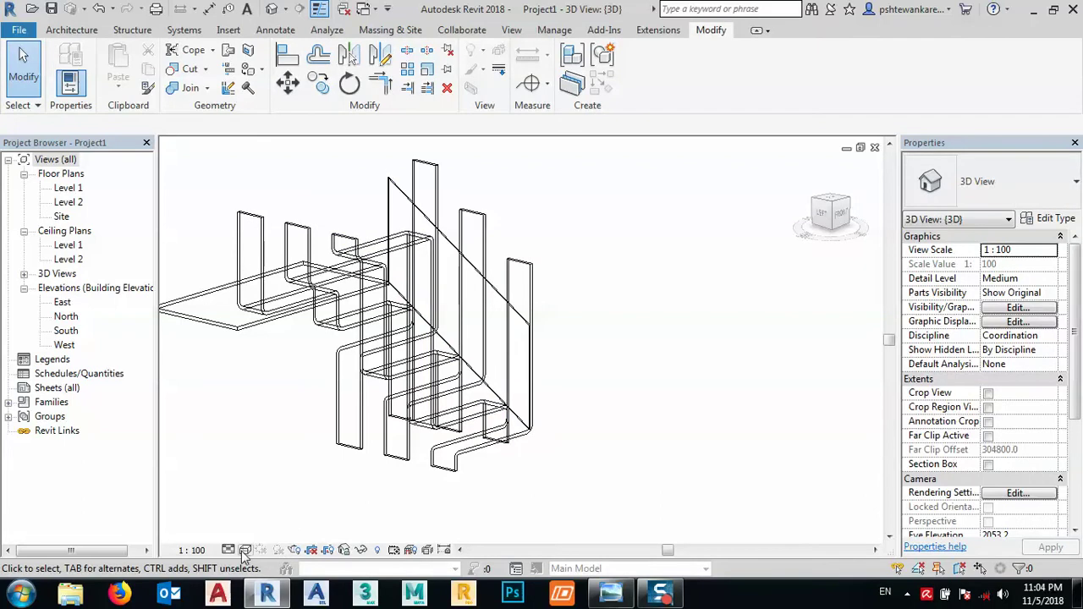
left_click(244, 552)
left_click(275, 515)
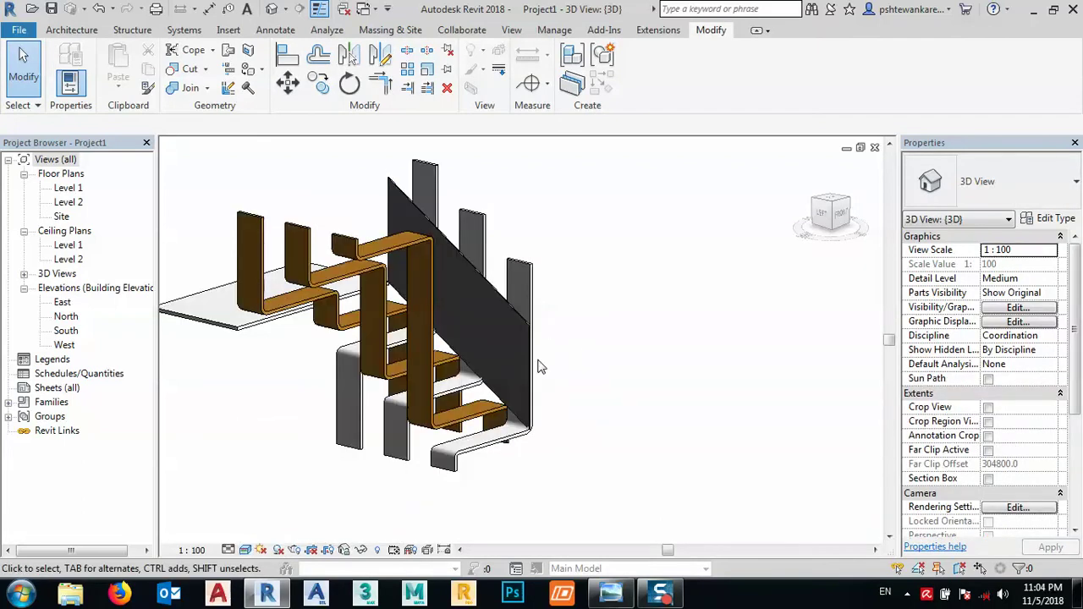
Select the glass panel and drag its shape handle to raise it upward
middle_click_drag(541, 366, 459, 447, "shift")
scroll(478, 326, "up", 3)
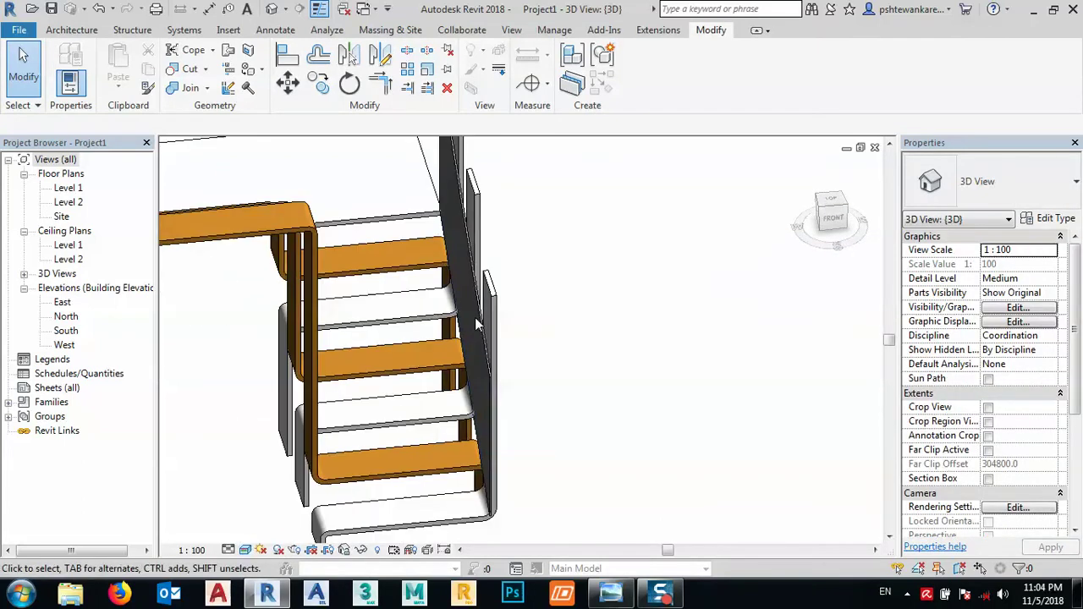
left_click(477, 319)
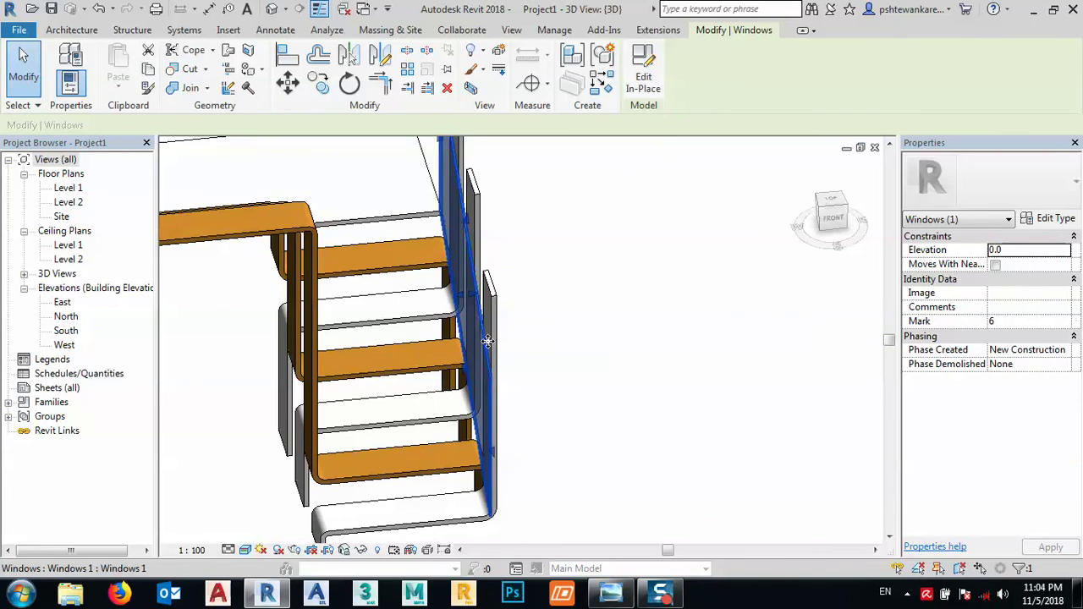
middle_click_drag(488, 347, 507, 427, "shift")
scroll(506, 398, "up", 2)
scroll(506, 393, "down", 2)
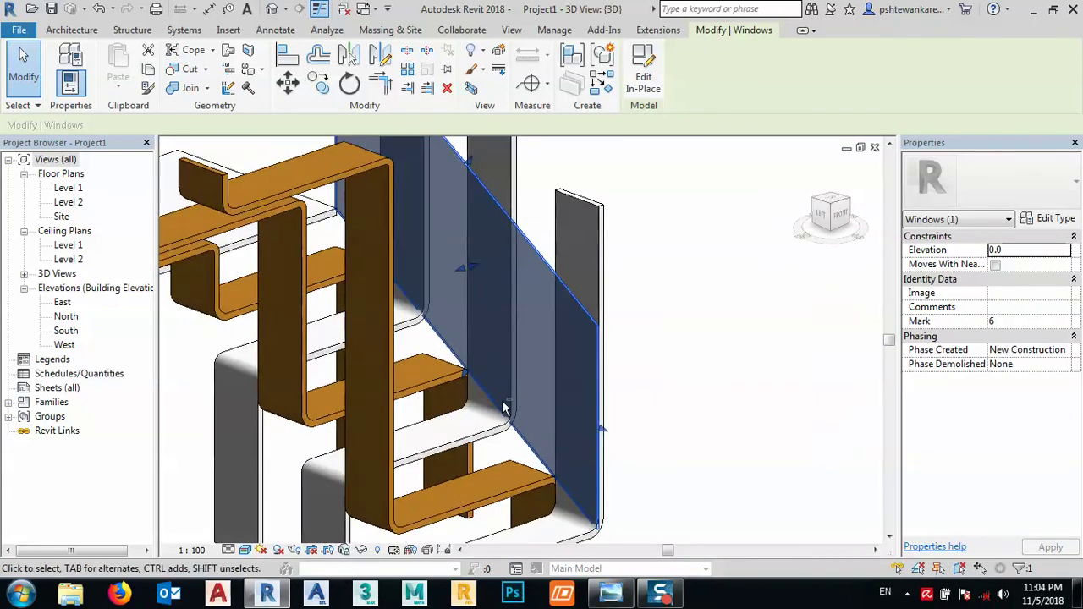
middle_click_drag(506, 389, 469, 385, "shift")
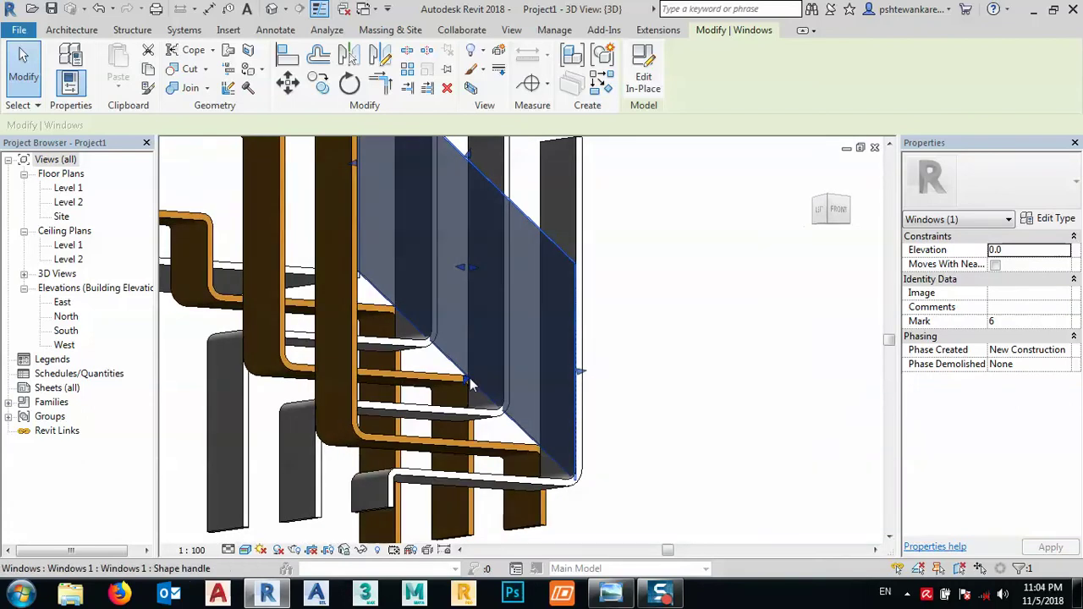
left_click_drag(470, 385, 473, 335)
middle_click_drag(511, 334, 471, 317, "shift")
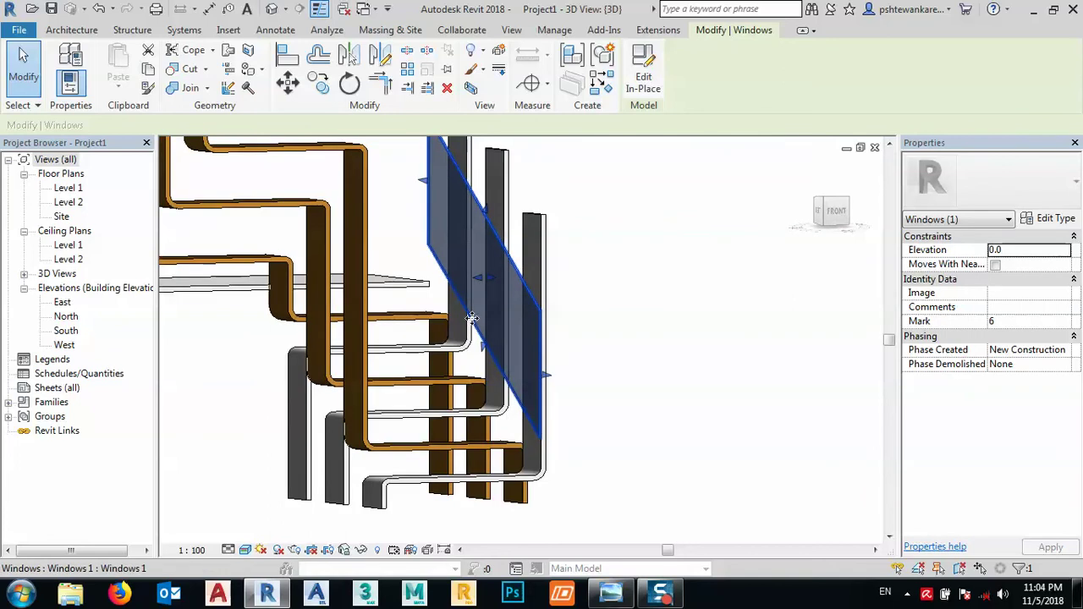
middle_click_drag(485, 279, 489, 353)
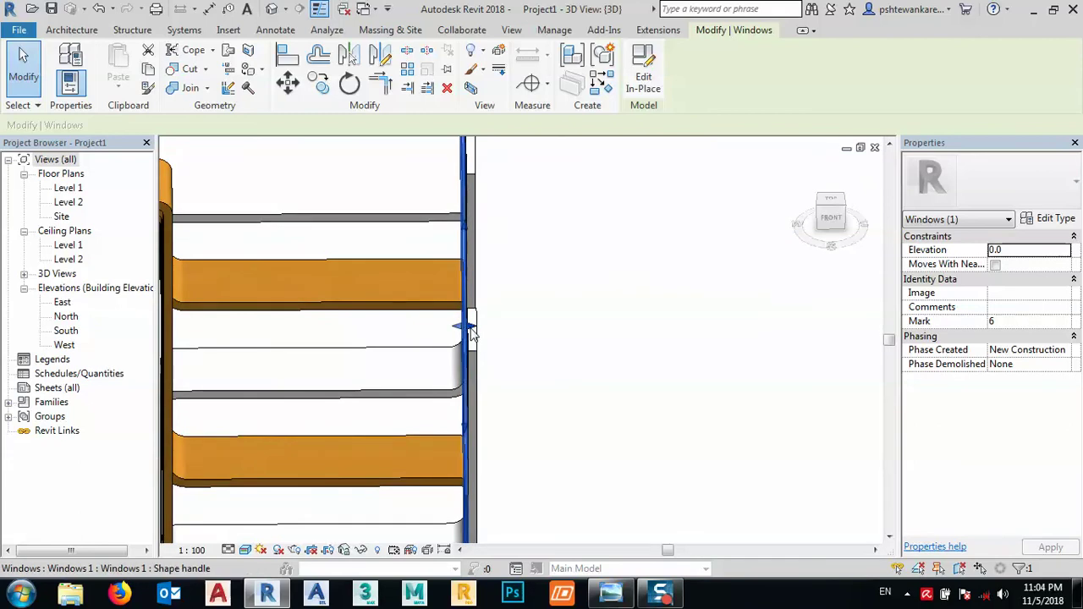
Check the panel from front, back and top ViewCube views, then widen it to the right
left_click(831, 218)
left_click_drag(834, 200, 551, 394)
left_click(831, 200)
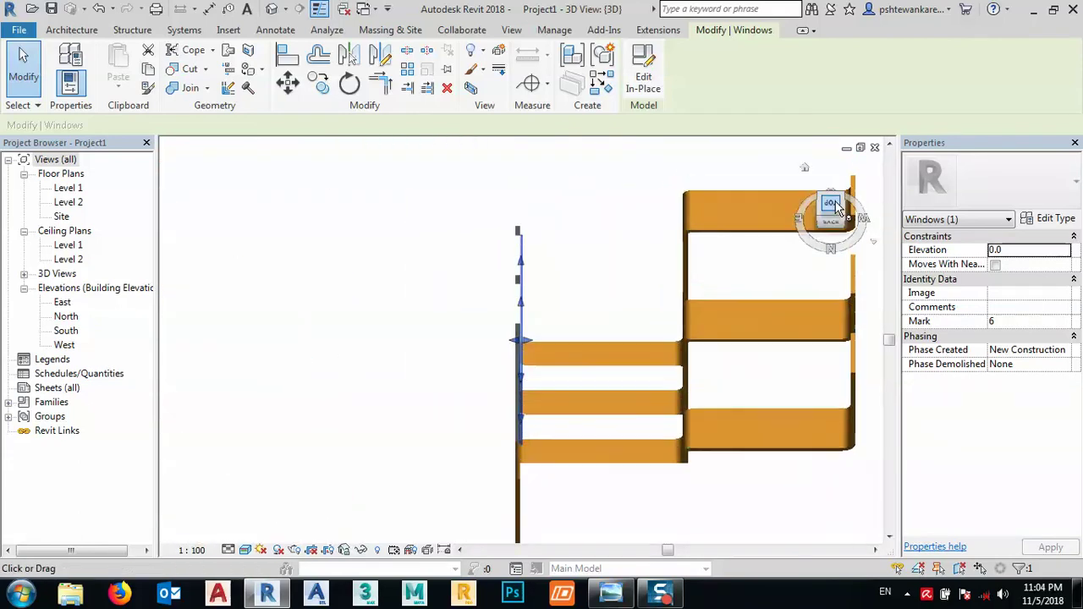
left_click(878, 185)
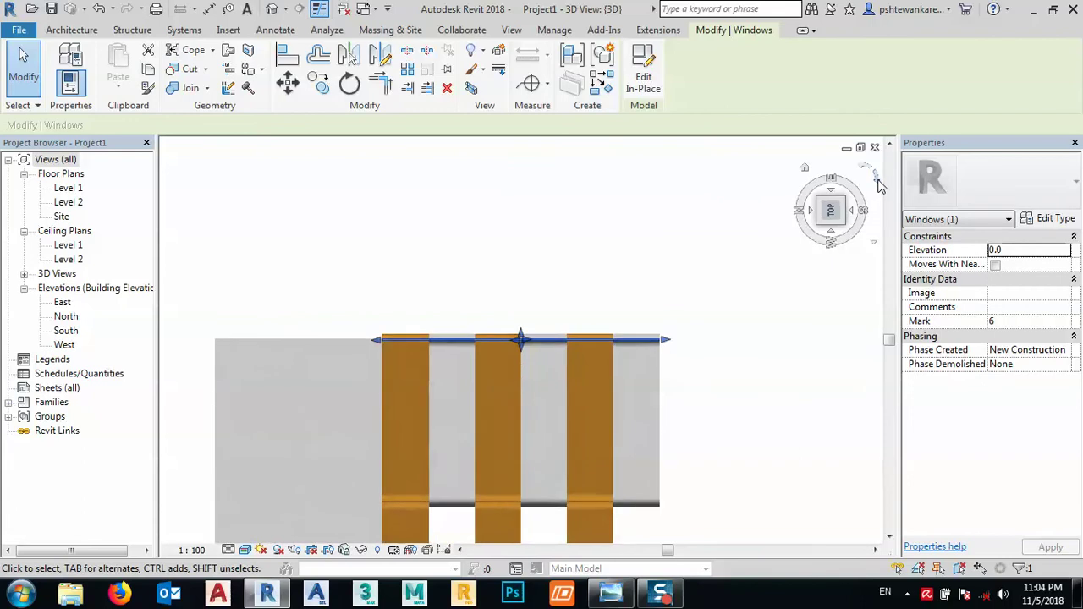
left_click(878, 184)
scroll(524, 340, "up", 5)
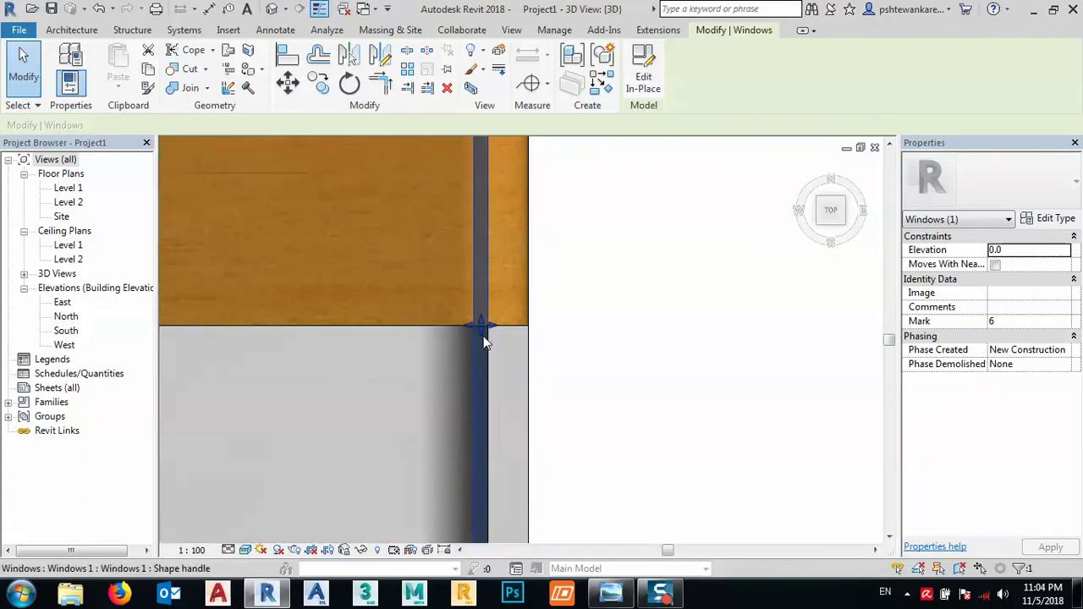
mouse_move(494, 329)
left_mouse_down()
mouse_move(517, 324)
mouse_move(474, 327)
mouse_move(505, 329)
left_mouse_up()
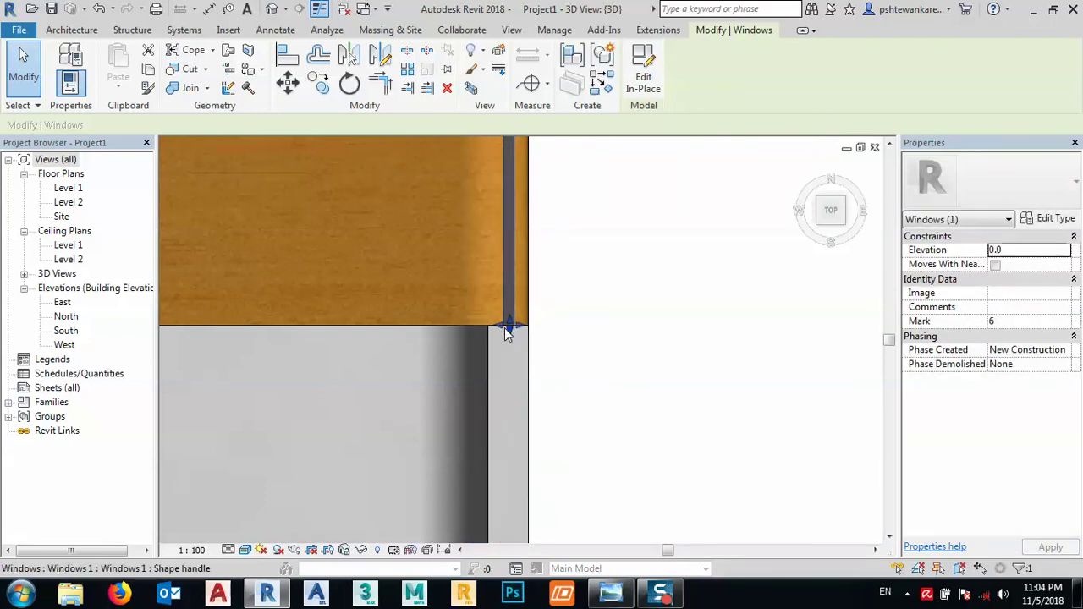
Clear the selection, review the stair in 3D, and bring up the reference stair photo
left_click(594, 282)
scroll(583, 305, "down", 4)
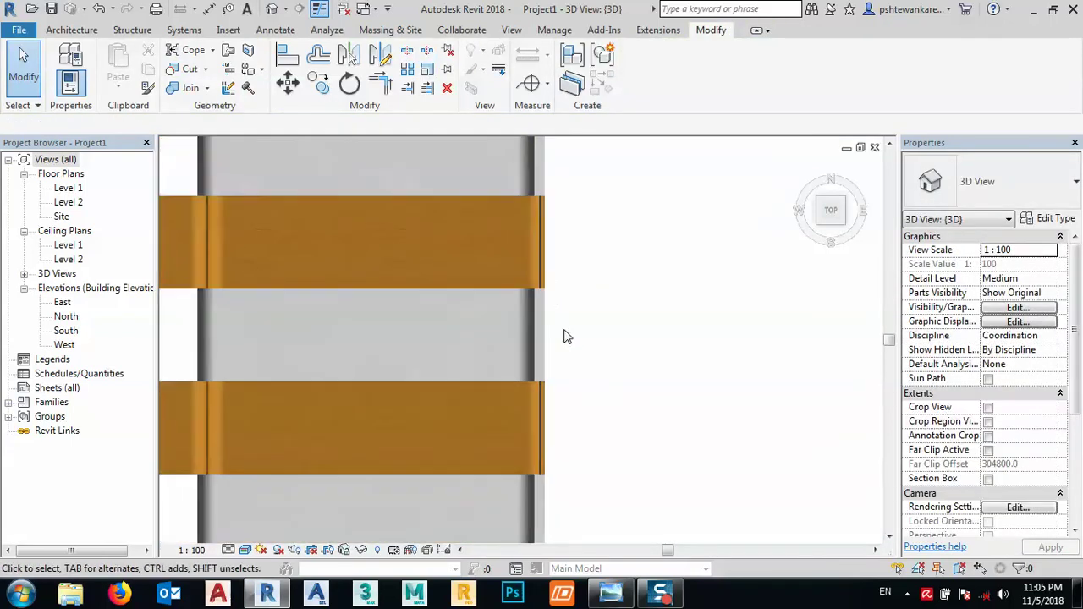
middle_click_drag(580, 425, 638, 308, "shift")
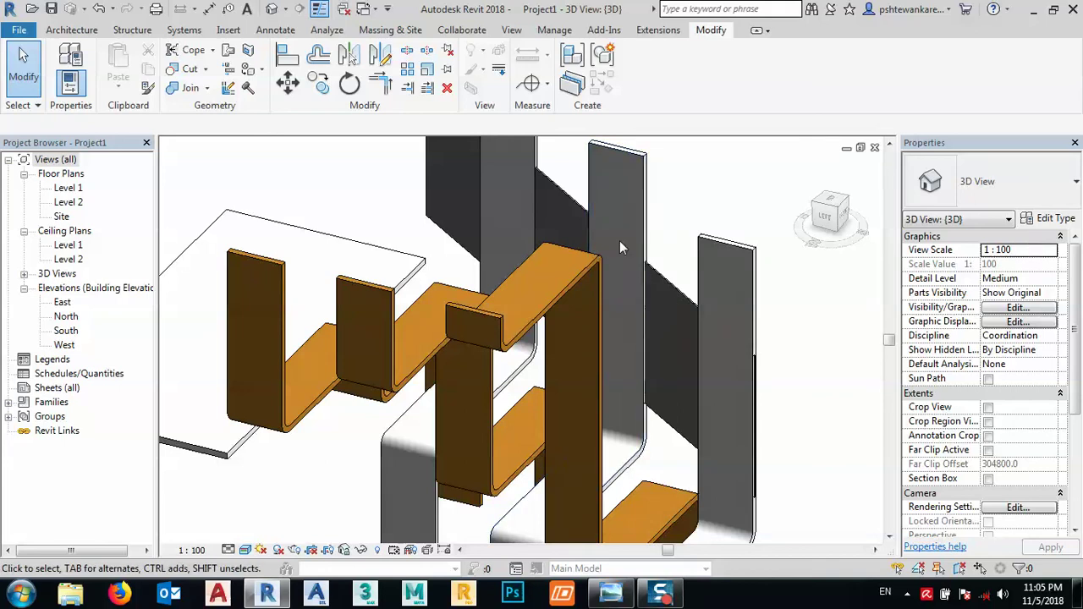
left_click(611, 592)
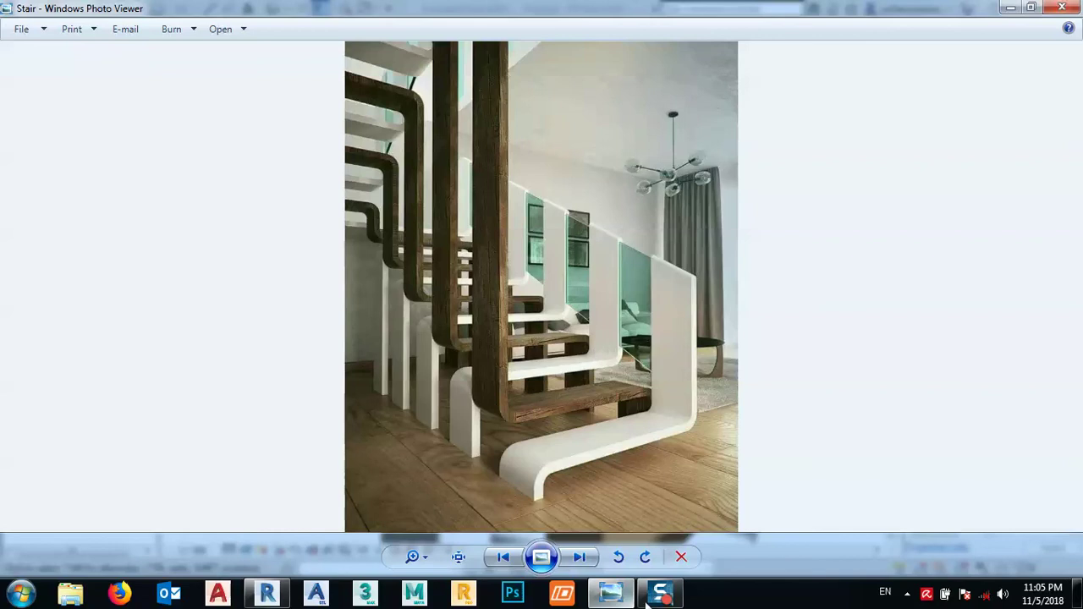
Edit the sloped glass panel in place, viewed from the Left ViewCube face in Wireframe
left_click(269, 596)
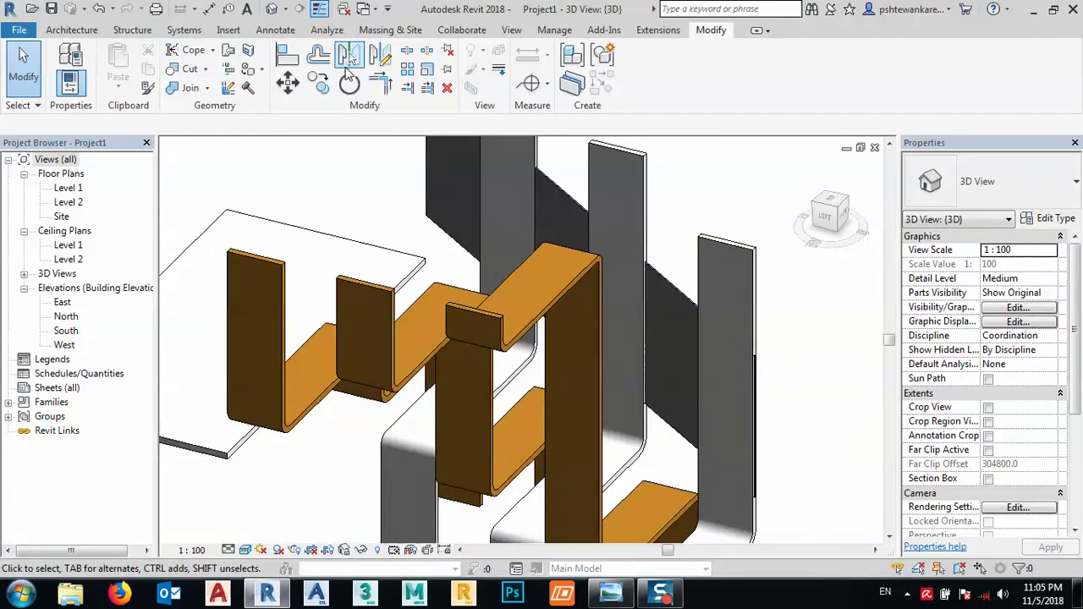
scroll(757, 390, "up", 4)
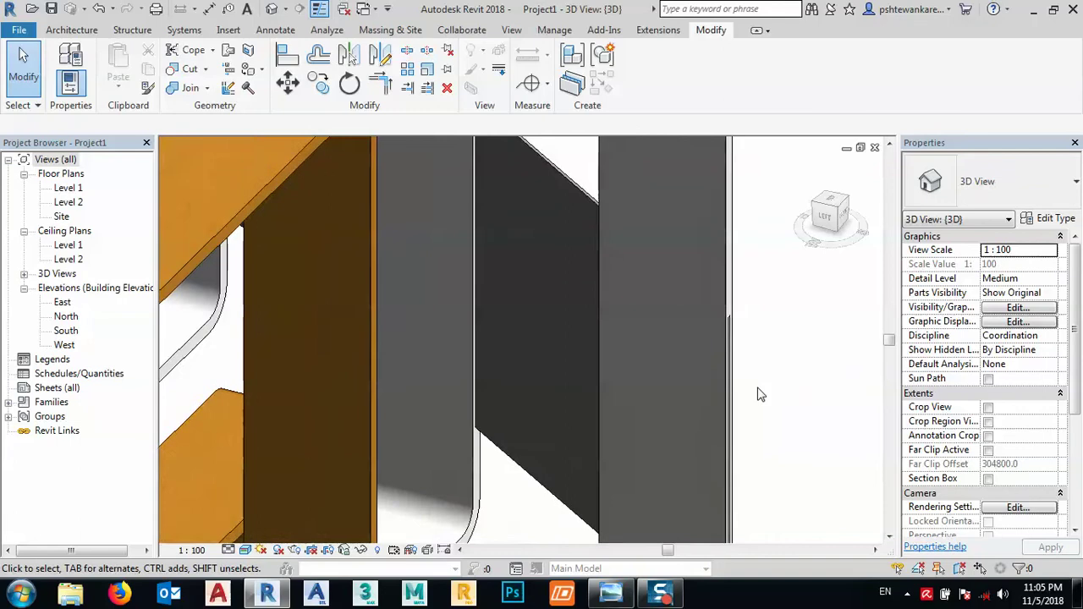
scroll(759, 393, "down", 5)
scroll(676, 341, "up", 2)
left_click(659, 284)
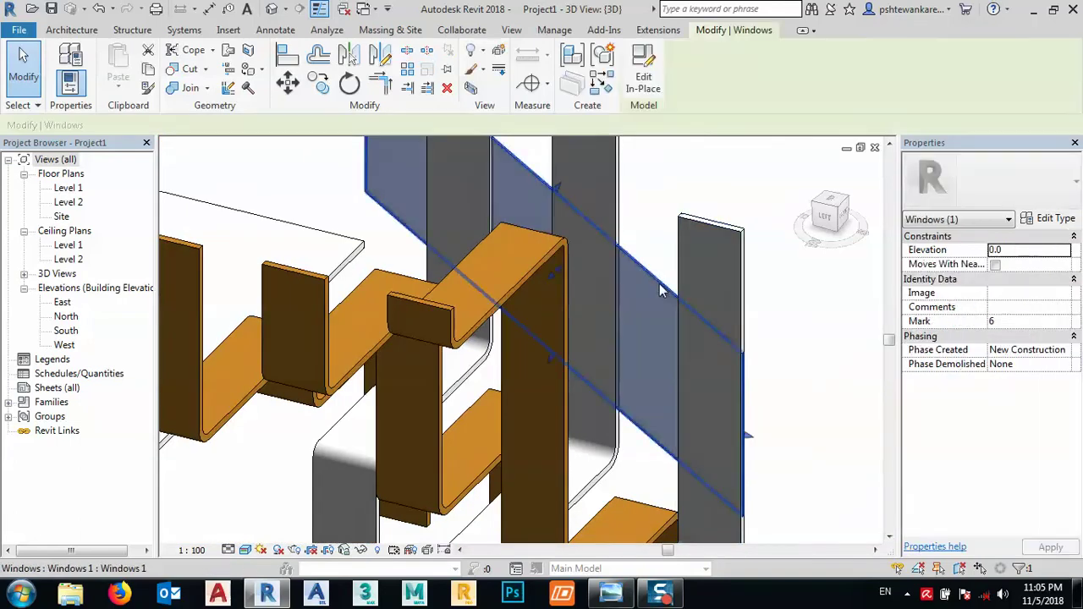
left_click(649, 79)
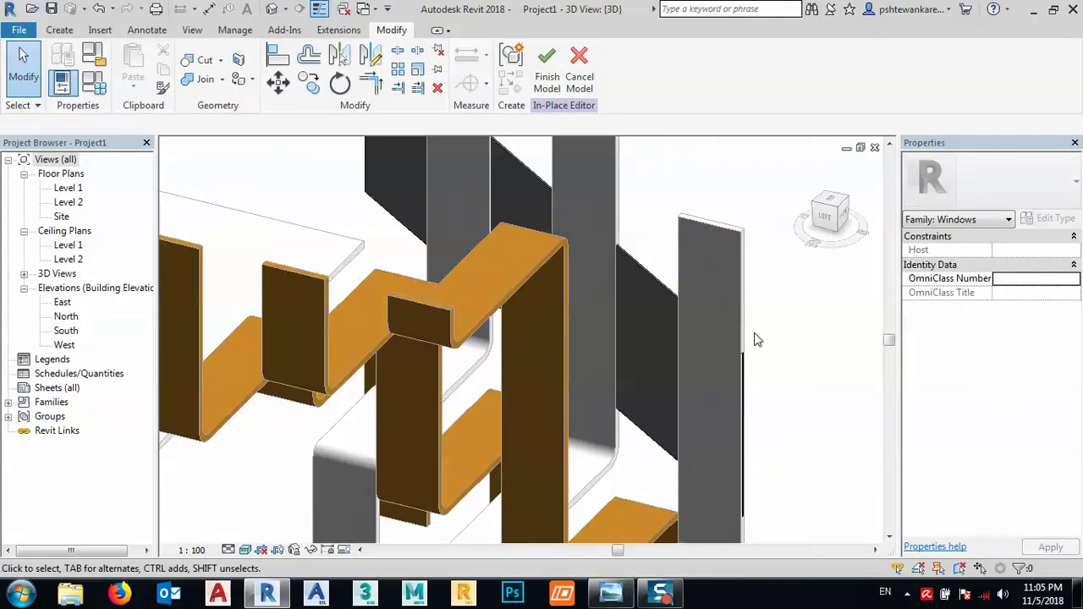
left_click(825, 215)
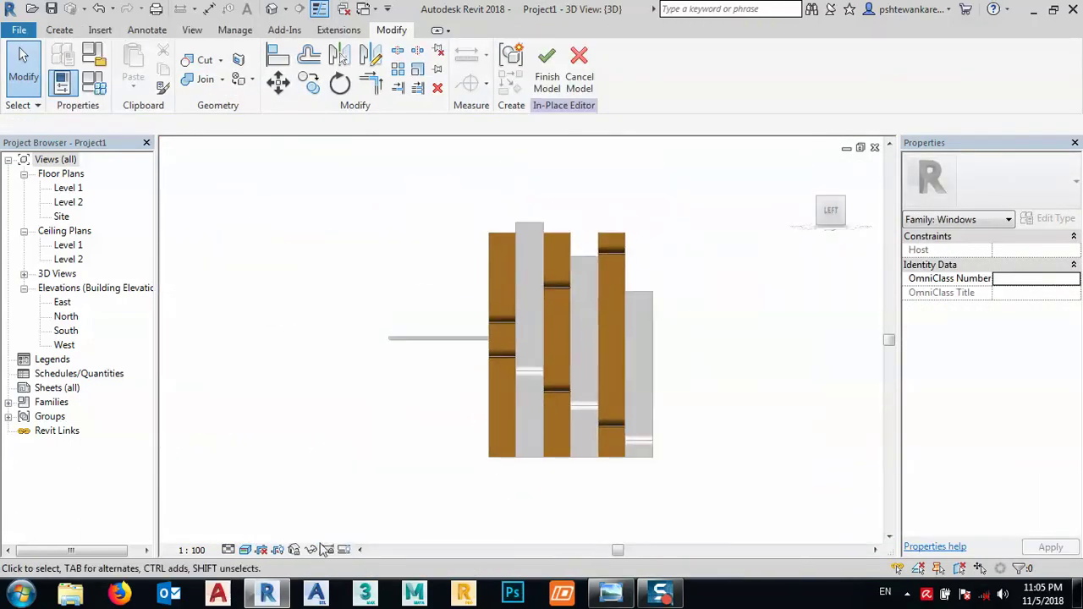
left_click(244, 550)
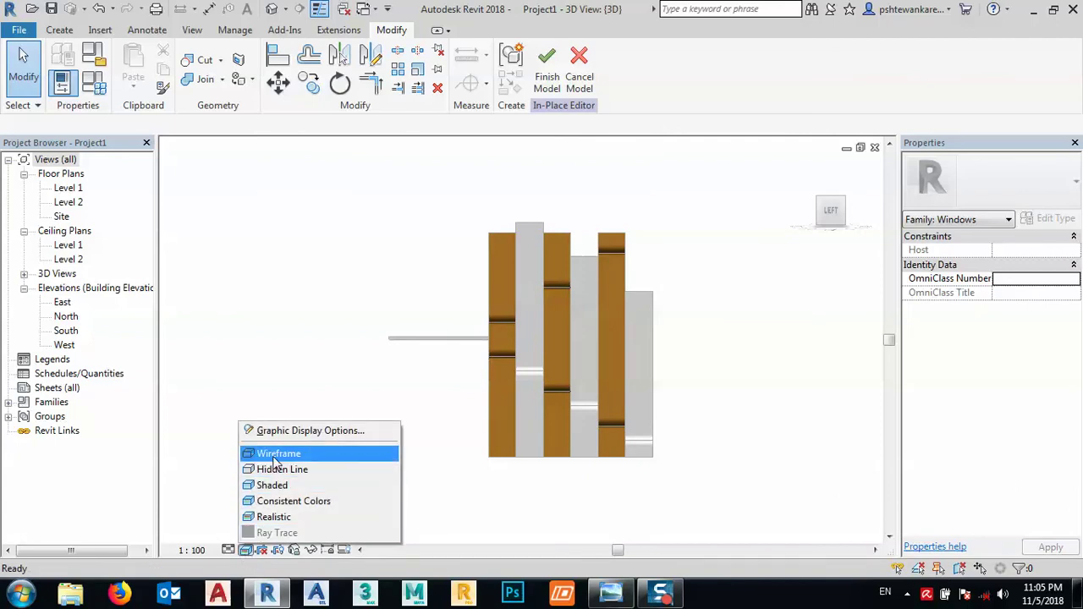
left_click(377, 454)
Drag both ends of the glass extrusion inward so it spans -19.7 to -12.1
scroll(642, 358, "up", 3)
left_click(661, 377)
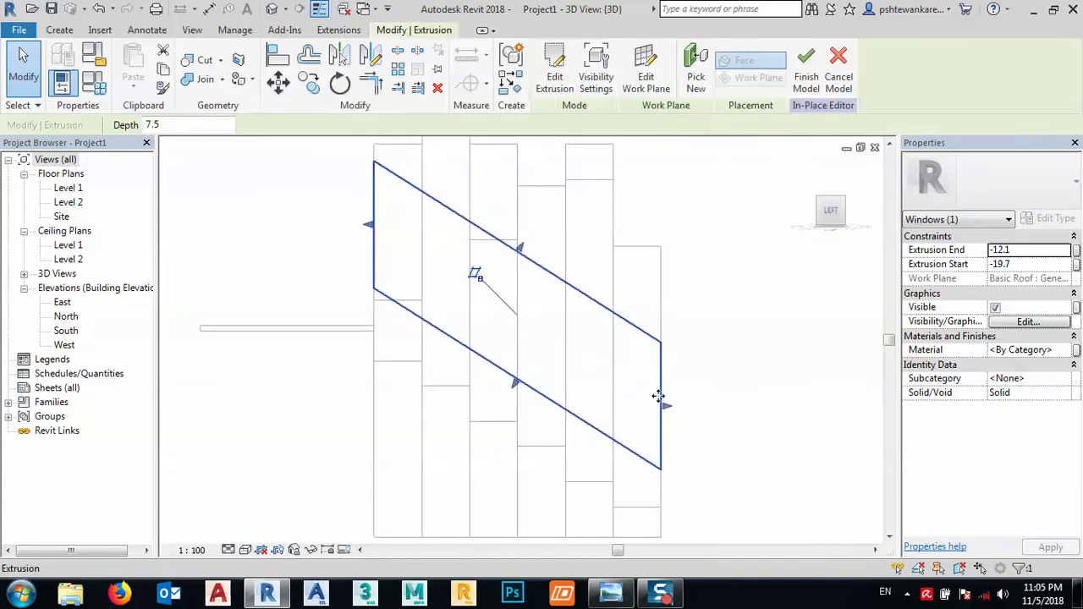
left_click_drag(669, 412, 617, 380)
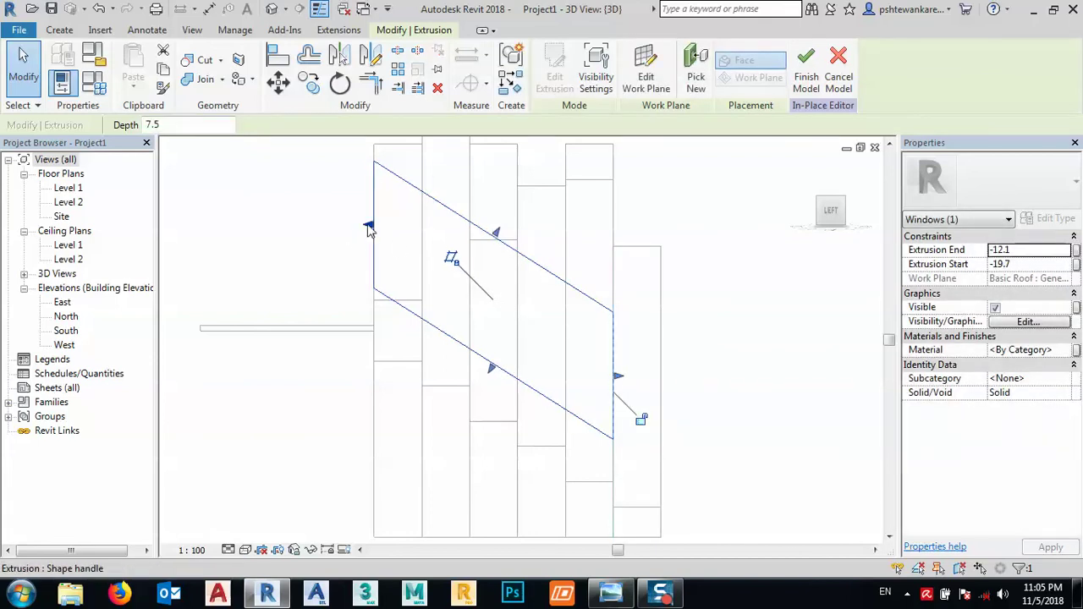
left_click_drag(374, 224, 425, 270)
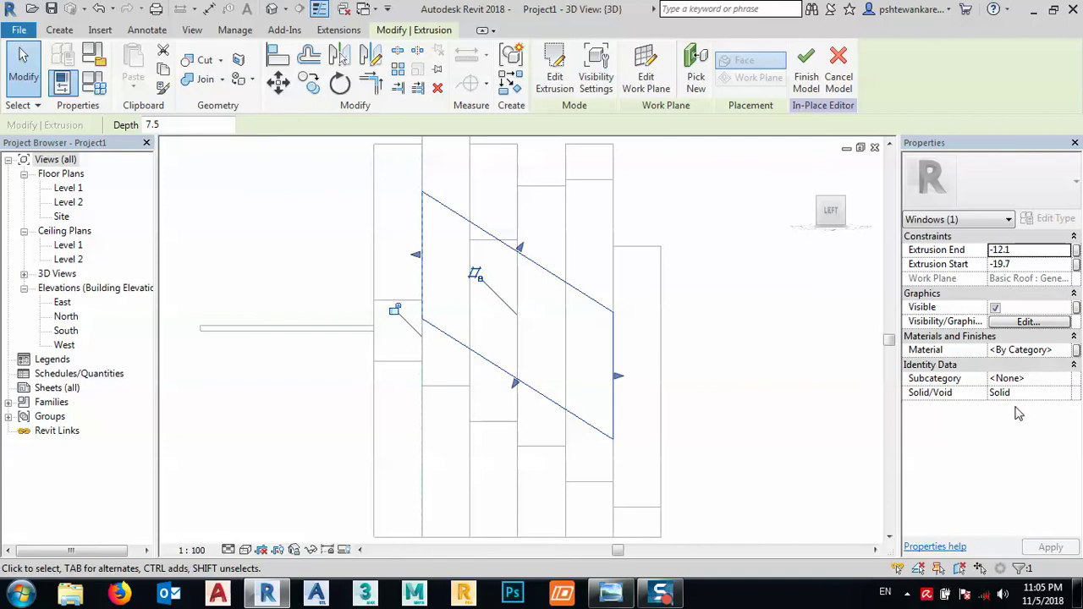
left_click(1063, 352)
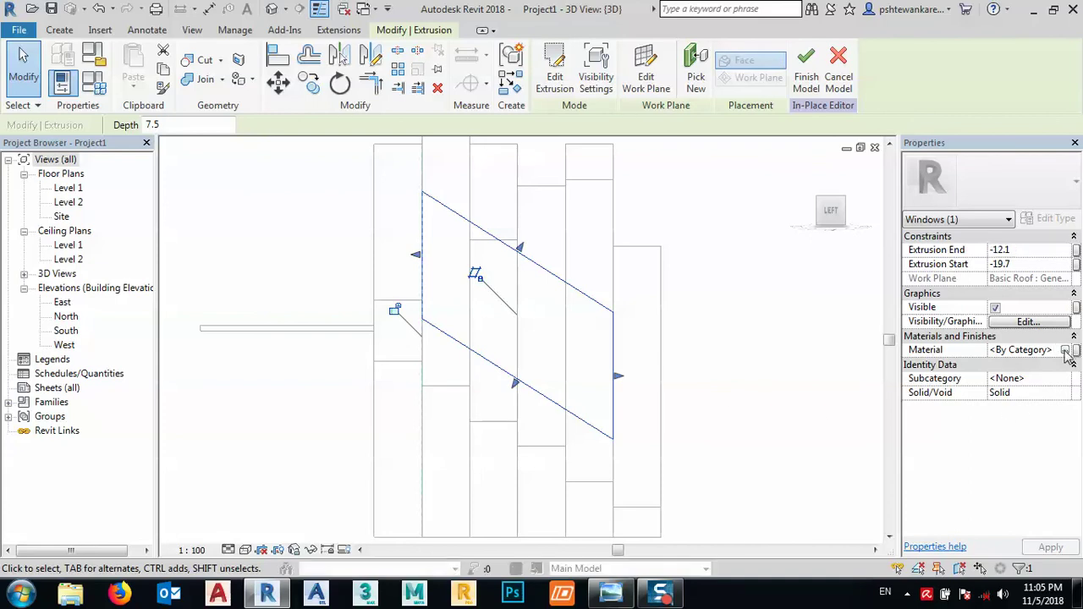
Assign the Glass, Clear Glazing material to the glass extrusion and finish the in-place model
left_click(1064, 350)
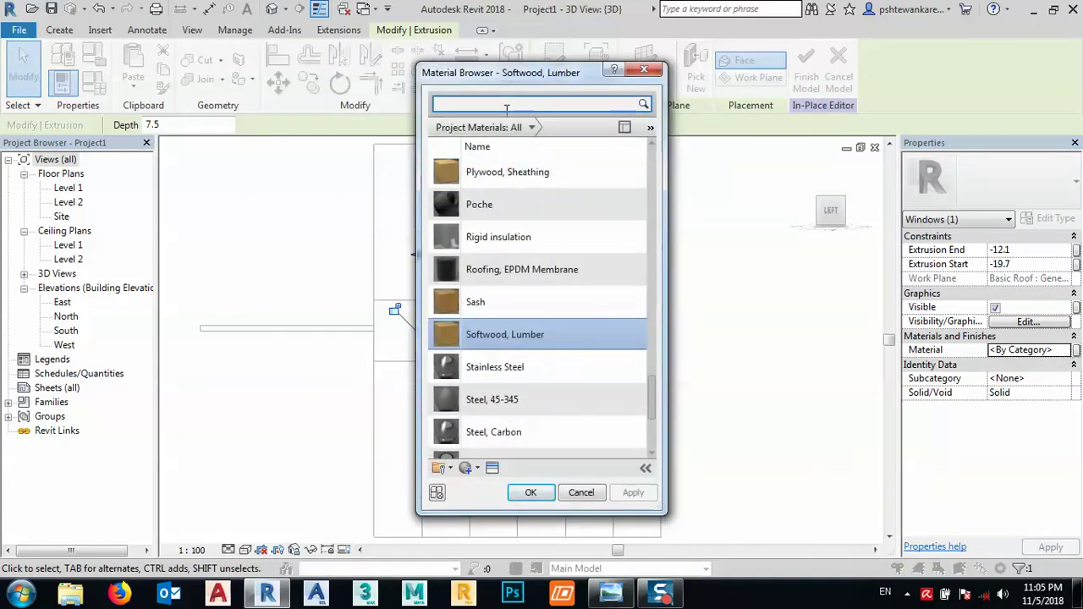
left_click(506, 104)
type("glass")
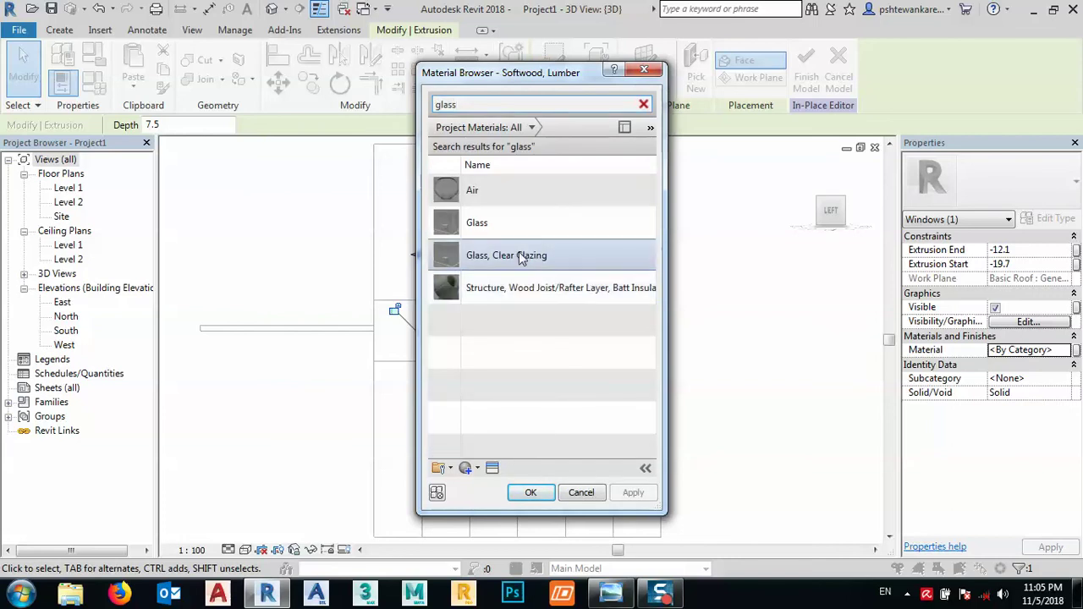
left_click(519, 263)
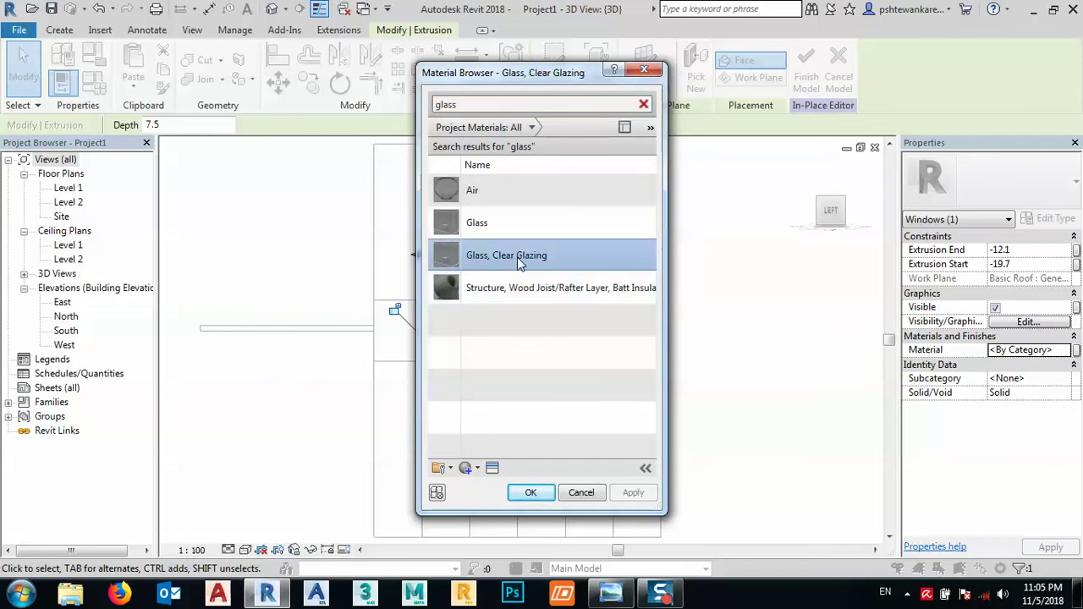
left_click(493, 468)
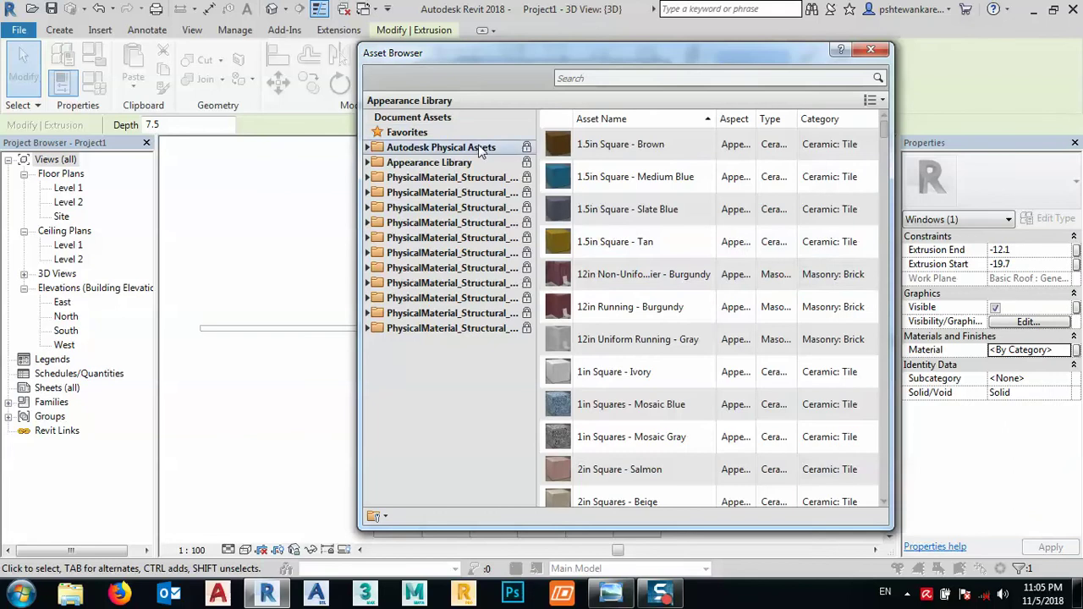
left_click(870, 53)
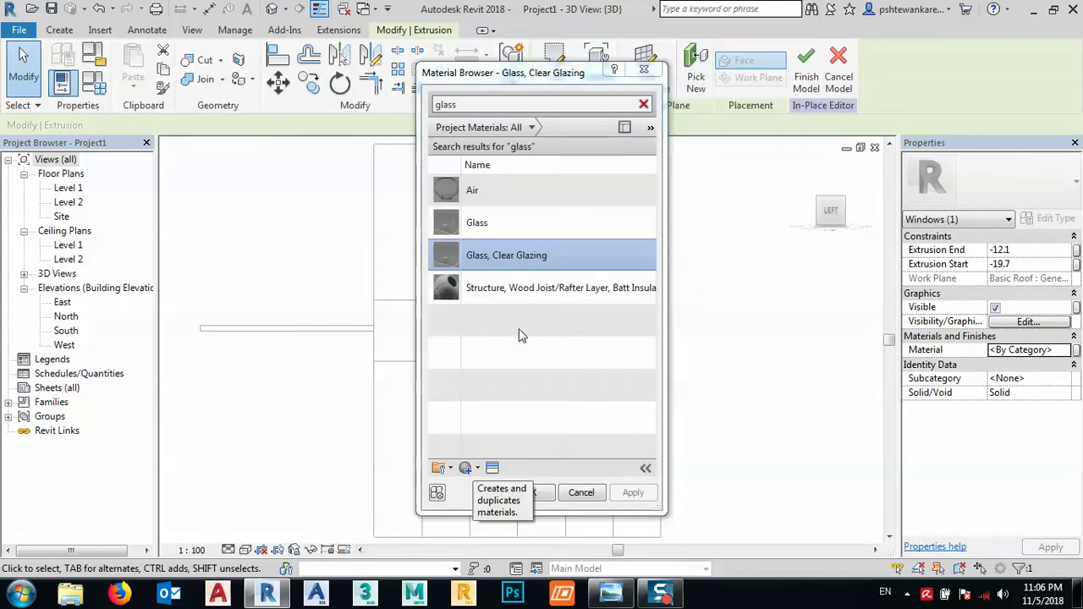
double_click(486, 256)
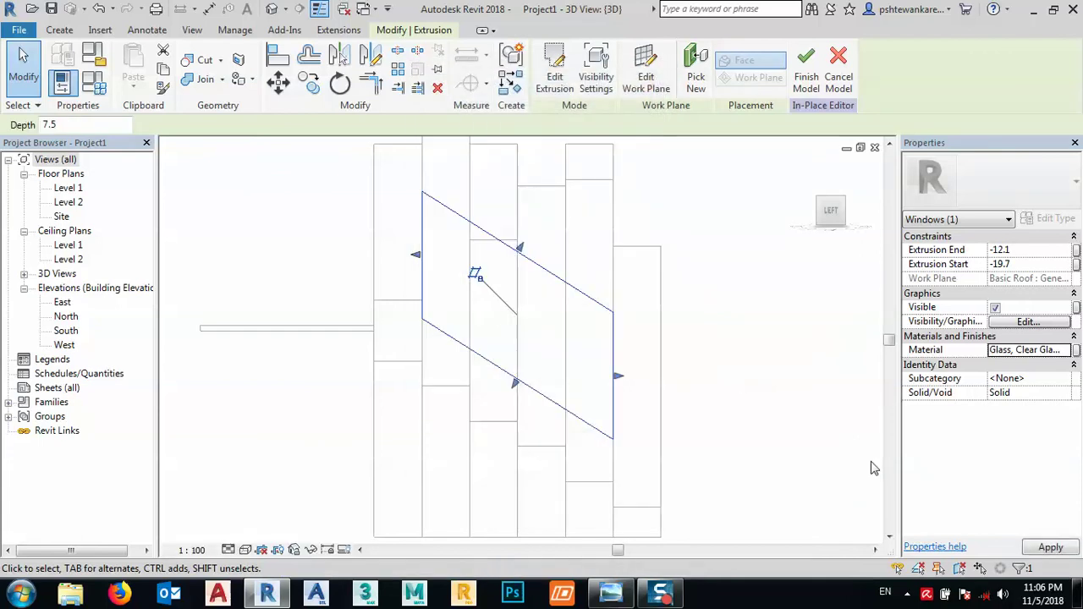
left_click(806, 69)
left_click(737, 256)
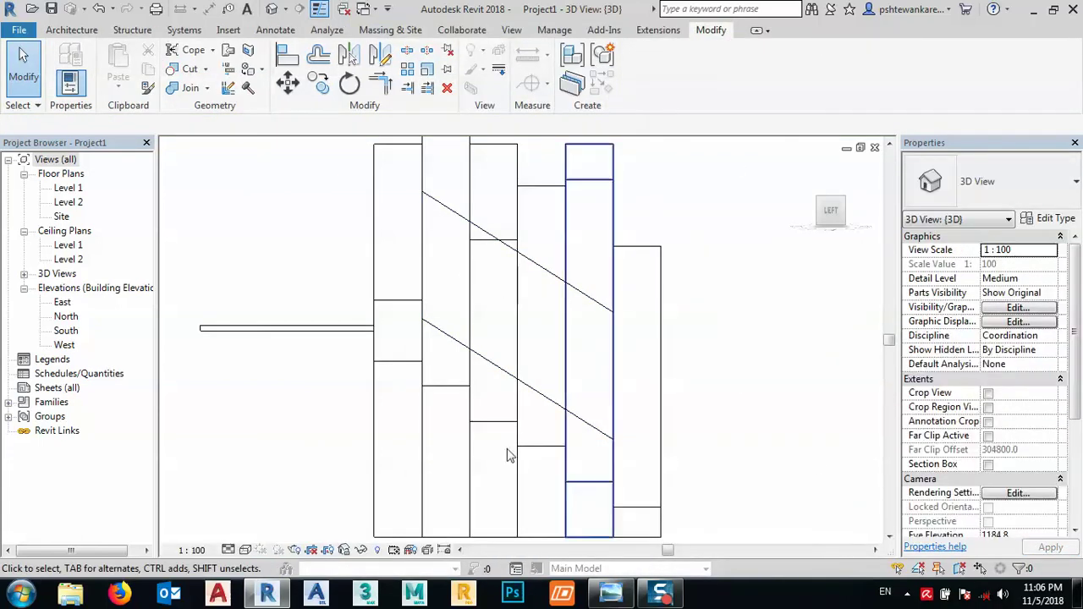
Switch to the Realistic visual style, orbit to an angled view, and compare with the reference photo
left_click(245, 551)
left_click(273, 513)
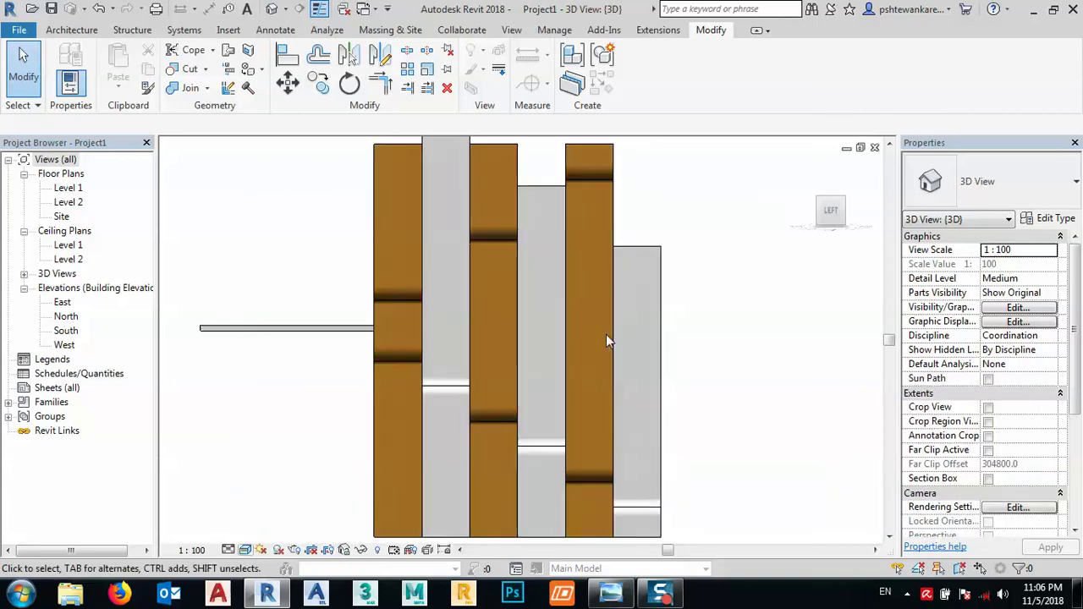
middle_click_drag(579, 337, 660, 379, "shift")
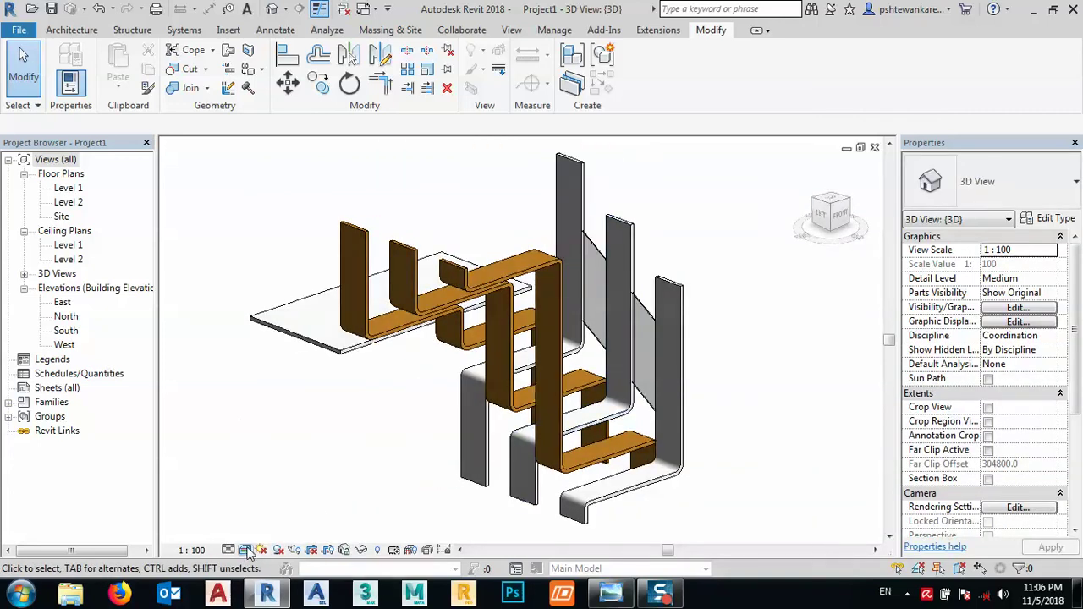
scroll(643, 305, "up", 3)
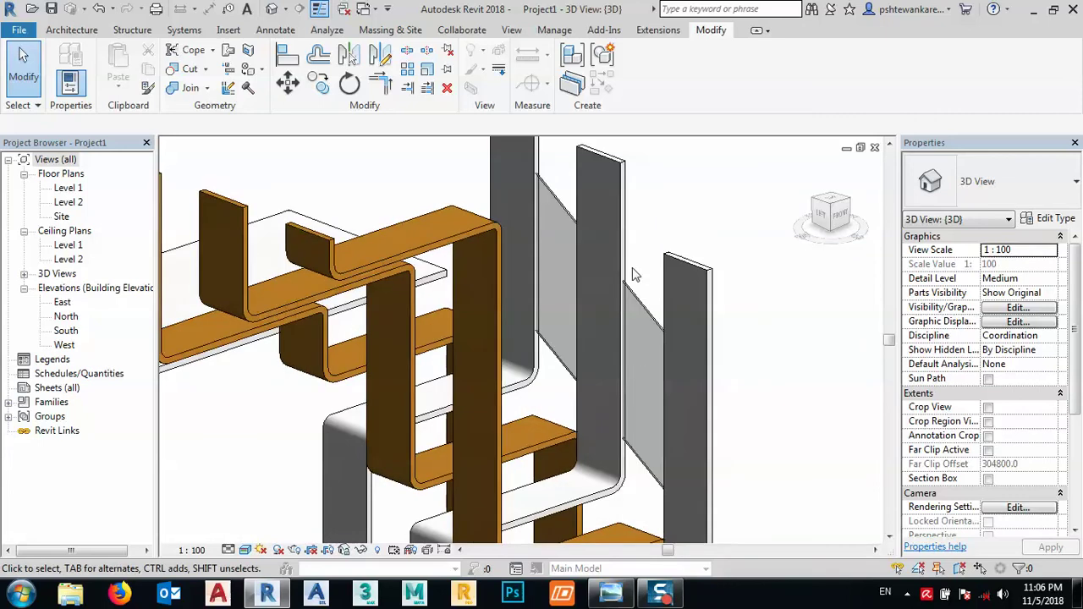
scroll(630, 301, "down", 3)
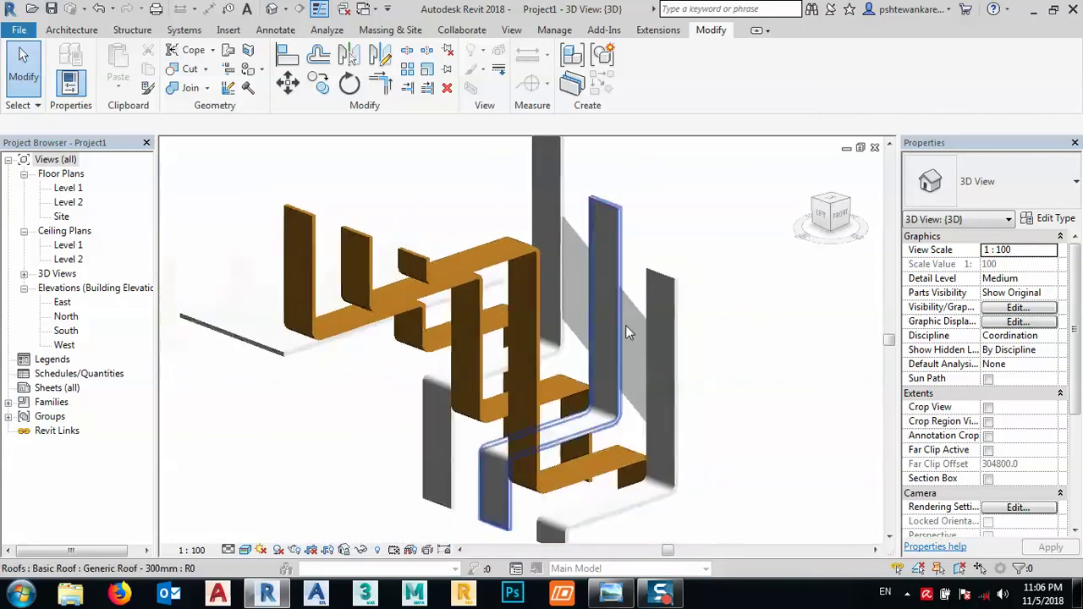
left_click(611, 594)
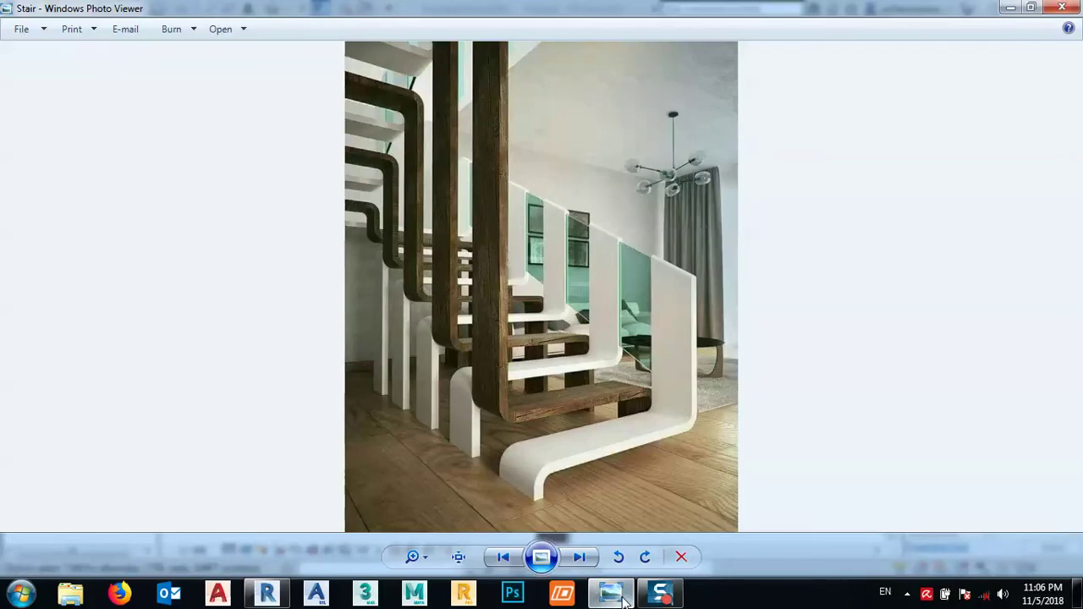
left_click(623, 596)
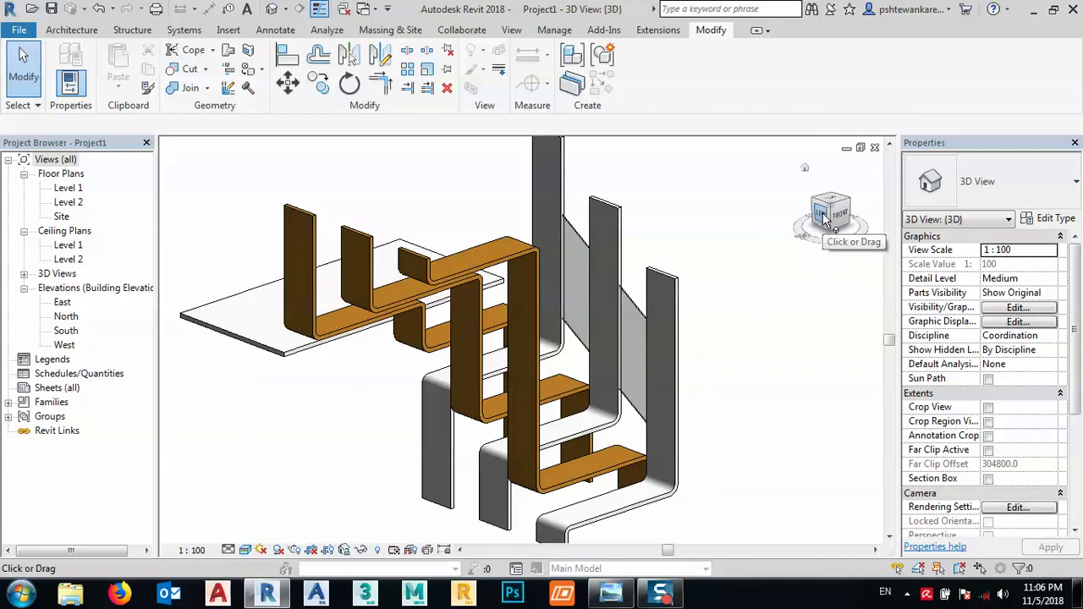
left_click(84, 30)
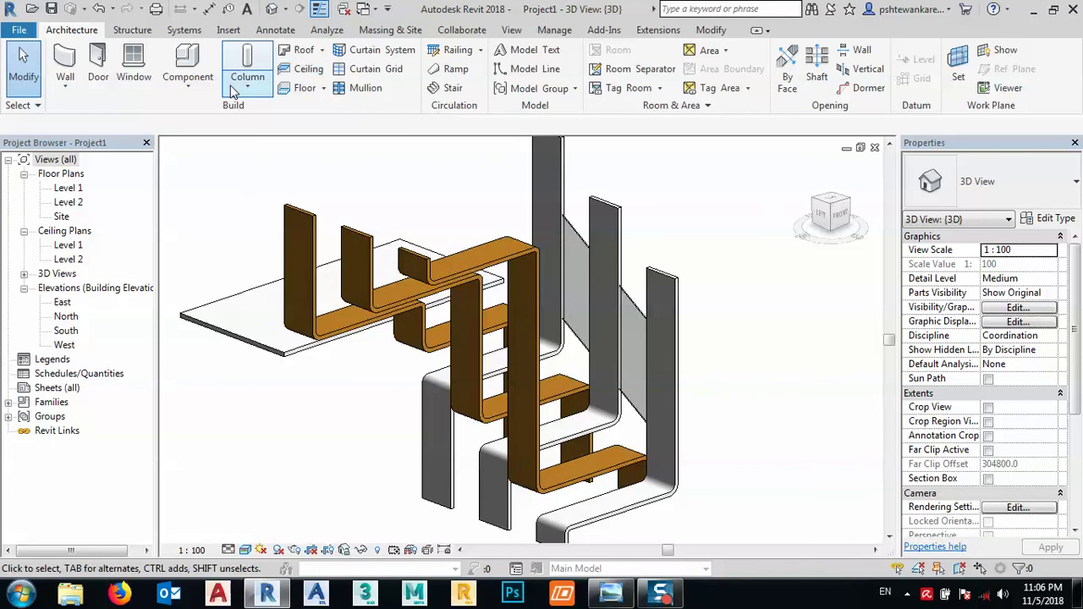
Start a Roof by Extrusion on the grey wall face, referenced to Level 1 with zero offset
left_click(187, 78)
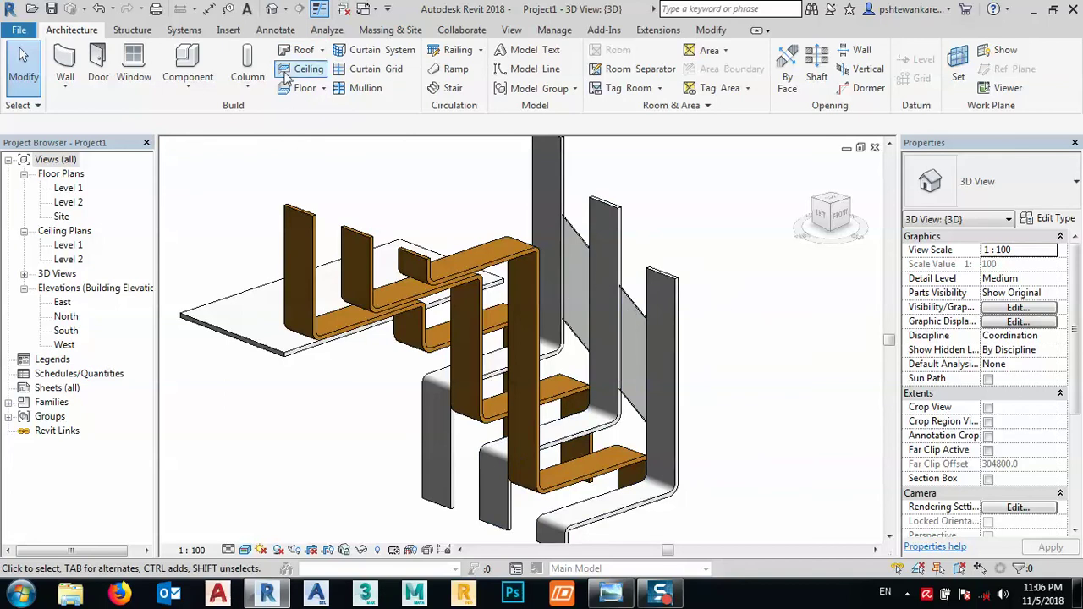
left_click(322, 51)
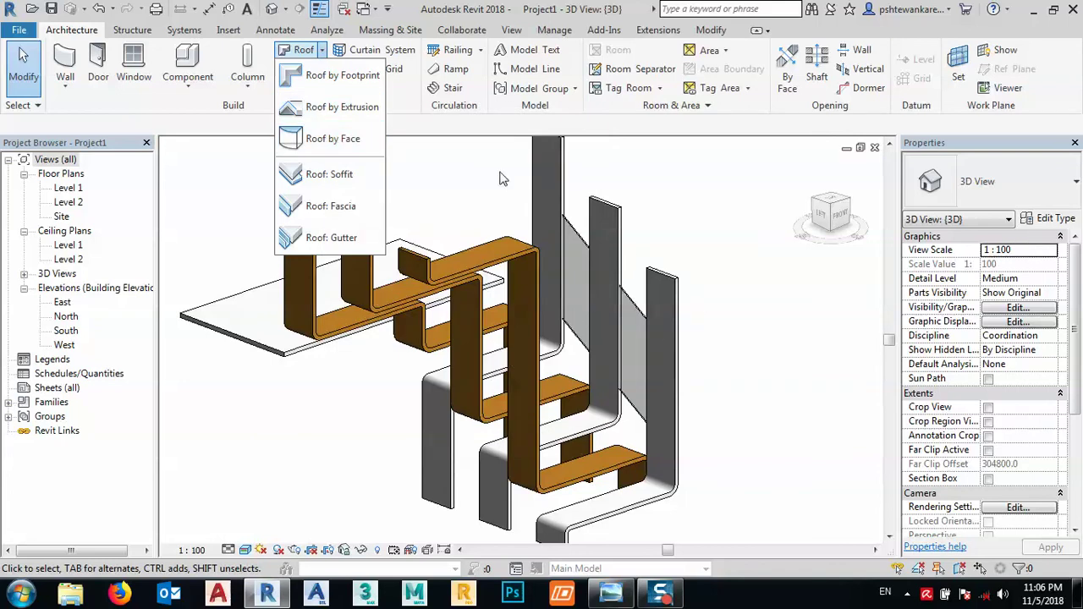
left_click(330, 106)
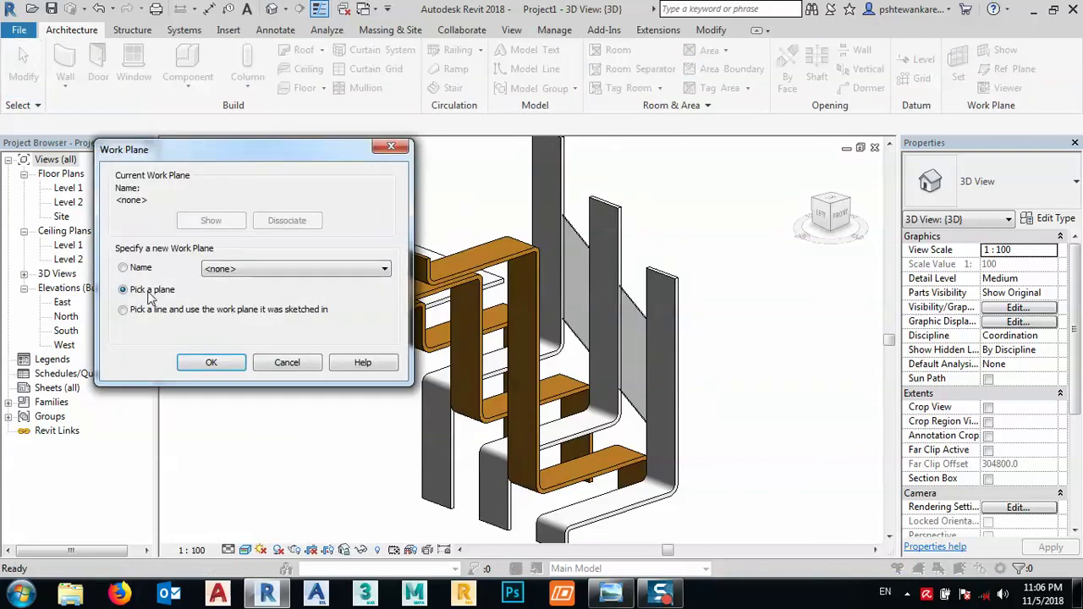
left_click(211, 363)
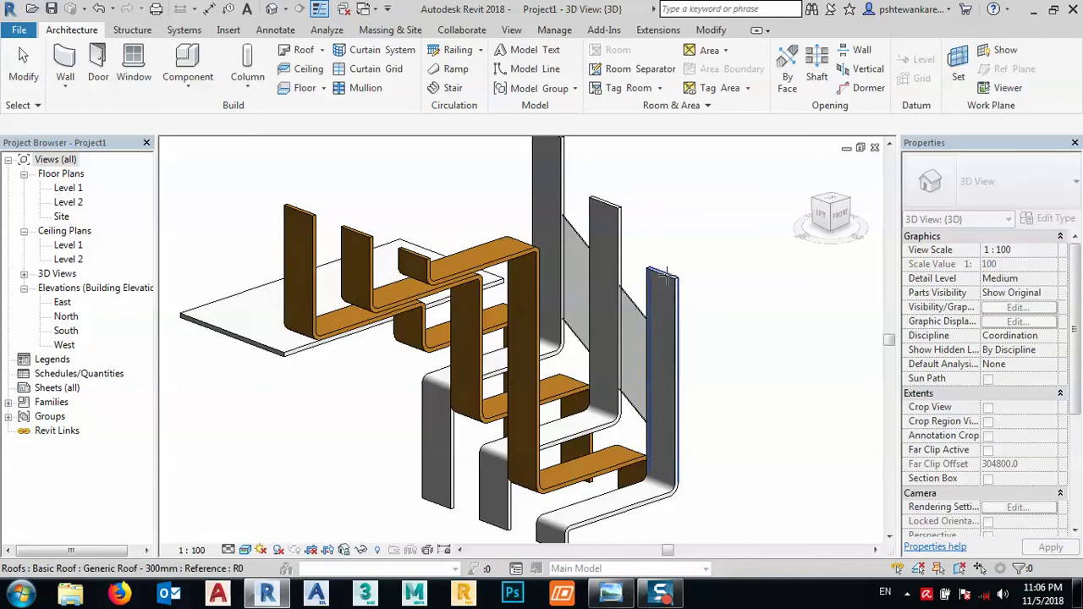
left_click(667, 275)
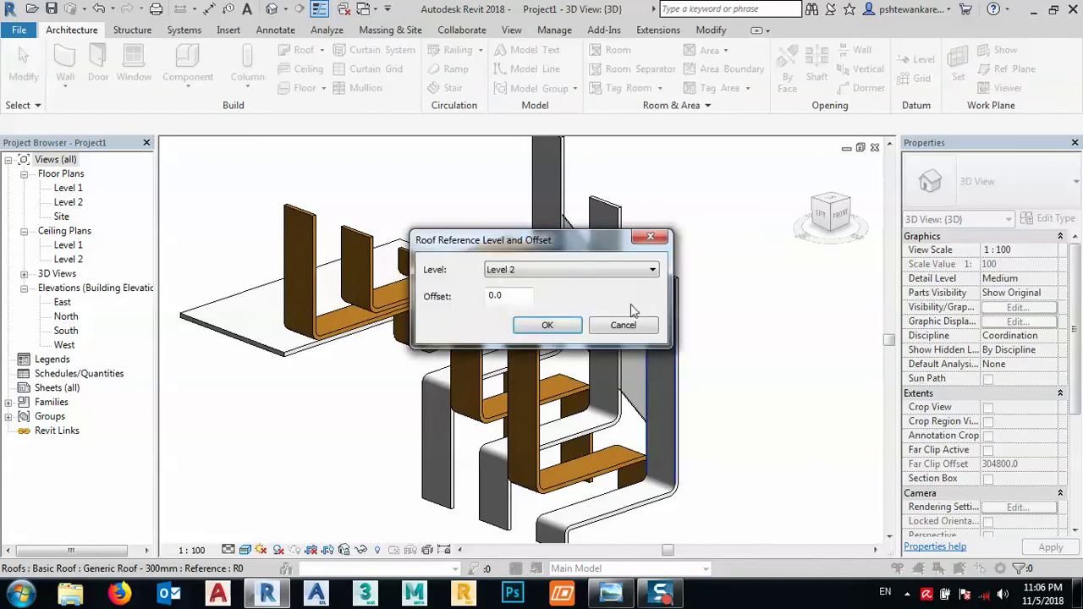
left_click(558, 269)
left_click(499, 283)
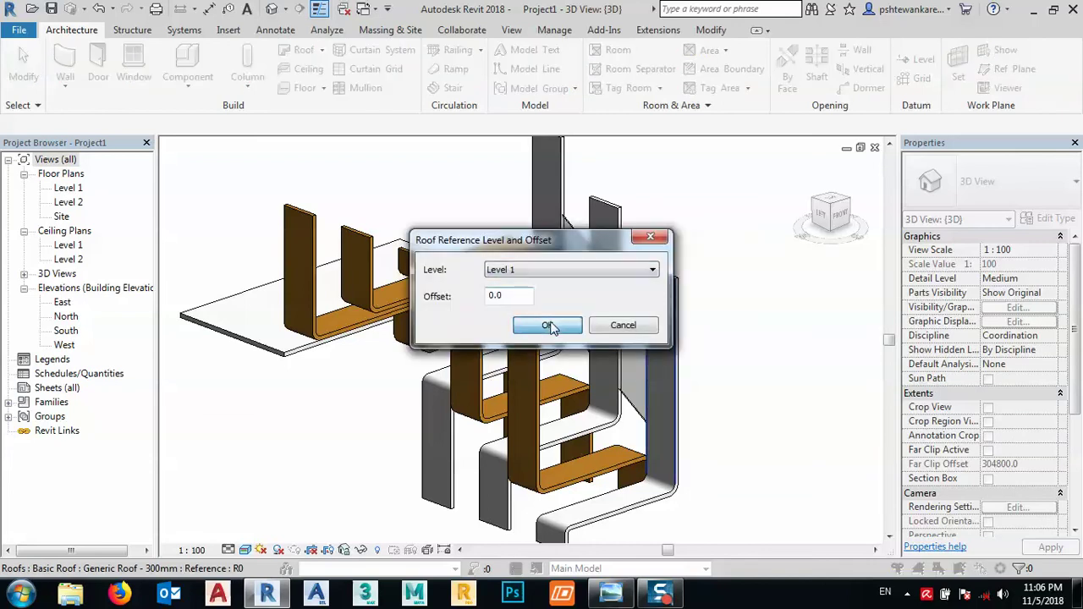
left_click(547, 325)
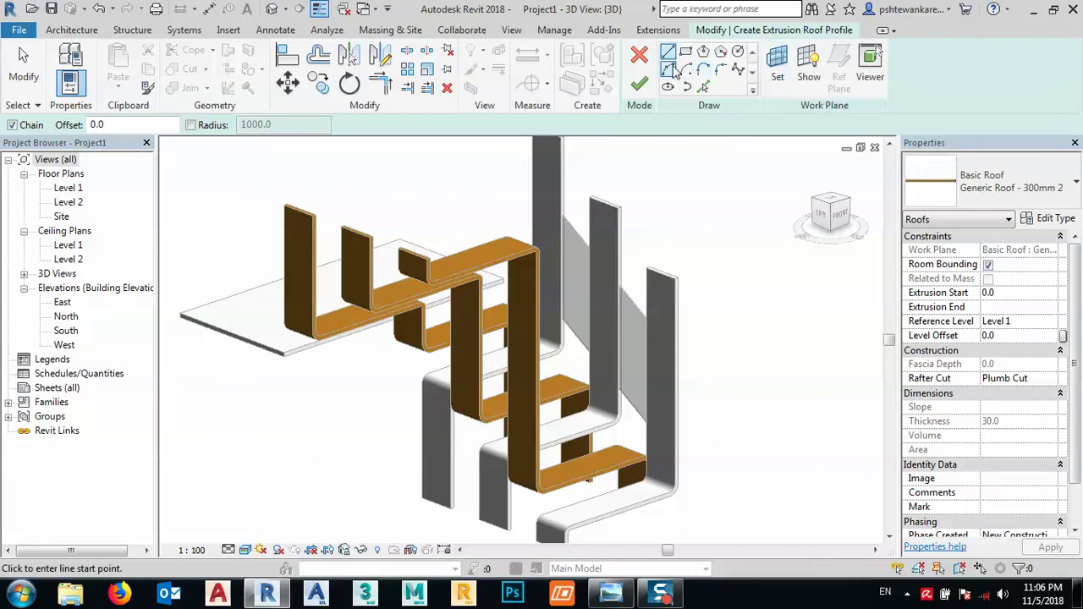
Sketch the sloped handrail line, stretch it to 2200, and set Extrusion End to -200
left_click(650, 322)
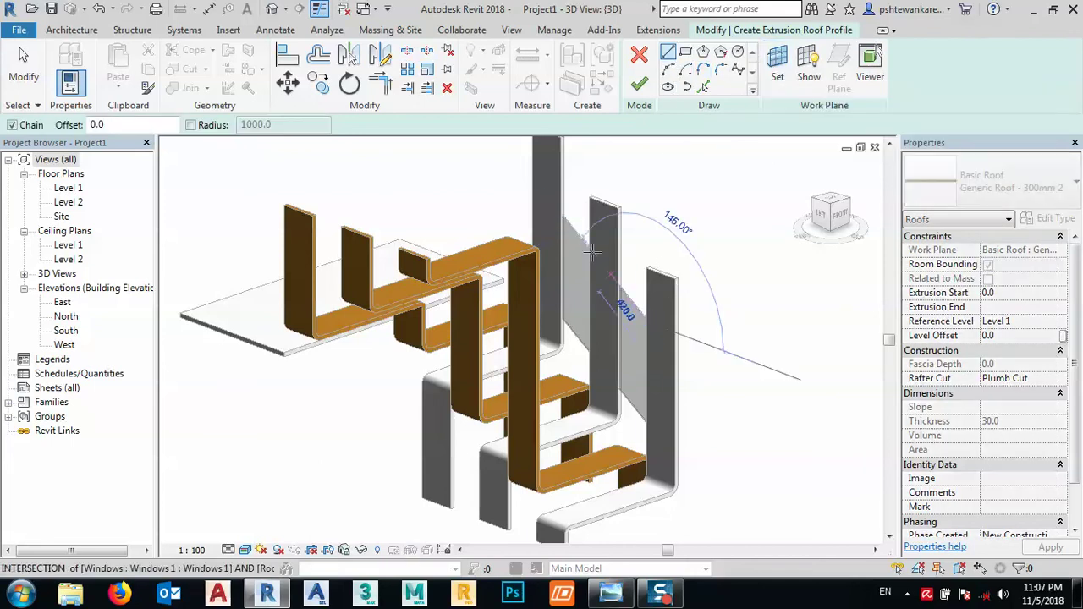
left_click(559, 216)
key("Escape")
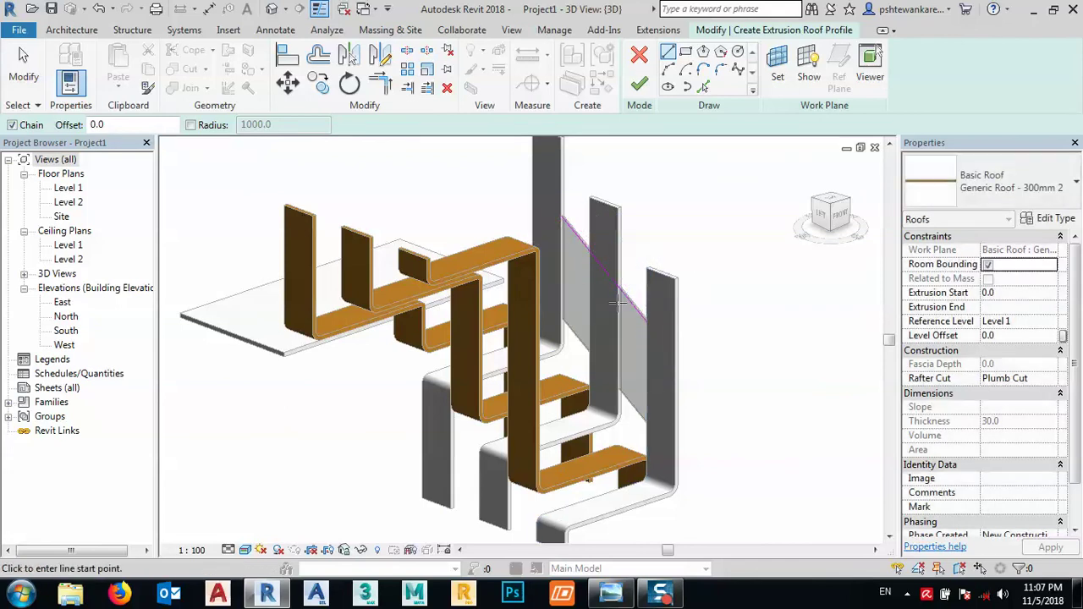
key("Escape")
left_click(640, 313)
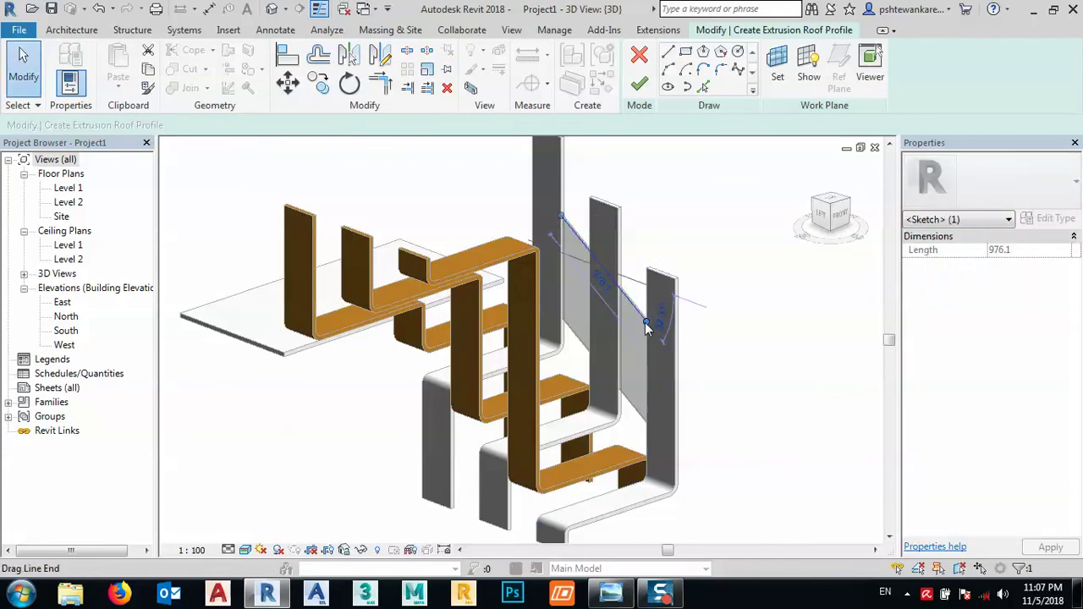
left_click_drag(647, 328, 713, 404)
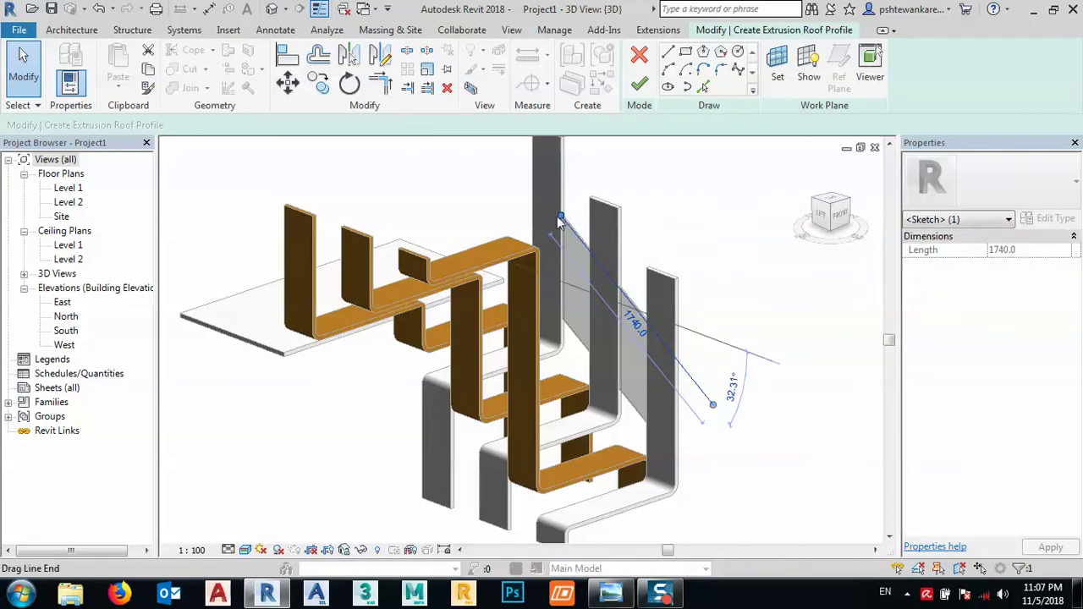
left_click_drag(560, 218, 520, 165)
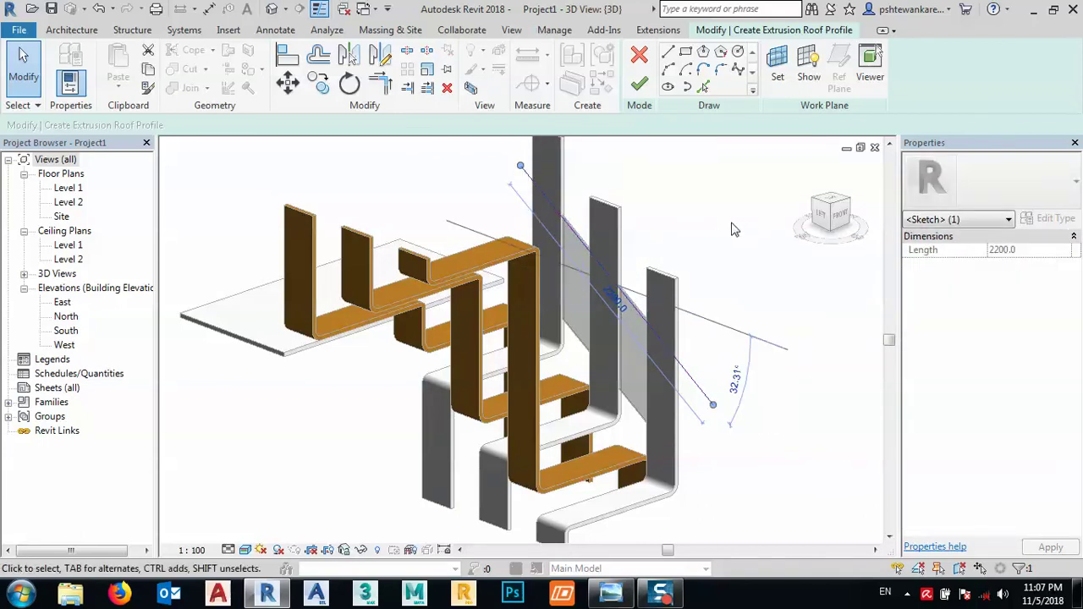
left_click(641, 88)
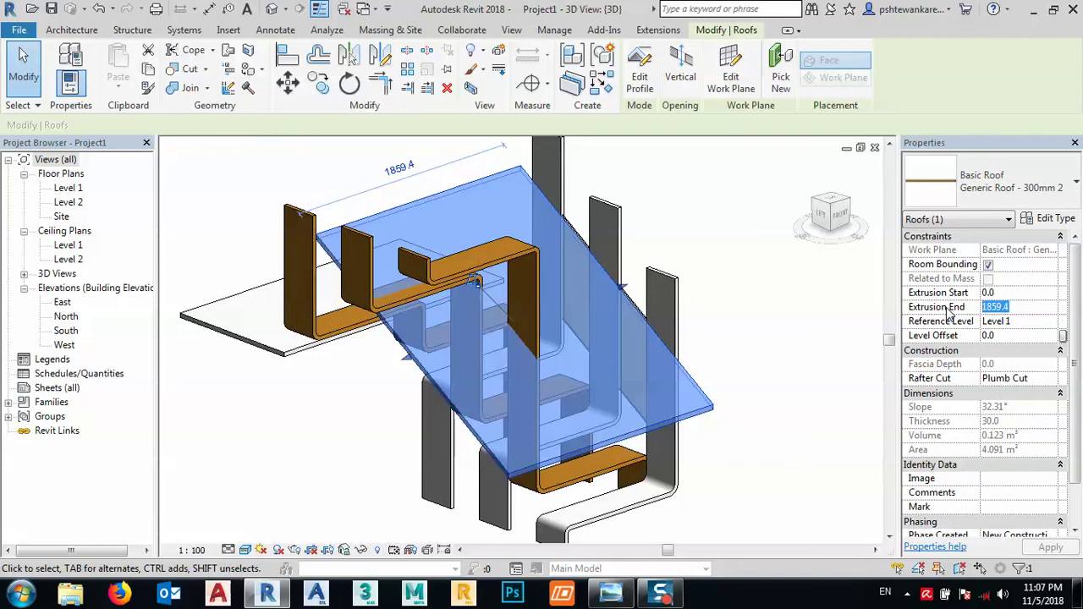
type("0")
key("Return")
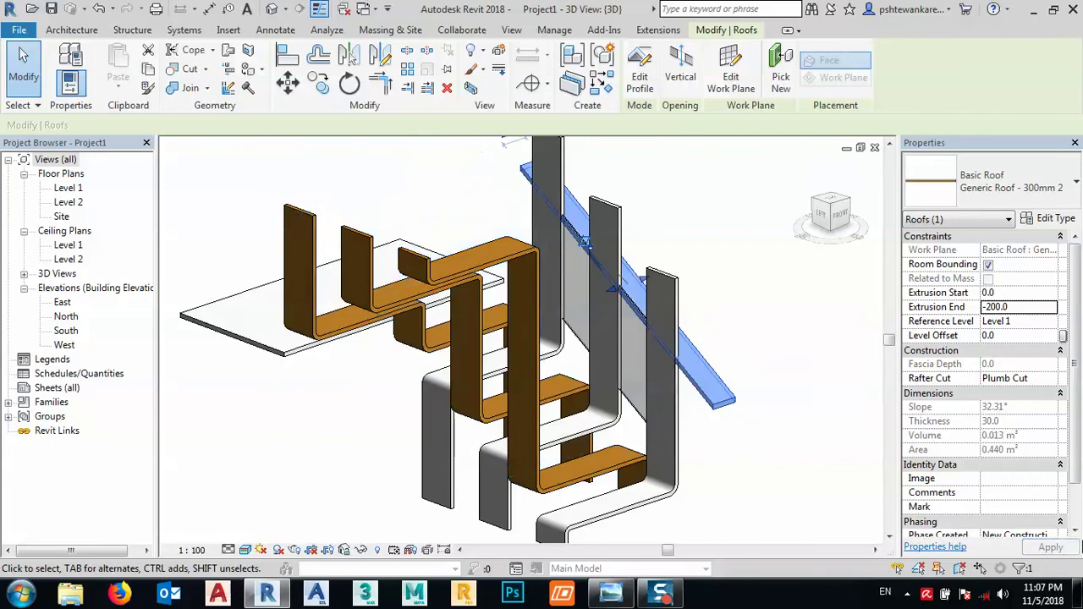
left_click(816, 487)
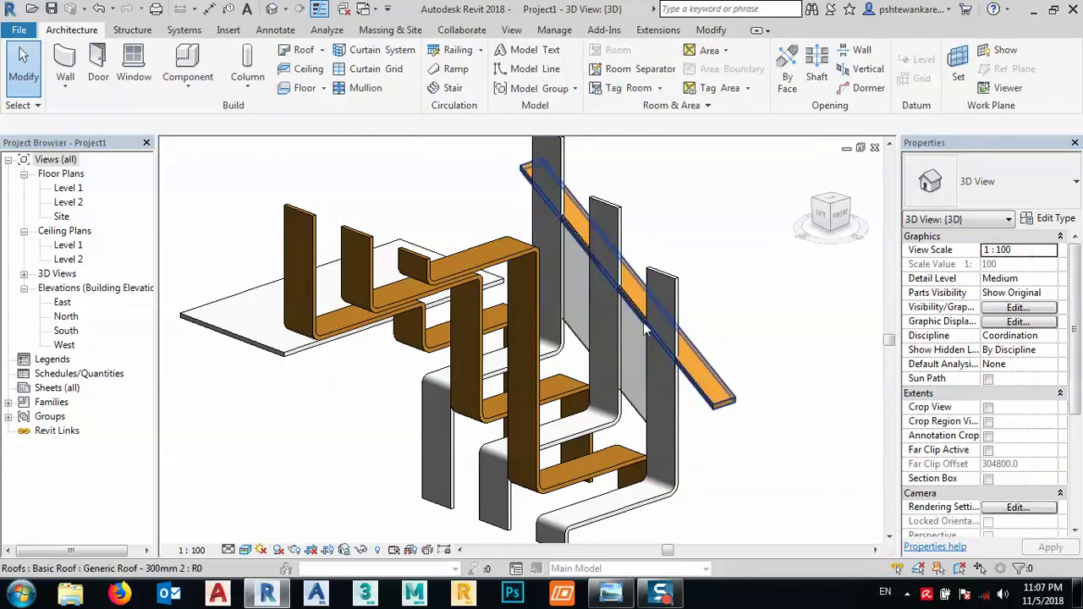
Create an in-place Roofs model named Roofs 1 and set its work plane to the grey wall face
left_click(184, 91)
left_click(211, 149)
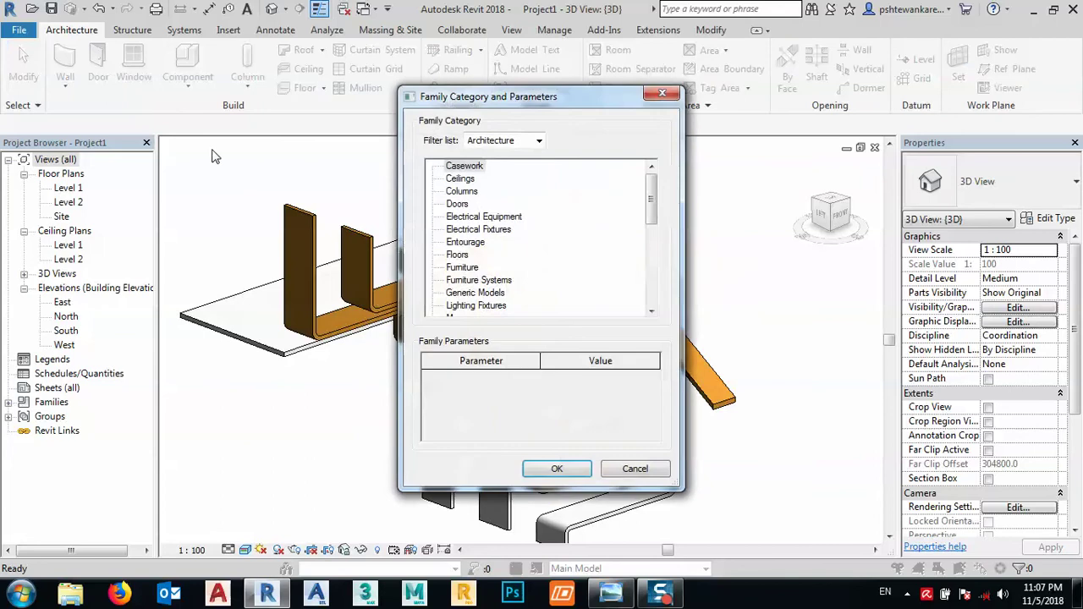
left_click_drag(651, 200, 645, 279)
left_click(457, 168)
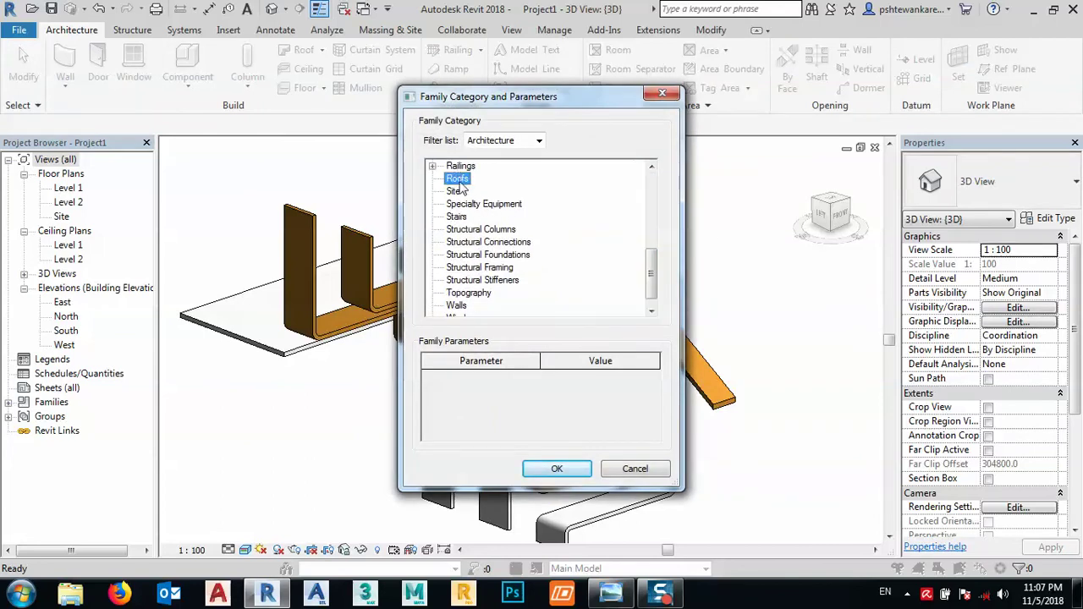
left_click(557, 471)
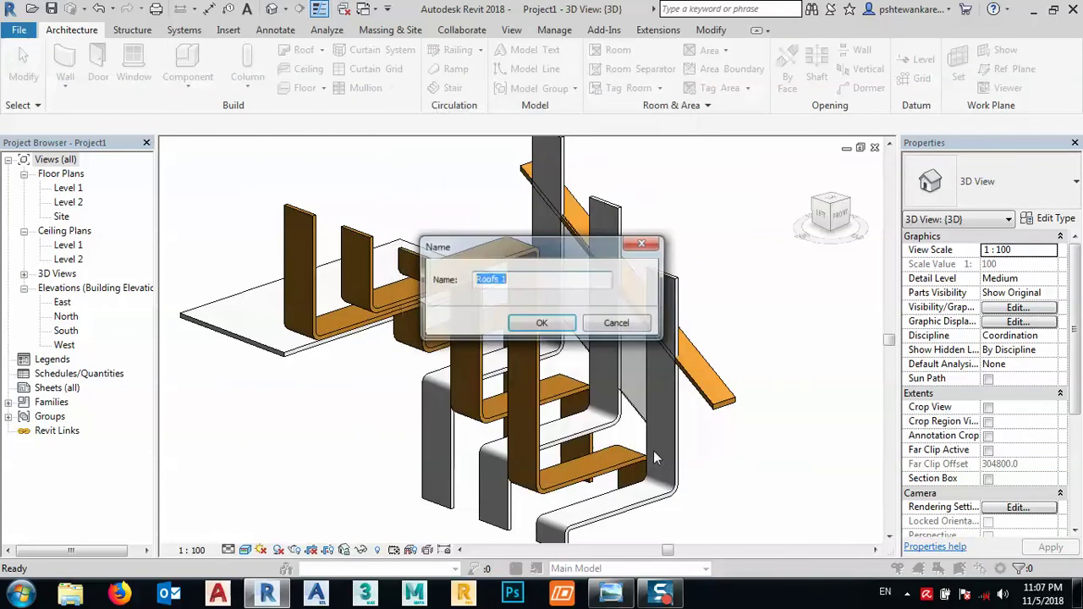
left_click(535, 328)
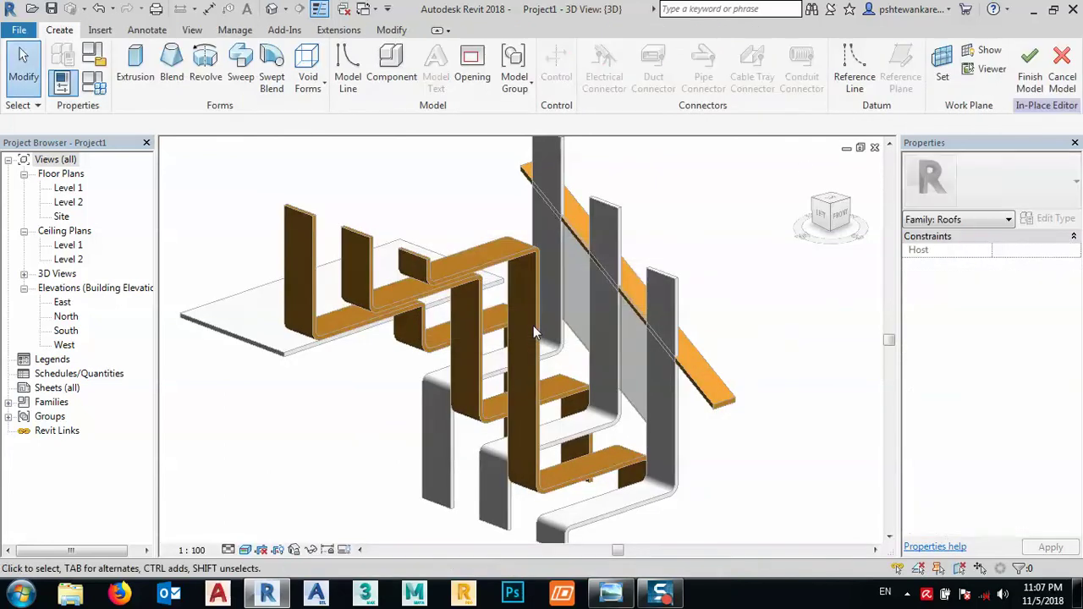
left_click(944, 68)
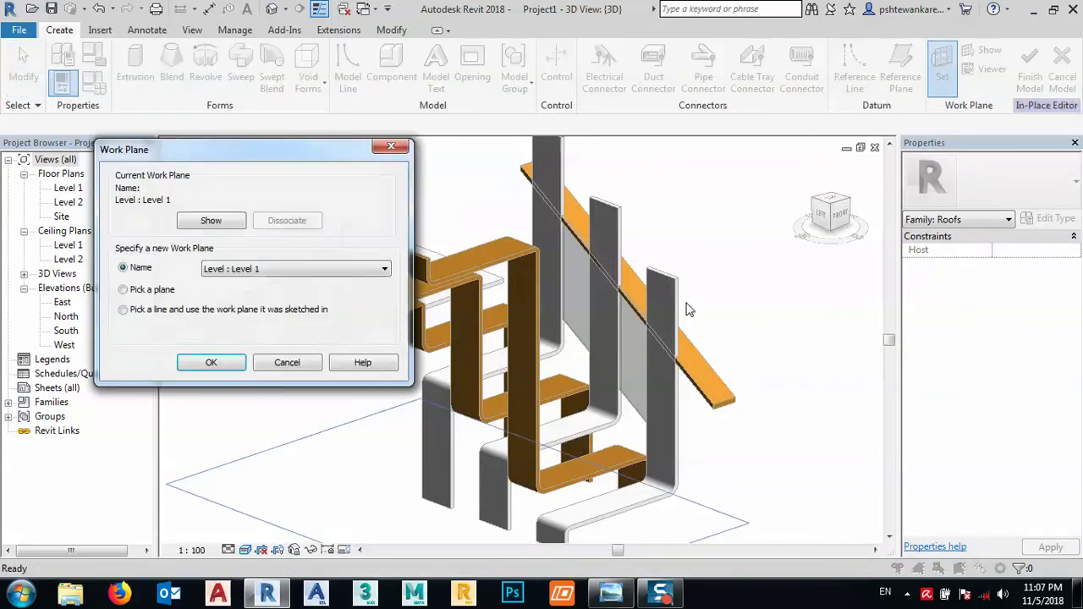
left_click(206, 364)
left_click(672, 291)
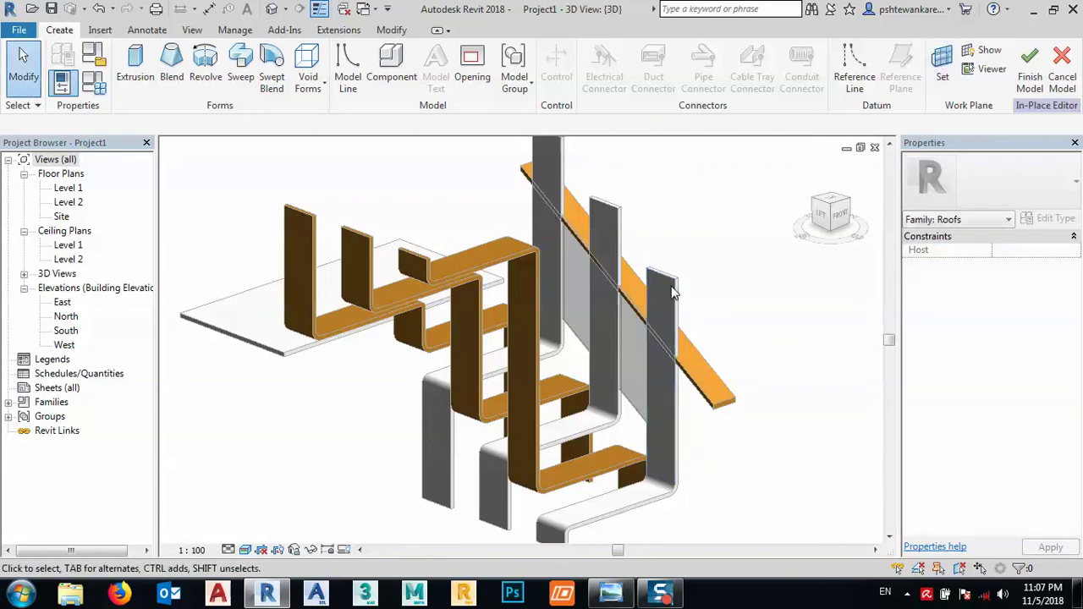
left_click(307, 66)
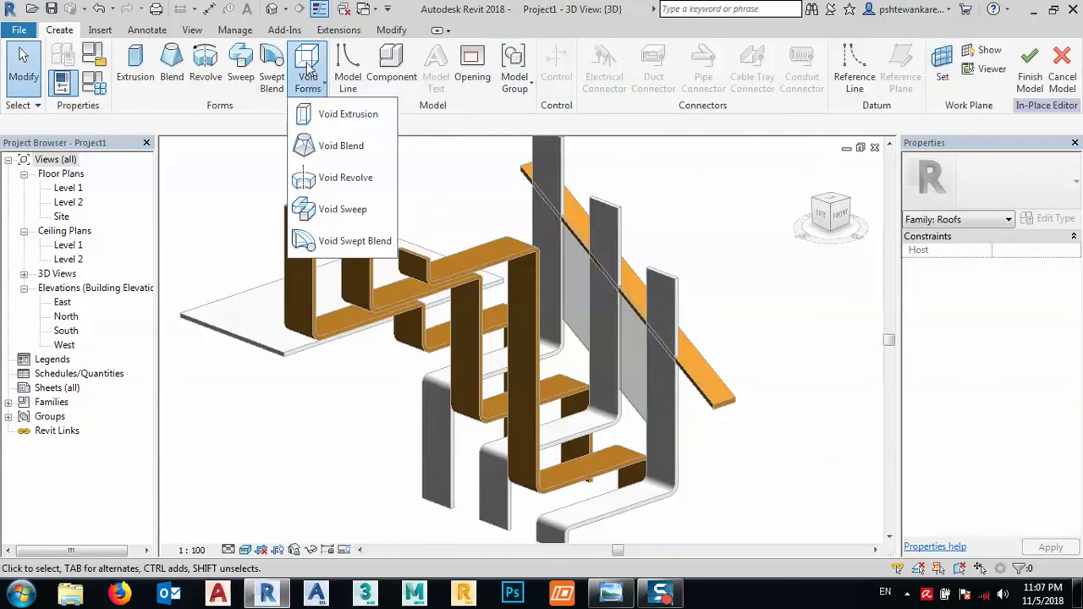
Sketch a closed void extrusion outline along the sloped roof edge and finish it
left_click(336, 111)
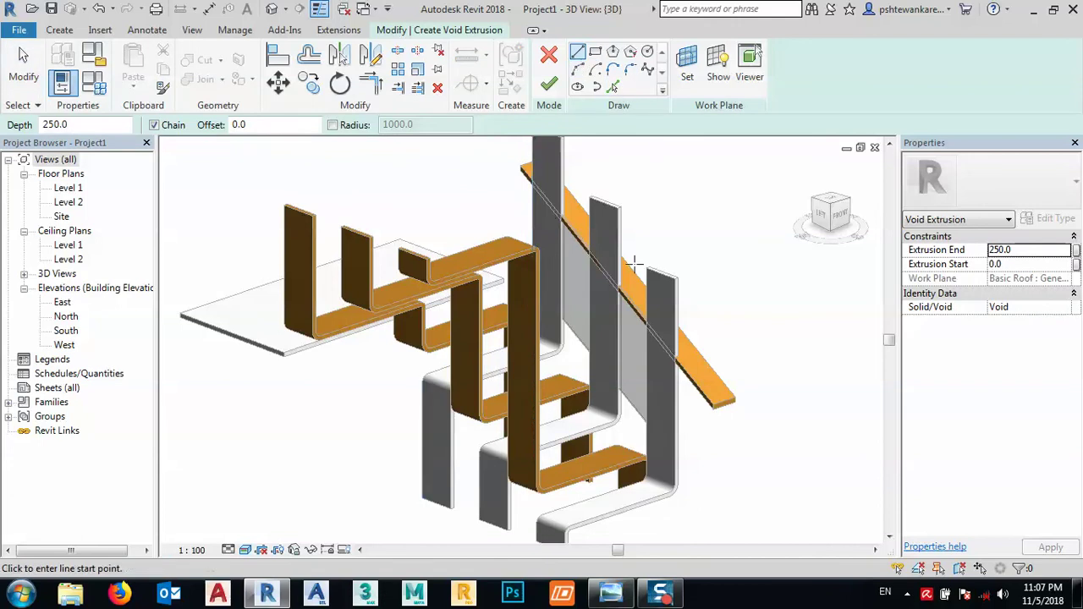
scroll(674, 349, "up", 4)
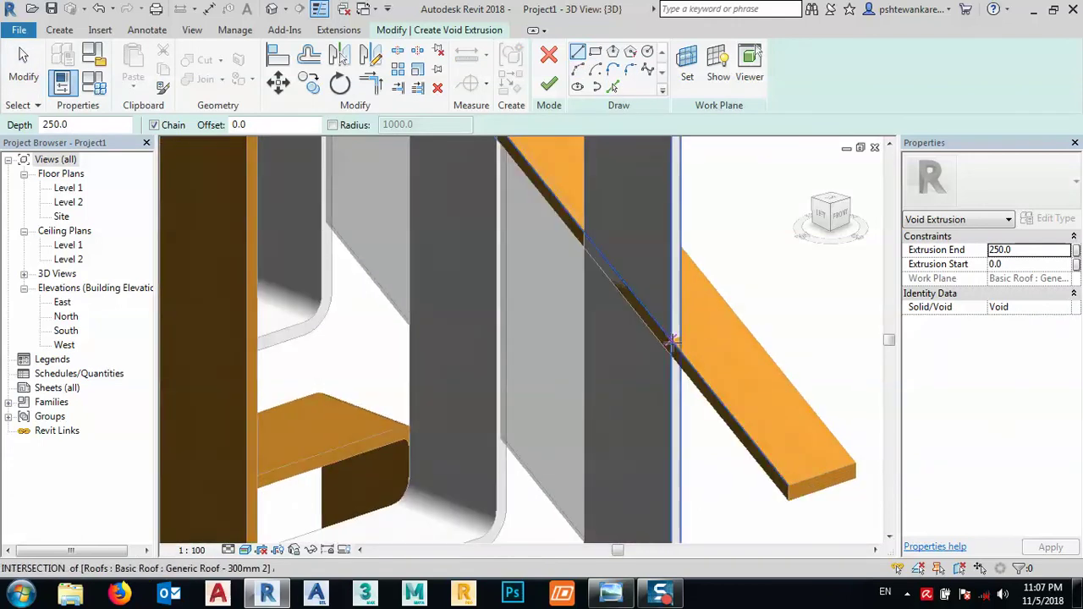
left_click(673, 340)
scroll(681, 351, "down", 4)
scroll(607, 279, "up", 4)
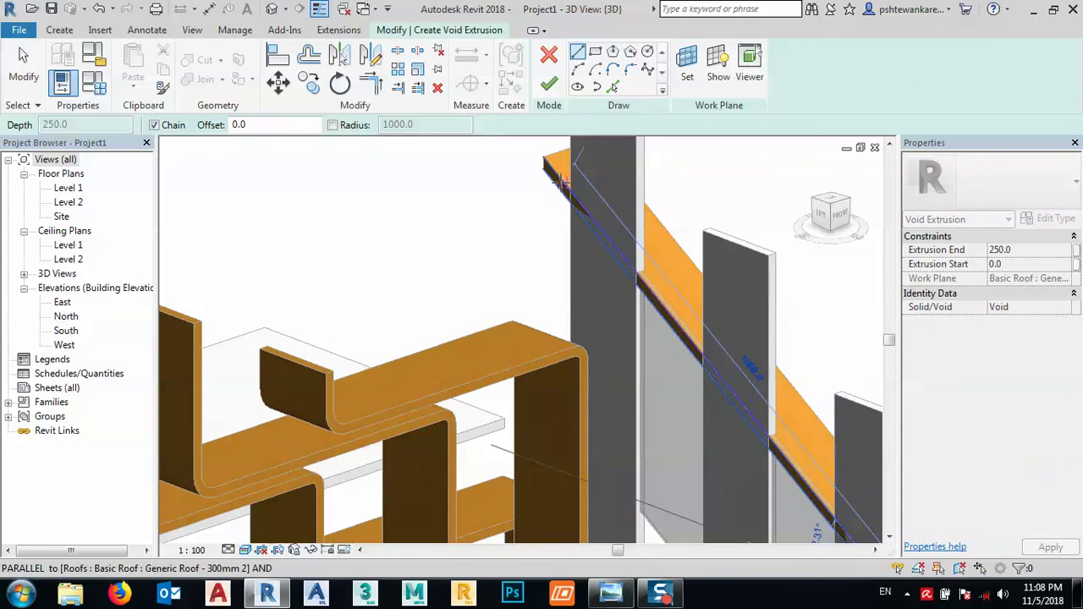
left_click(544, 159)
scroll(536, 262, "down", 4)
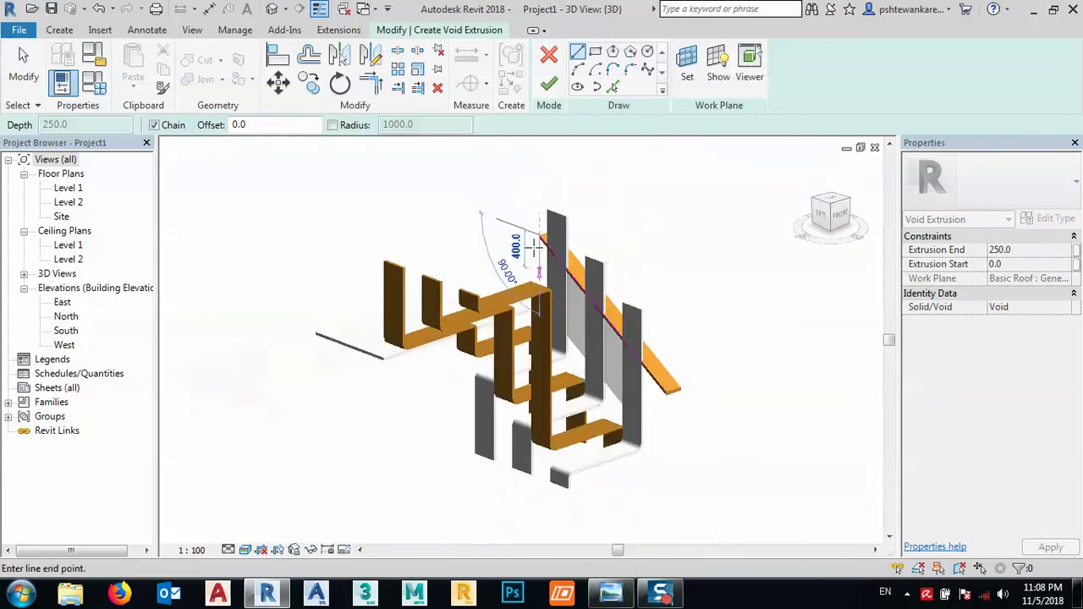
left_click(536, 169)
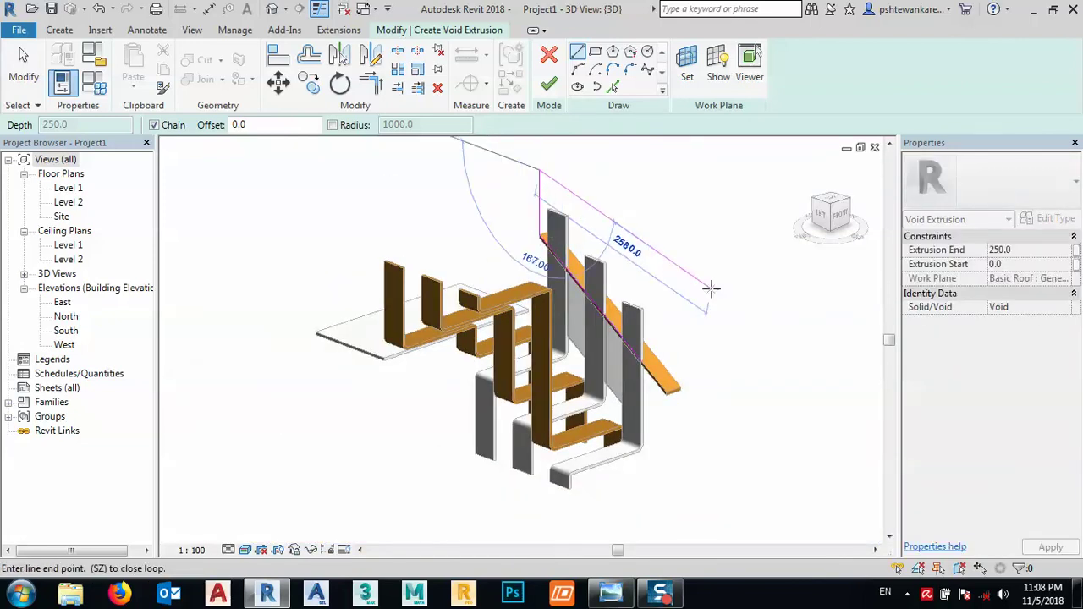
scroll(641, 338, "up", 5)
scroll(636, 359, "up", 3)
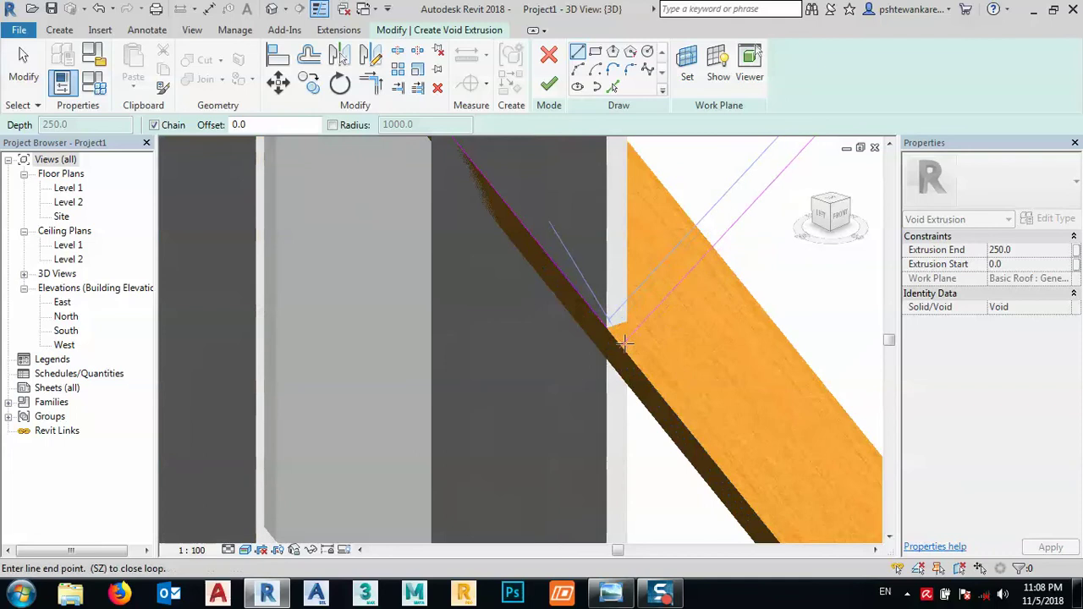
left_click(605, 323)
scroll(603, 357, "down", 4)
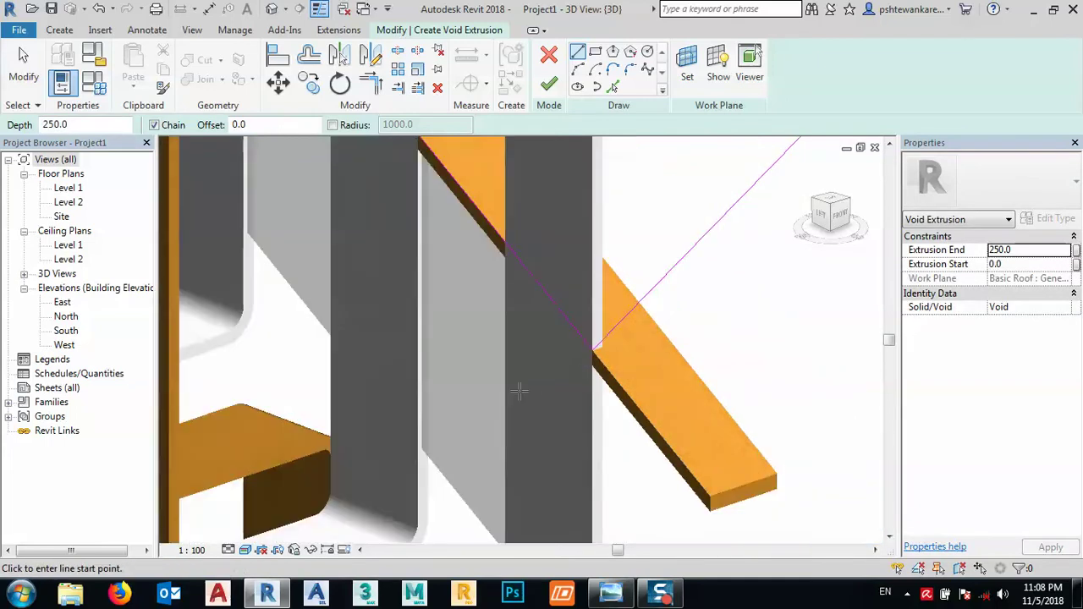
left_click(549, 82)
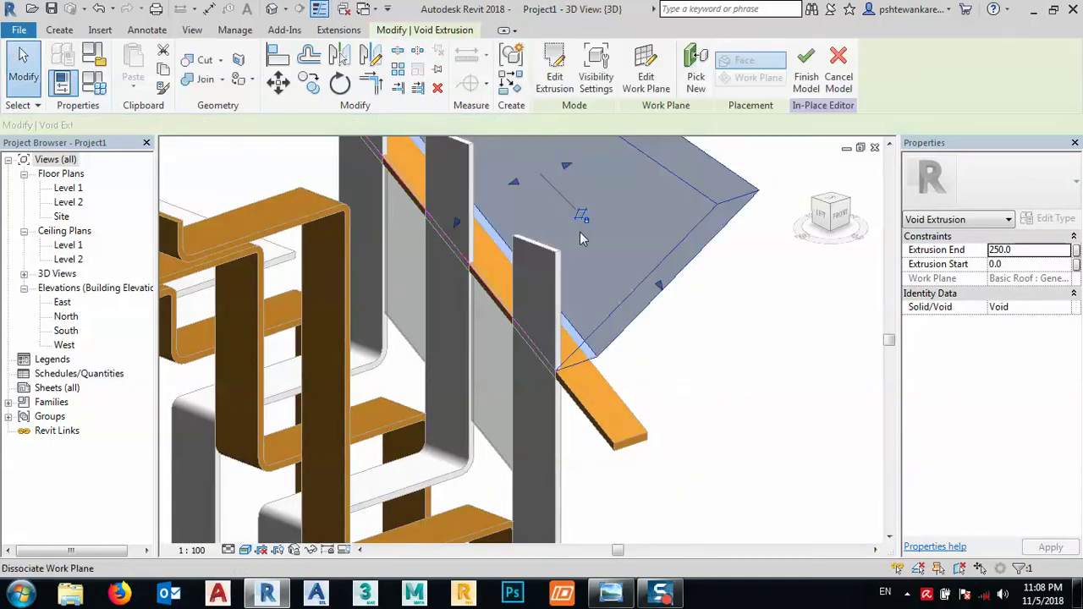
Extend the void past the wall face so it spans -188.1 to 250.0
middle_click_drag(618, 362, 529, 211)
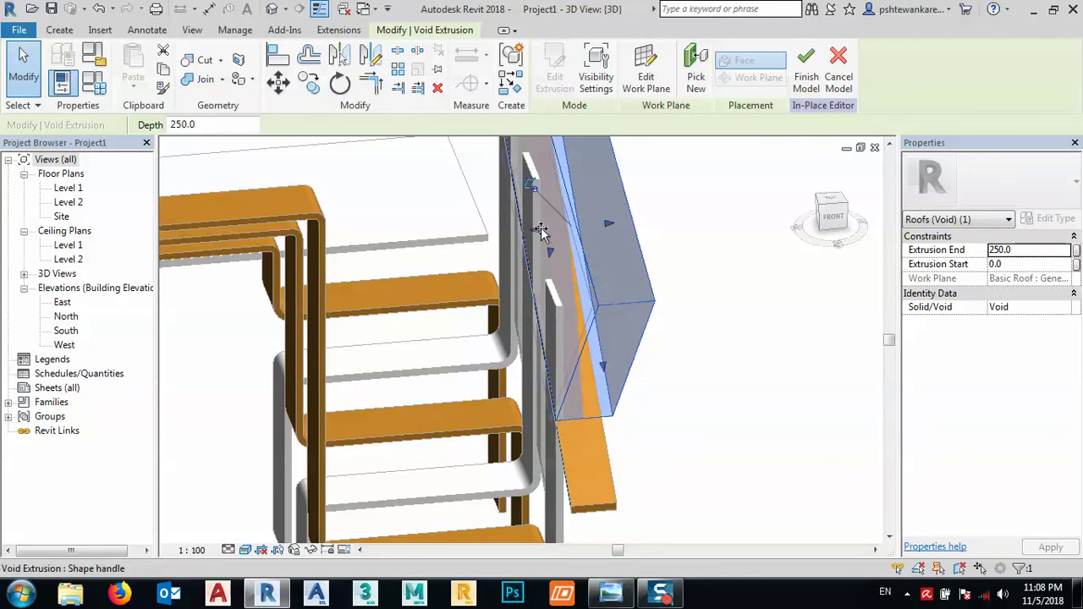
left_click_drag(540, 227, 495, 221)
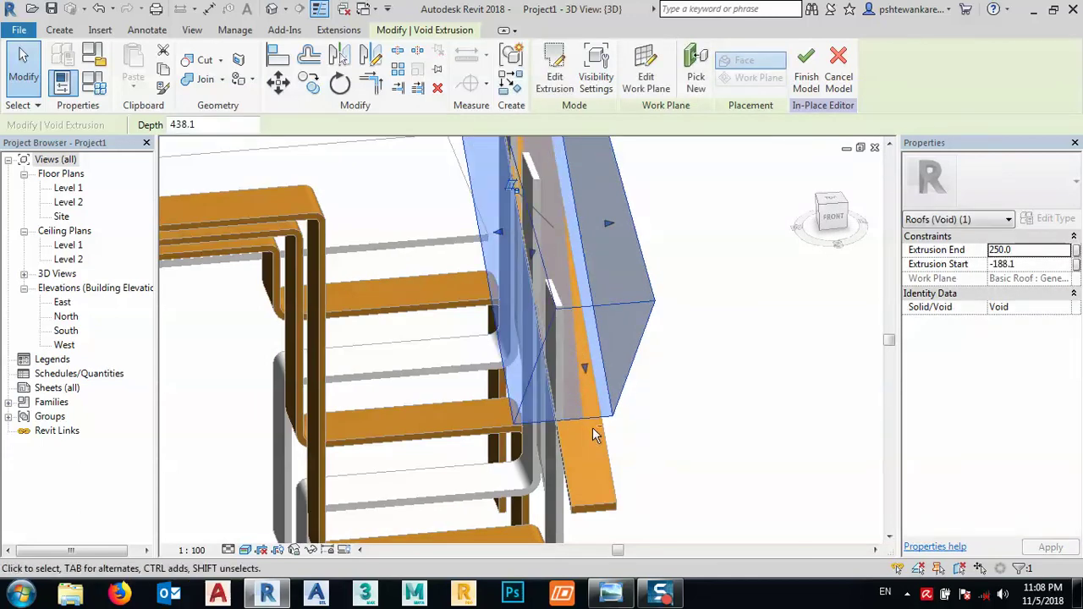
middle_click_drag(592, 434, 638, 430, "shift")
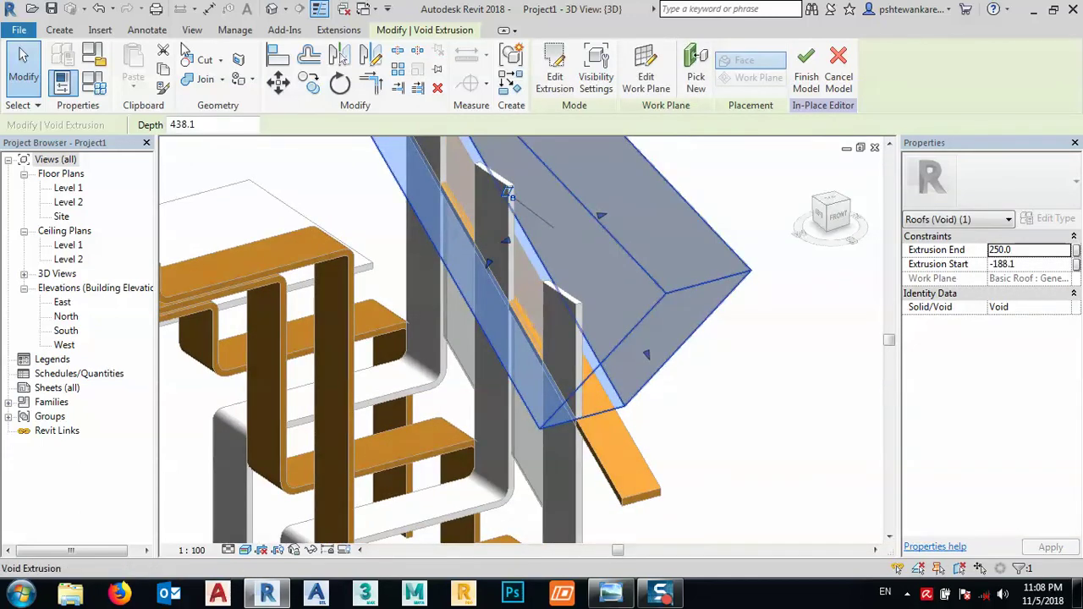
left_click(203, 61)
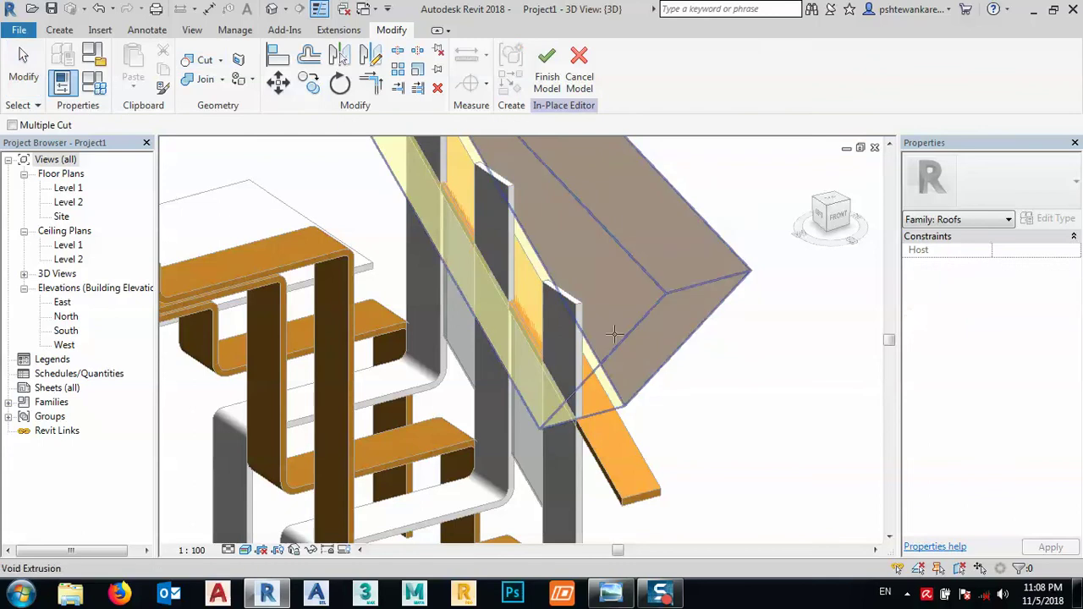
Cut the first panel and both L-shaped panels with the sloped void, then finish Roofs 1
left_click(574, 308)
left_click(662, 292)
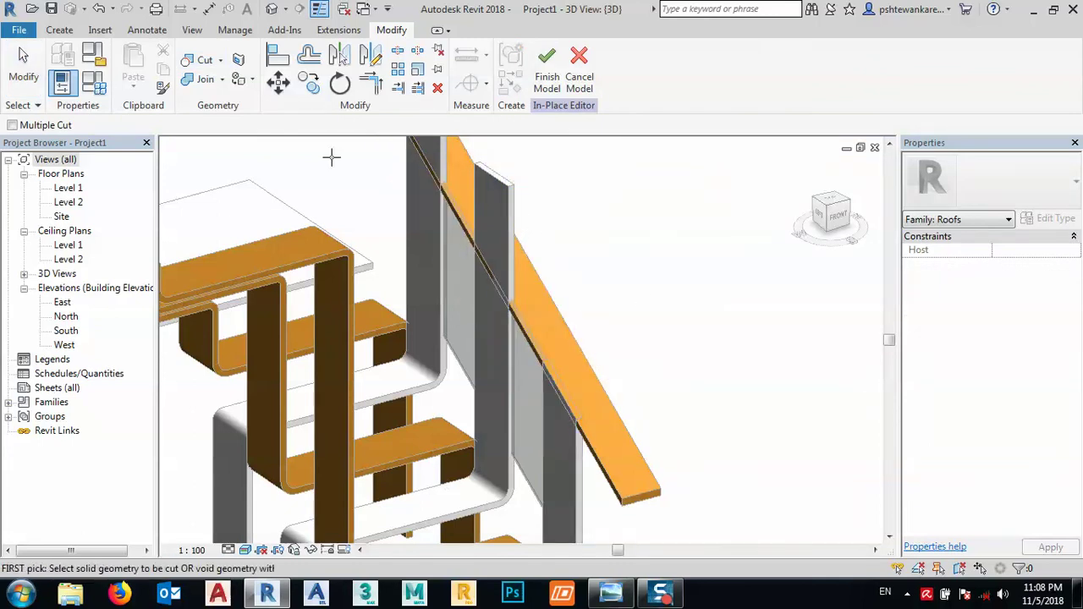
left_click(499, 187)
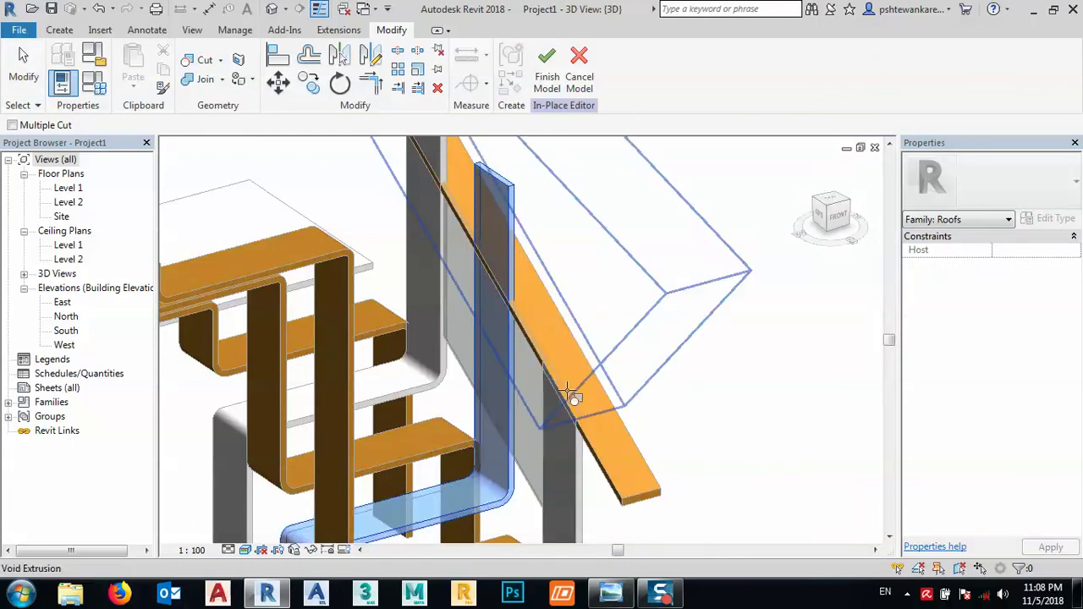
left_click(575, 397)
middle_click_drag(580, 405, 531, 423)
left_click(470, 227)
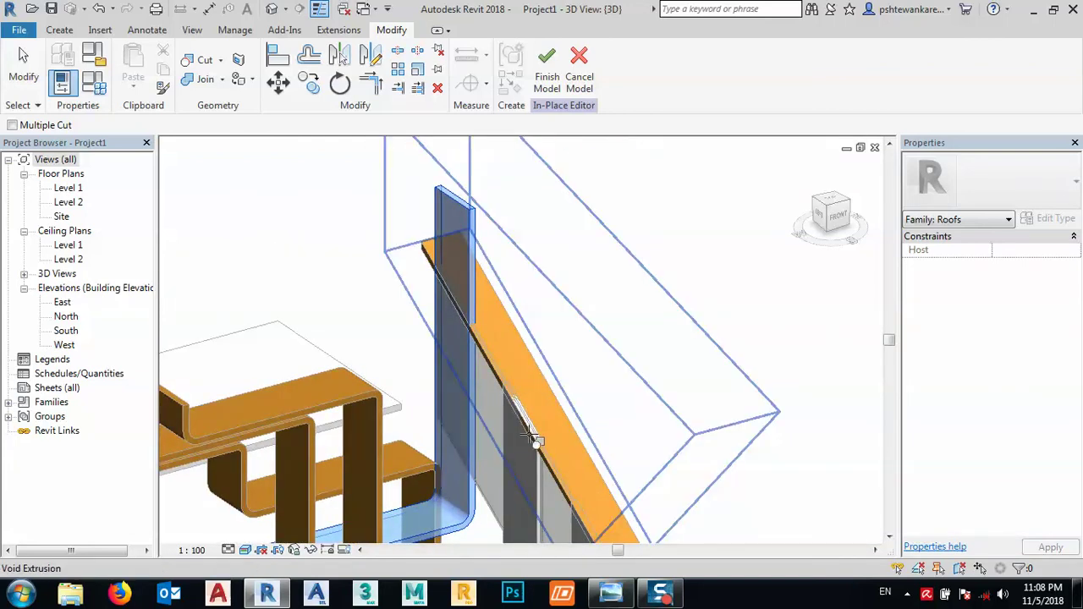
left_click(525, 406)
scroll(479, 313, "down", 2)
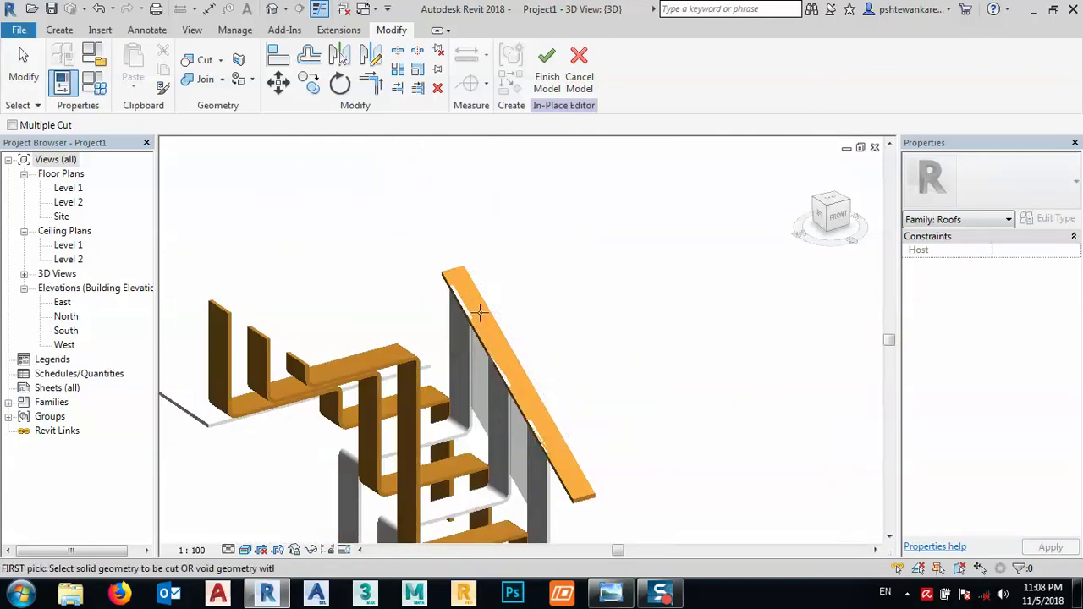
left_click(546, 68)
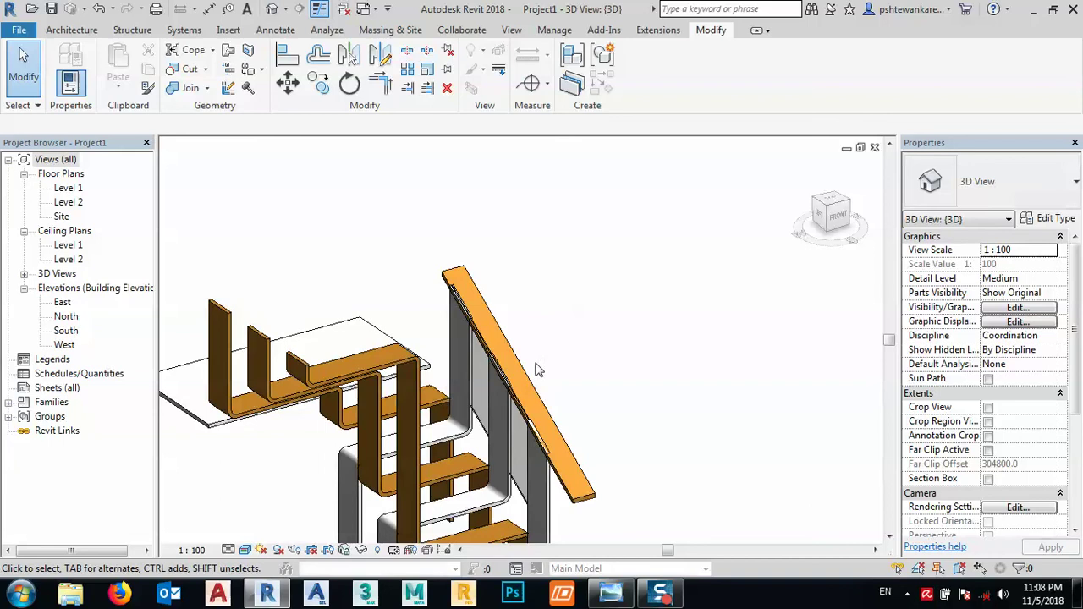
Delete the sloped orange handrail piece and orbit to inspect the trimmed panels
left_click(542, 408)
key("Delete")
middle_click_drag(581, 447, 542, 448)
scroll(545, 448, "up", 5)
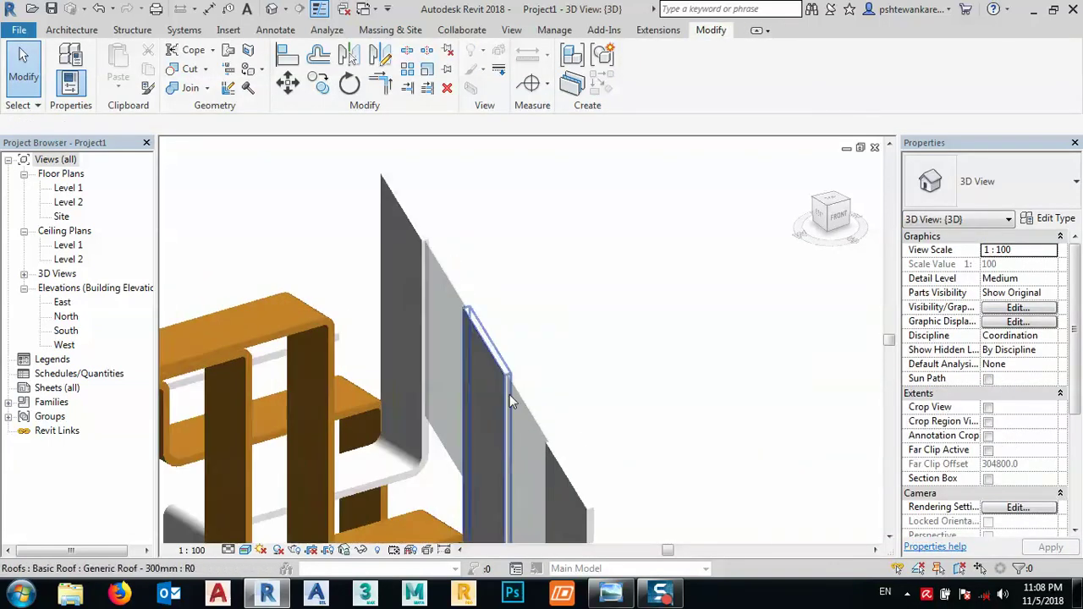
middle_click_drag(536, 412, 573, 310, "shift")
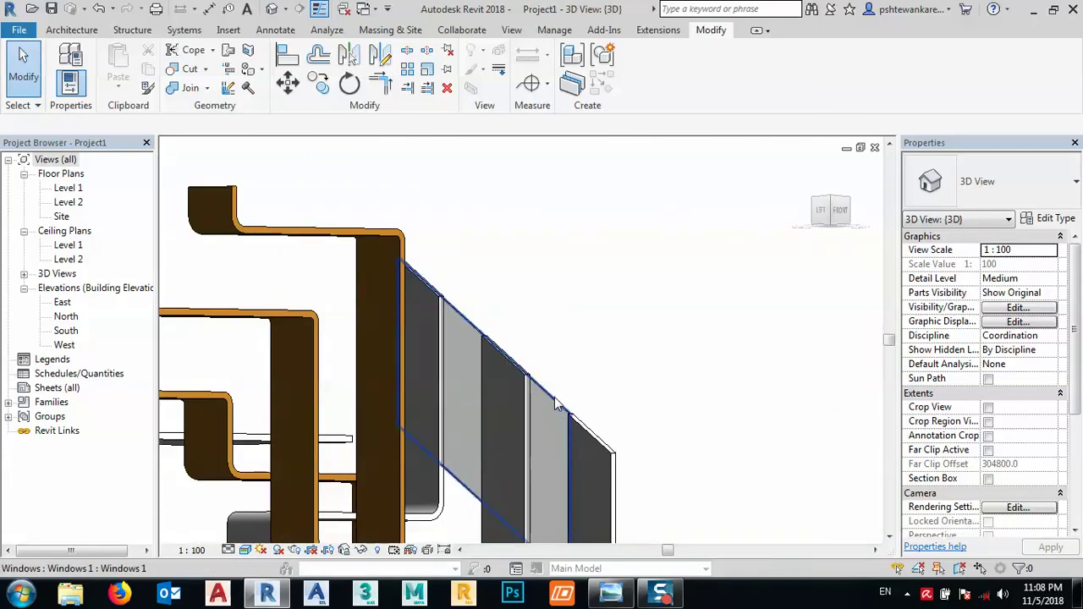
Adjust the top edge of the glass window panel, then orbit to an isometric view
left_click(550, 395)
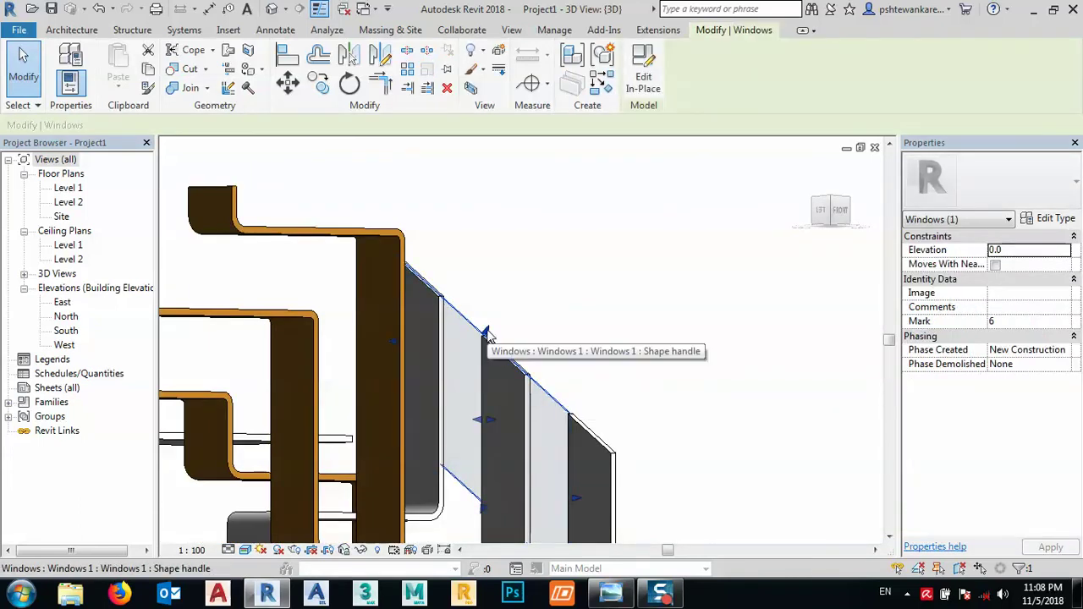
left_click_drag(486, 334, 487, 350)
left_click(577, 354)
middle_click_drag(576, 353, 536, 387, "shift")
middle_click_drag(547, 476, 472, 550, "shift")
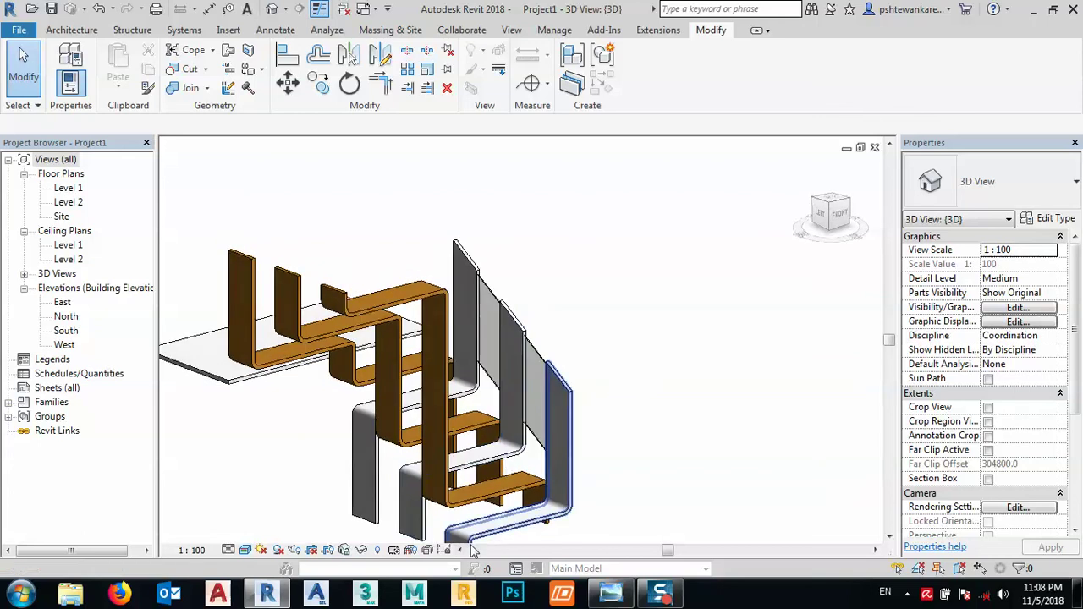
Compare the model against the reference stair photo and spin it to a new angle
left_click(611, 592)
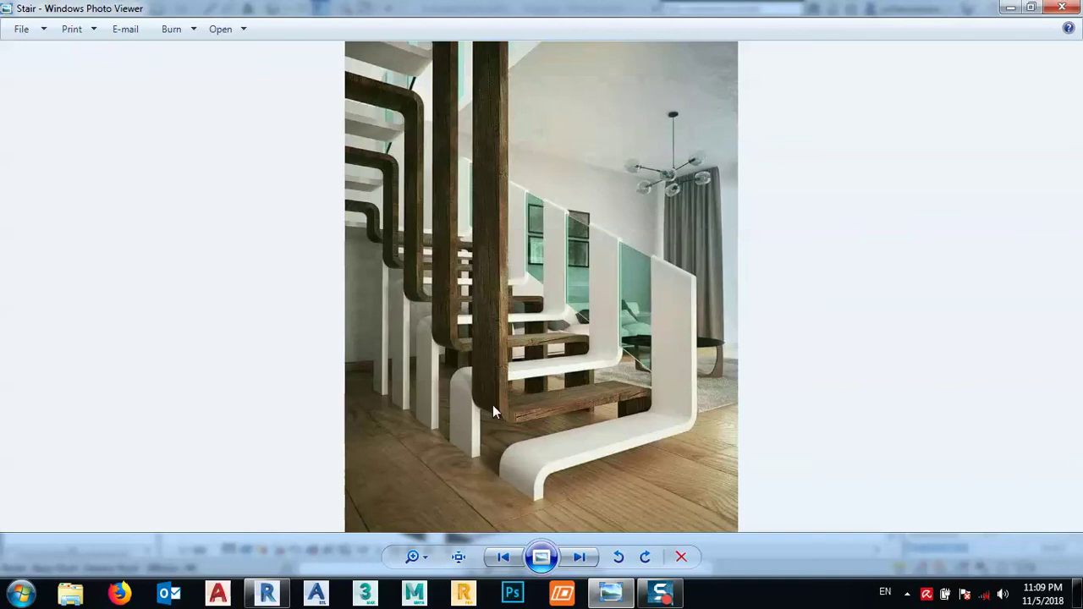
left_click(268, 592)
middle_click_drag(664, 404, 368, 533, "shift")
scroll(505, 368, "up", 3)
left_click(228, 550)
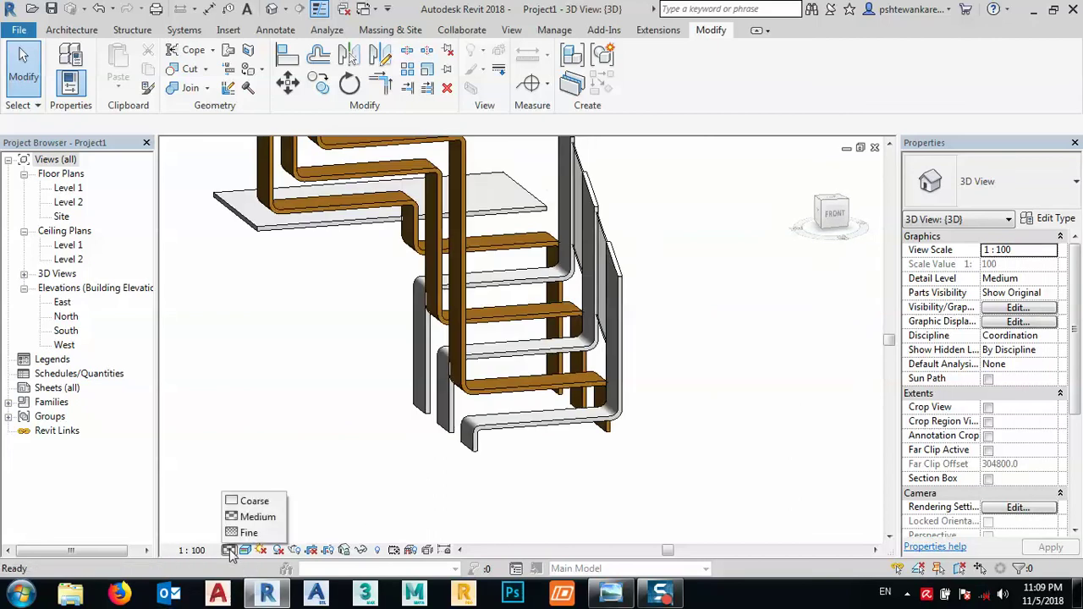
Set Fine detail, try Consistent Colors, settle on Realistic, and bring the stair photo forward
left_click(245, 533)
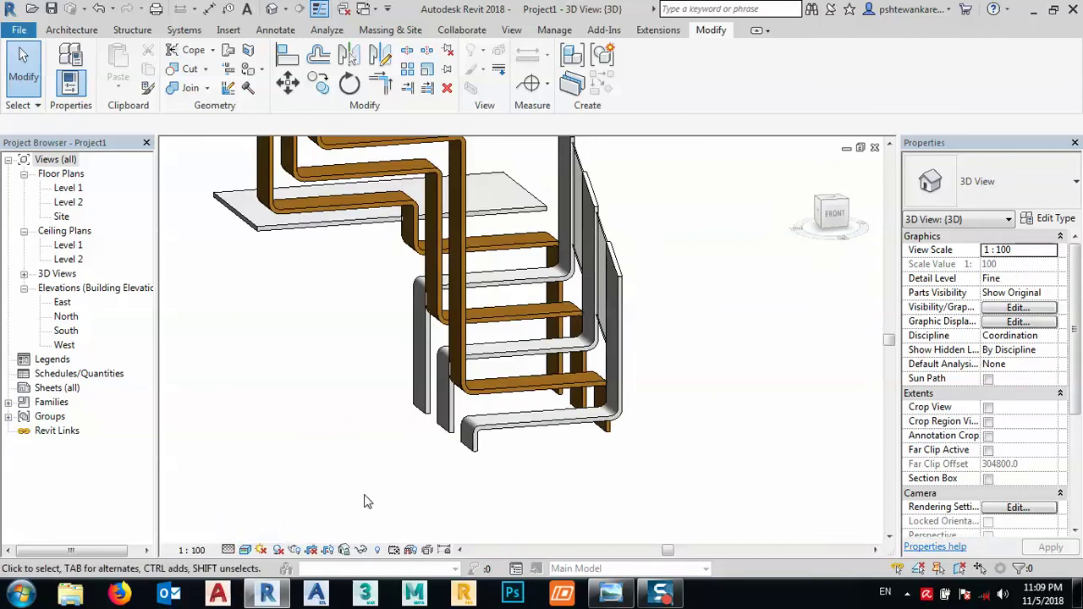
left_click(245, 551)
left_click(275, 501)
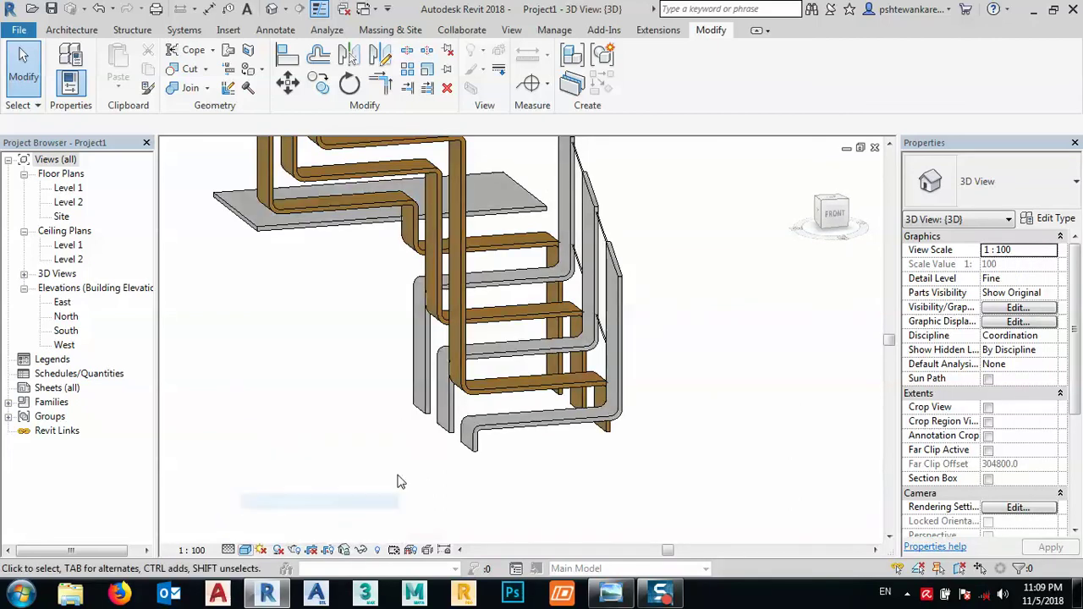
middle_click_drag(579, 475, 605, 442, "shift")
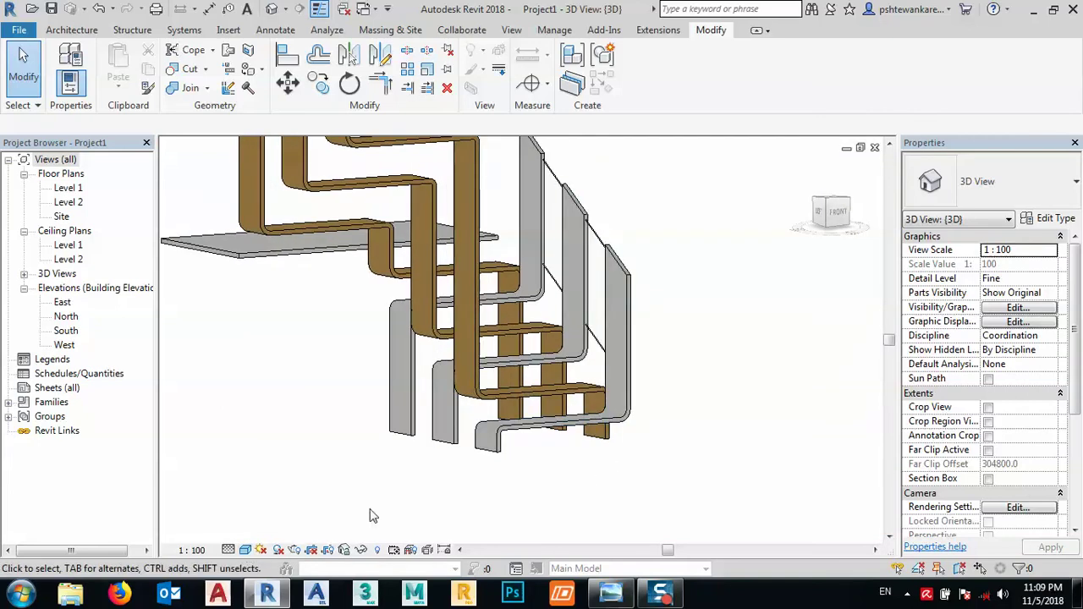
left_click(244, 550)
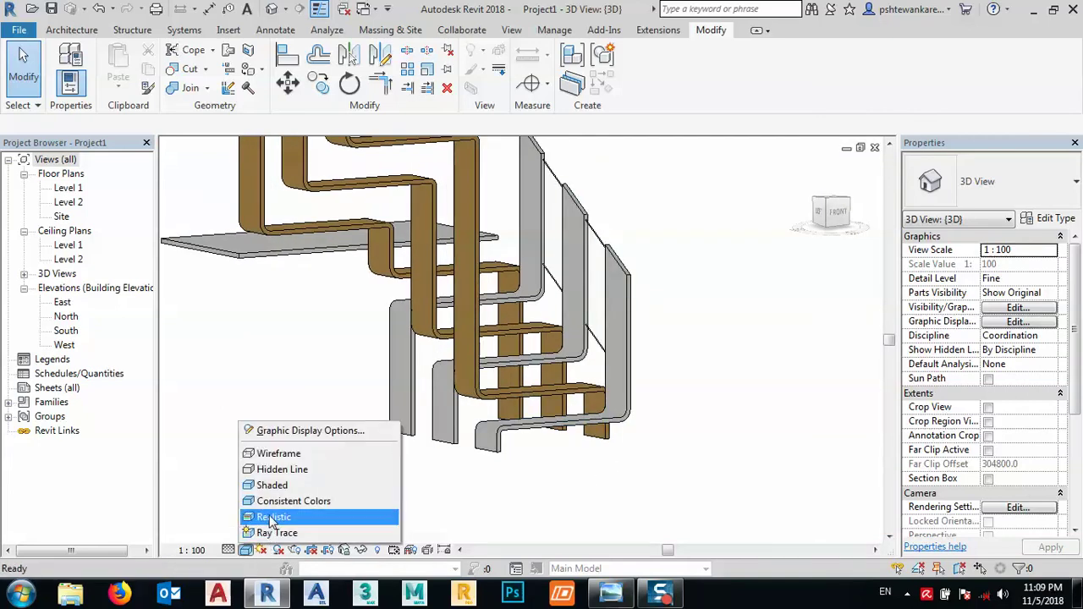
left_click(272, 517)
middle_click_drag(548, 501, 592, 474, "shift")
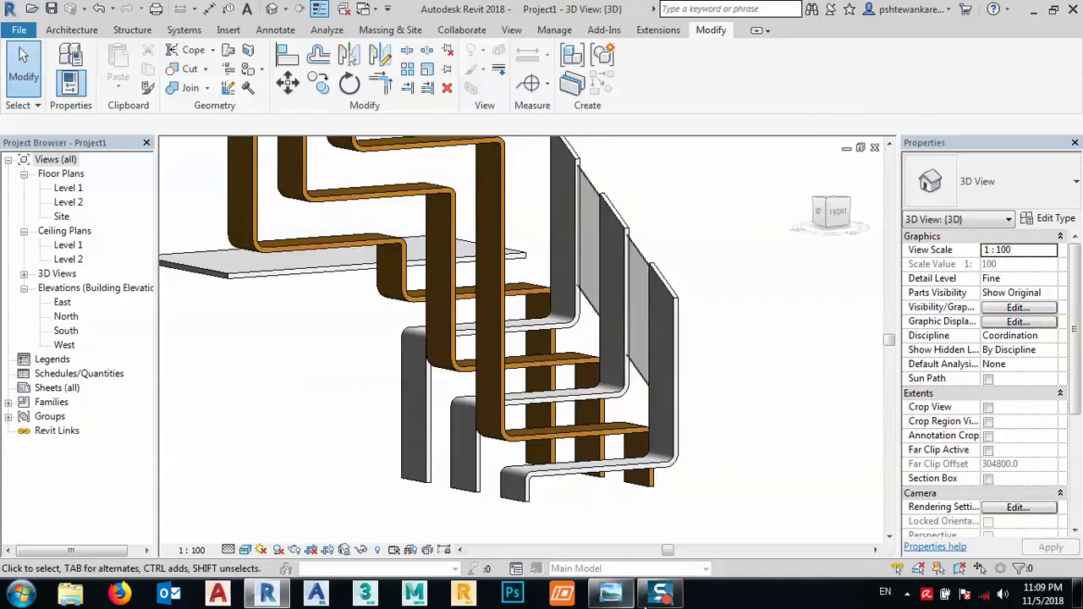
mouse_move(626, 599)
left_click(611, 508)
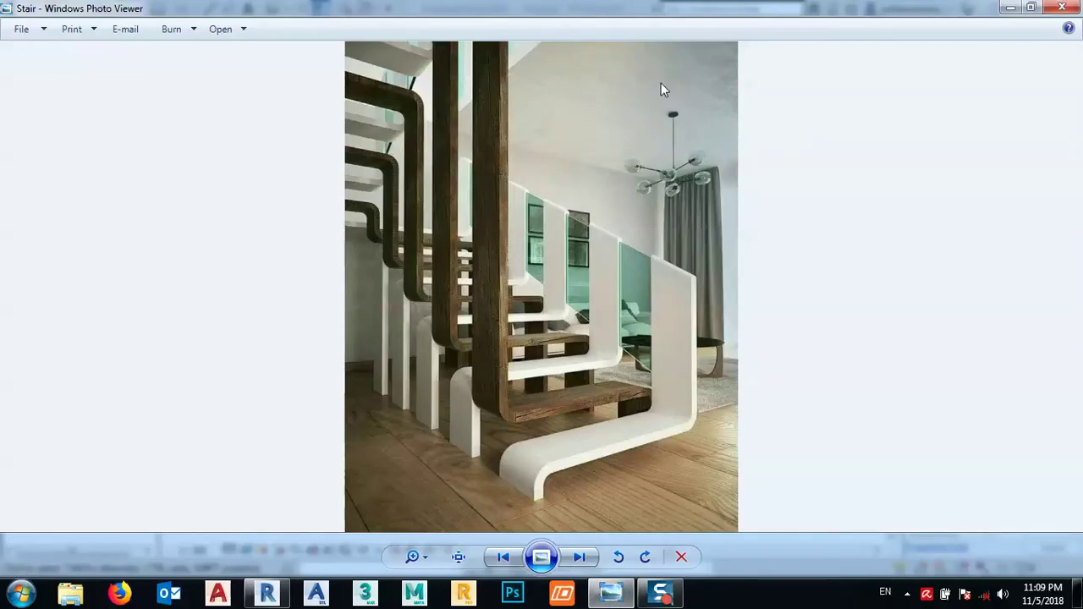
Shrink the photo window and move it beside the Revit model, then close it
left_click_drag(633, 8, 931, 75)
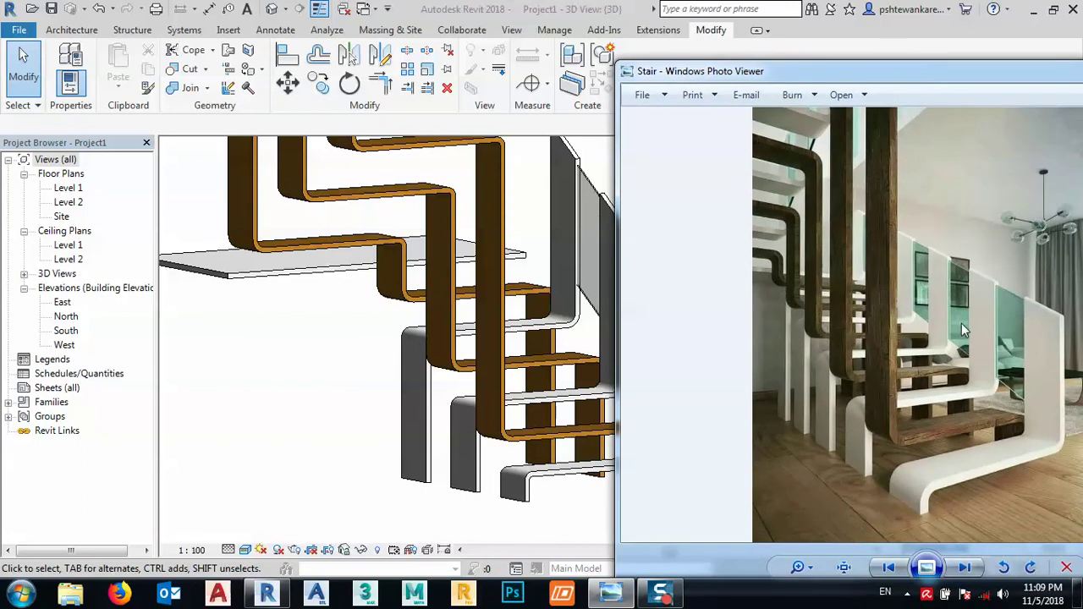
left_click_drag(1035, 71, 516, 108)
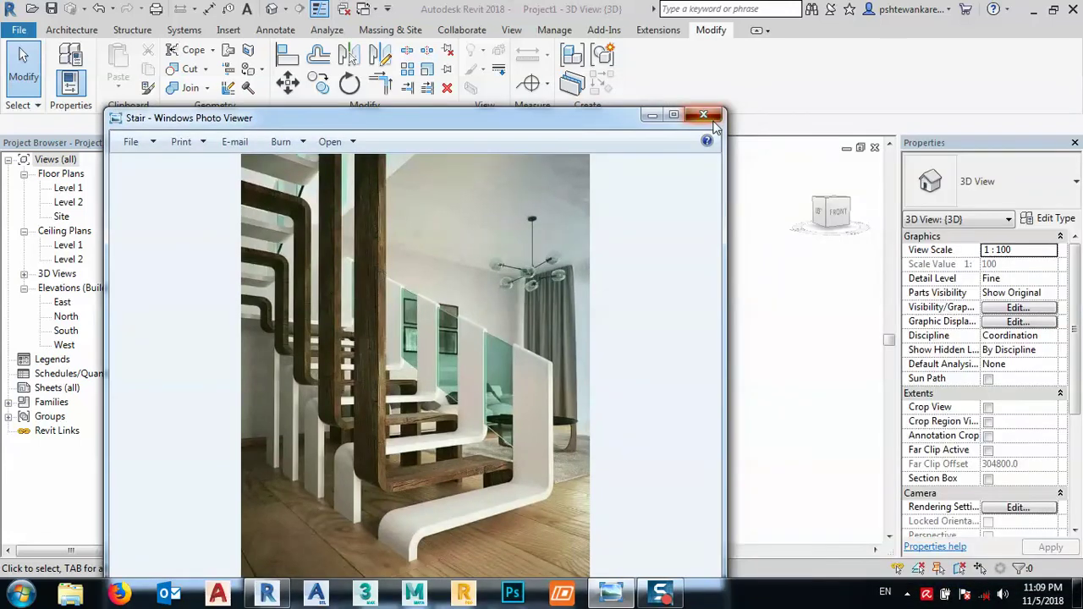
left_click(719, 109)
scroll(397, 413, "down", 2)
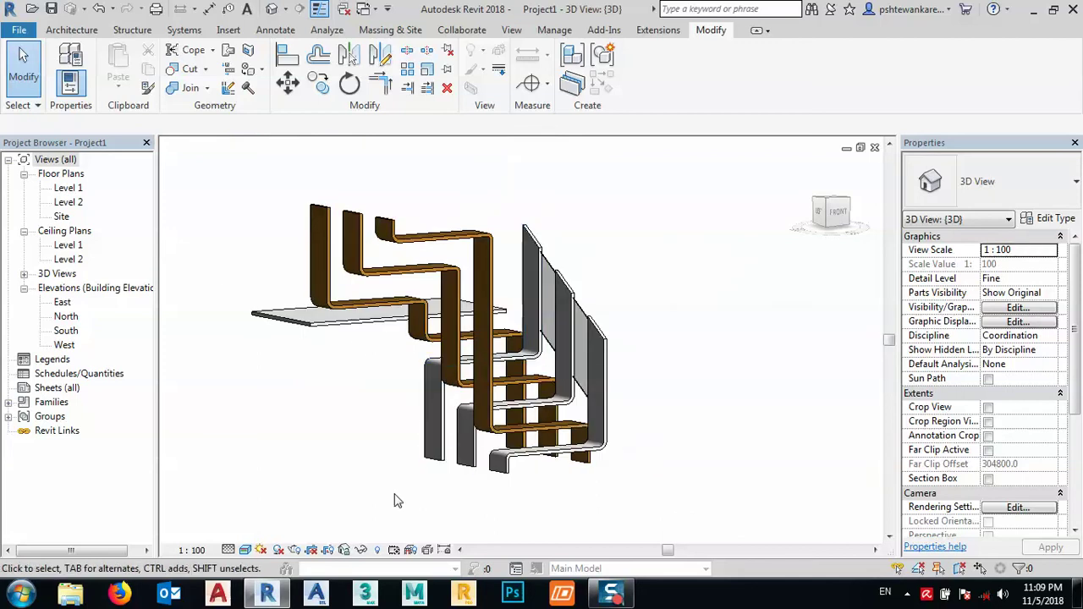
middle_click_drag(525, 484, 541, 457, "shift")
scroll(537, 456, "up", 4)
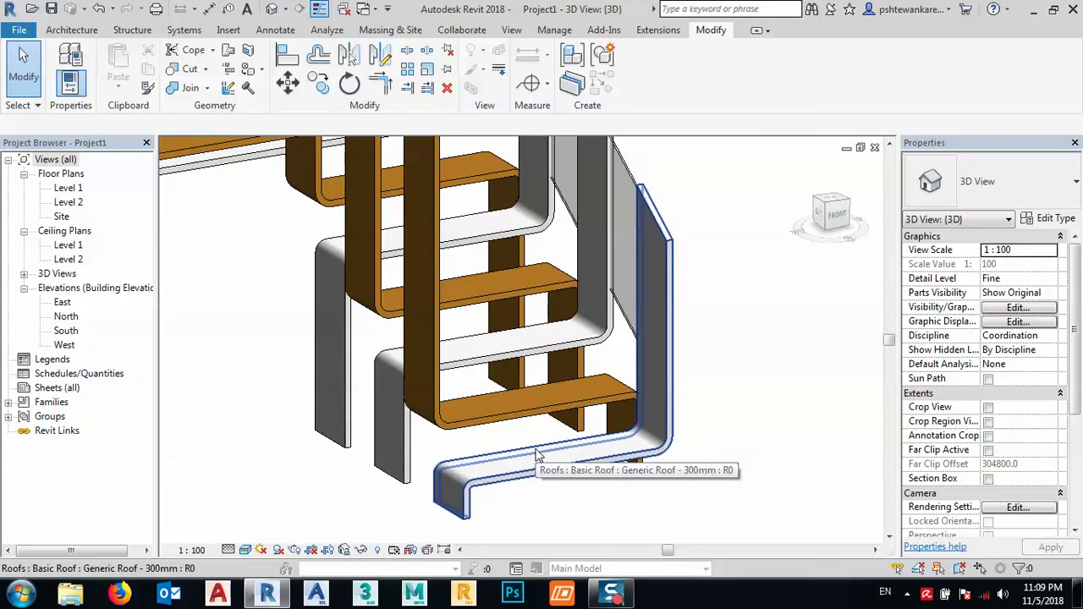
middle_click_drag(535, 457, 586, 505)
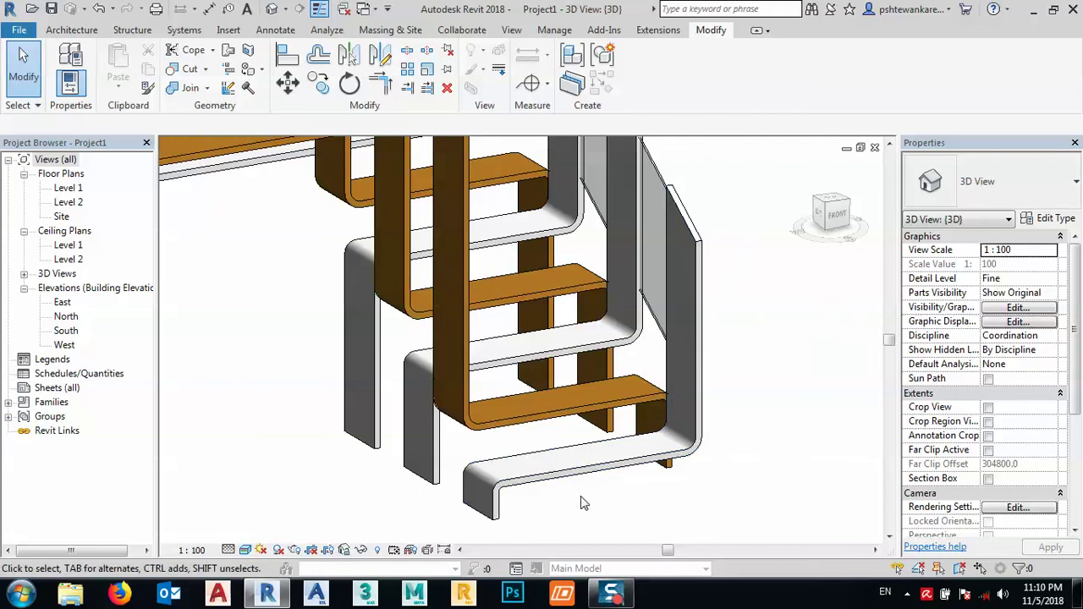
middle_click_drag(582, 503, 490, 353, "shift")
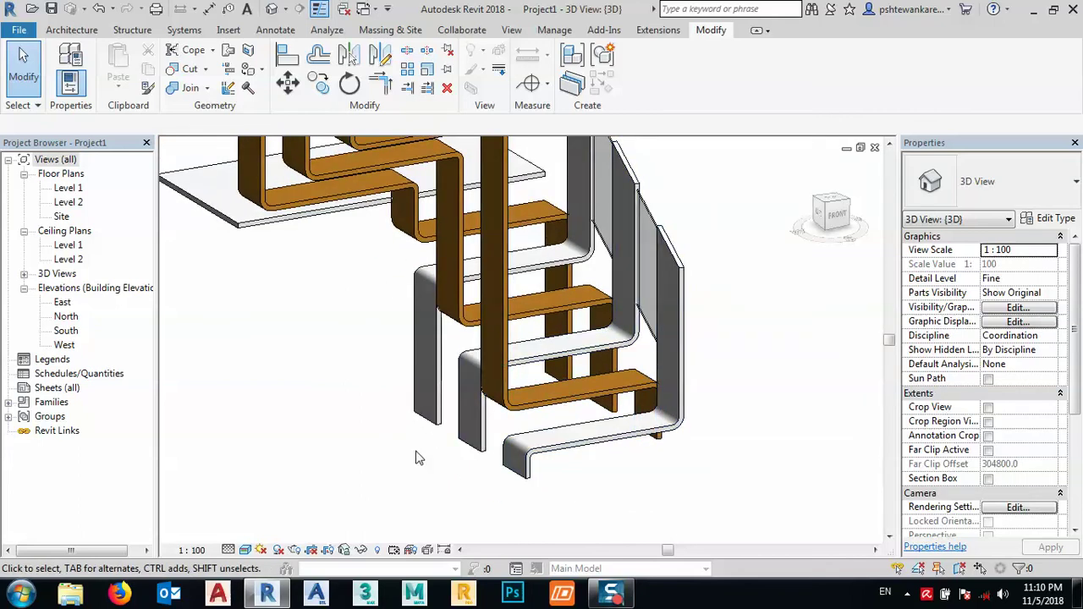